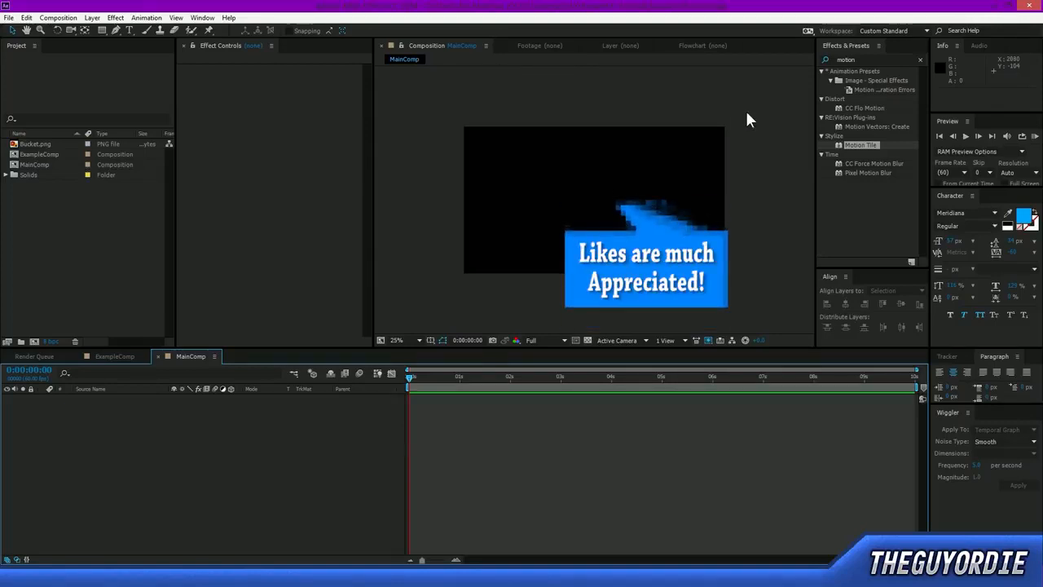
Watch the finished bucket intro example in the video player and close it.
drag(747, 112, 443, 300)
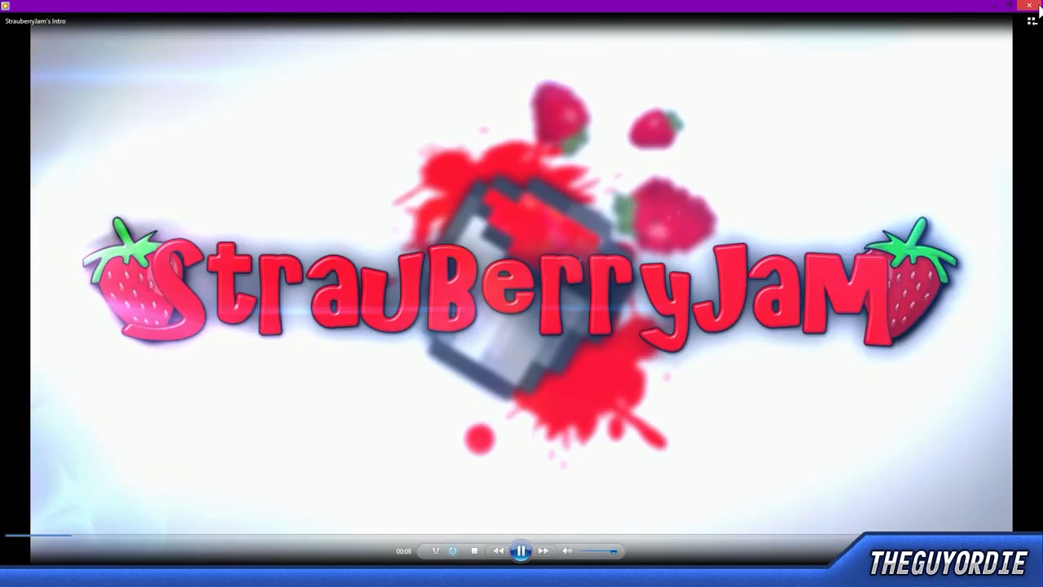
click(1034, 5)
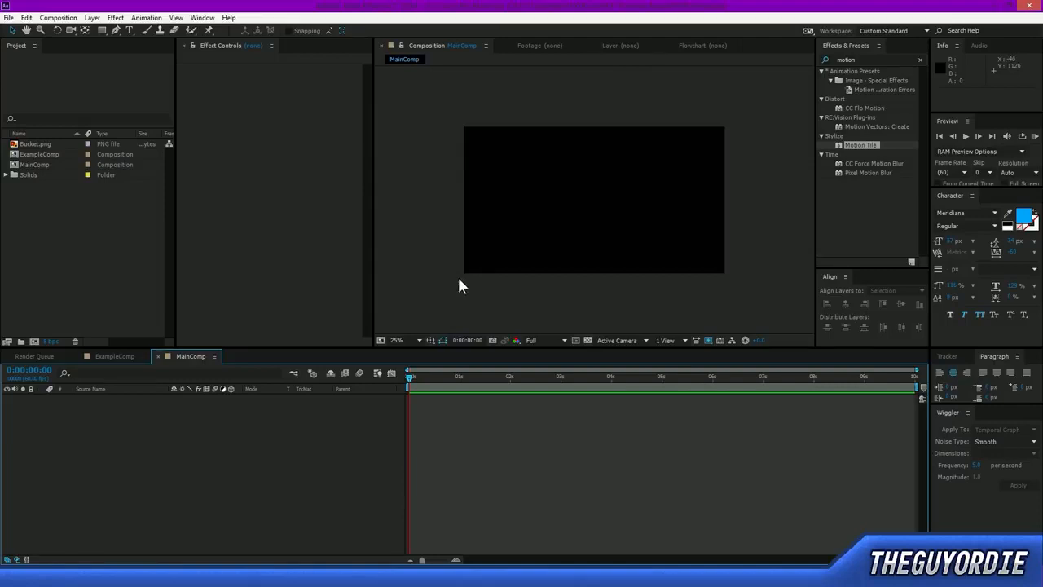
Add Bucket.png to the MainComp timeline and scale it up evenly to about 649%.
click(41, 143)
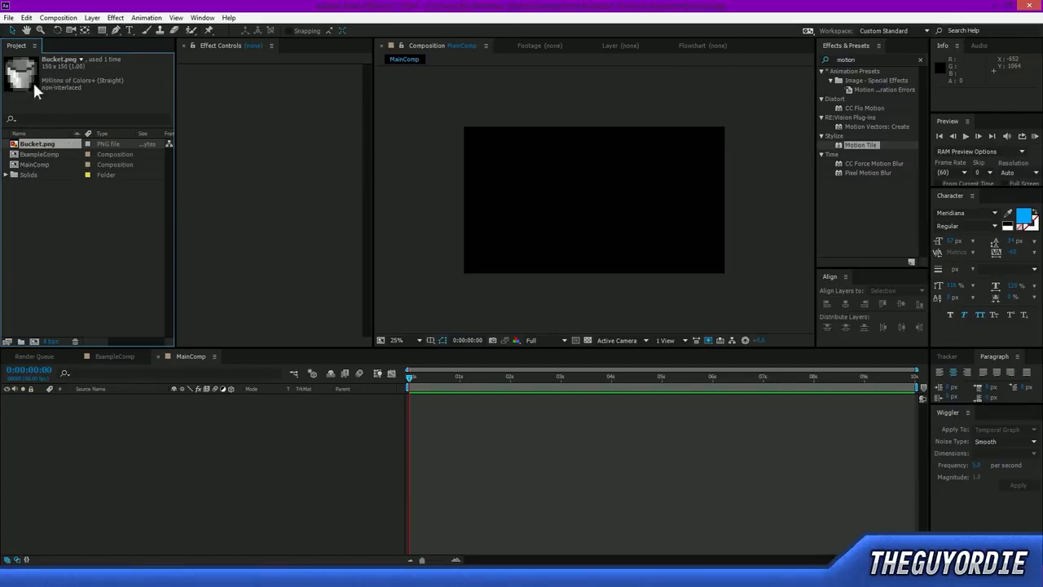
drag(44, 144, 123, 483)
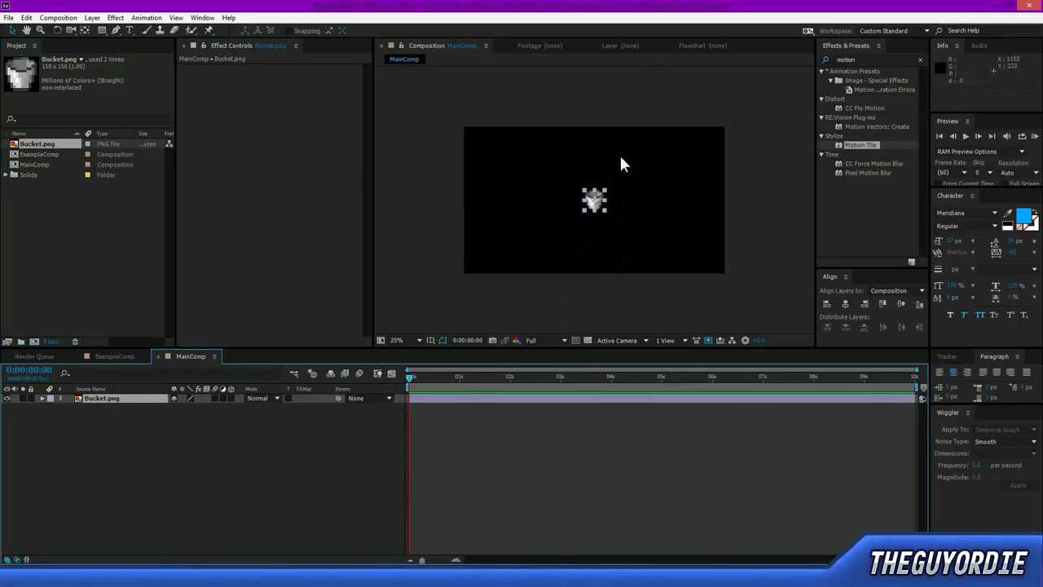
drag(584, 206, 536, 275)
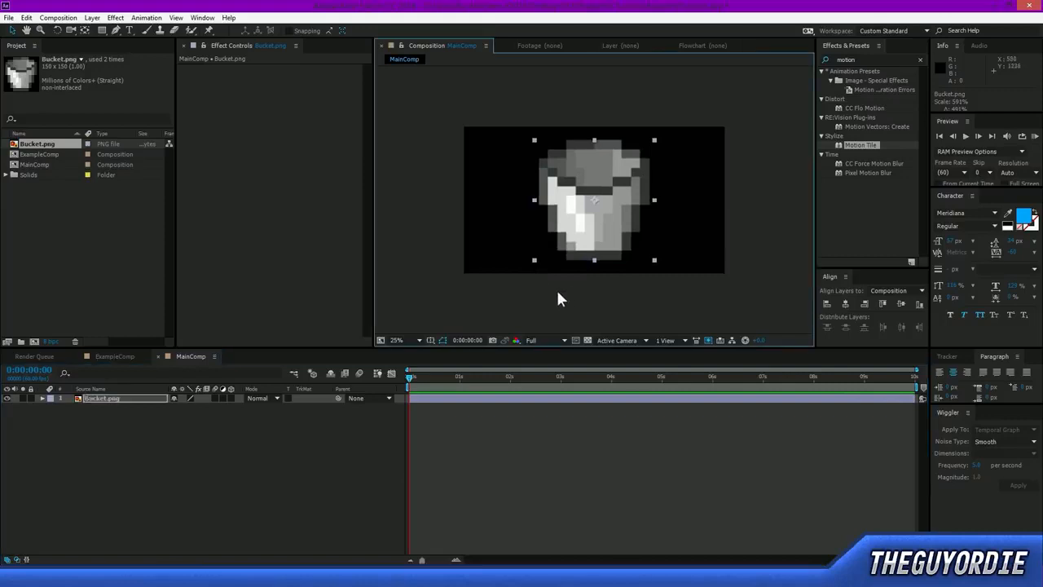
mouse_move(534, 261)
mouse_down()
mouse_move(524, 273)
mouse_move(527, 266)
mouse_up()
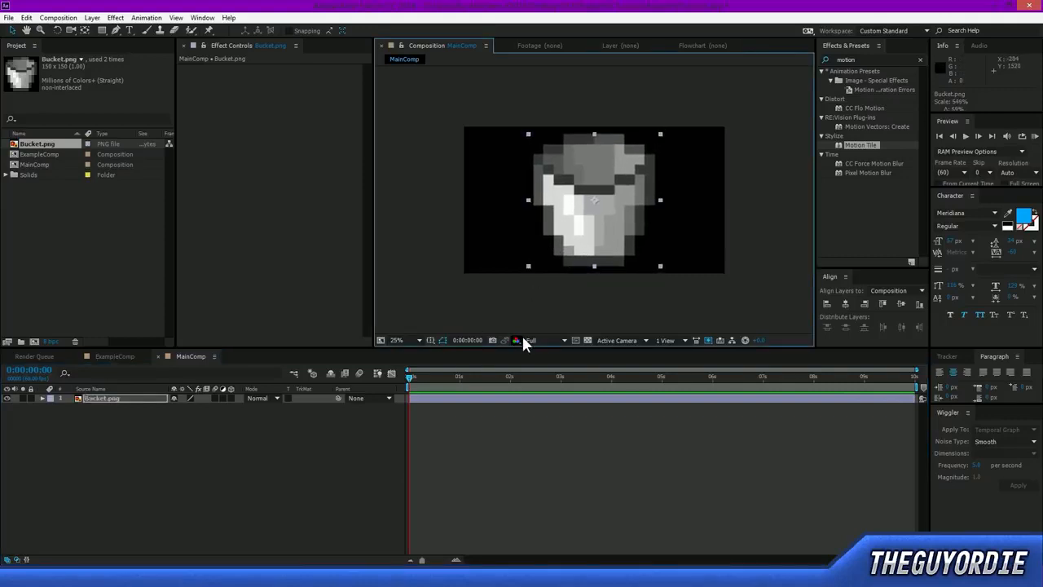
Turn on the transparency grid in the composition viewer, comparing the bucket image with and without it.
click(586, 340)
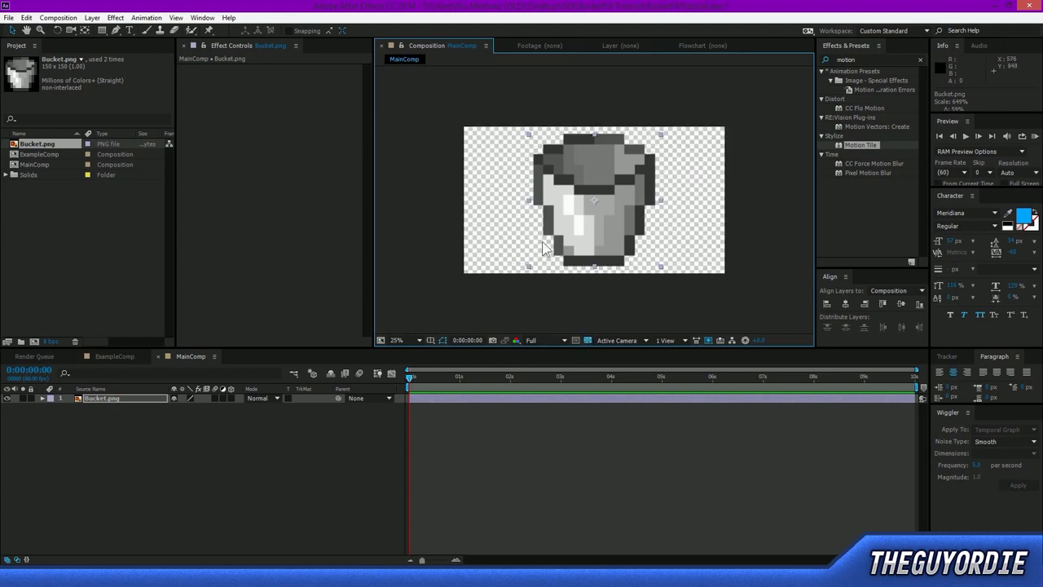
key(period)
key(period)
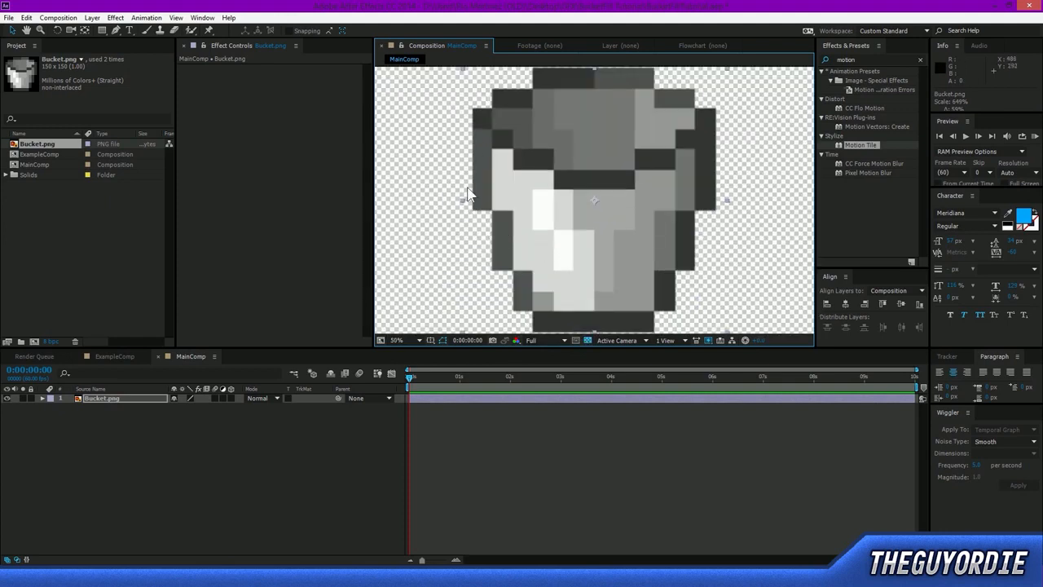
key(comma)
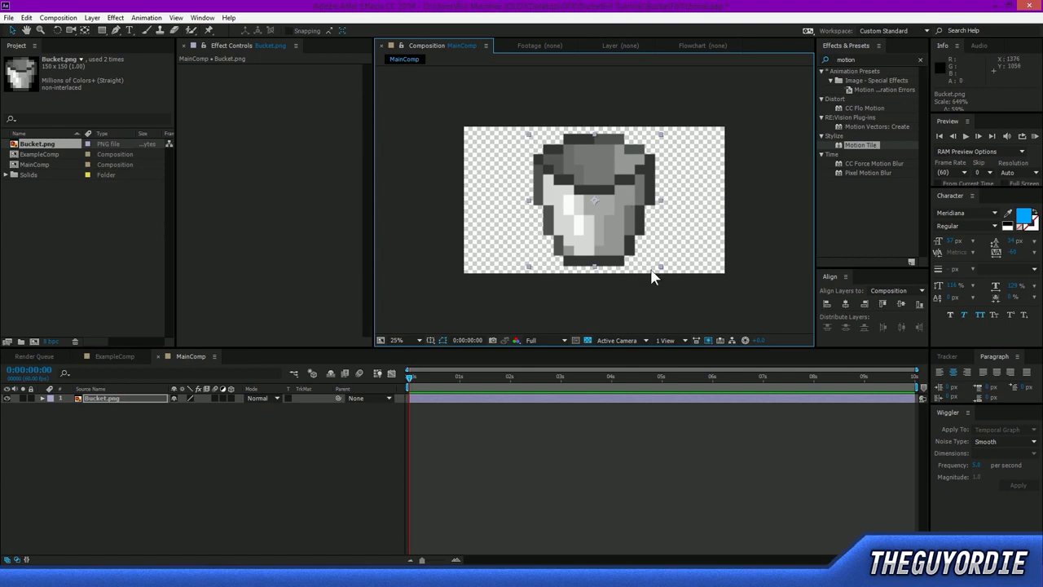
click(588, 339)
click(587, 338)
click(588, 339)
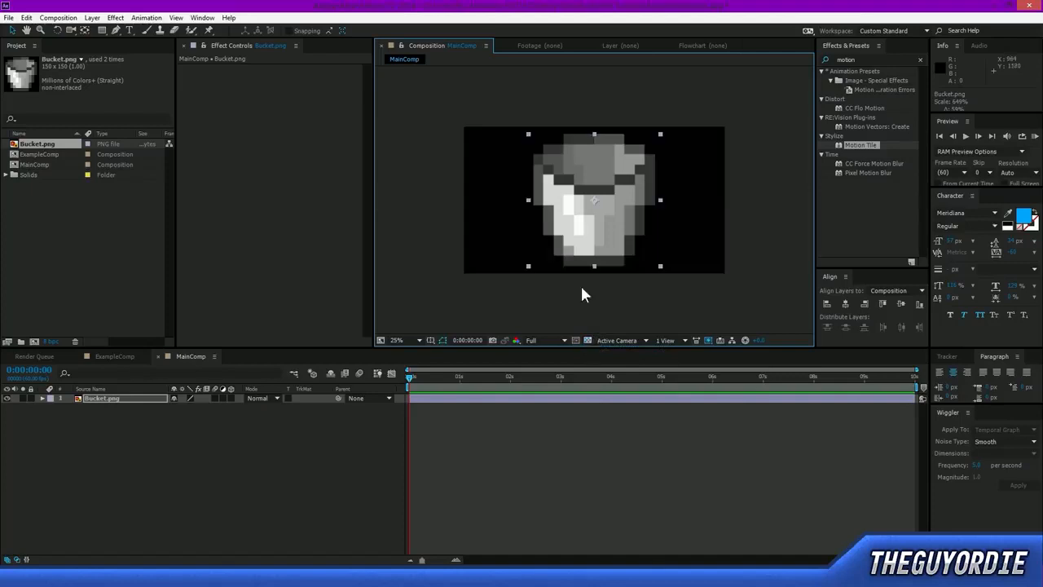
click(588, 340)
click(588, 339)
click(587, 340)
click(587, 340)
click(587, 339)
click(587, 340)
click(587, 339)
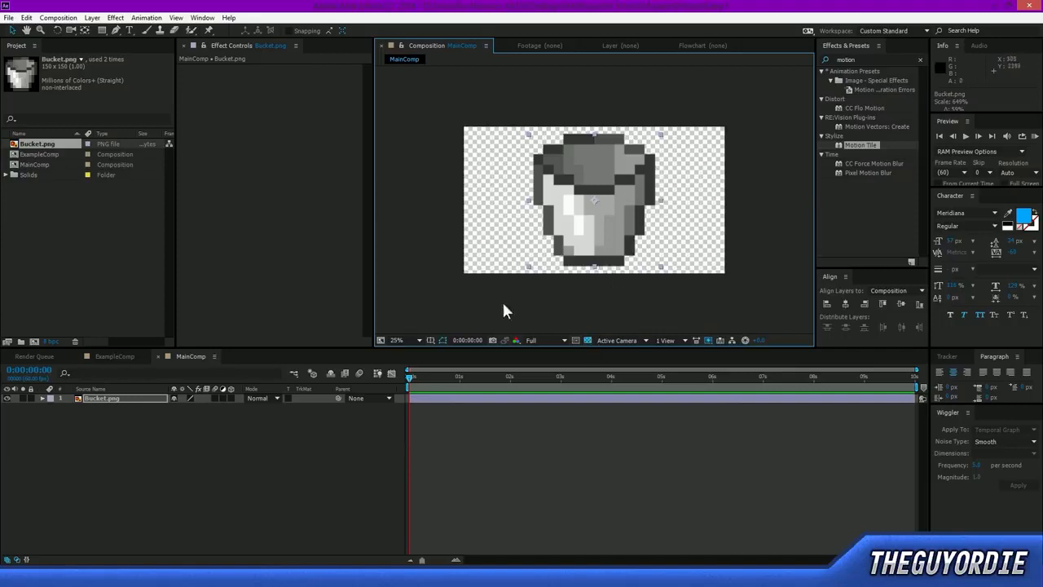
Scale the bucket down to about 404% and move it to the lower centre of the frame.
drag(527, 267, 547, 243)
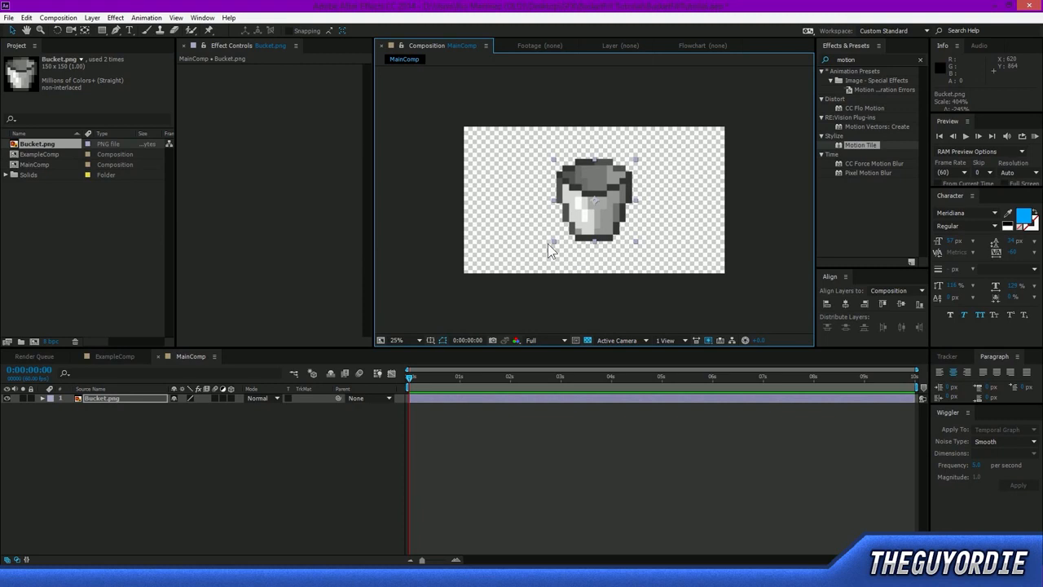
drag(618, 212, 620, 232)
click(606, 127)
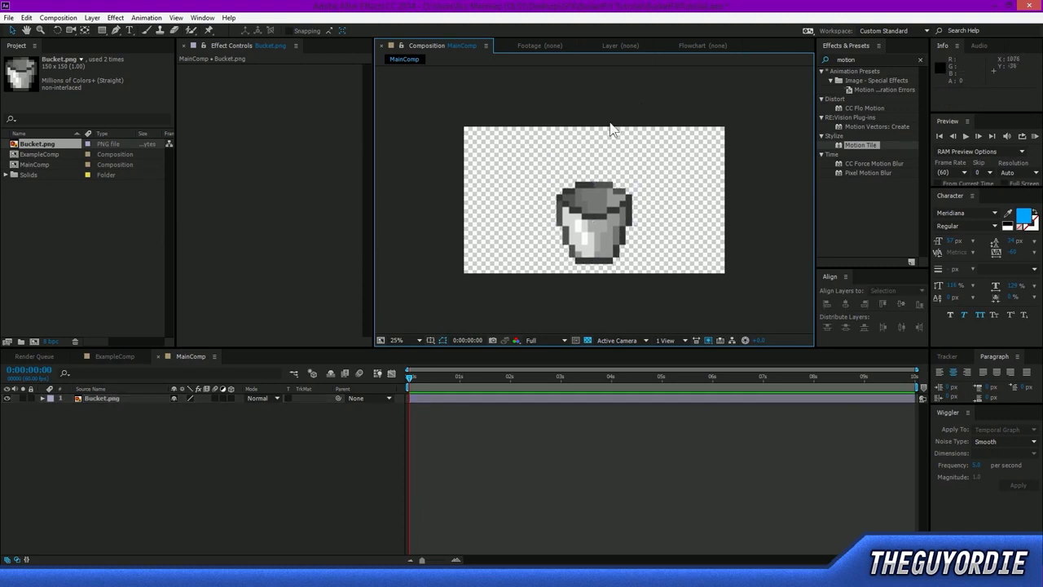
Switch the Bucket.png layer to draft quality for sharp pixel edges and inspect the edges up close.
click(619, 198)
scroll(618, 214, up, 6)
scroll(532, 180, up, 2)
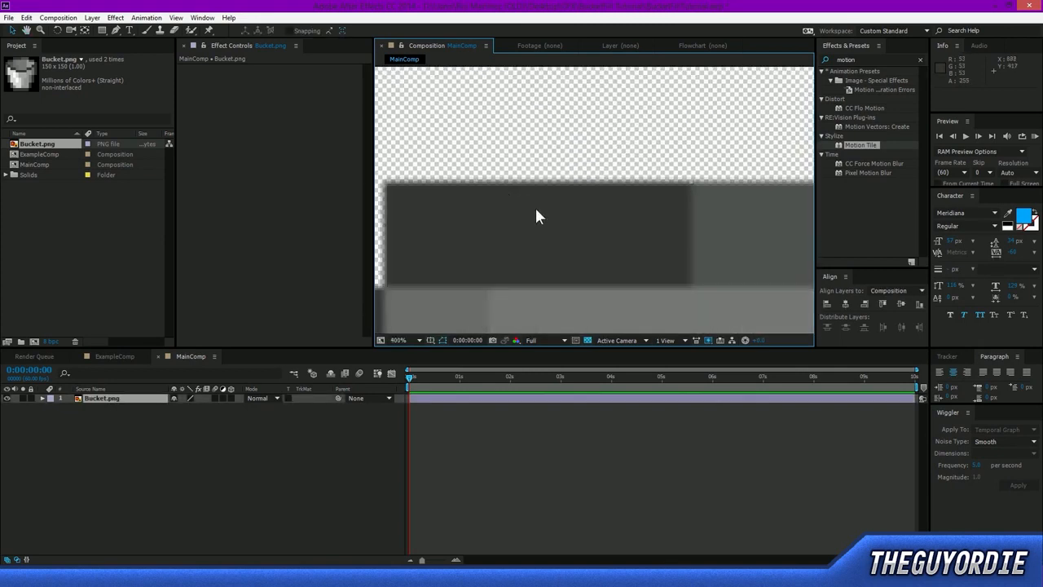
click(191, 397)
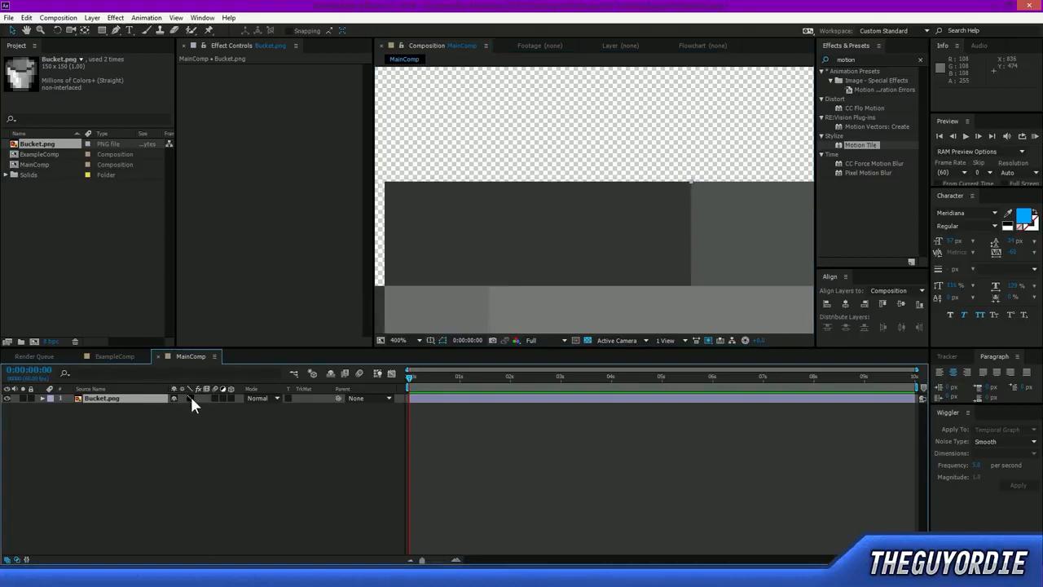
click(199, 426)
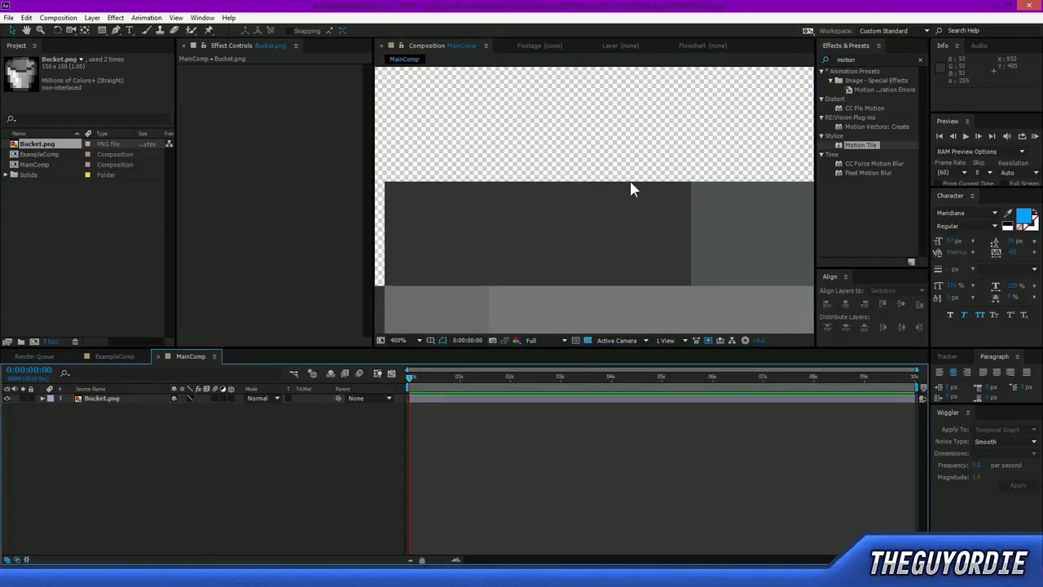
scroll(662, 200, down, 6)
scroll(663, 201, up, 2)
scroll(639, 228, down, 2)
scroll(638, 228, up, 2)
drag(681, 273, 633, 241)
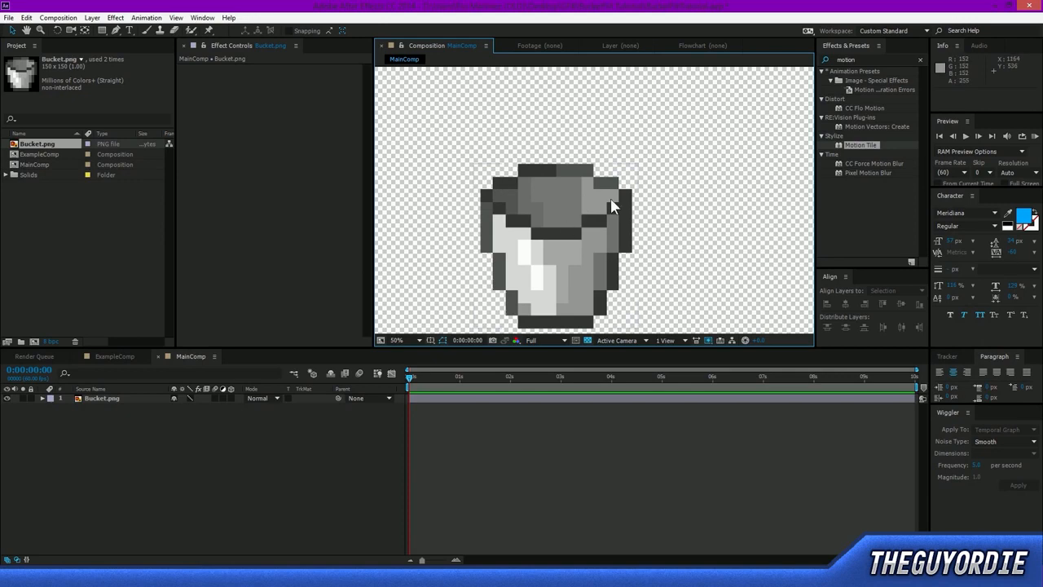
scroll(610, 206, down, 2)
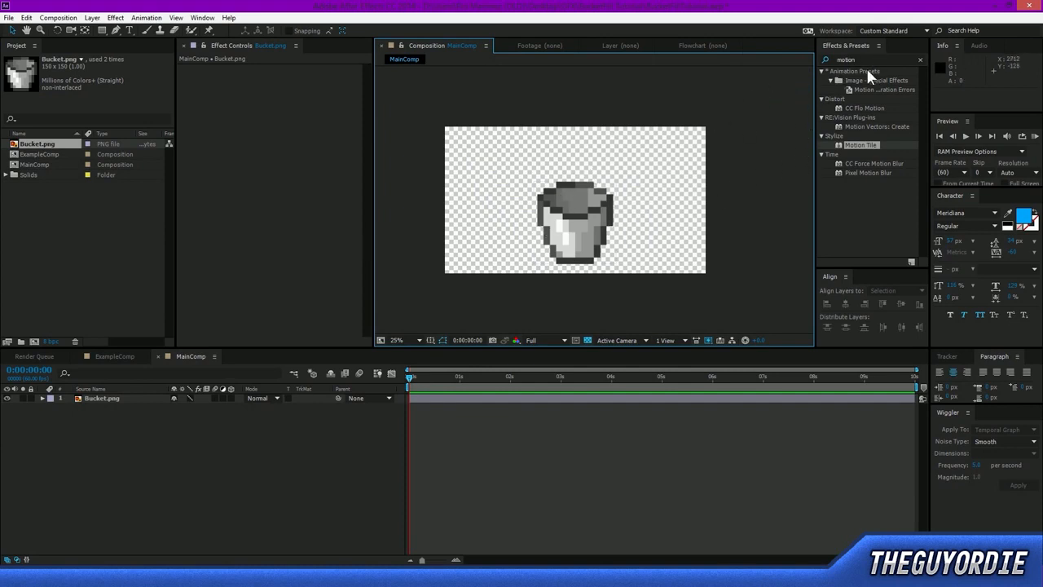
click(241, 465)
key(ctrl+y)
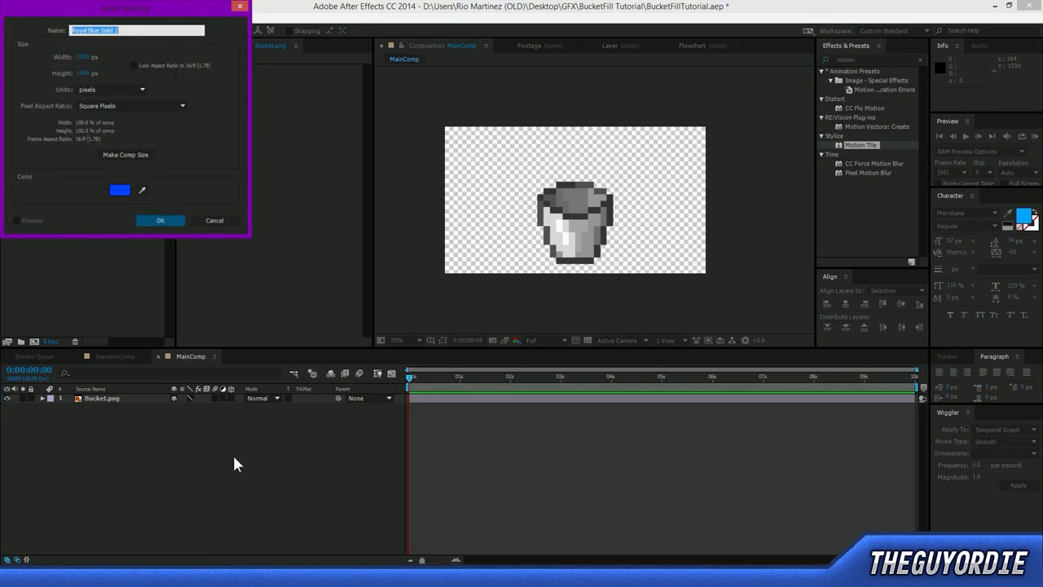
drag(123, 4, 641, 128)
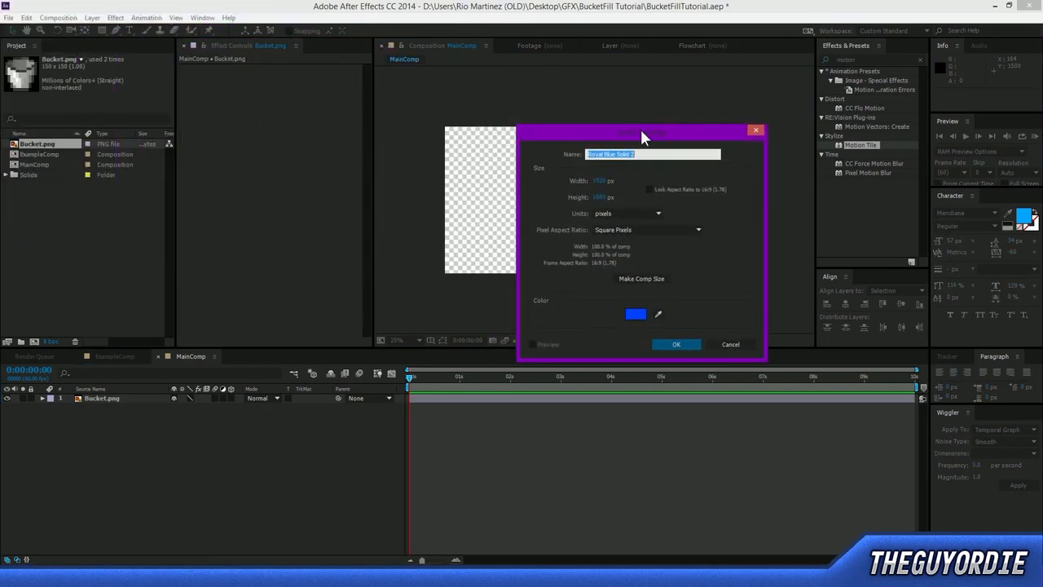
click(755, 131)
Create a composition-sized solid named Water with the blue colour 005AFF.
right_click(335, 500)
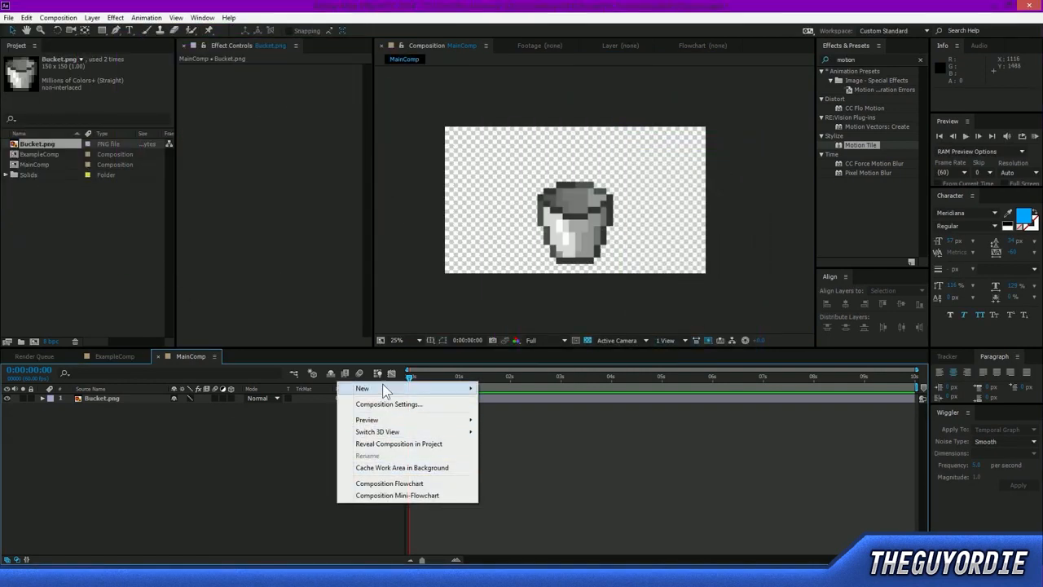
mouse_move(382, 388)
click(280, 416)
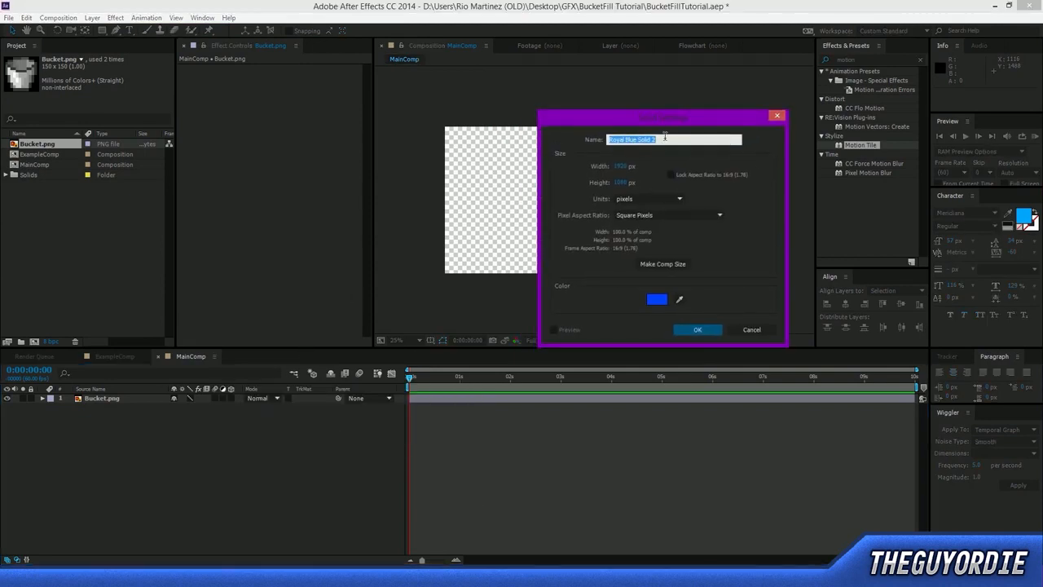
text(Water)
click(657, 299)
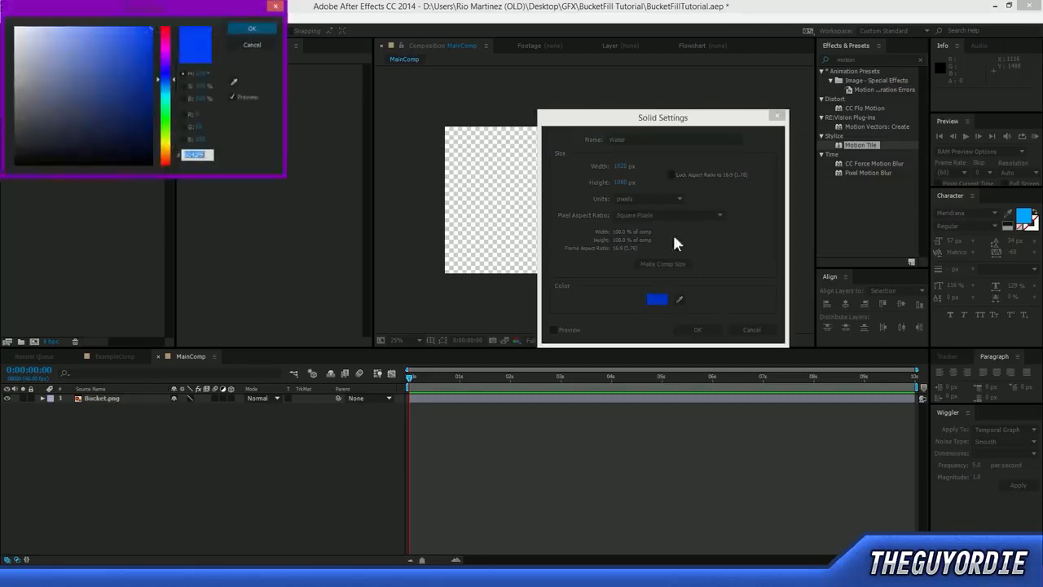
drag(167, 79, 170, 86)
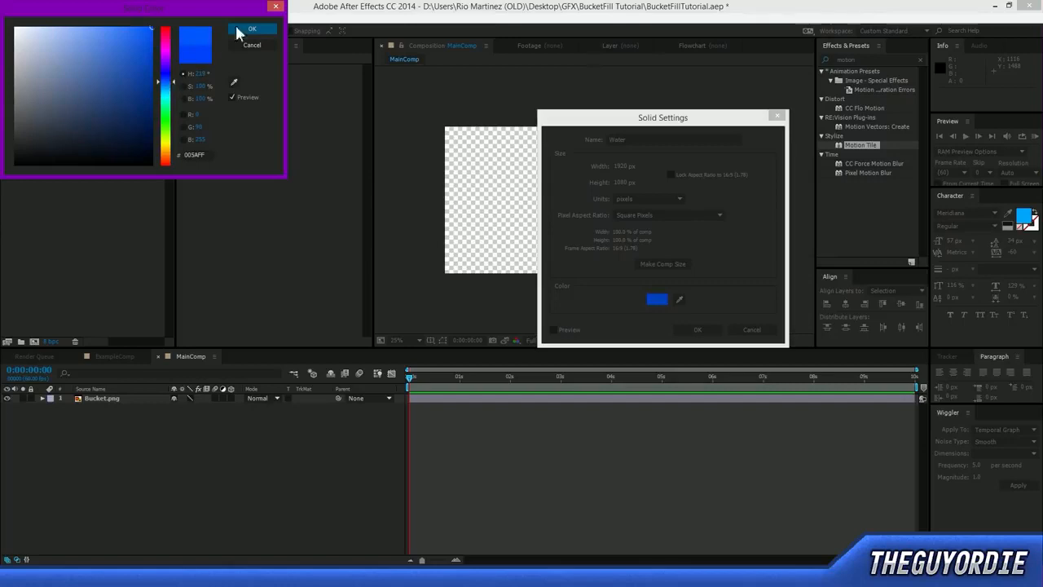
click(268, 28)
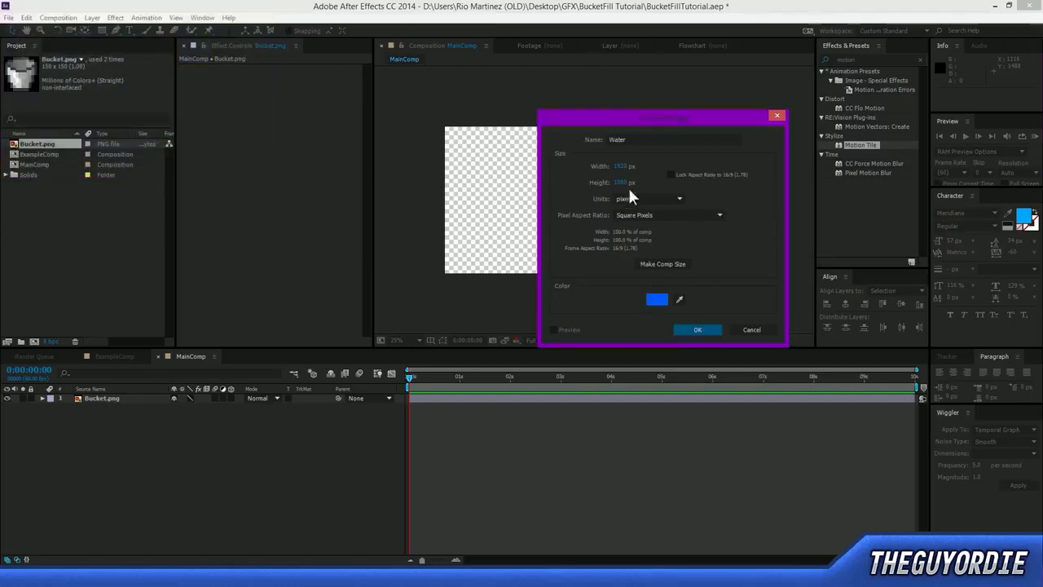
click(676, 266)
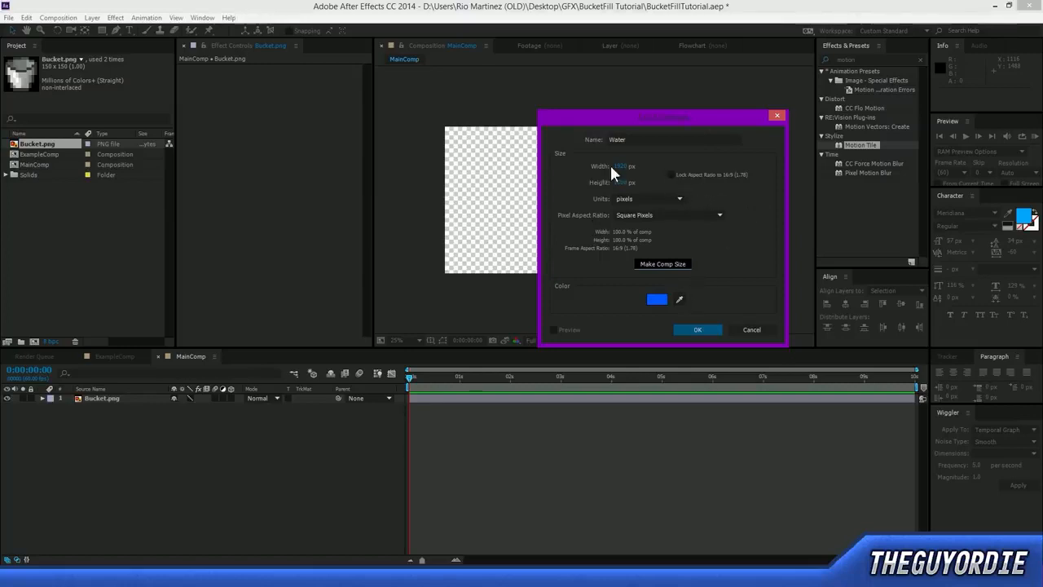
click(694, 330)
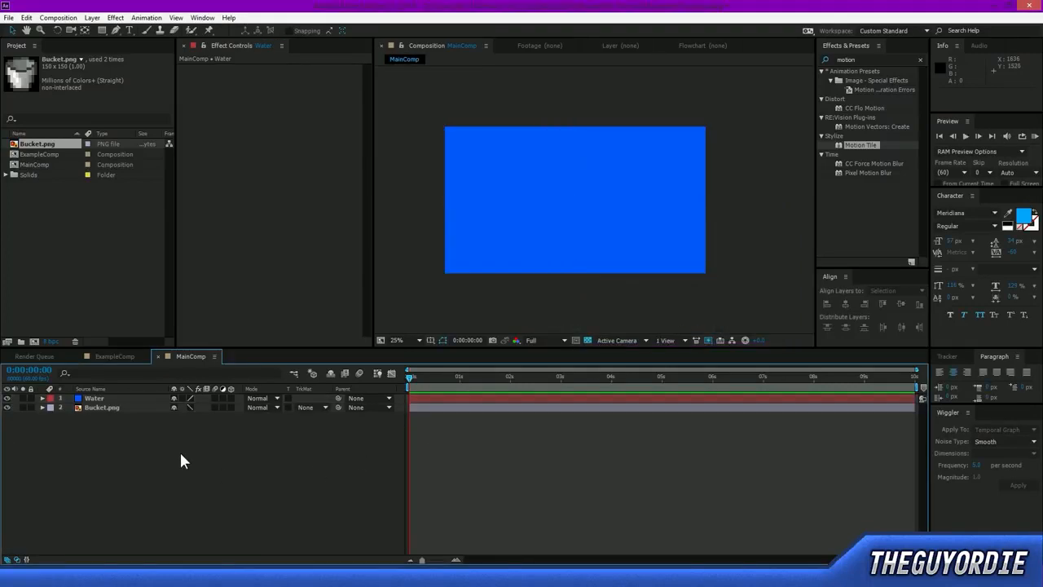
Try moving the Water solid around the frame and undo both moves.
click(95, 398)
drag(617, 186, 627, 213)
key(ctrl+z)
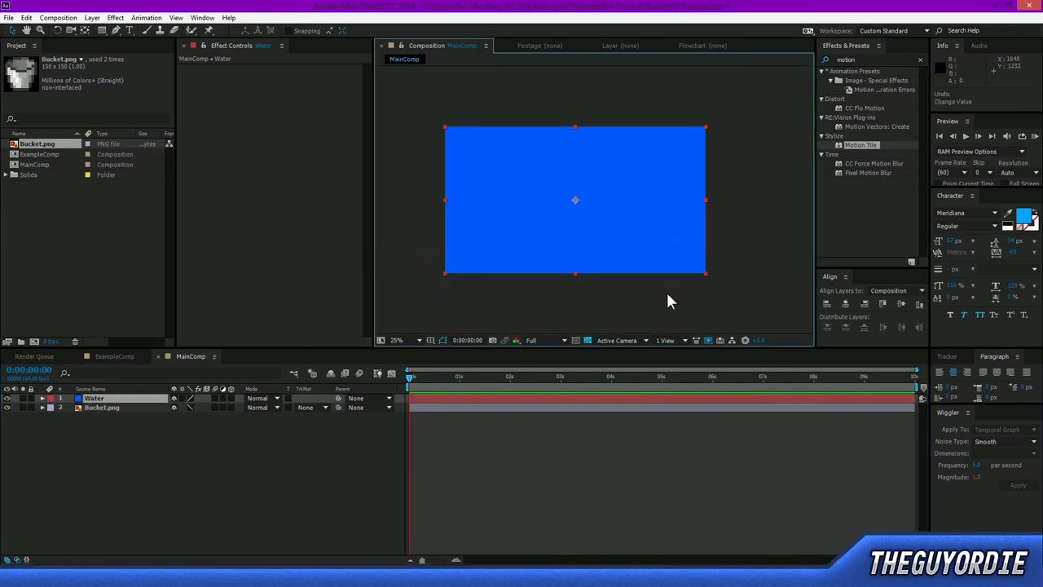
drag(603, 202, 643, 156)
key(ctrl+z)
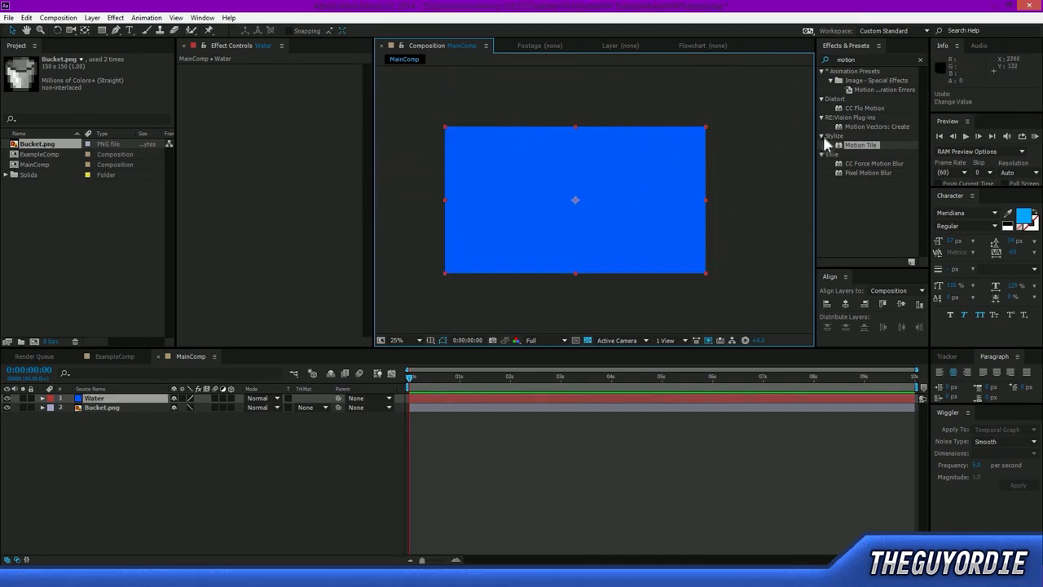
Search the effects for "jaws" and apply CC Jaws to the Water layer.
click(872, 59)
key(BackSpace)
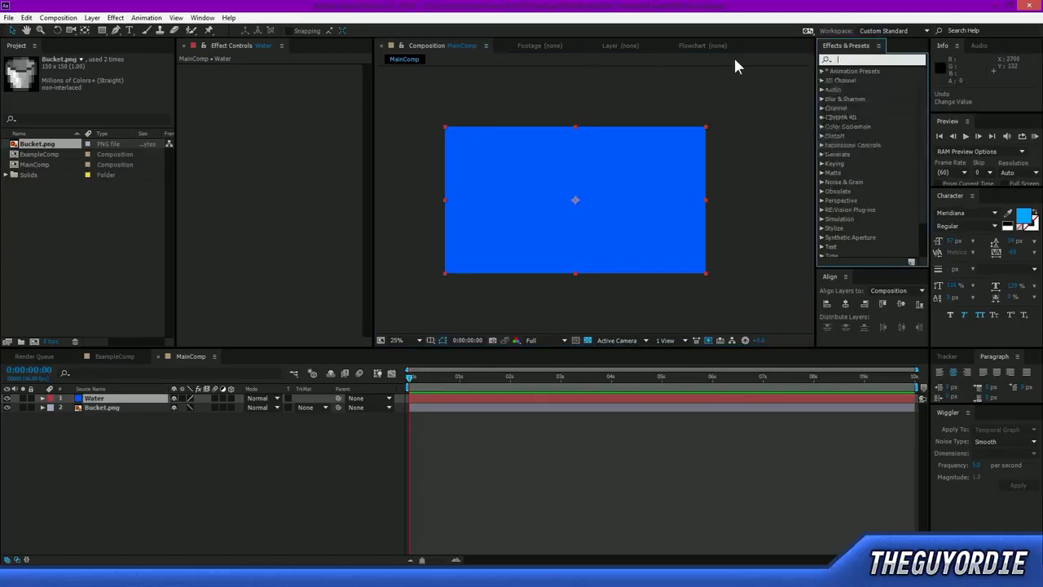
text(ja)
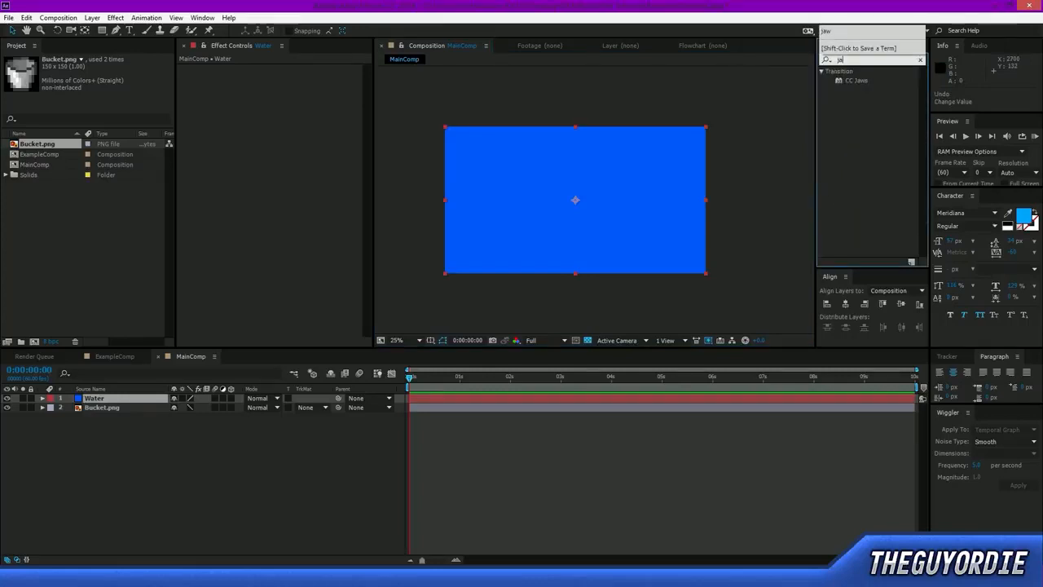
text(ws)
click(858, 80)
drag(857, 81, 122, 397)
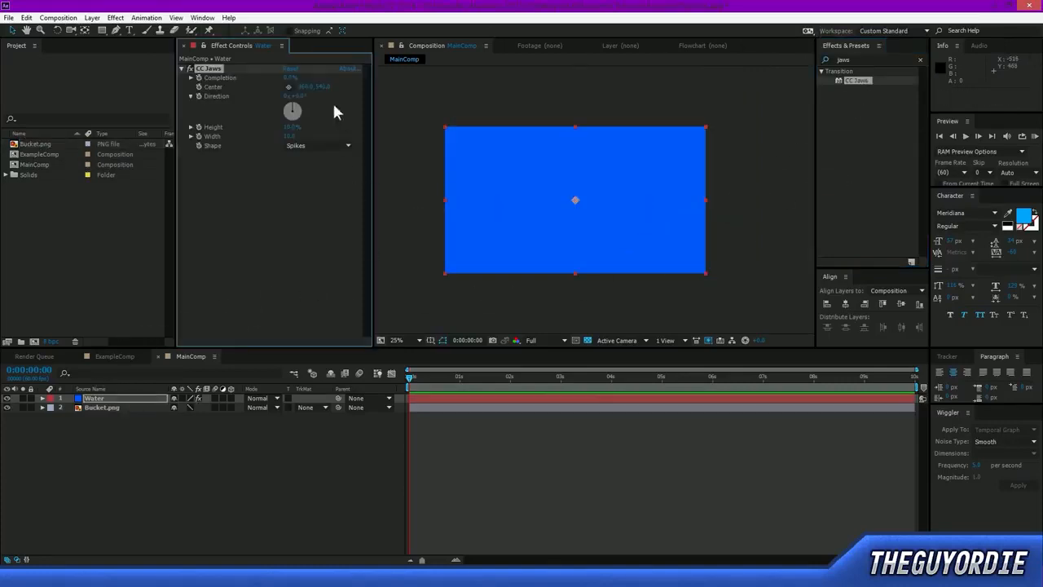
click(136, 399)
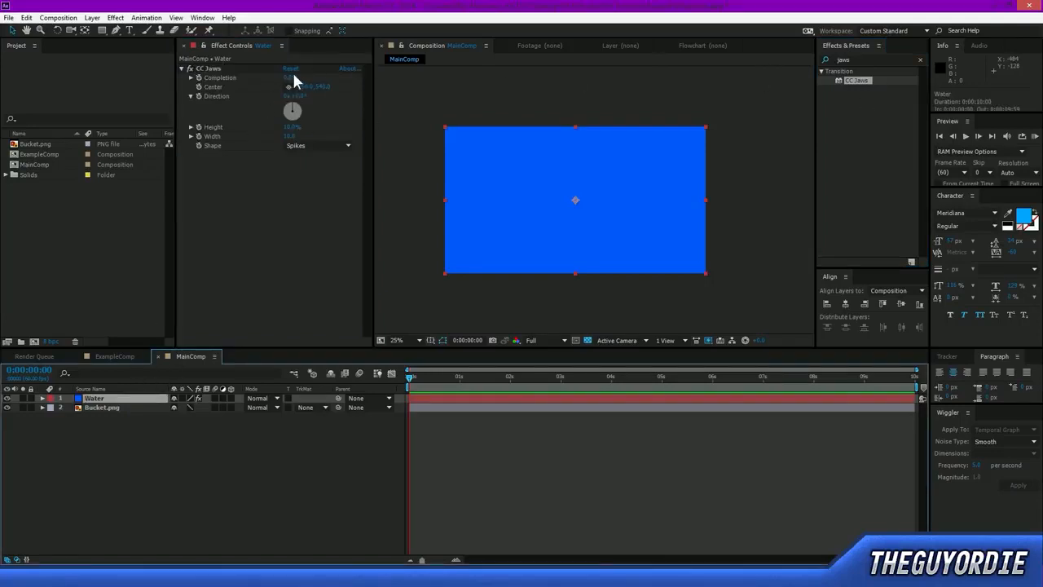
Raise the CC Jaws completion on the Water layer to open a horizontal gap, and set the shape to Waves.
drag(290, 79, 305, 80)
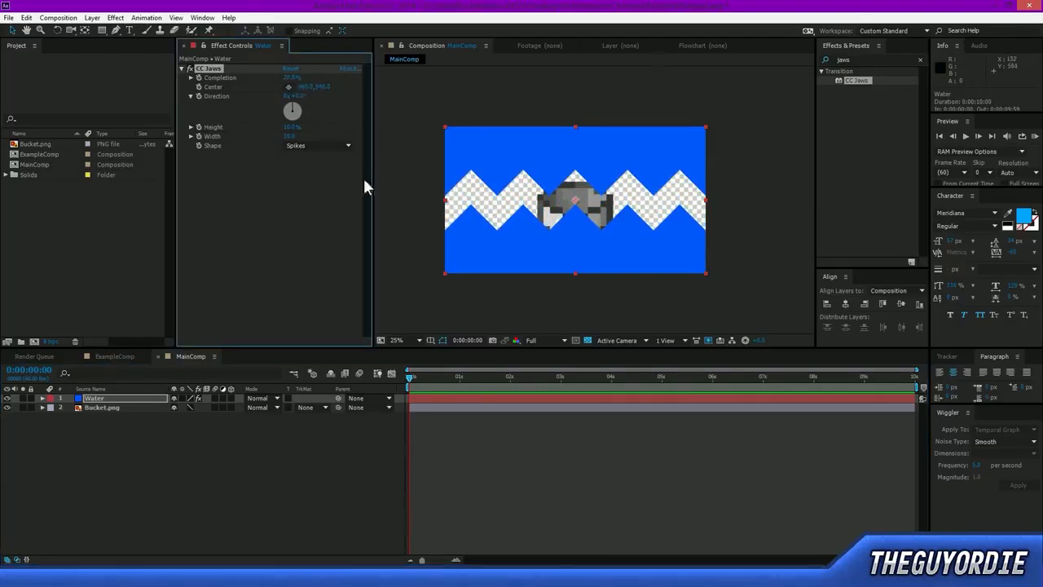
click(316, 145)
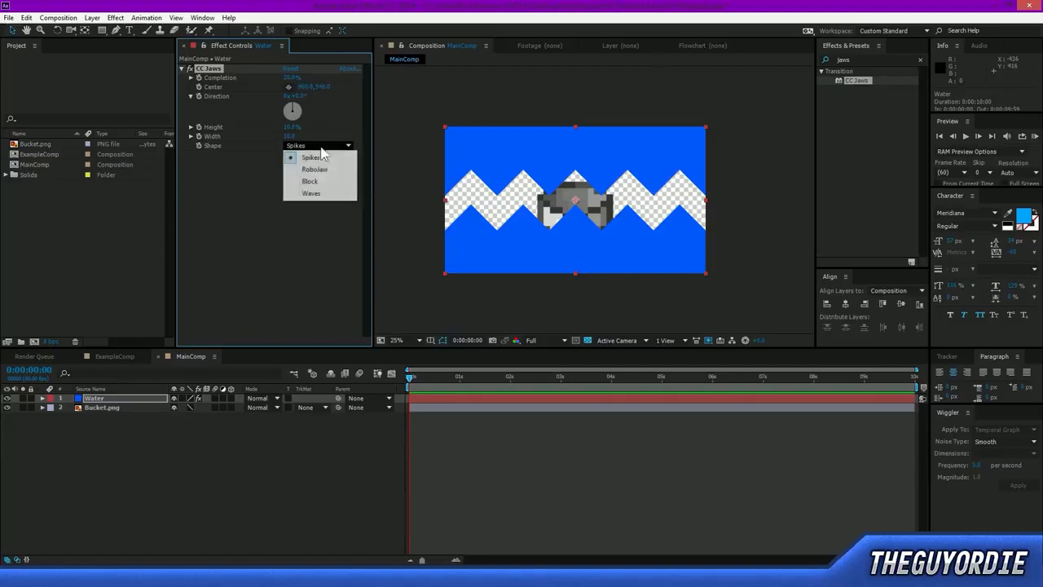
click(317, 193)
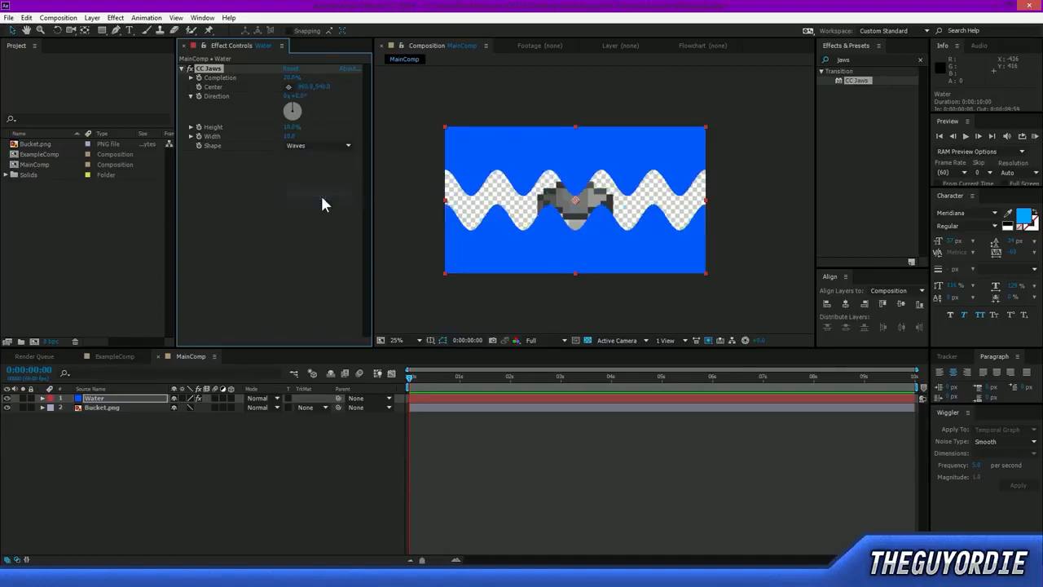
Set the CC Jaws height to 3% and width to 25 on the Water layer to flatten and widen the waves.
click(291, 127)
text(3)
key(Return)
click(288, 136)
text(25)
key(Return)
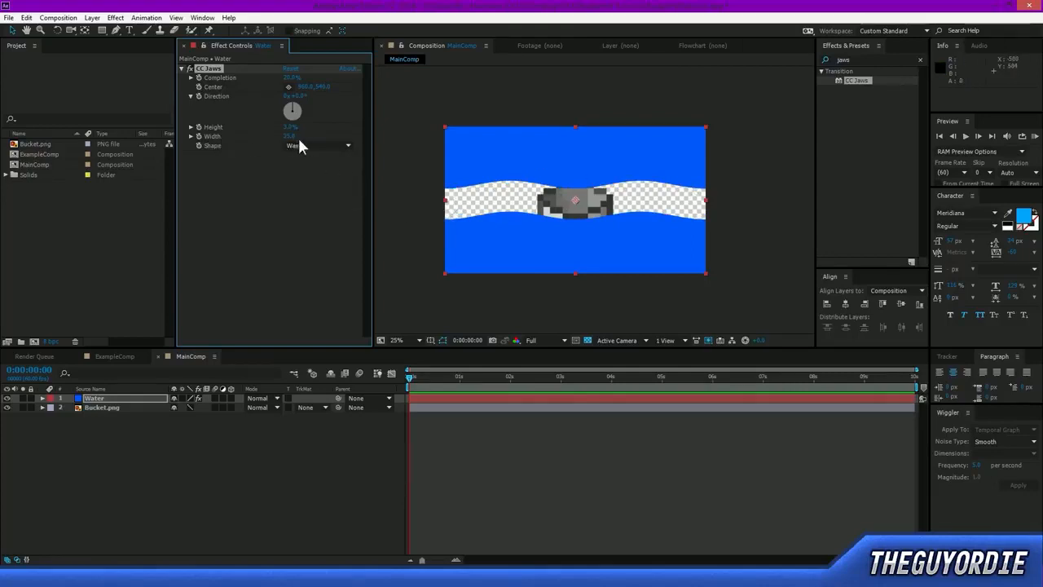
click(289, 177)
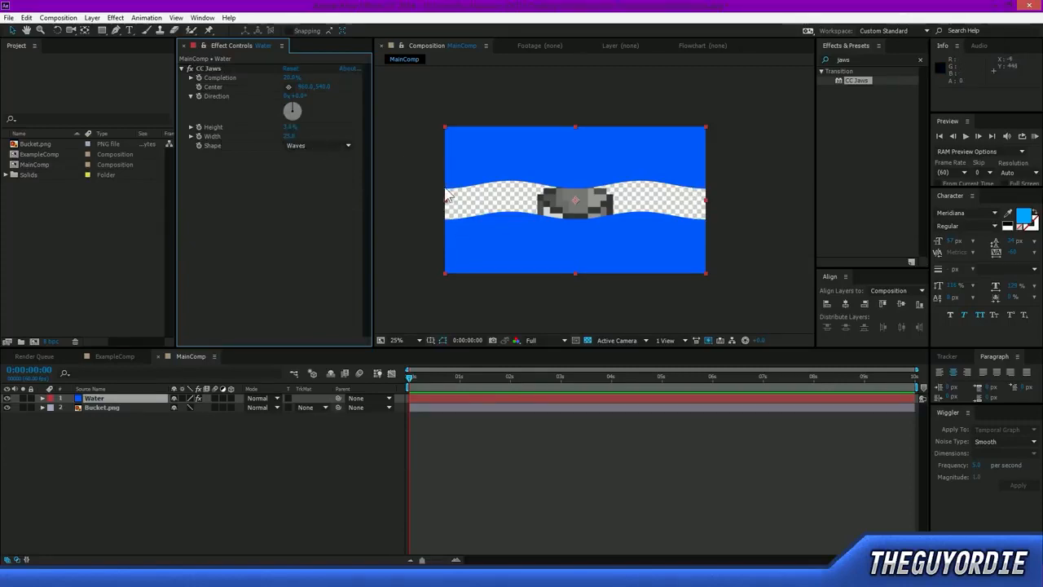
Examine where the wavy gap meets the left and right edges of the Water layer.
scroll(423, 200, up, 2)
drag(445, 212, 516, 228)
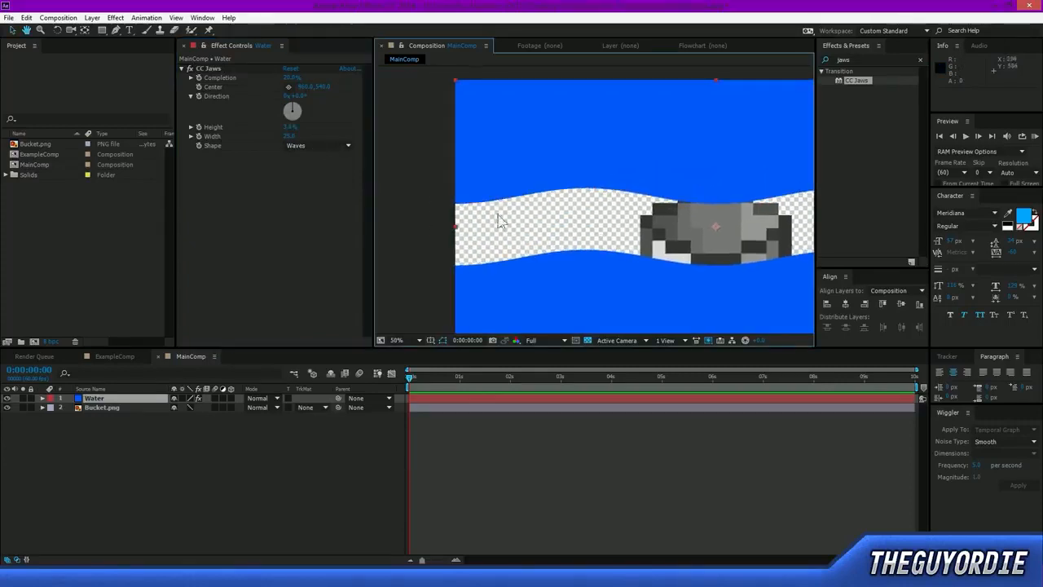
scroll(492, 215, down, 2)
drag(595, 239, 531, 213)
key(v)
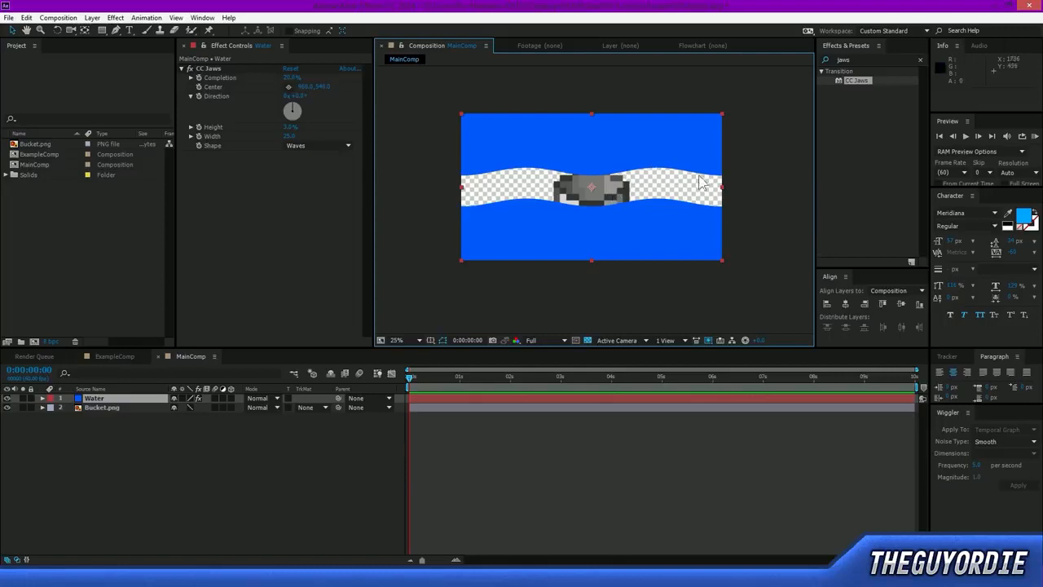
drag(443, 167, 473, 218)
drag(748, 155, 713, 223)
click(763, 186)
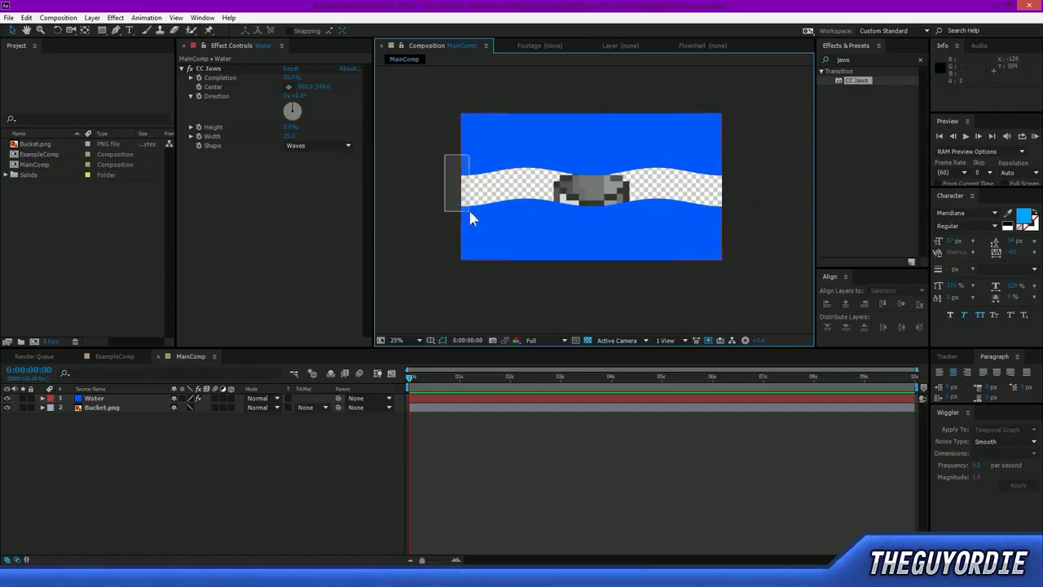
drag(470, 219, 473, 219)
drag(732, 159, 700, 234)
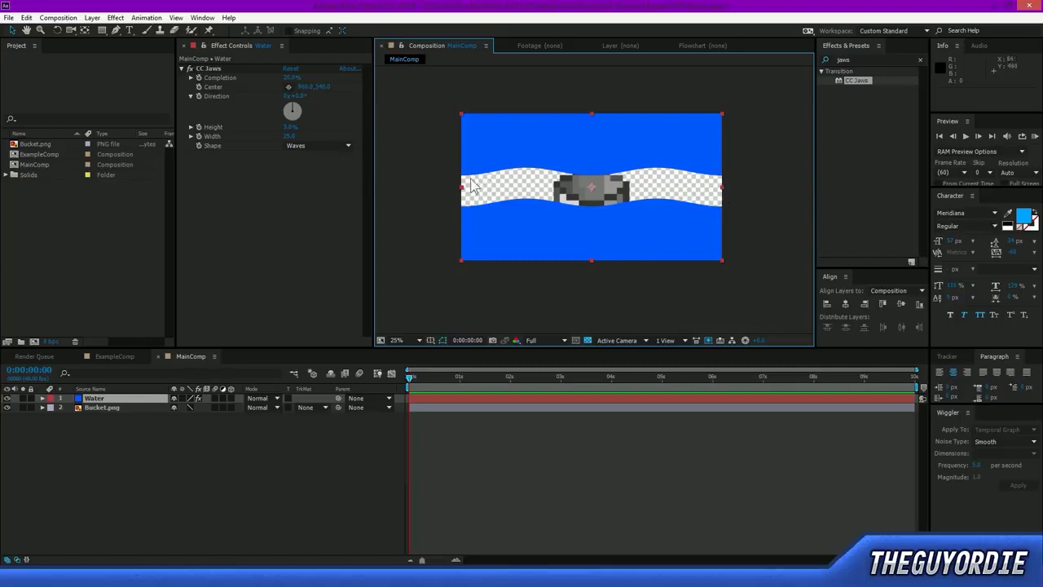
click(755, 208)
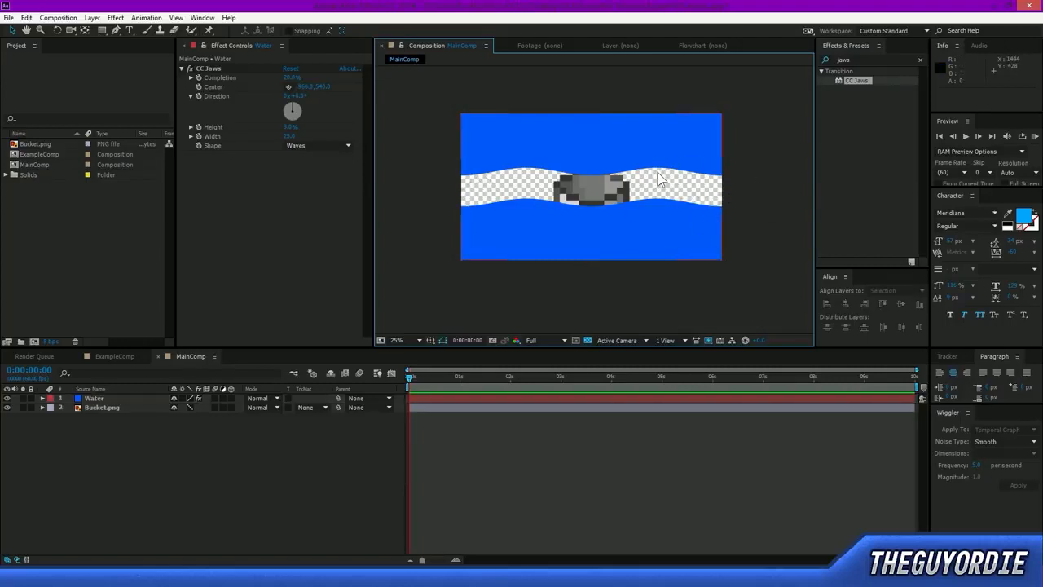
drag(432, 158, 472, 226)
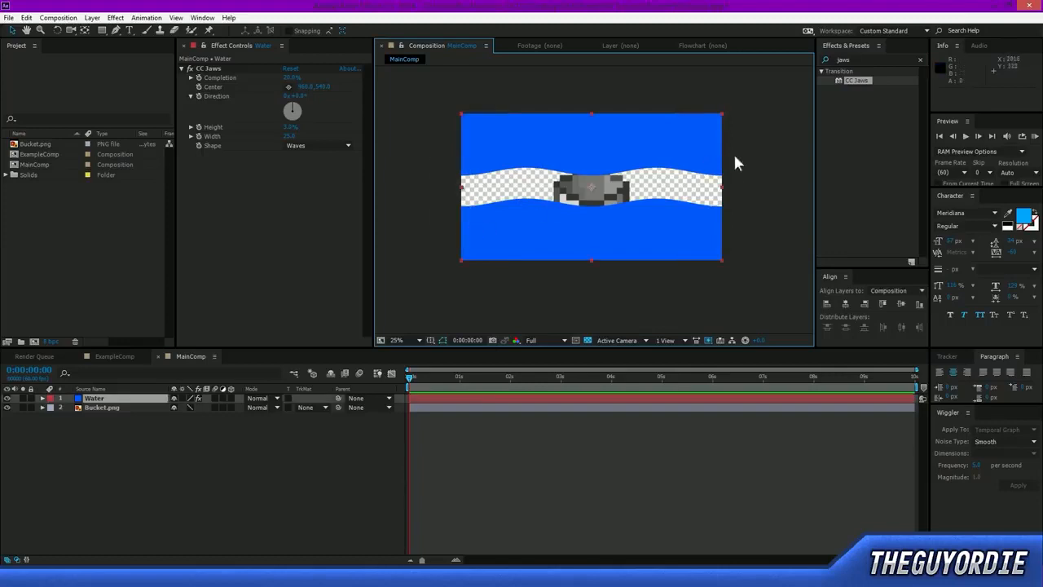
click(757, 216)
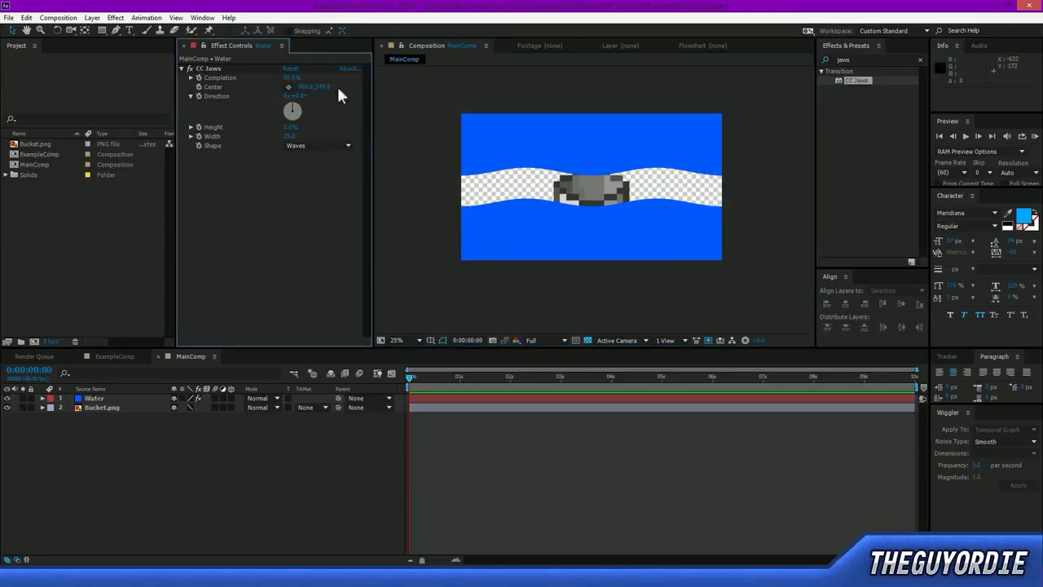
Try shifting the Water layer right and slightly up in the frame, and undo the move.
drag(640, 144, 676, 154)
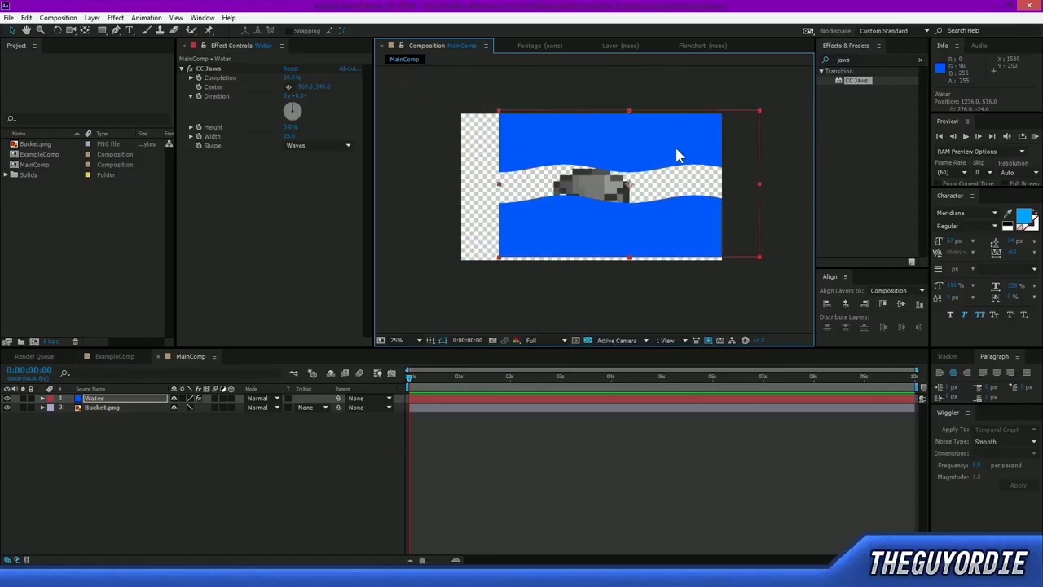
key(ctrl+z)
click(679, 299)
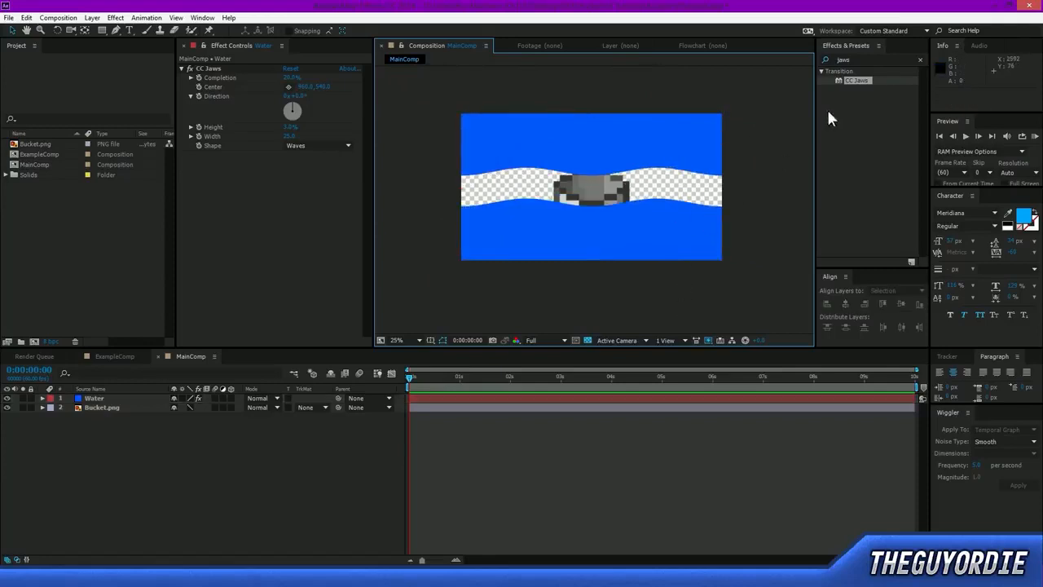
Search the effects for "alpha inver".
click(852, 60)
text(a)
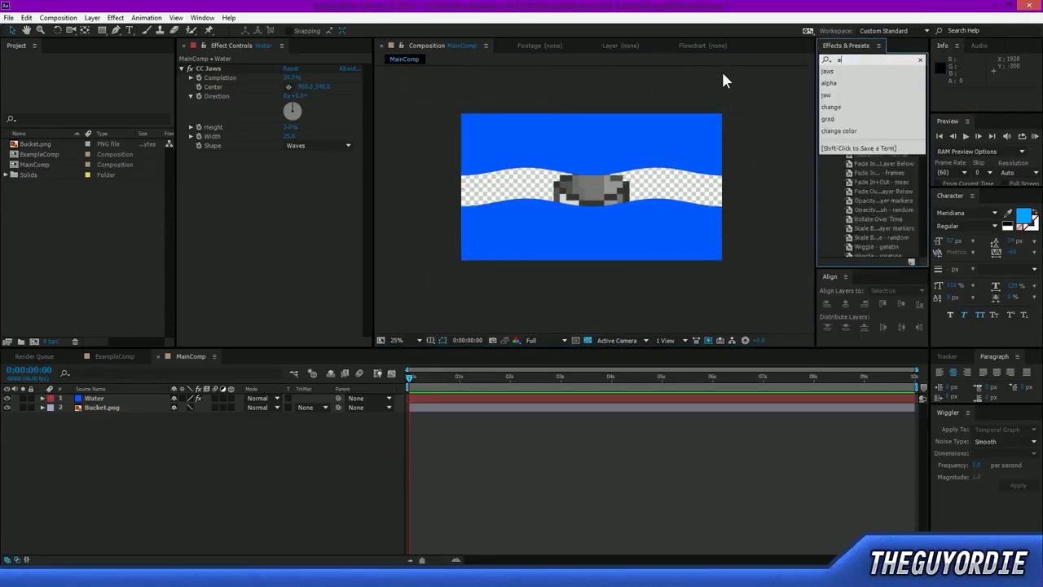
text(lpha inv)
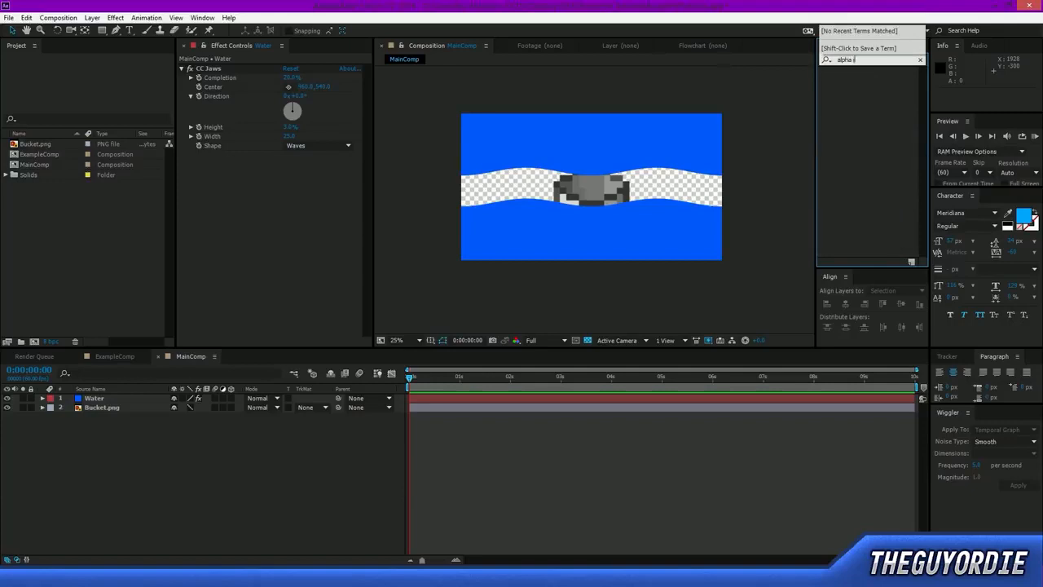
click(866, 103)
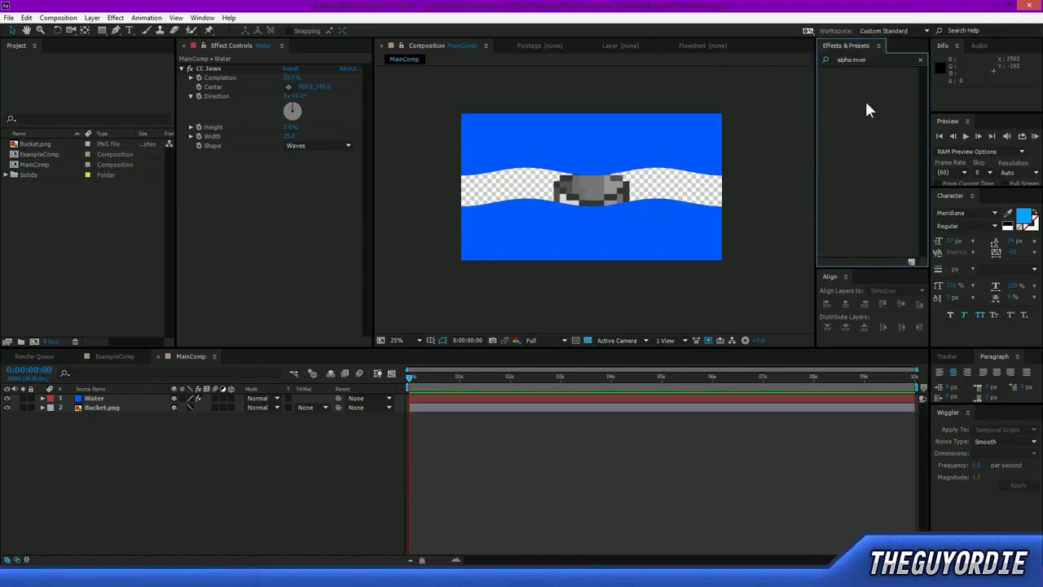
Search the effects for "invert al" and apply the Invert Alpha preset to the Water layer.
double_click(876, 60)
text(invert al)
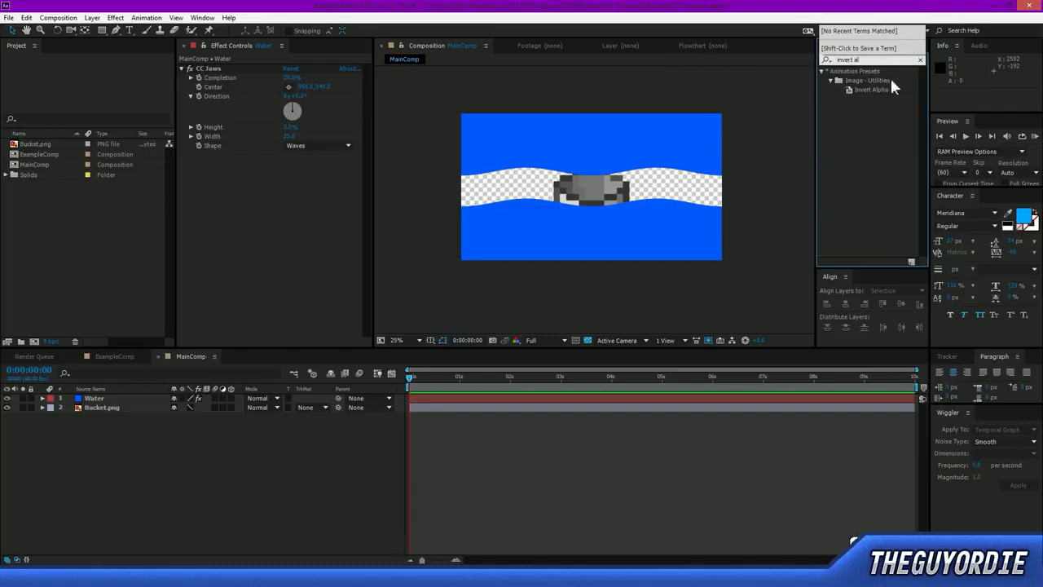
click(854, 118)
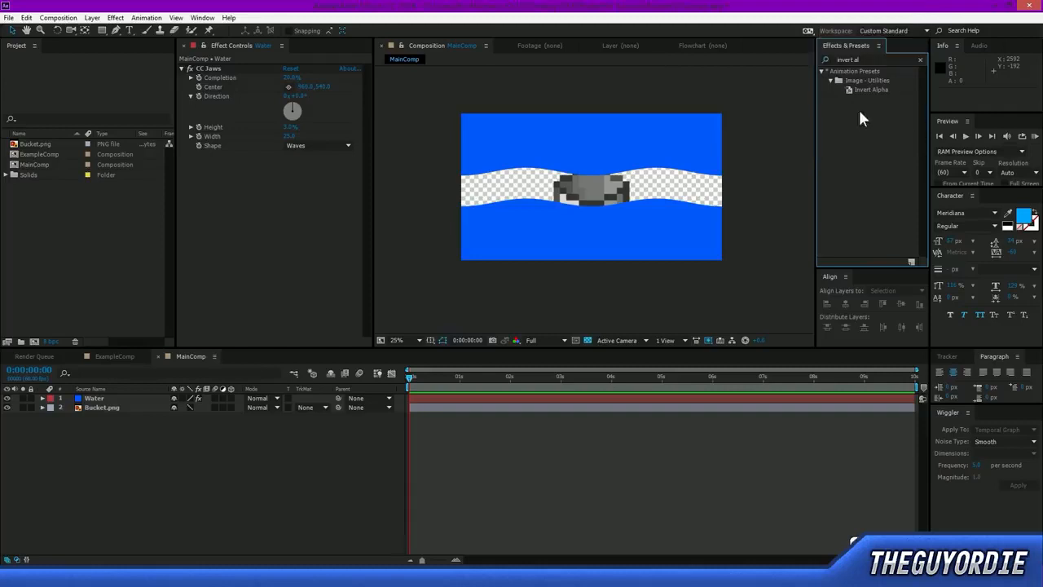
drag(873, 88, 120, 398)
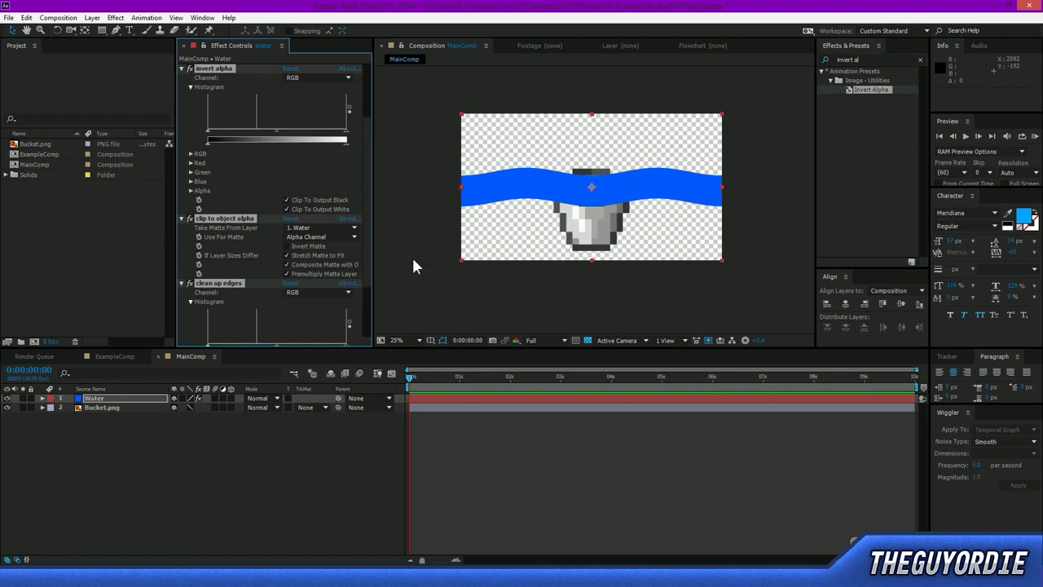
click(435, 94)
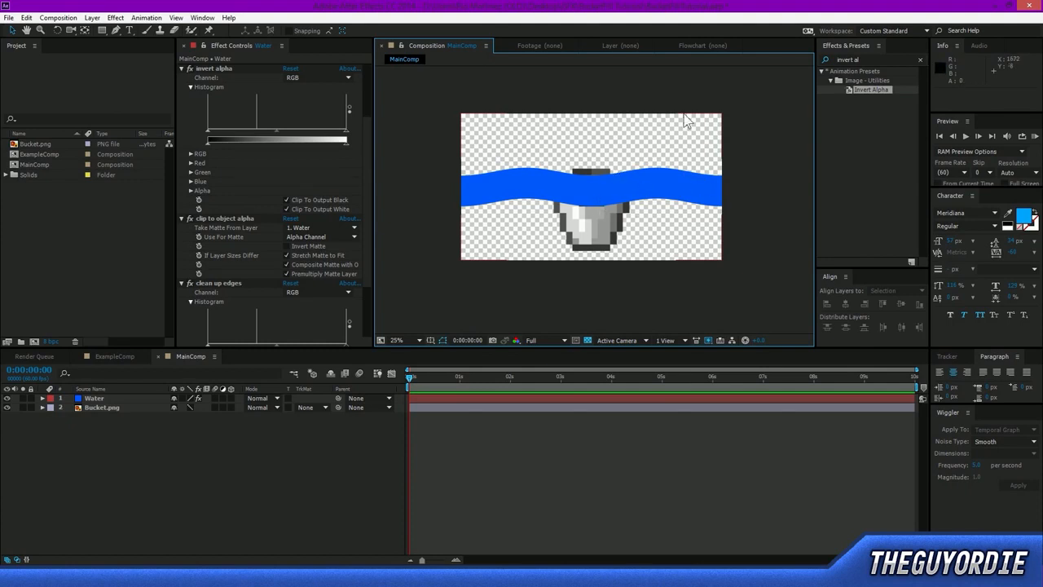
click(615, 191)
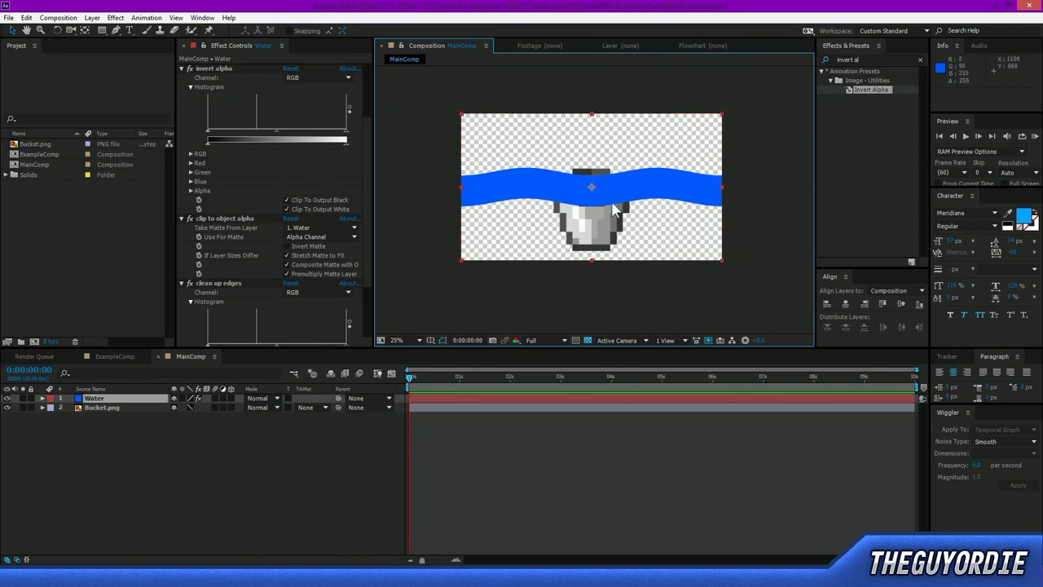
click(420, 261)
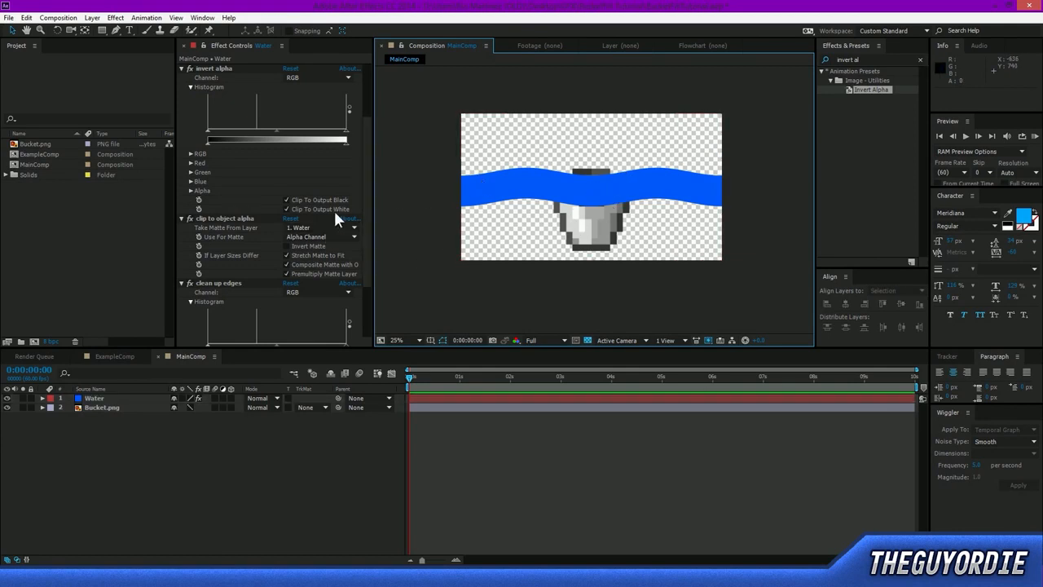
Collapse the CC Jaws, invert alpha, clip to object alpha and clean up edges settings on the Water layer.
scroll(333, 208, up, 3)
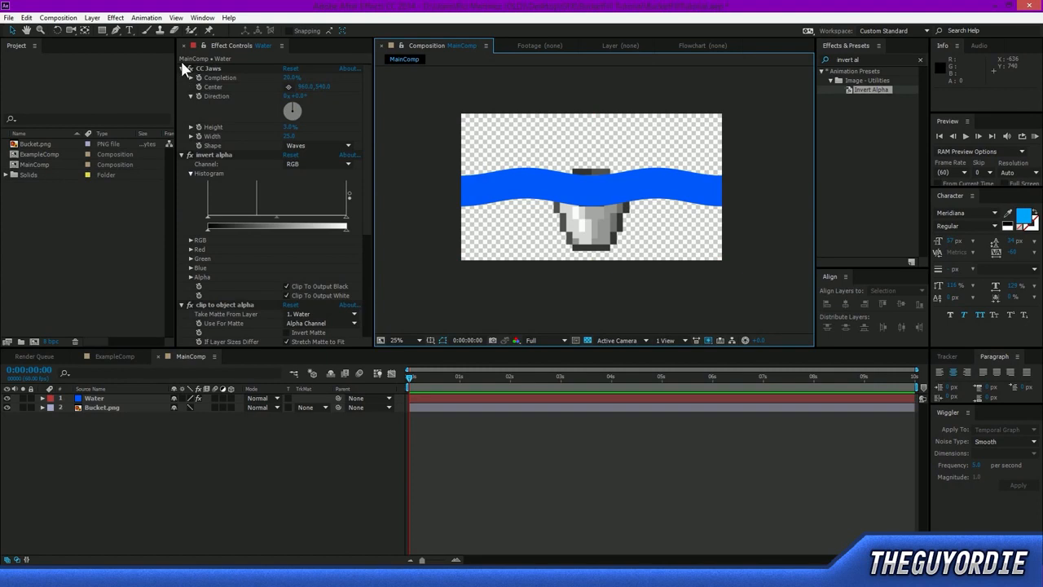
click(181, 68)
click(181, 77)
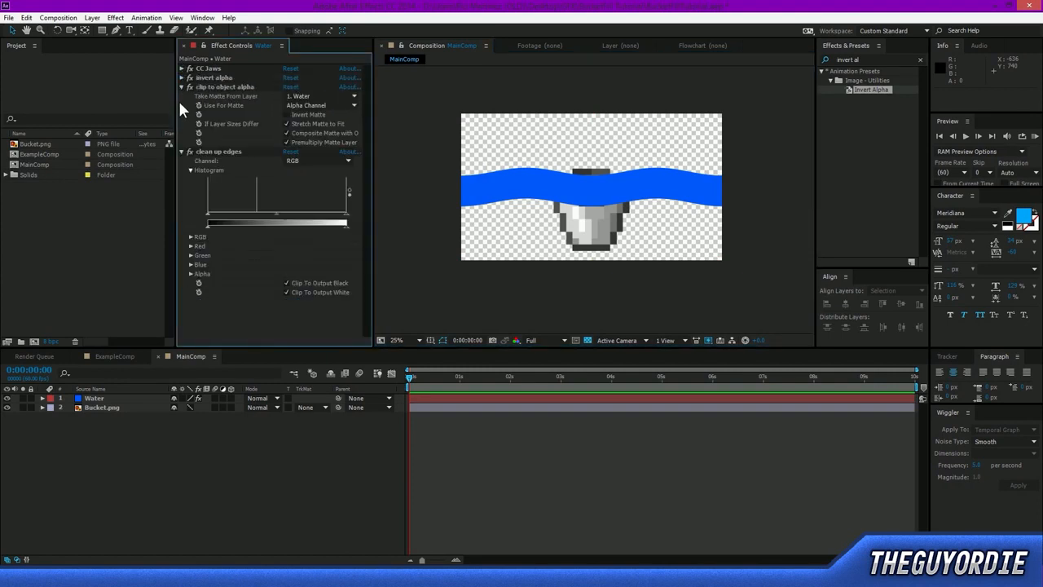
click(181, 86)
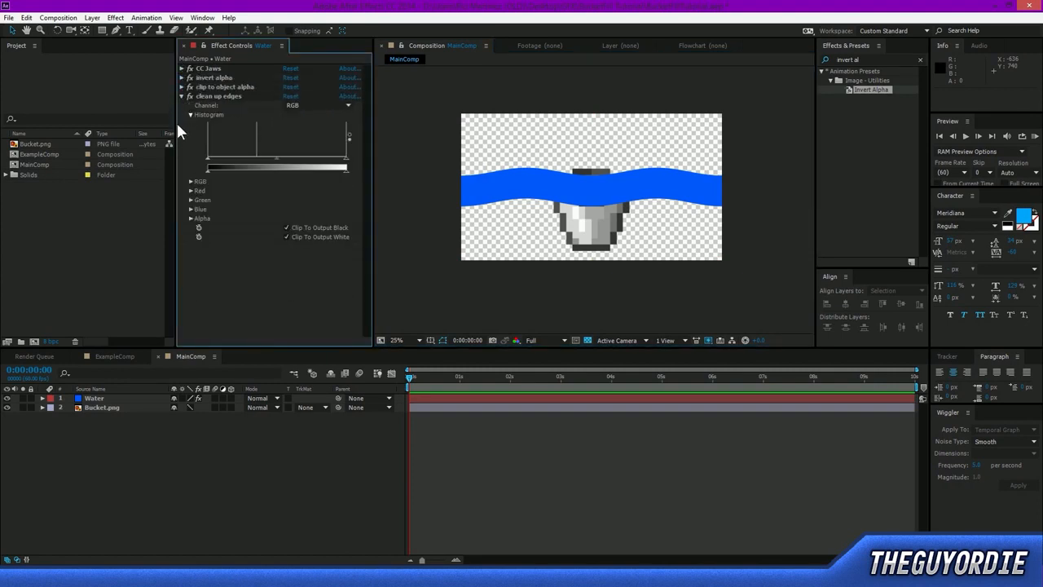
click(181, 96)
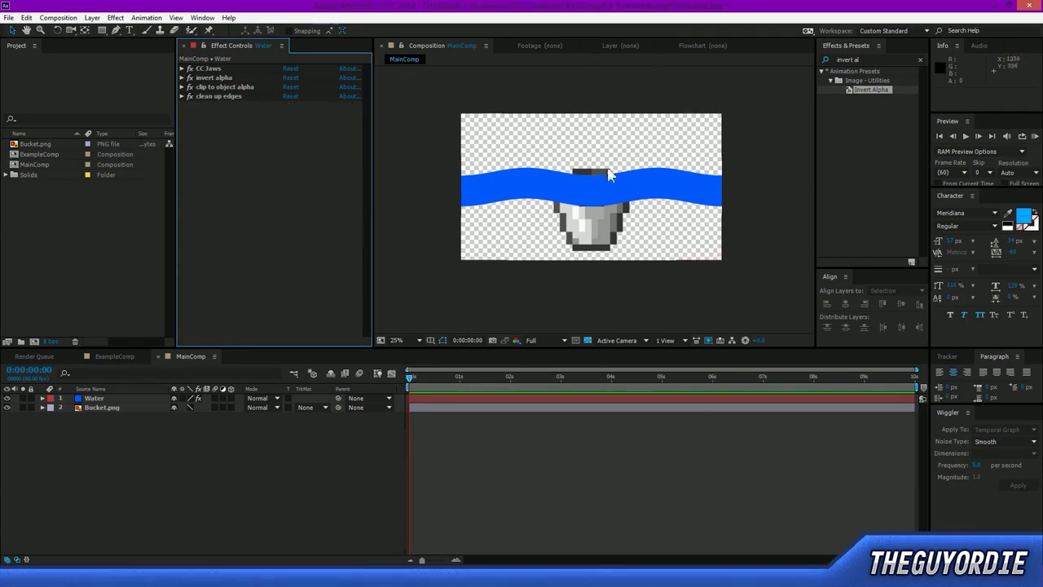
Try moving the Water band and rotating it 90° over the bucket, and undo the moves and the rotation.
click(597, 193)
drag(632, 191, 607, 206)
key(w)
drag(651, 158, 666, 352)
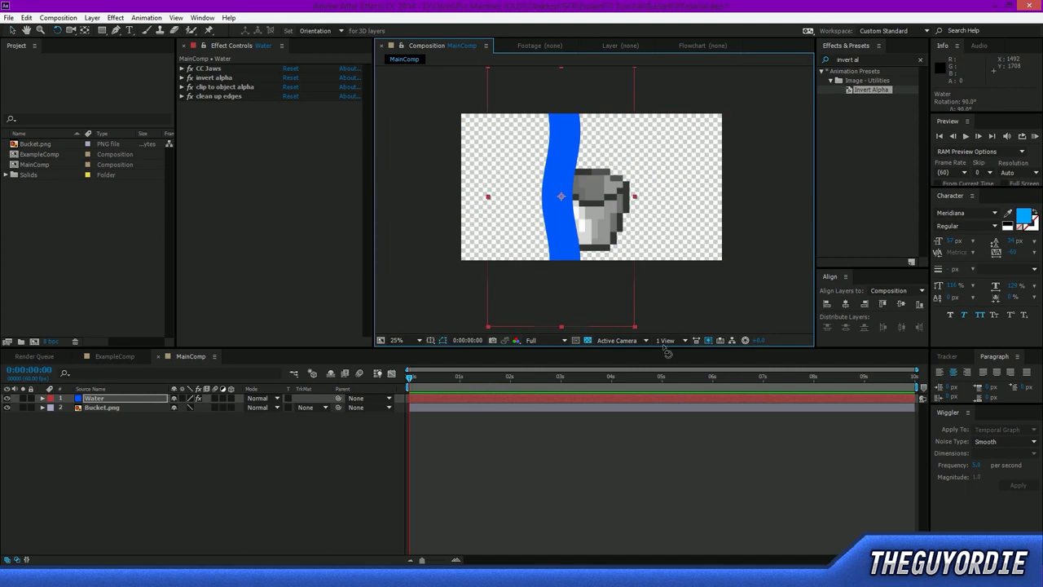
key(v)
drag(596, 282, 610, 305)
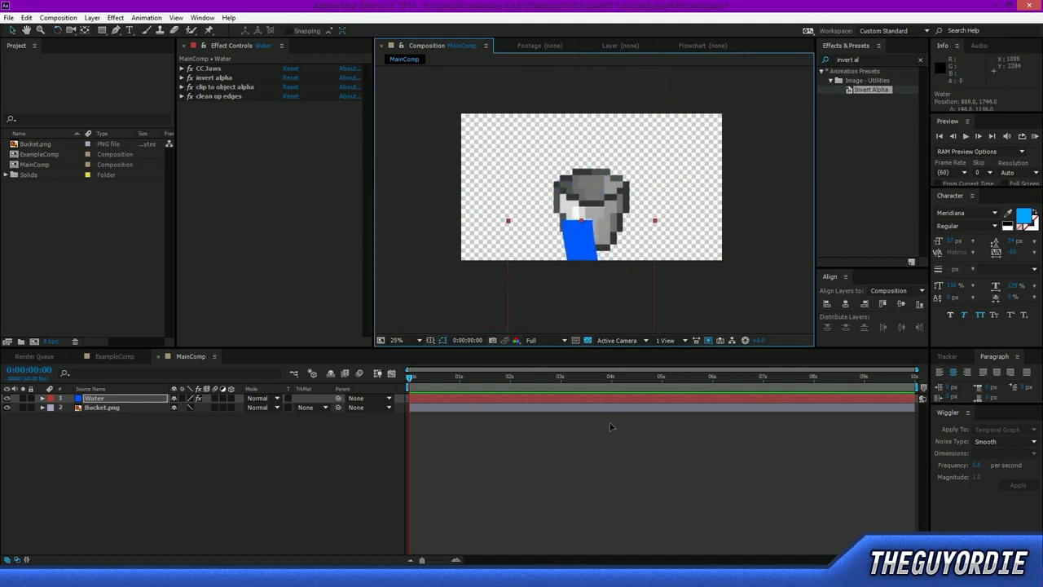
drag(613, 422, 639, 164)
key(ctrl+z)
key(ctrl+z)
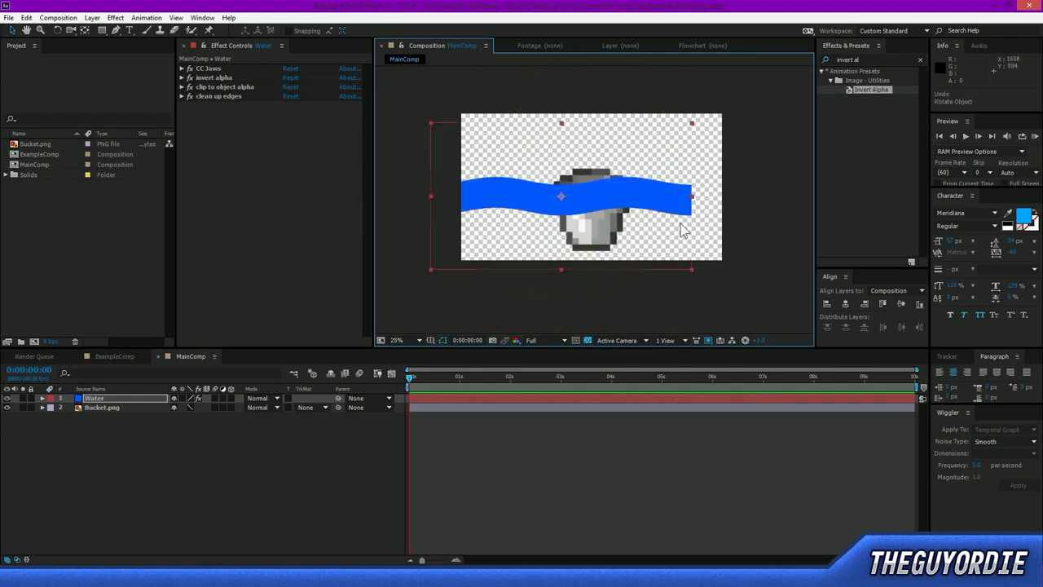
key(ctrl+z)
click(650, 311)
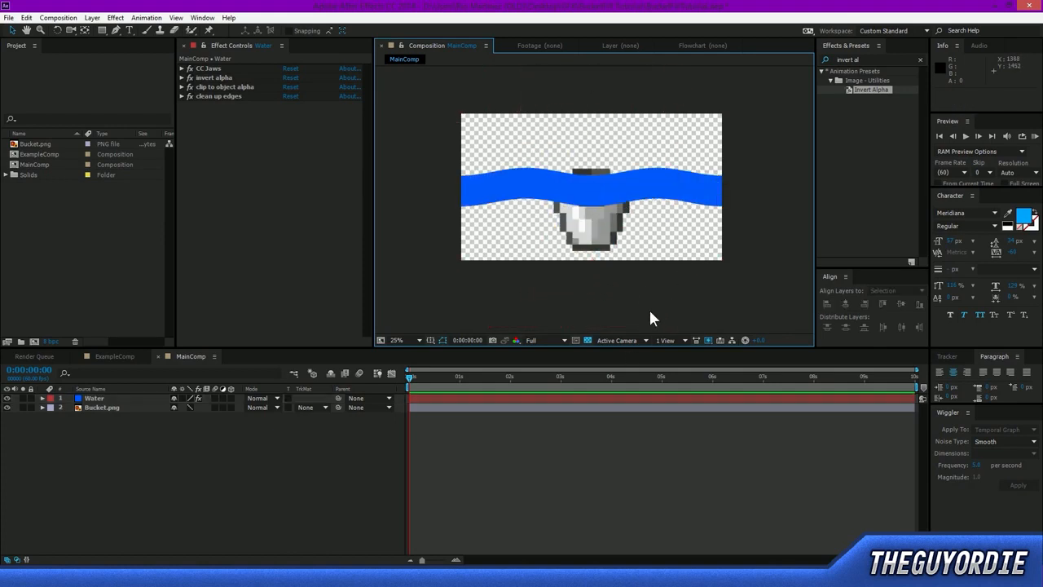
Search the effects for "motion" and apply Motion Tile to the Water layer.
click(872, 47)
click(858, 57)
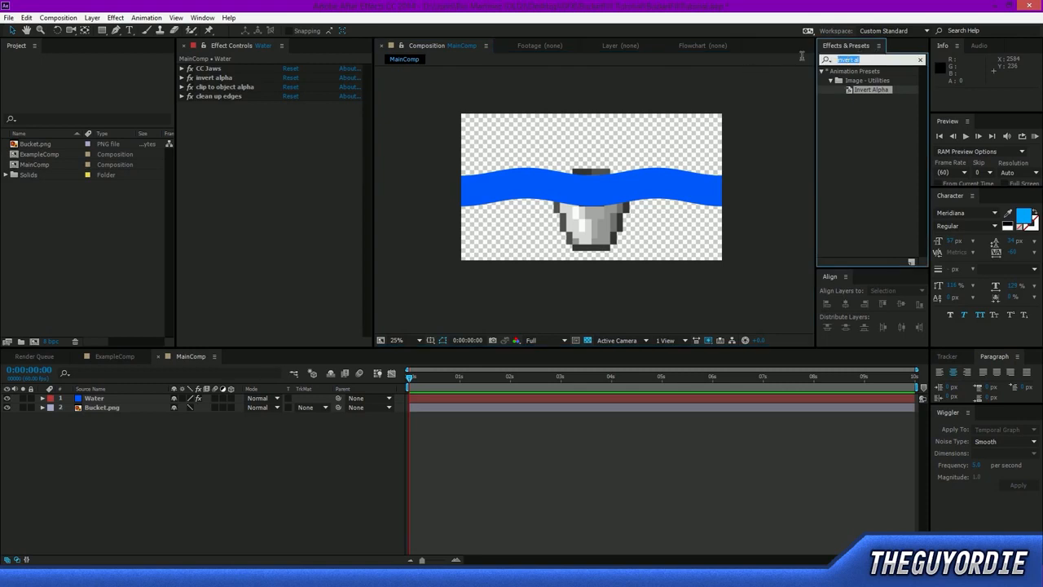
key(BackSpace)
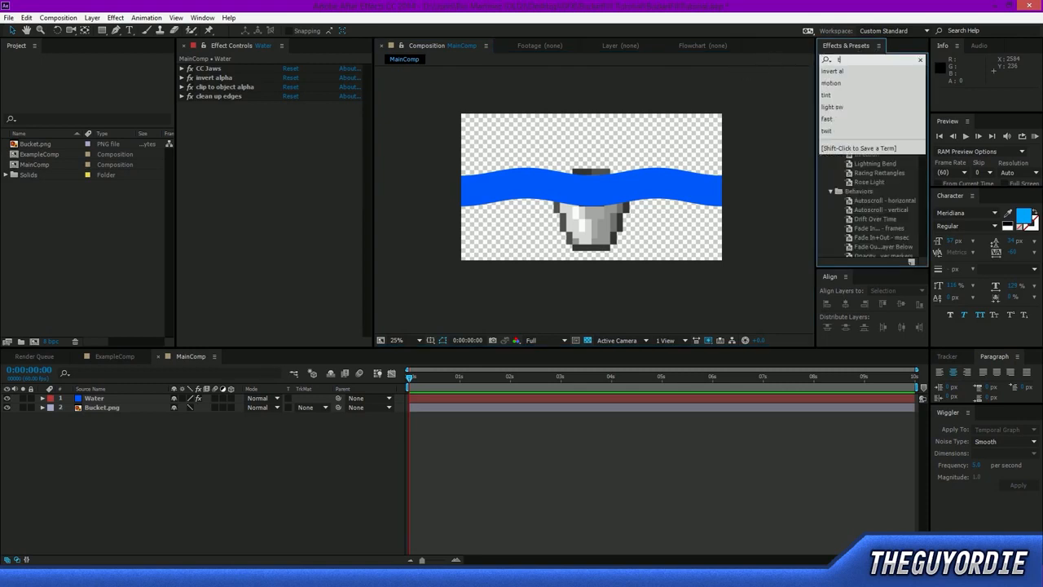
text(til)
key(BackSpace)
key(BackSpace)
key(BackSpace)
text(motion)
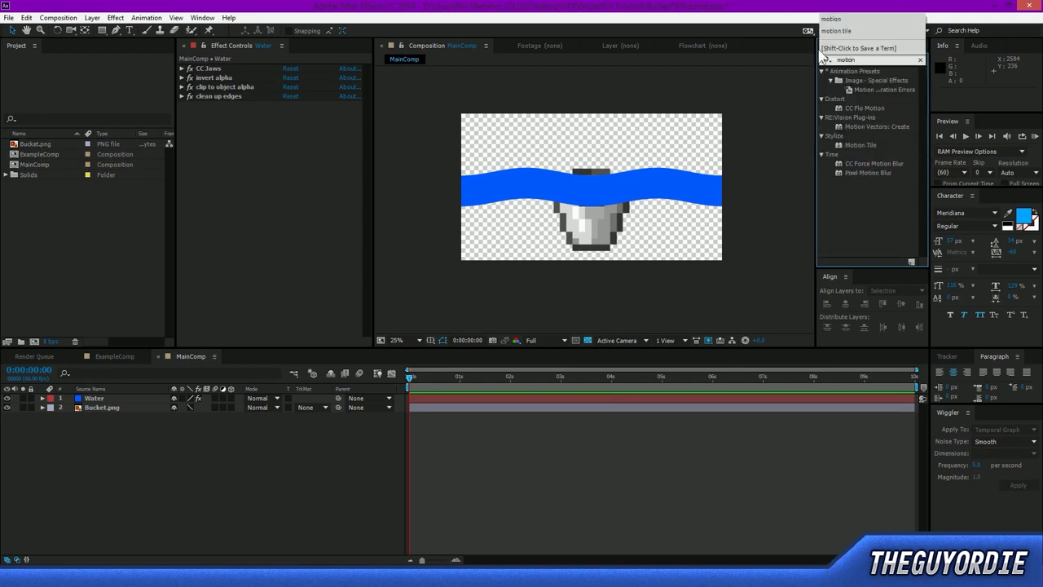
click(862, 145)
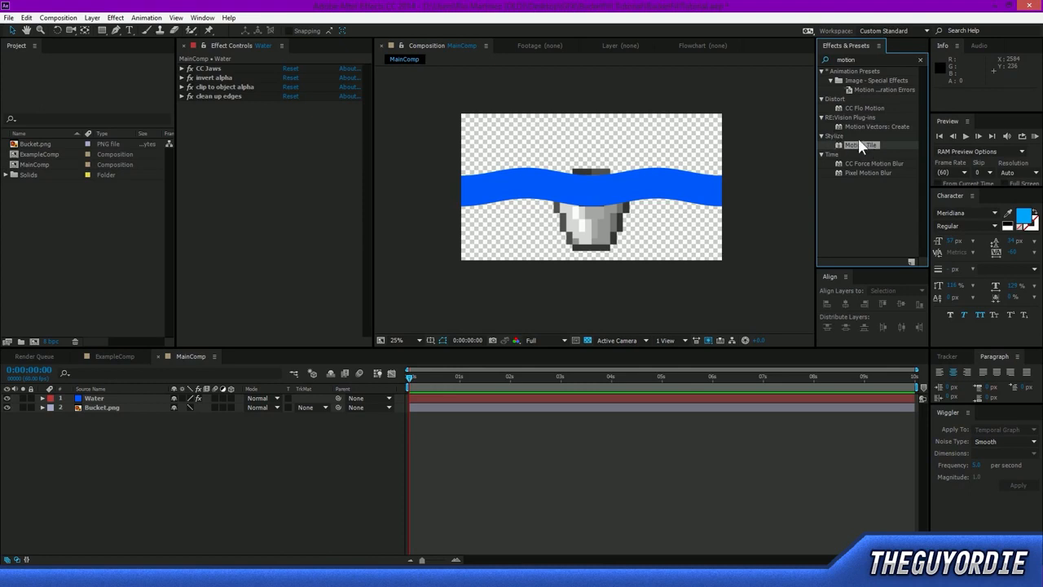
drag(859, 144, 125, 397)
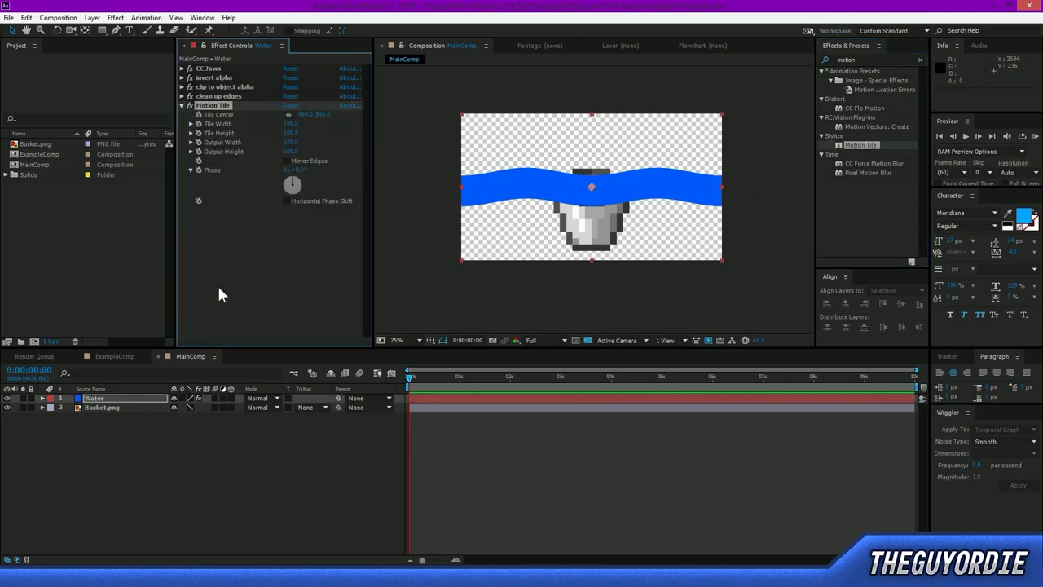
Enable Mirror Edges and set the output width to 1000 in the Water layer's Motion Tile effect.
click(291, 142)
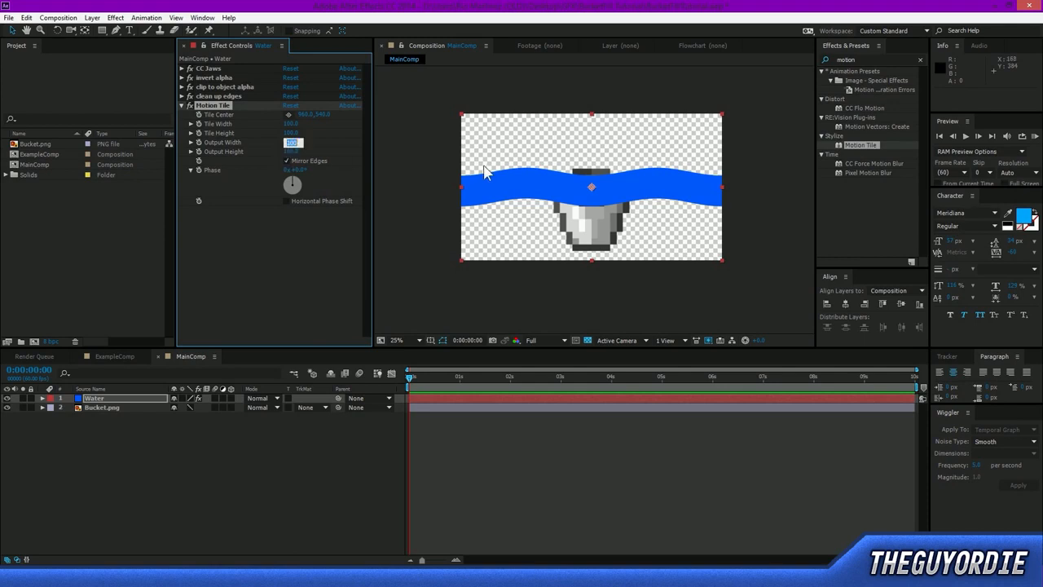
key(Return)
click(554, 289)
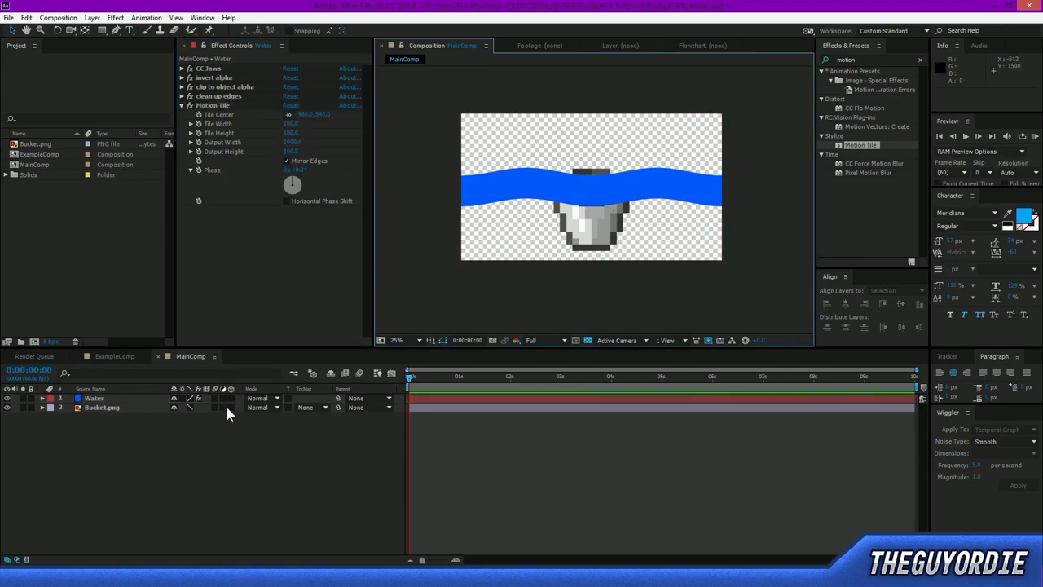
Try moving the Water band over the bucket, and undo the move.
click(93, 399)
drag(536, 214, 861, 192)
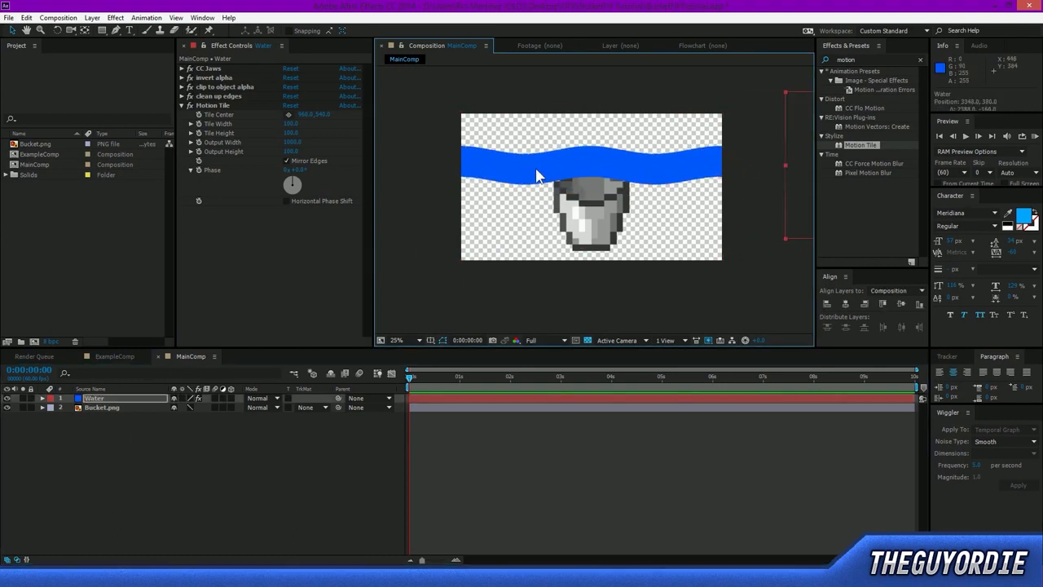
key(ctrl+z)
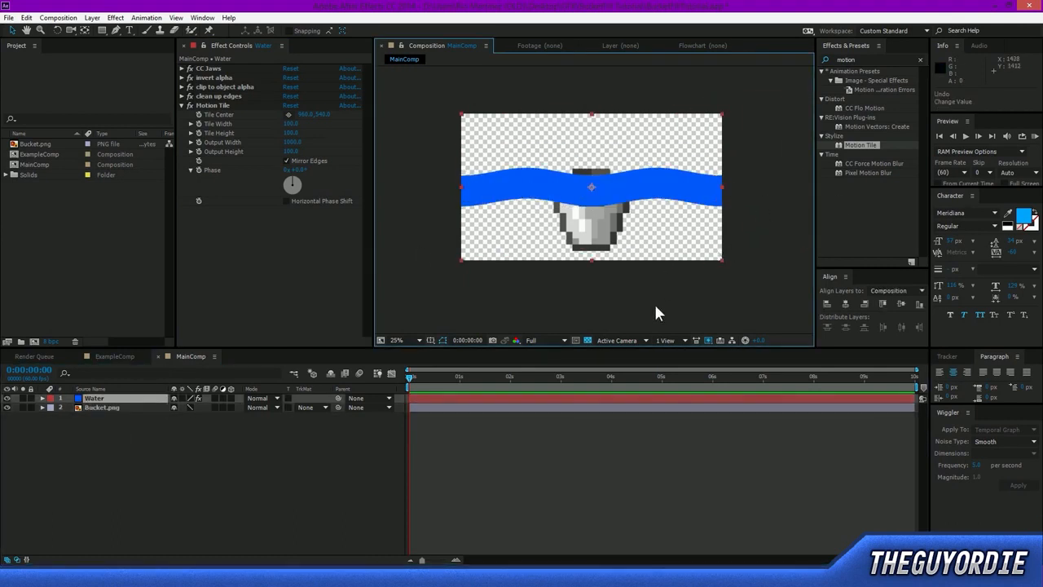
key(comma)
mouse_move(589, 196)
mouse_down()
mouse_move(356, 192)
mouse_move(635, 203)
mouse_move(403, 175)
mouse_move(551, 188)
mouse_move(599, 206)
mouse_up()
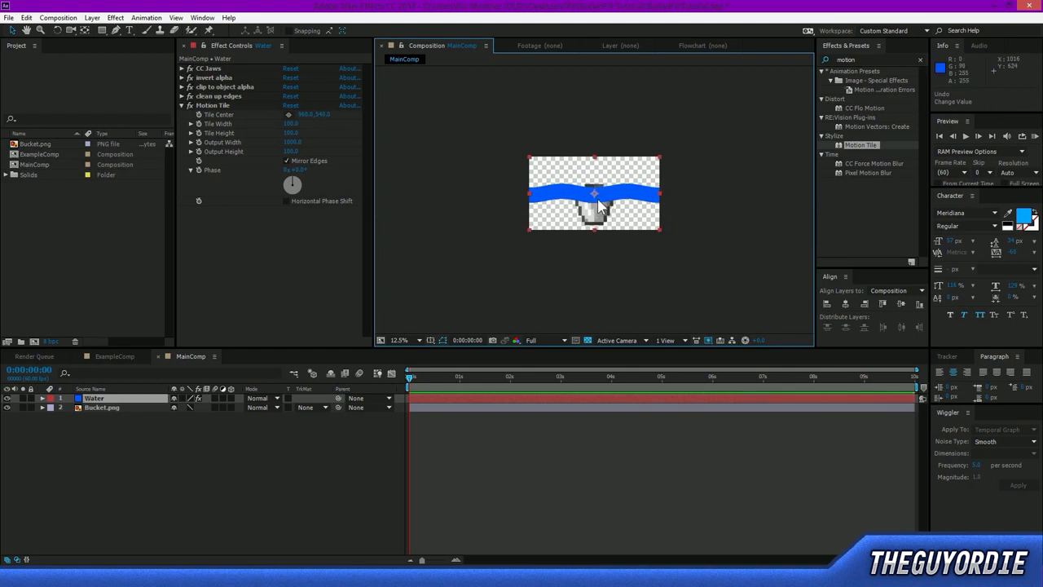
scroll(597, 199, up, 1)
drag(437, 145, 482, 212)
drag(774, 153, 706, 237)
Expand CC Jaws on the Water layer and try narrowing its wave width to about 12.
click(218, 72)
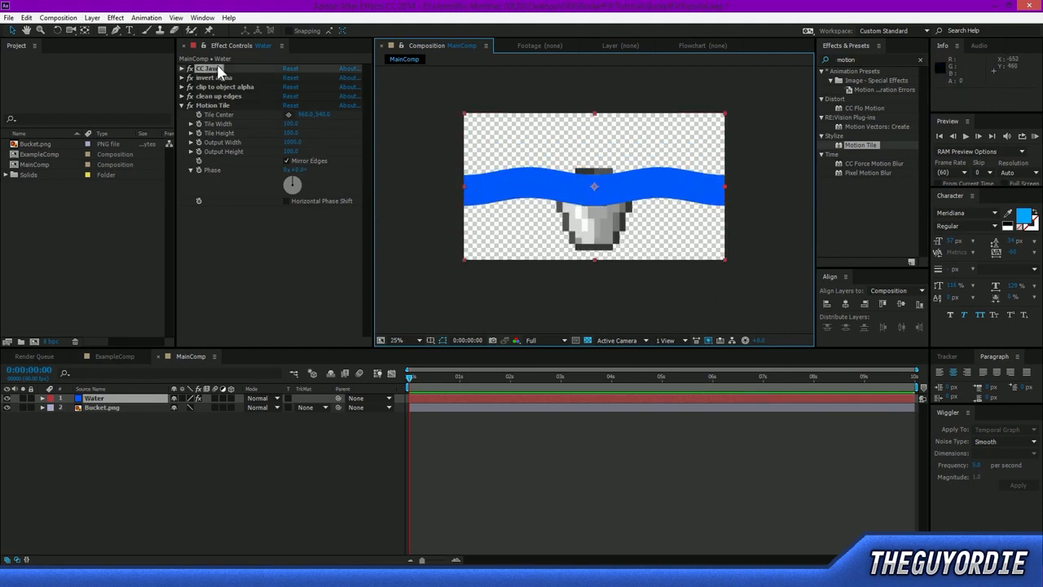
click(181, 70)
click(290, 135)
key(Return)
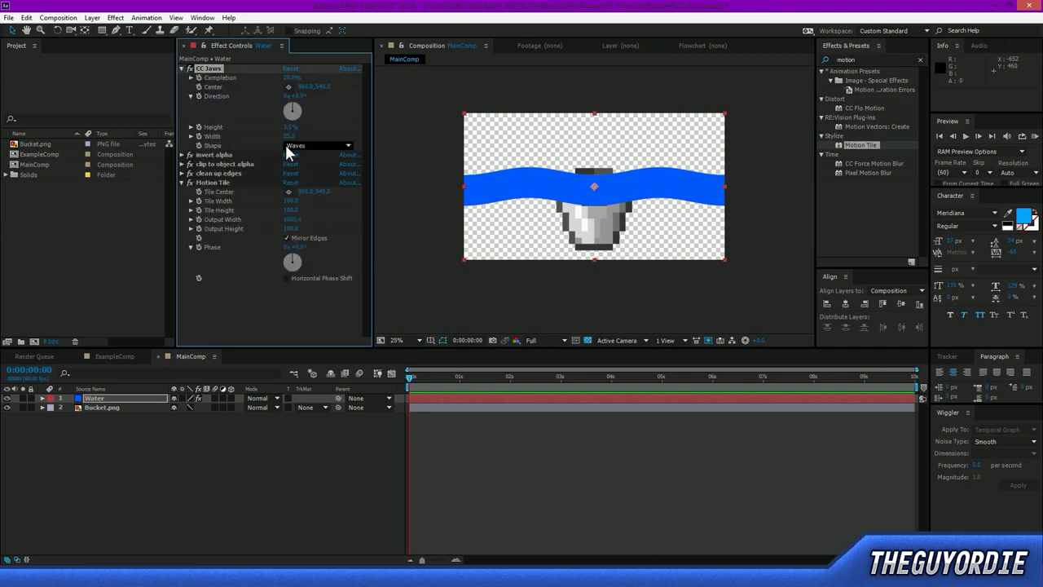
click(290, 137)
key(Return)
click(487, 265)
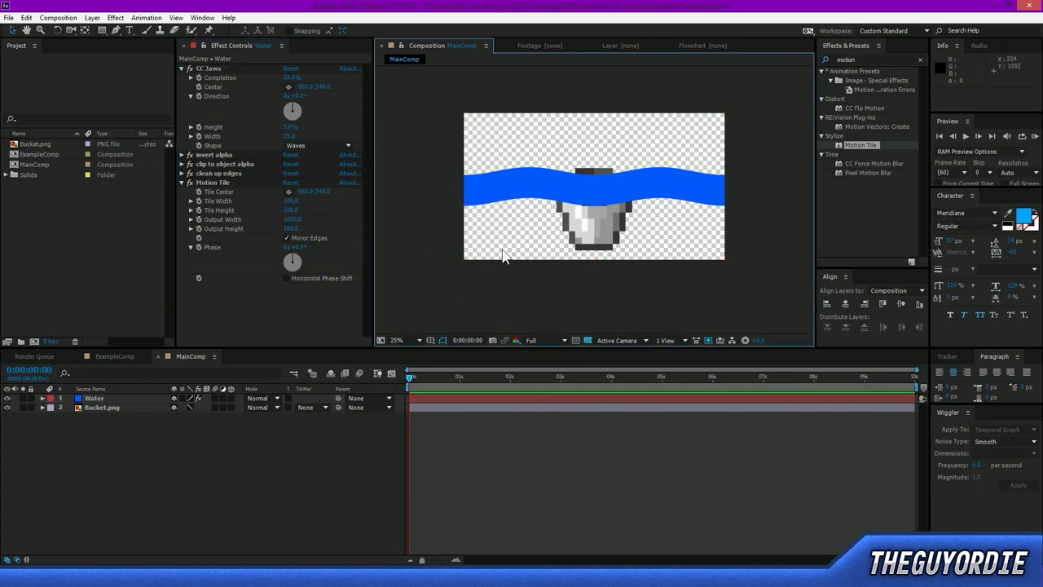
click(319, 133)
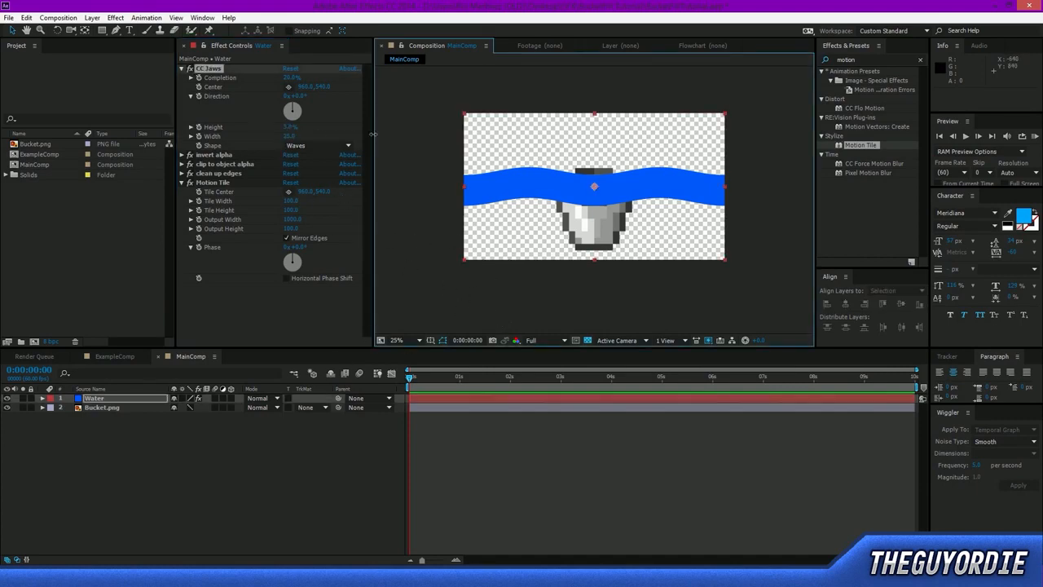
drag(340, 135, 314, 141)
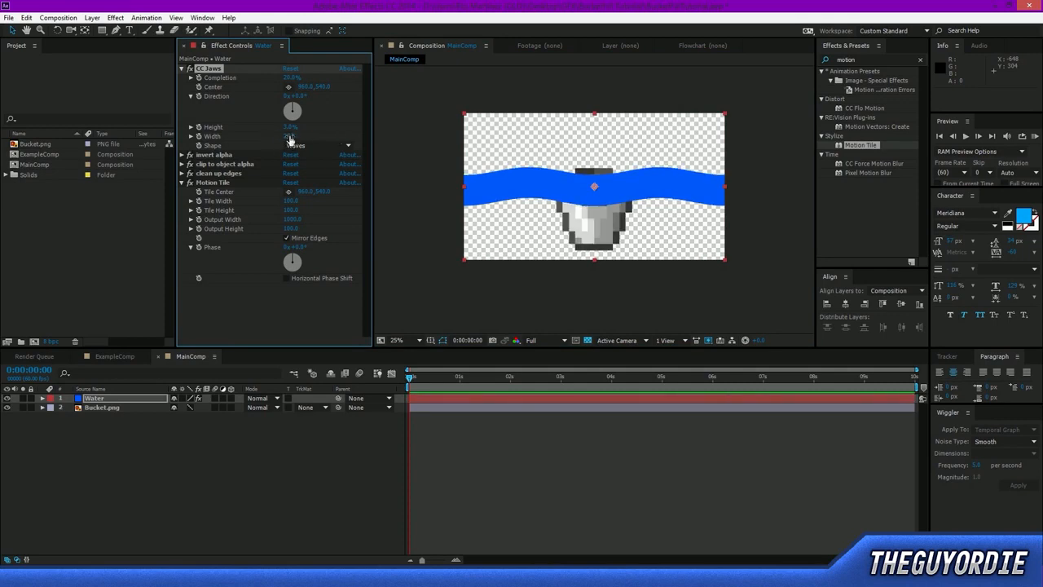
drag(254, 131, 300, 147)
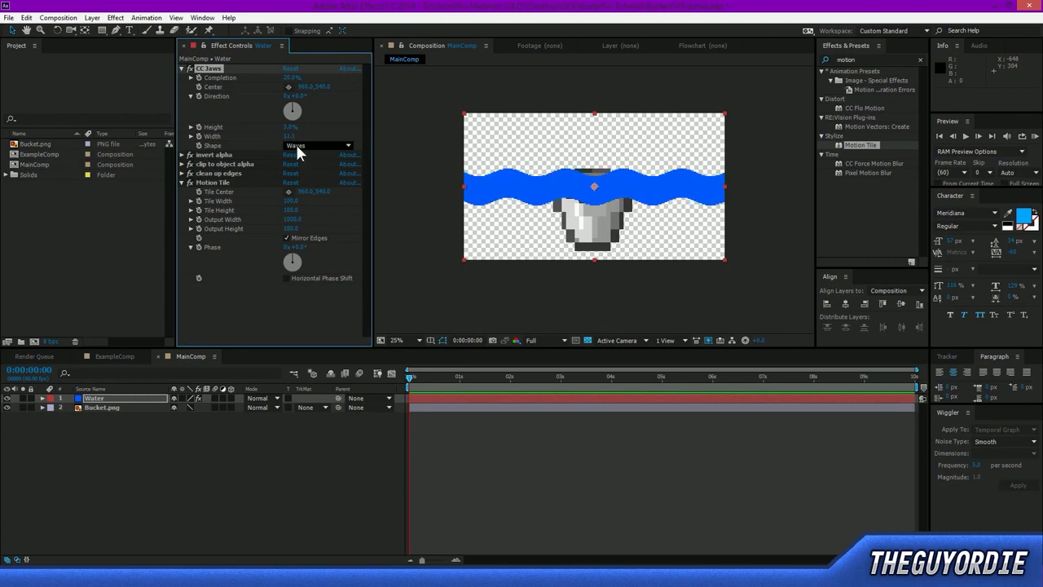
click(424, 196)
Try shifting the Water band sideways across the bucket, and undo the moves and the CC Jaws width change.
click(96, 397)
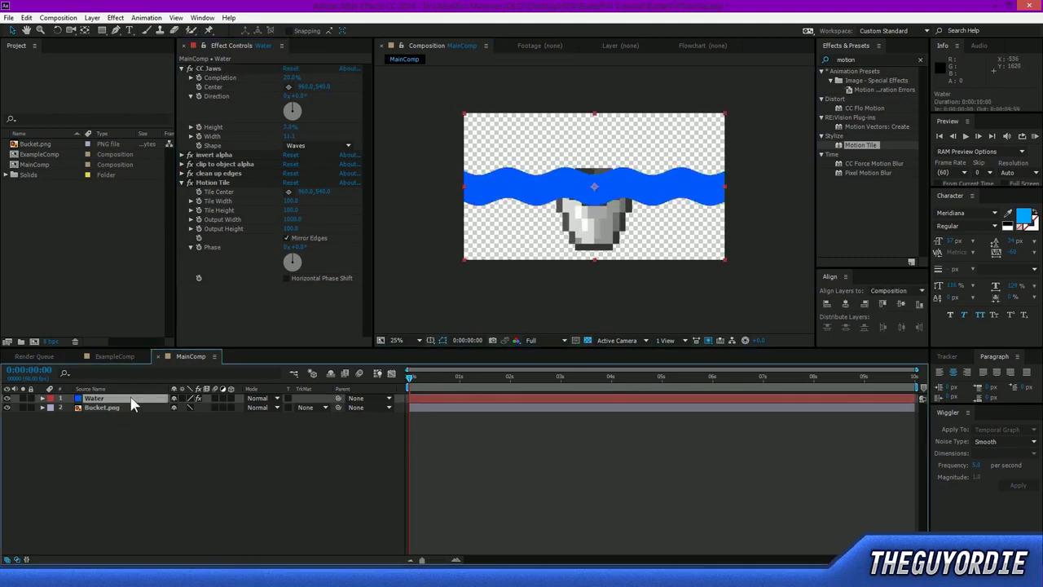
drag(625, 198, 525, 211)
key(period)
click(465, 245)
click(91, 397)
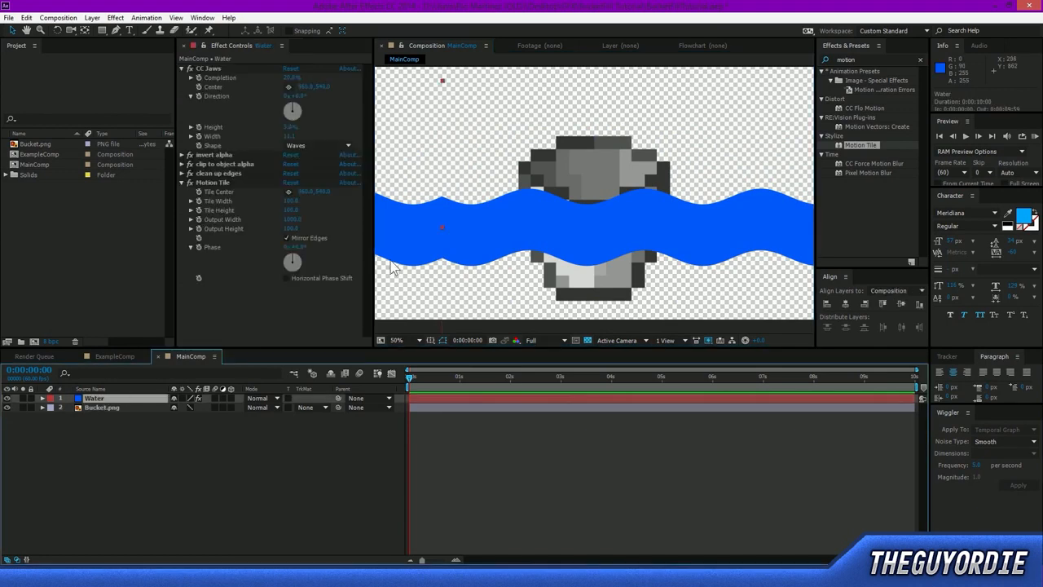
drag(442, 242, 438, 161)
key(ctrl+z)
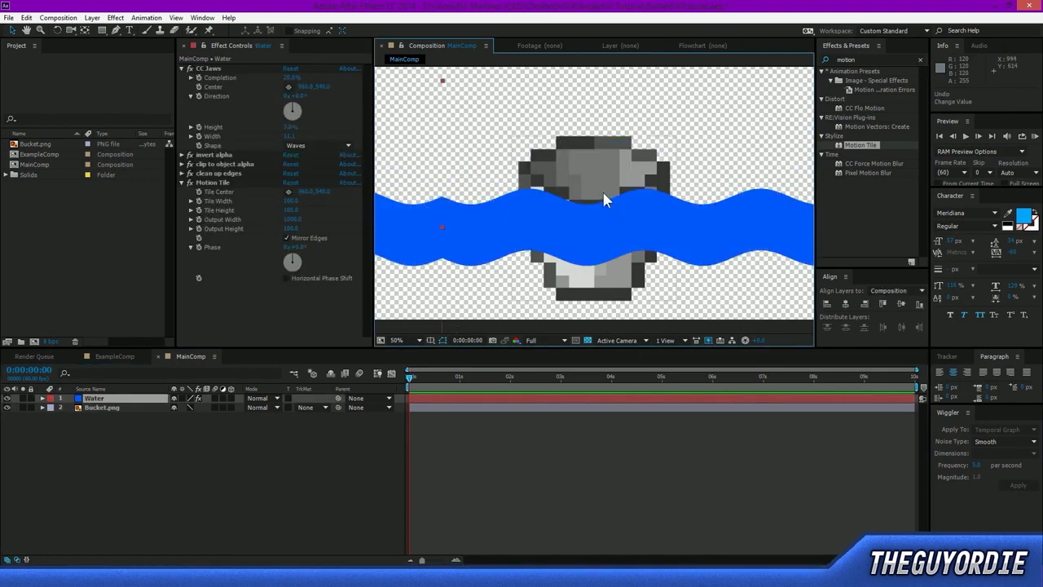
key(ctrl+z)
key(ctrl+z)
key(ctrl+z)
scroll(615, 192, down, 1)
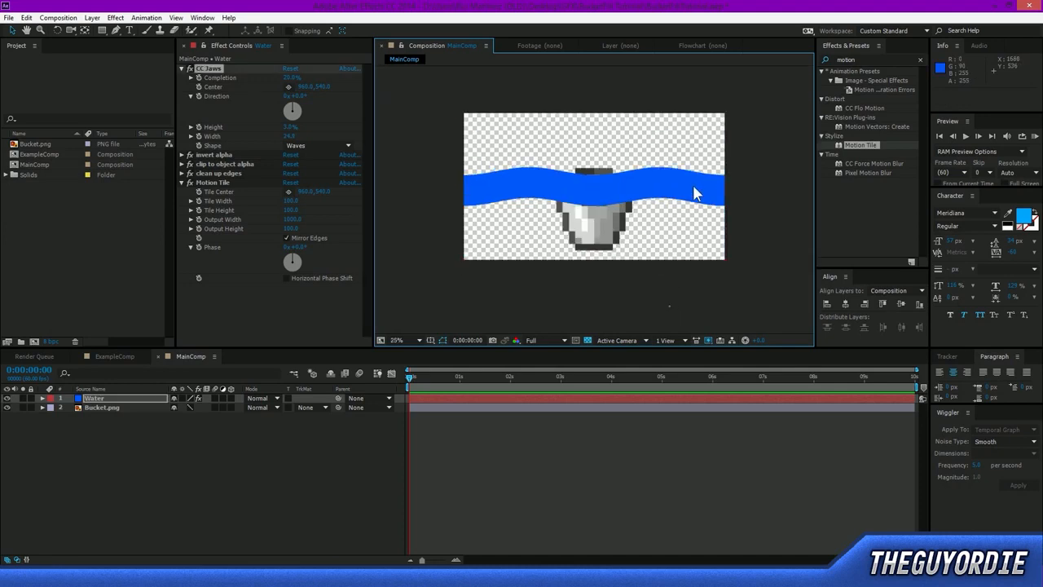
drag(671, 190, 770, 177)
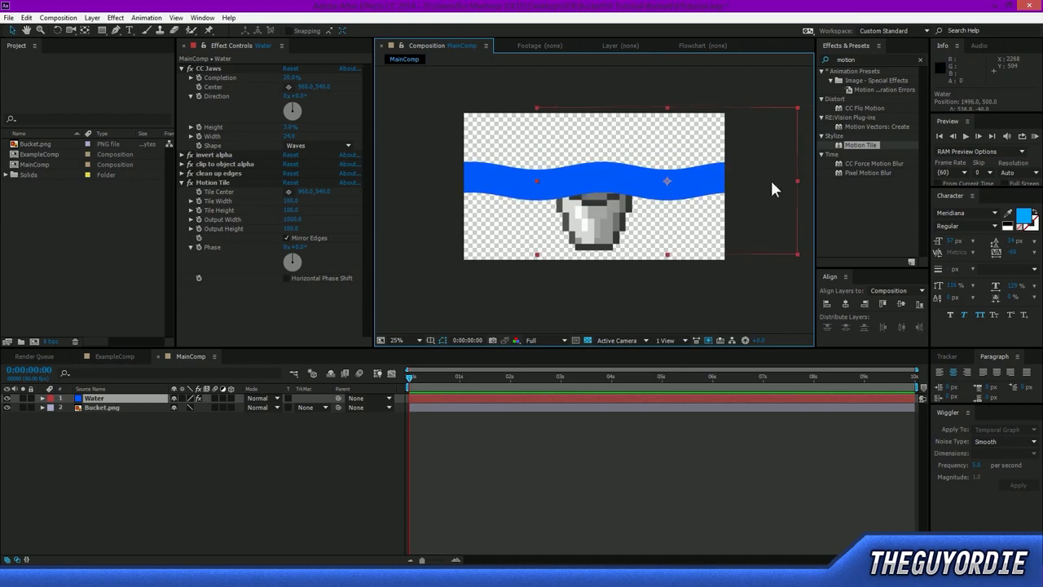
key(ctrl+z)
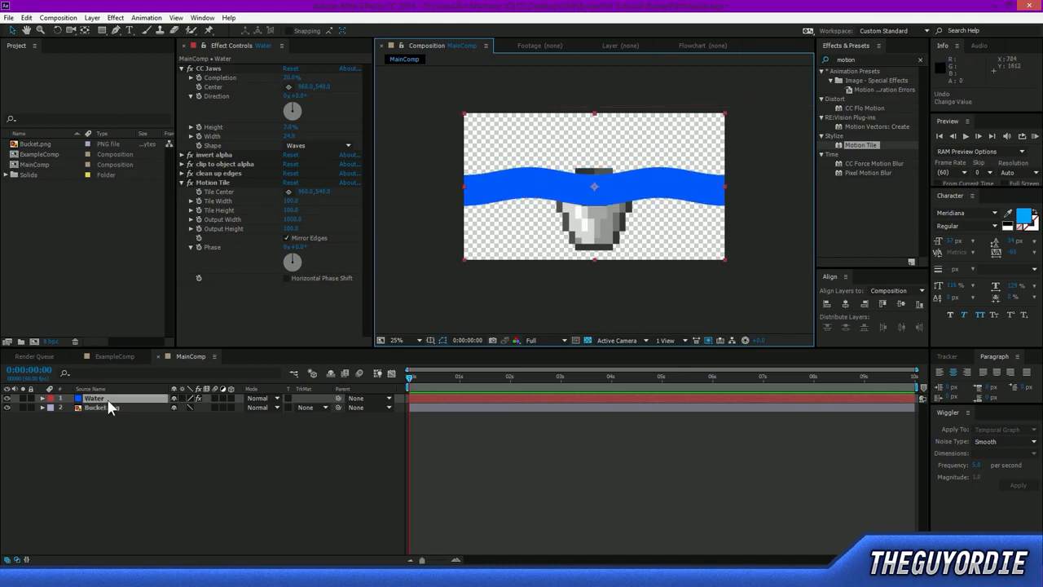
Rotate the Water layer 90° so it runs vertically, and move it up over the bucket to a Y position of about -428.
key(r)
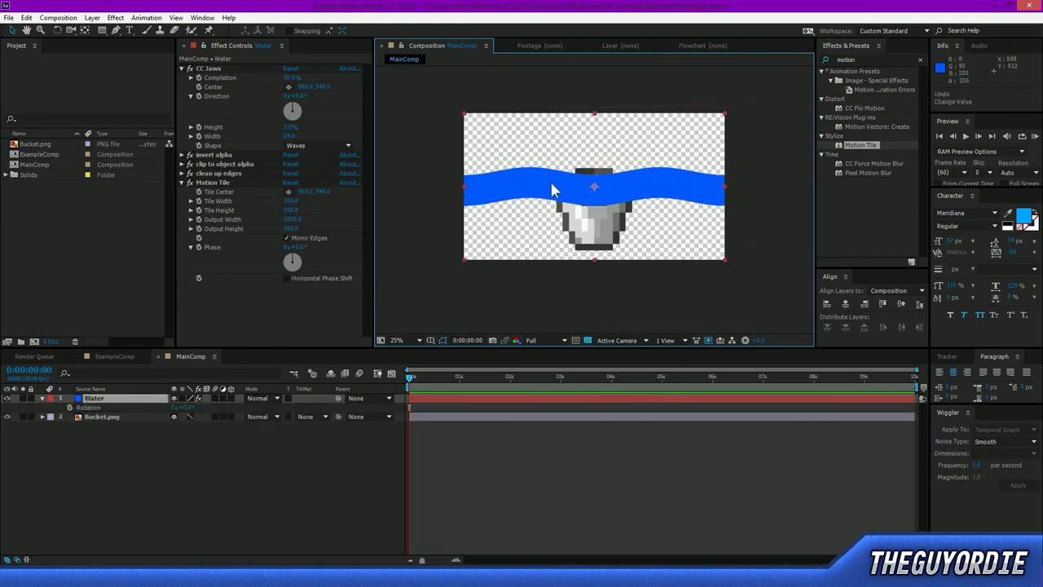
click(57, 30)
drag(505, 218, 593, 116)
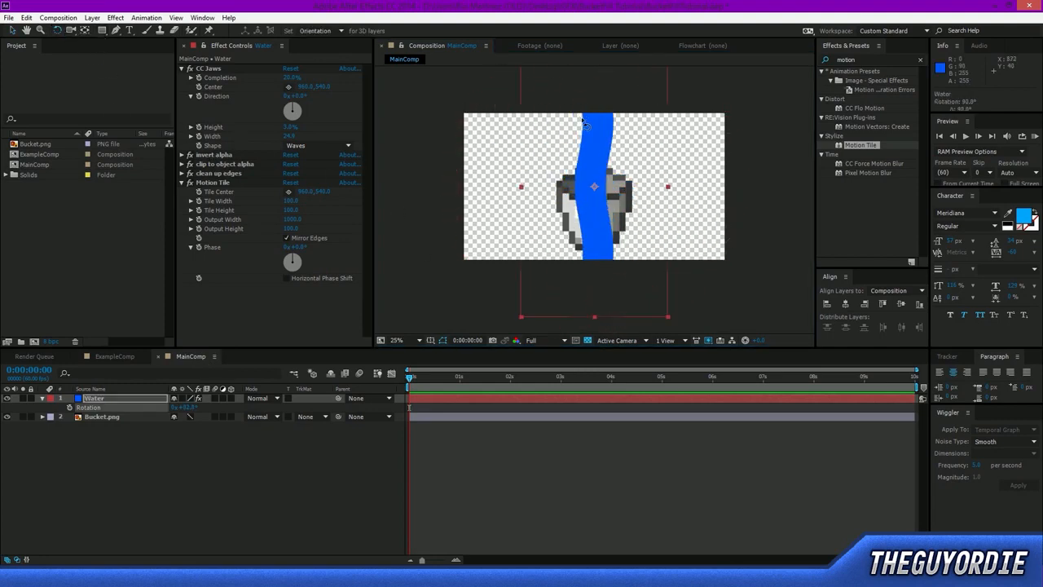
key(v)
drag(625, 148, 621, 73)
drag(657, 195, 603, 187)
scroll(605, 163, down, 2)
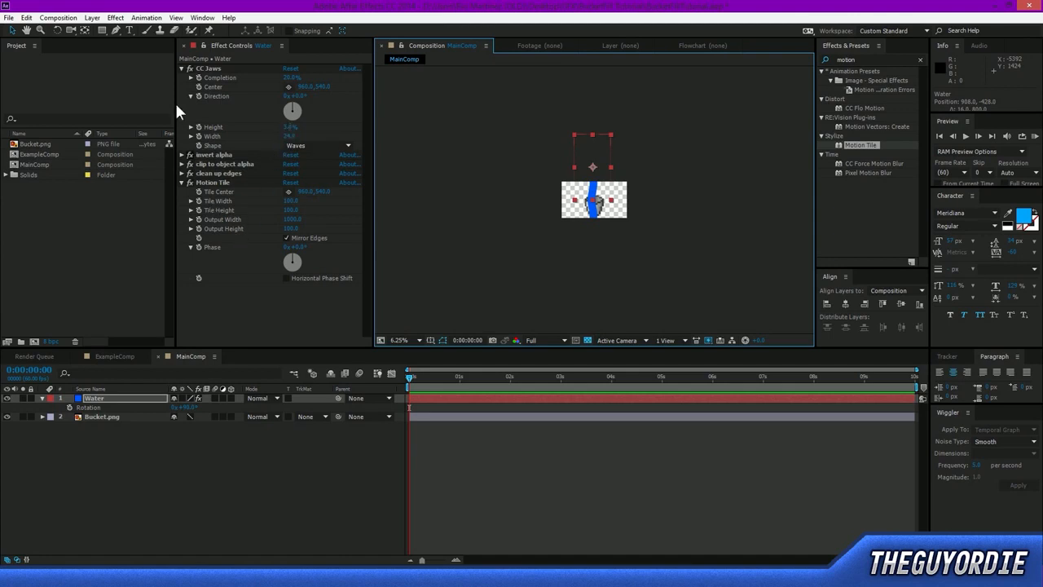
Collapse the CC Jaws settings and set the Water layer's Motion Tile output width to 500.
click(182, 68)
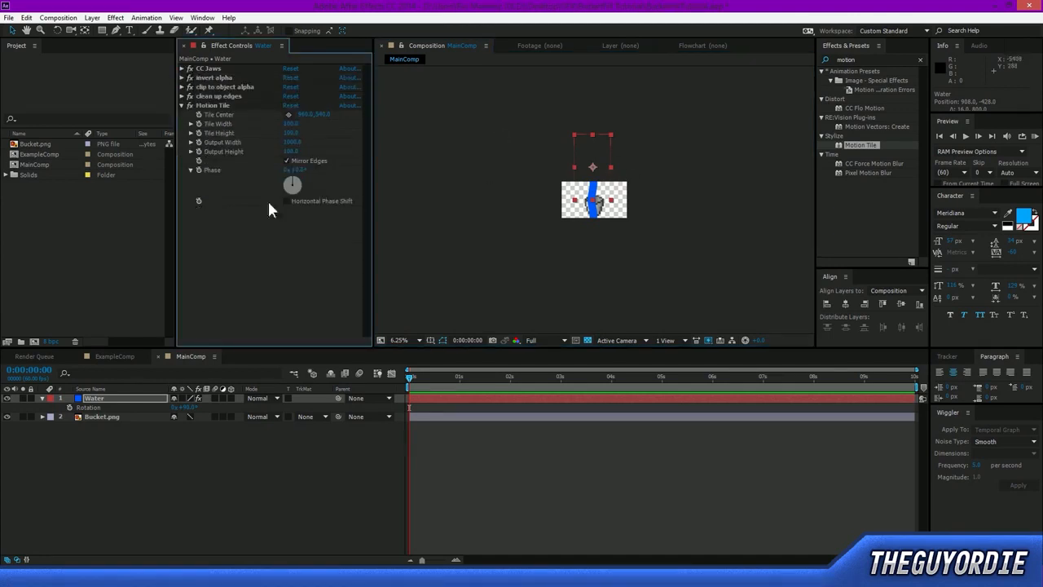
click(292, 143)
text(500)
key(Return)
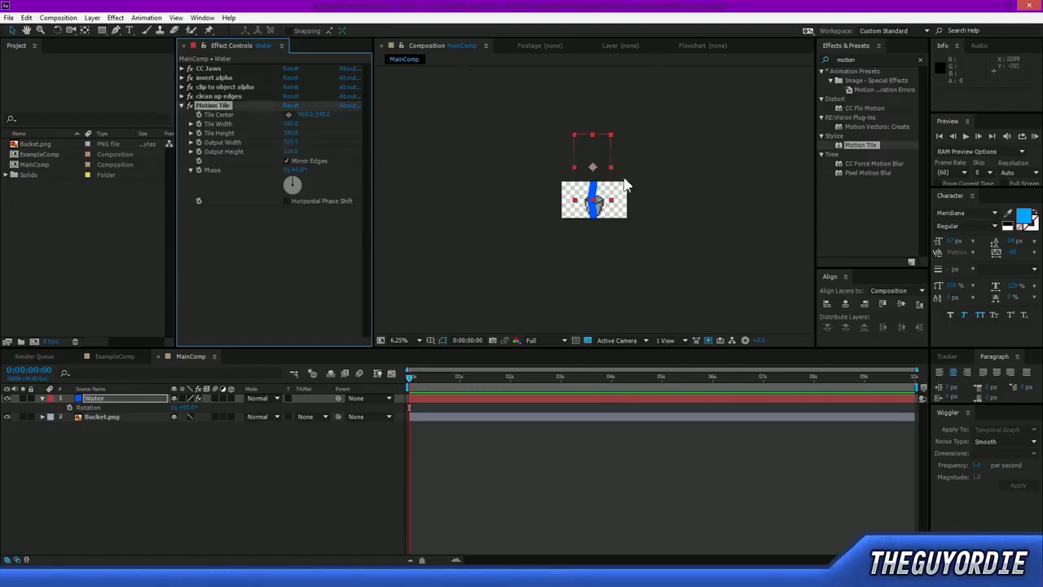
Move the Water stream straight up until it is completely above the frame, at about 956, -4876.
drag(593, 160, 596, 23)
key(comma)
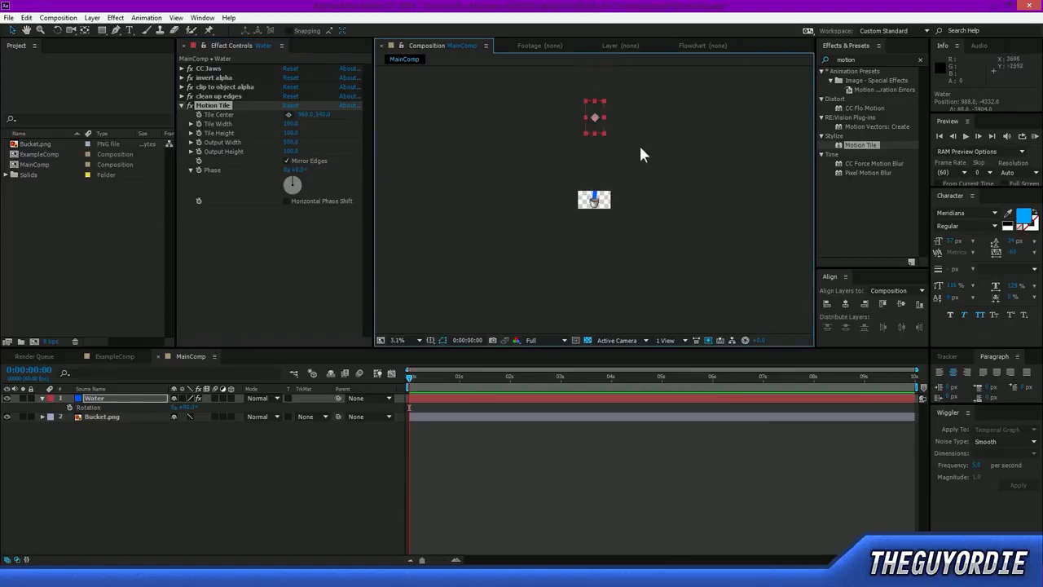
drag(596, 124, 596, 119)
key(period)
key(period)
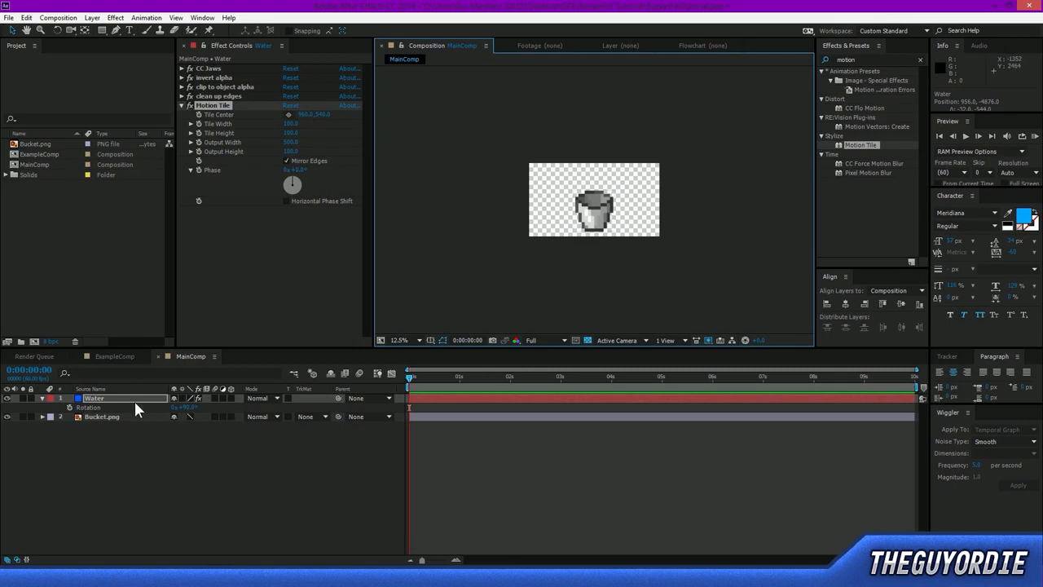
Show the Water layer's Position property and set a starting Position keyframe at 0:00:00:00.
click(134, 398)
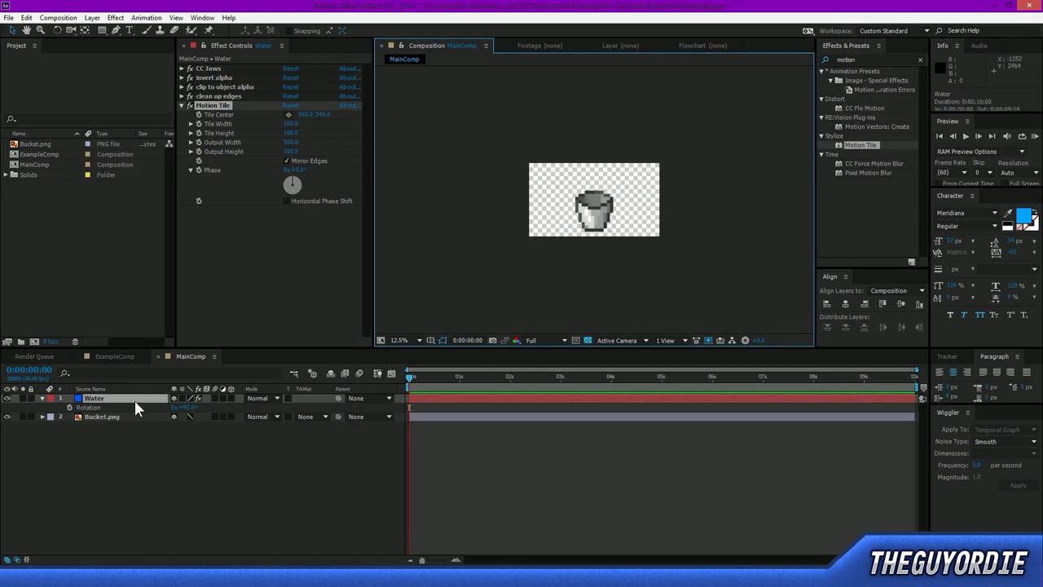
click(42, 397)
click(43, 398)
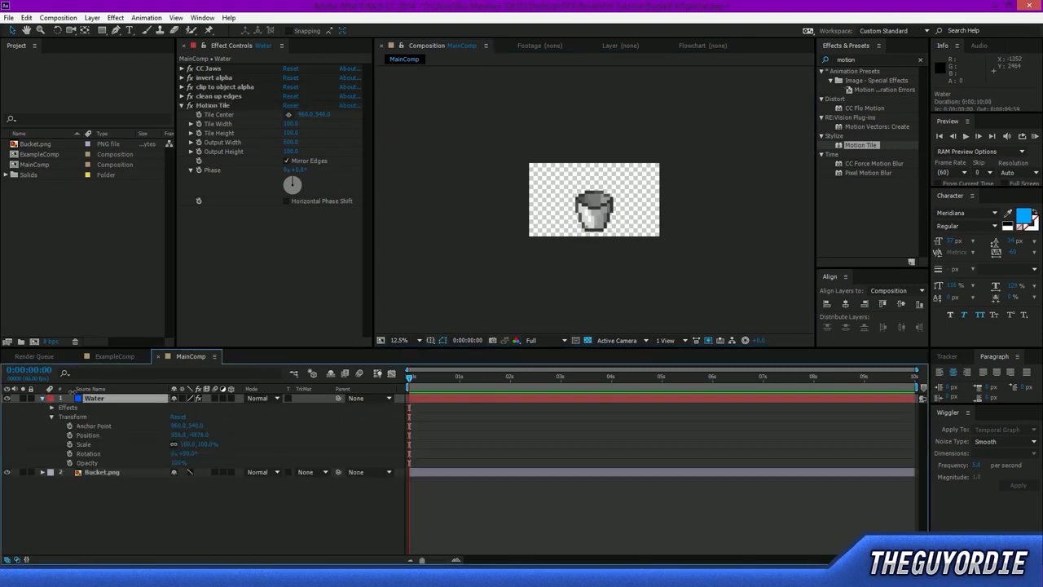
key(p)
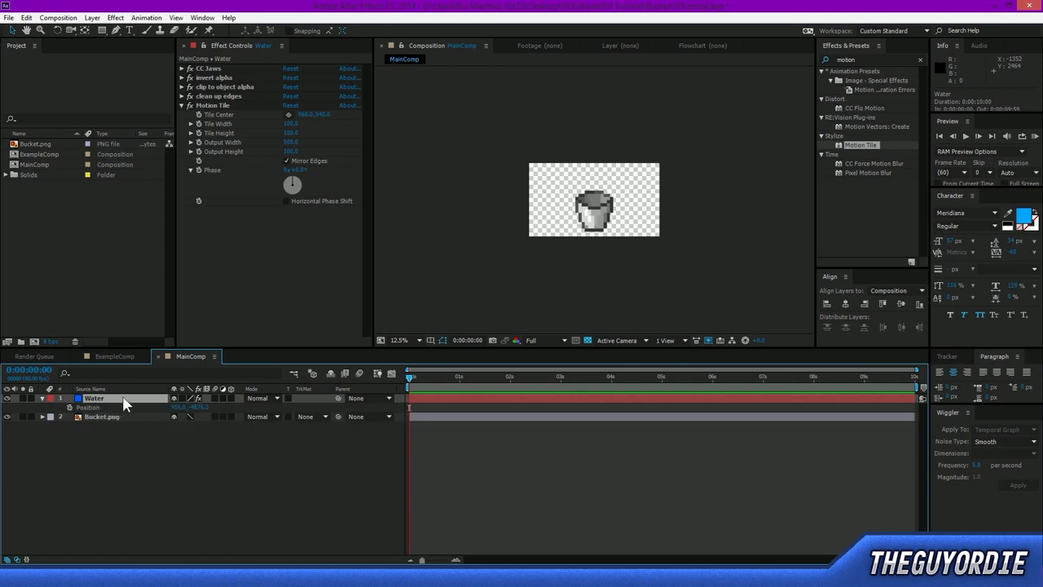
click(70, 406)
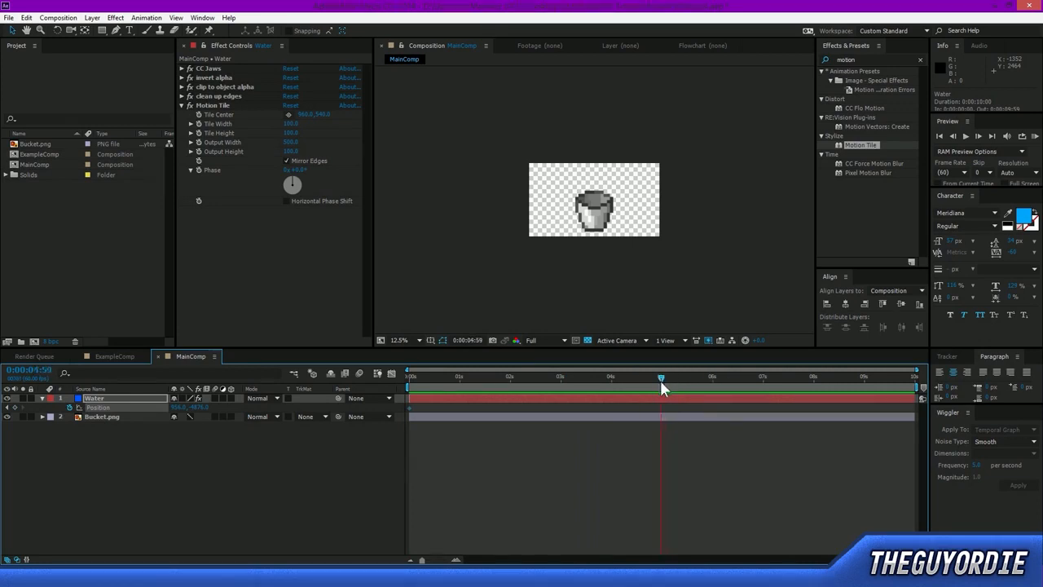
At 0:00:04:59, move the Water stream straight down below the frame to about 956, 6036, adding a second Position keyframe.
scroll(679, 211, down, 2)
drag(596, 122, 598, 295)
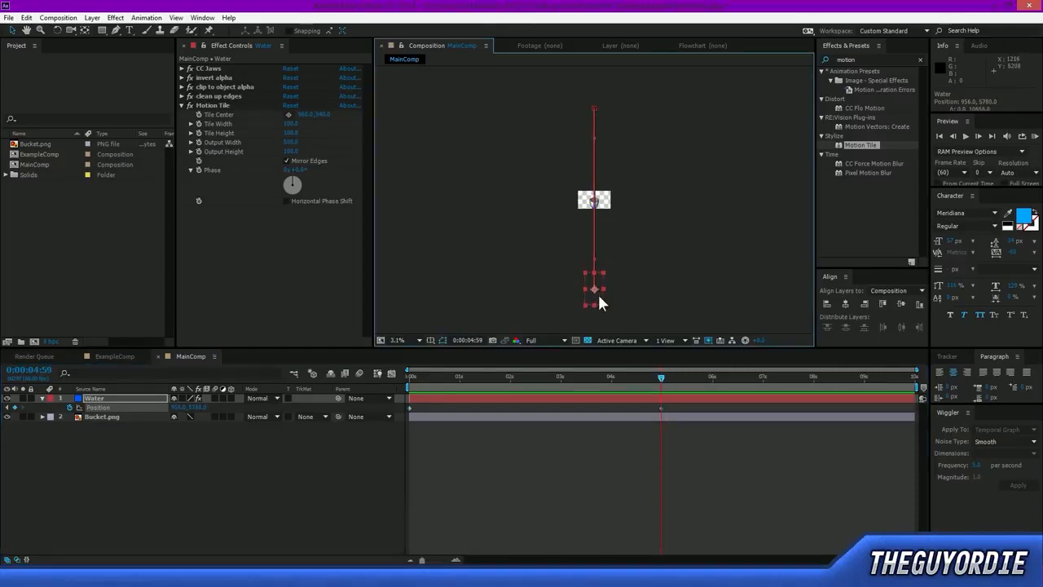
key(period)
key(period)
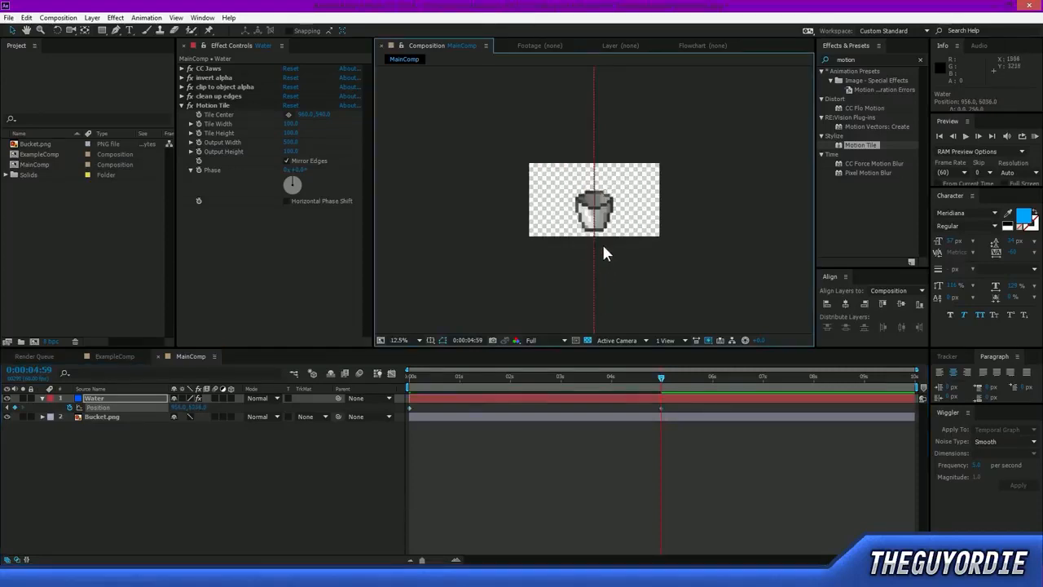
Play and scrub the Water animation from the start to check how the stream falls through the bucket.
click(666, 257)
drag(660, 381, 410, 391)
key(space)
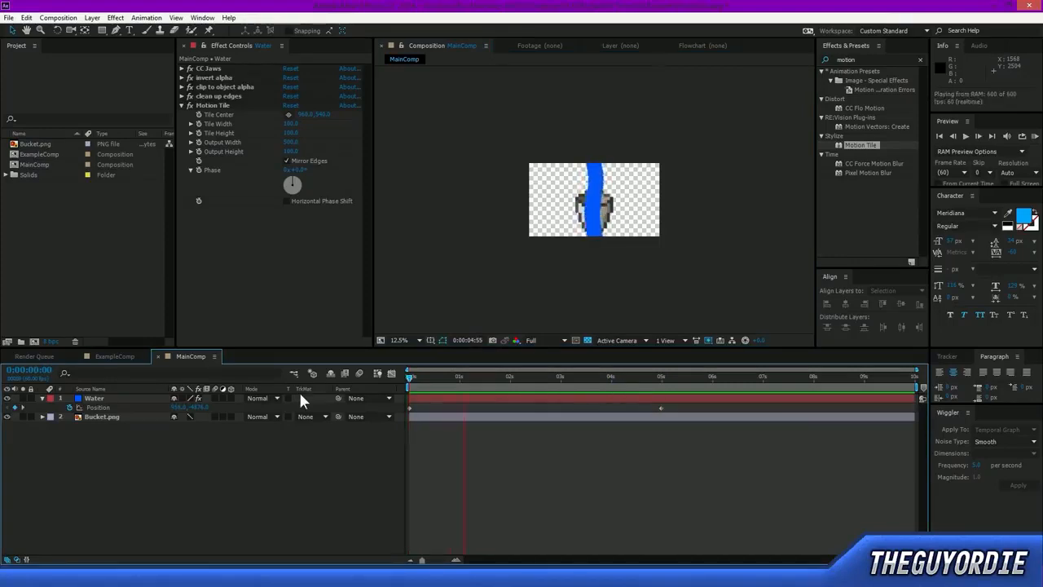
key(space)
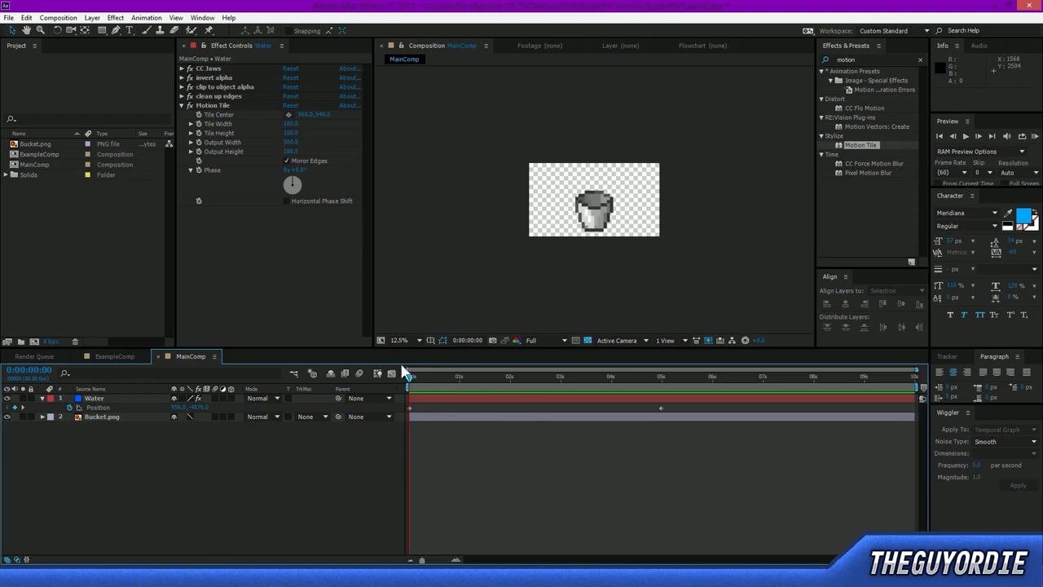
drag(410, 381, 448, 373)
drag(533, 363, 636, 374)
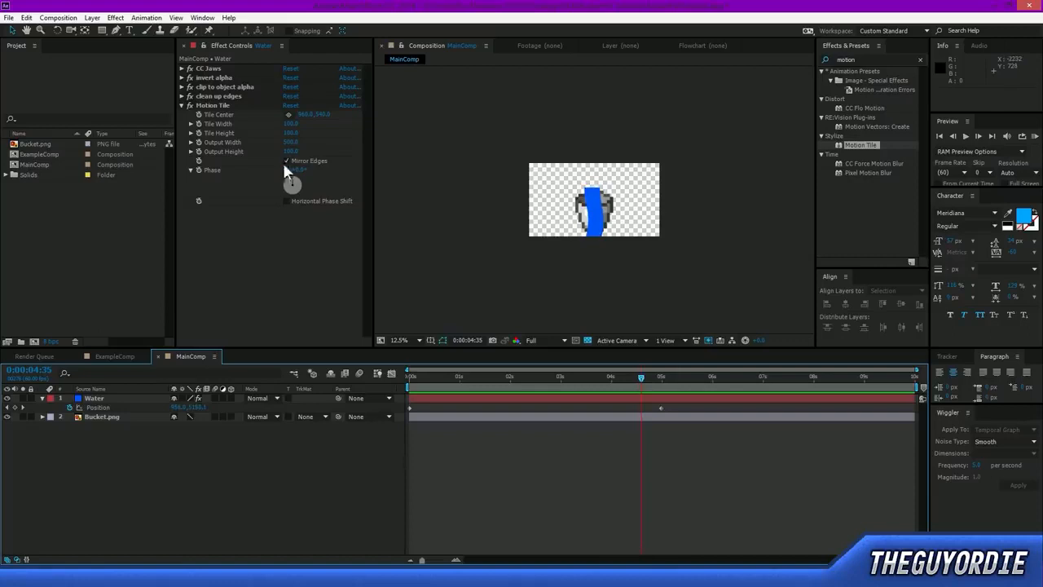
Show the Water layer's CC Jaws settings and set a Completion keyframe at 0:00:01:00.
click(182, 105)
click(182, 68)
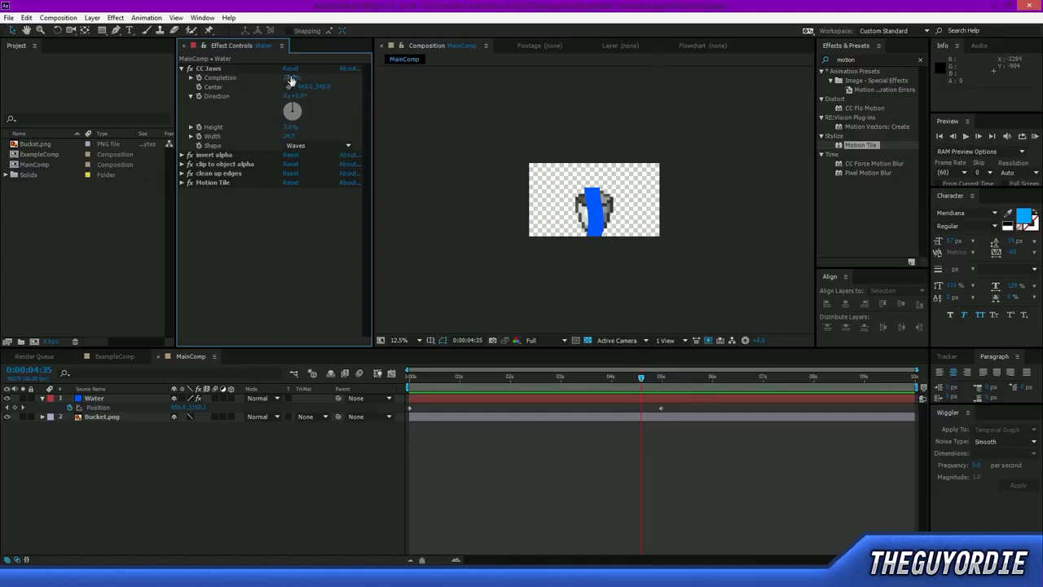
drag(638, 383, 456, 379)
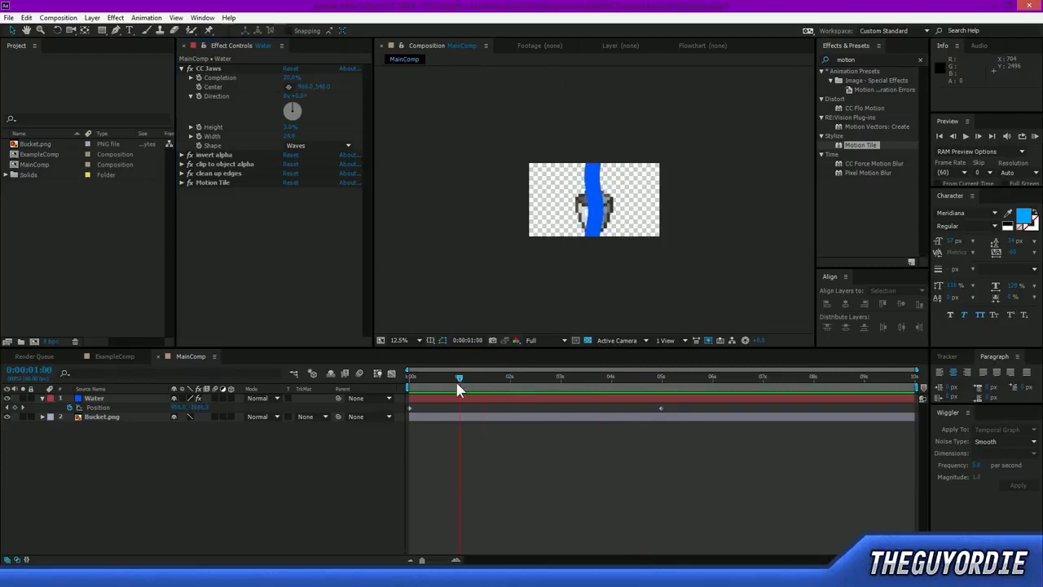
click(200, 78)
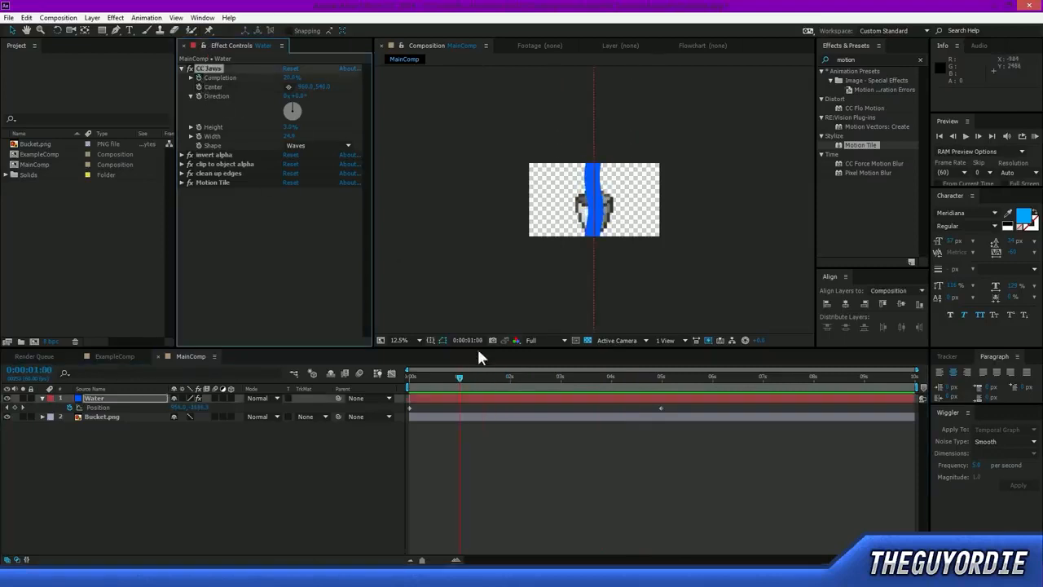
At 0:00:04:59, set CC Jaws Completion to 0%, adding a second Completion keyframe.
drag(457, 381, 668, 414)
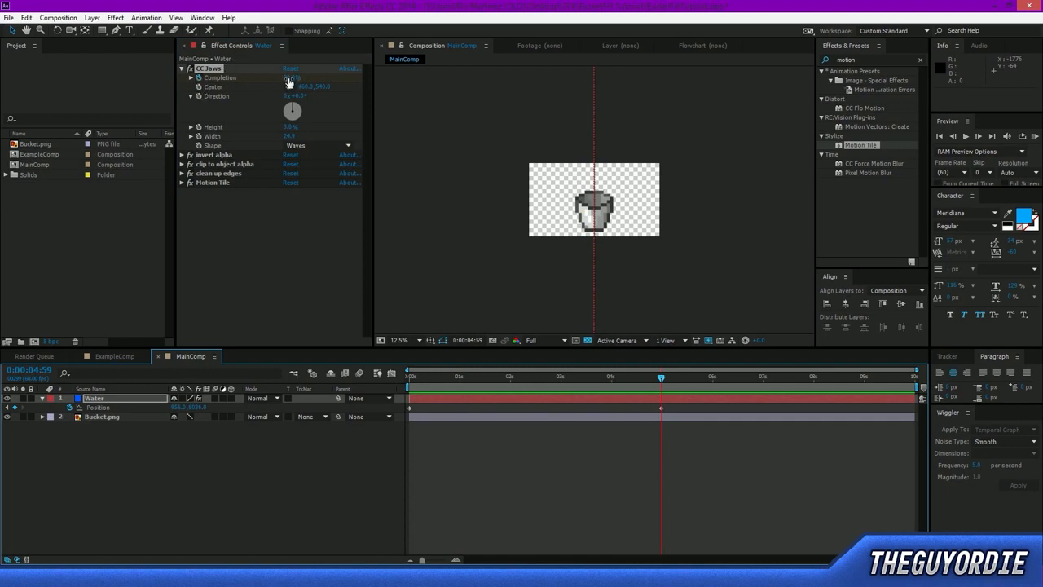
click(479, 379)
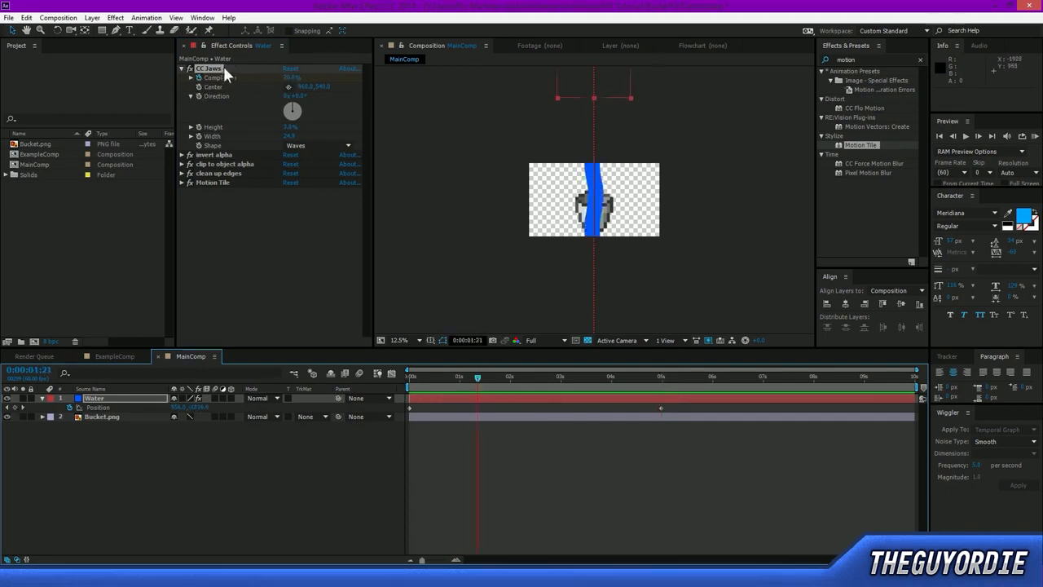
drag(562, 382, 661, 381)
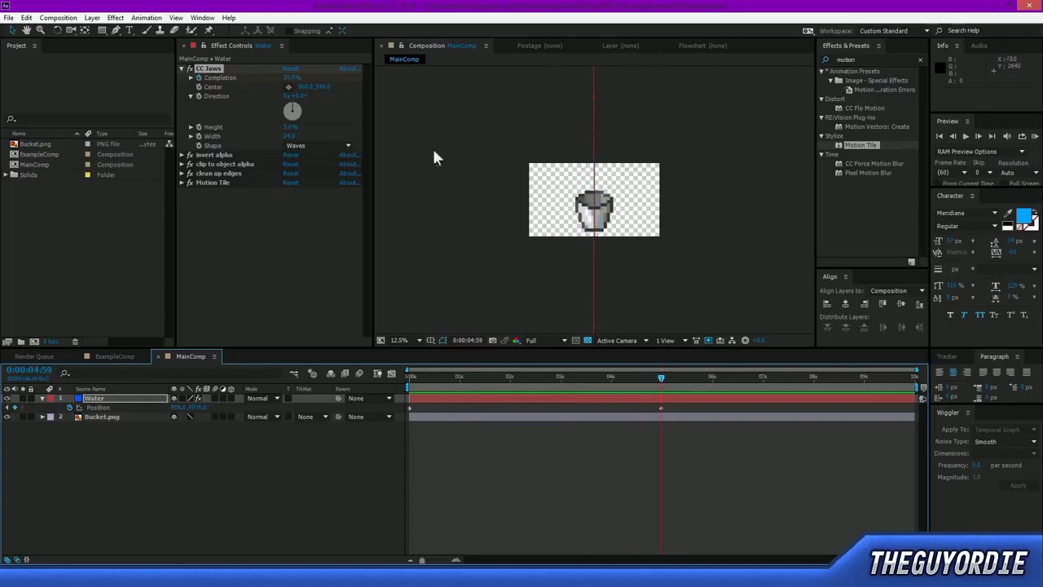
click(198, 78)
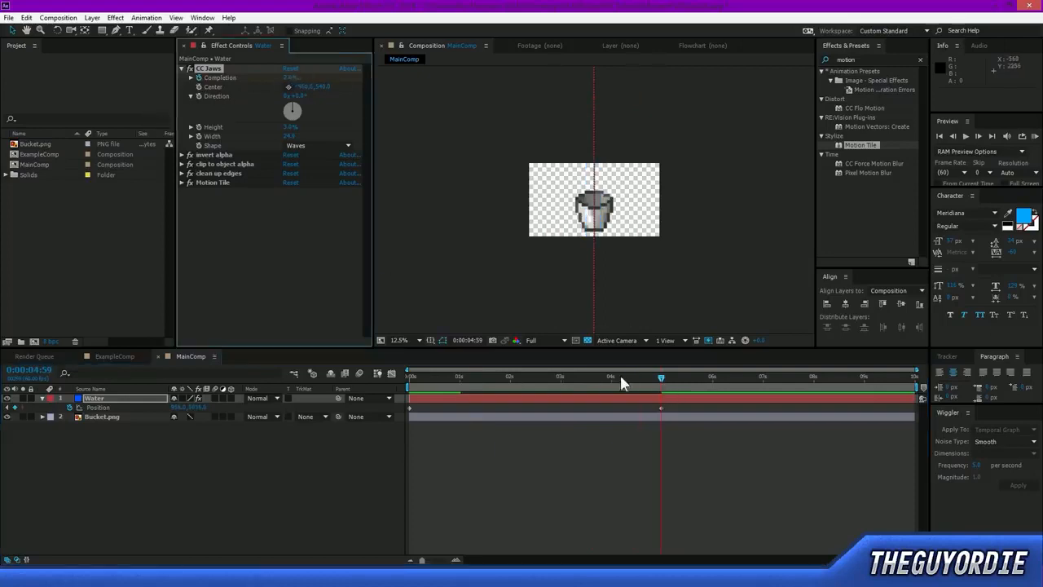
Set the preview resolution to Half, then play and scrub the composition to check how the Water stream thins out.
drag(649, 380, 474, 386)
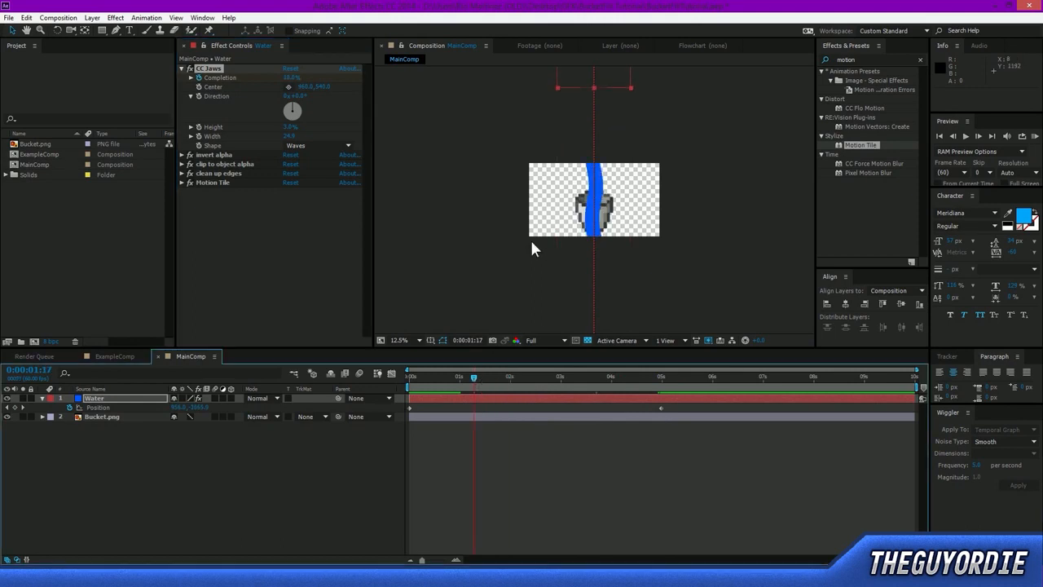
key(period)
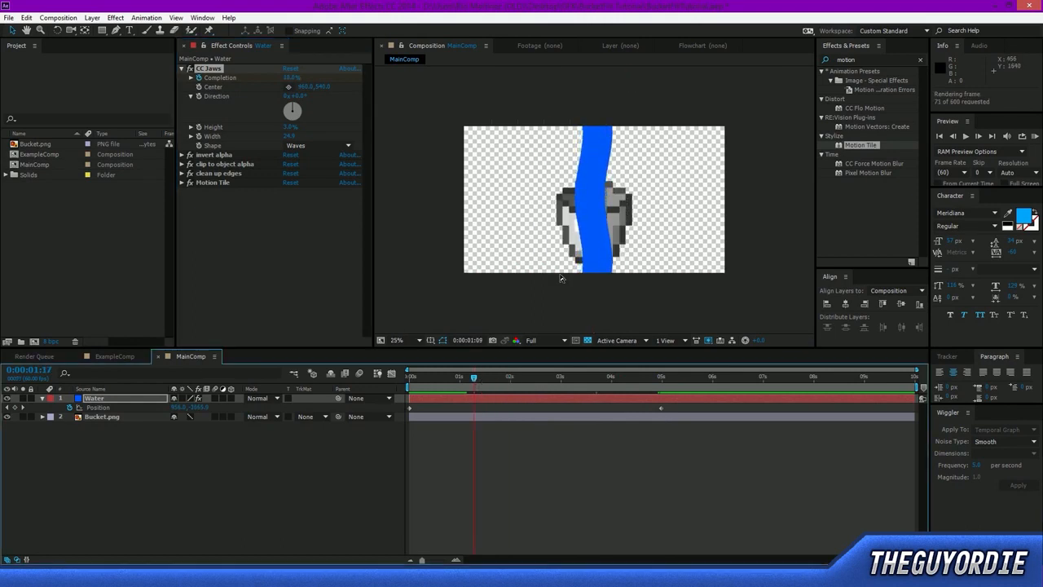
click(543, 342)
click(546, 381)
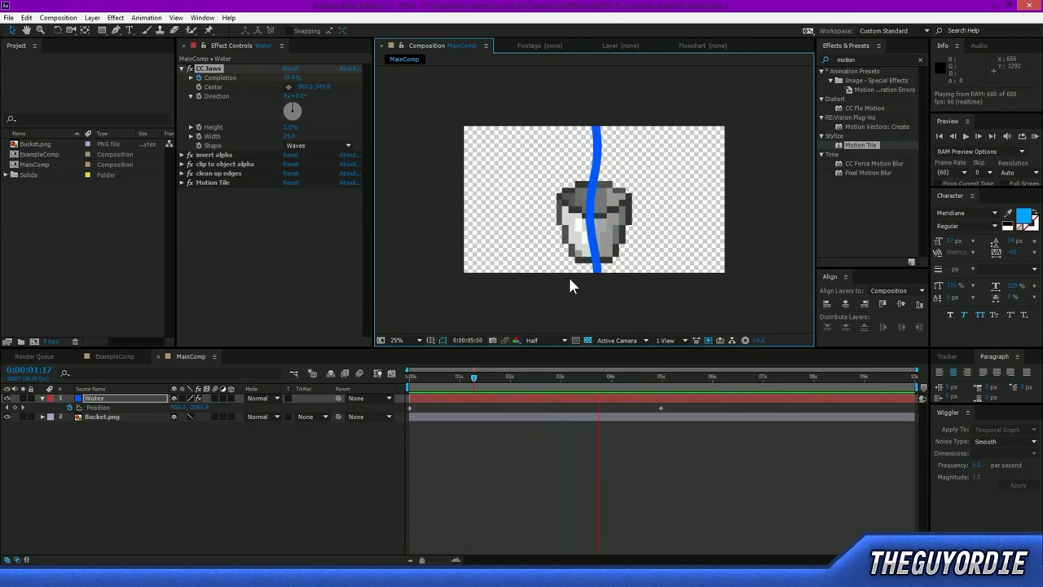
key(space)
click(658, 376)
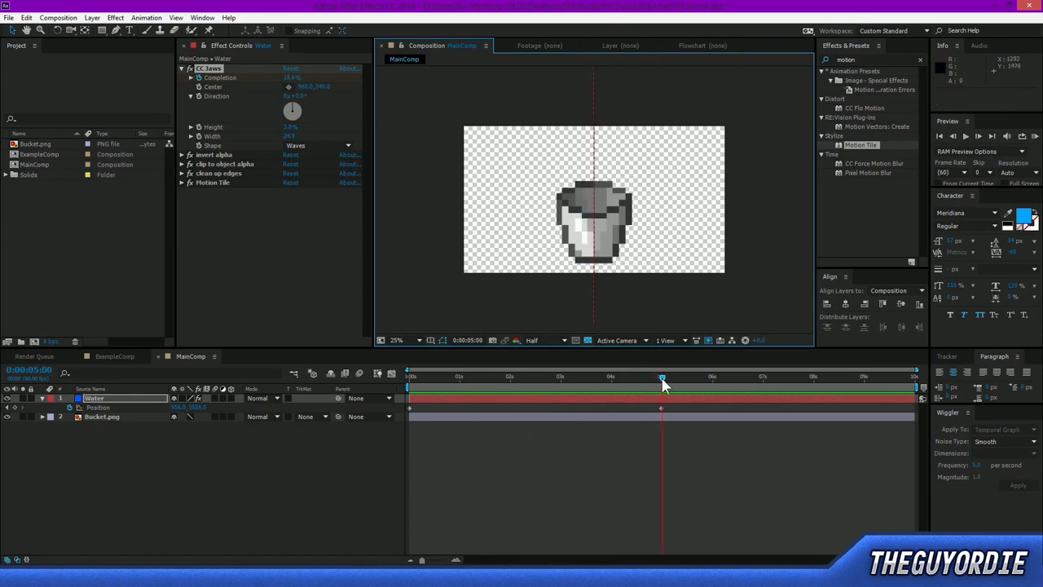
drag(656, 387, 622, 382)
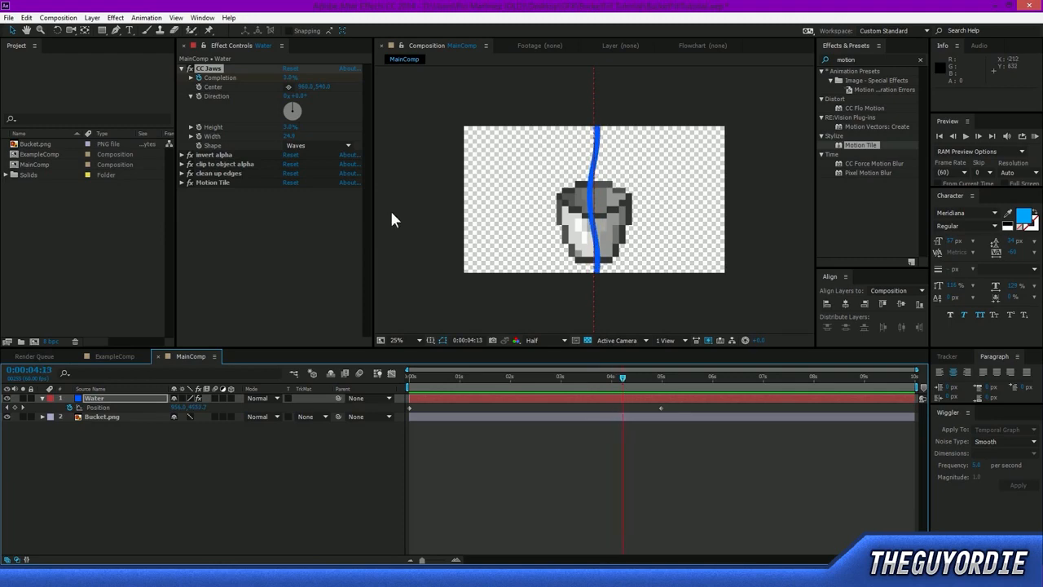
Reveal the Water layer's animated properties and move the last Completion keyframe earlier to about 0:00:02:45.
click(624, 392)
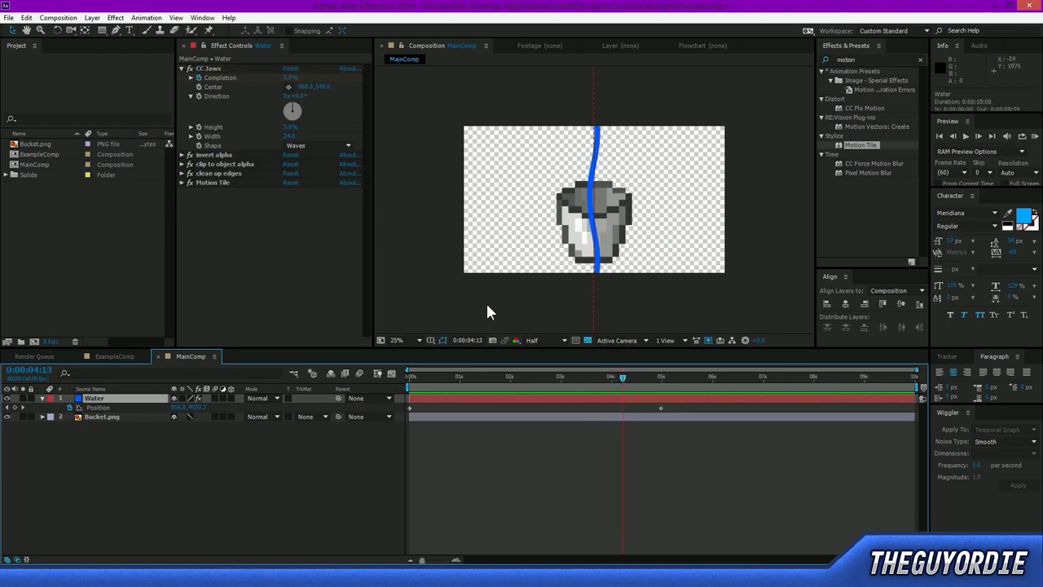
key(u)
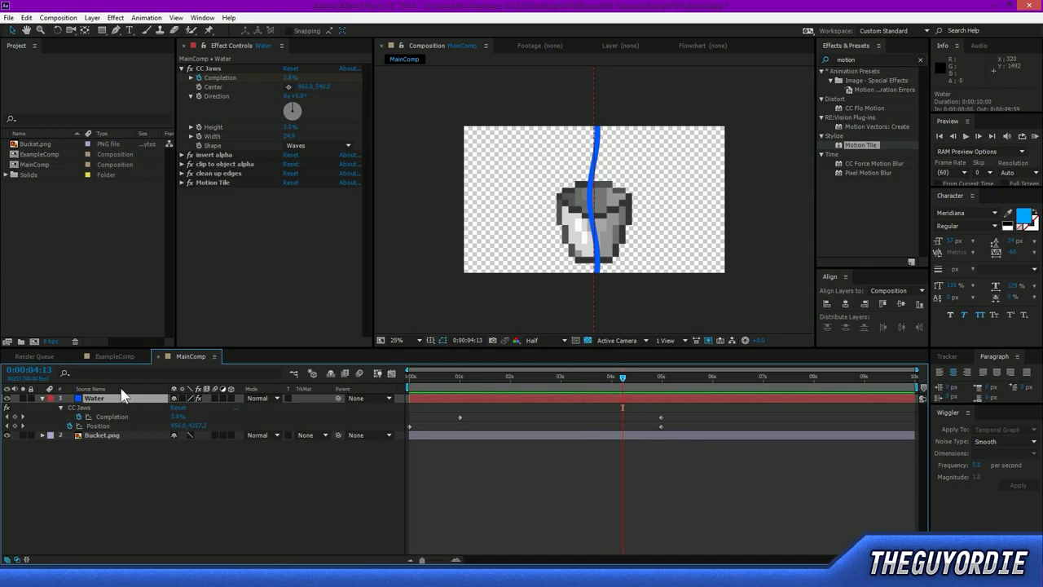
key(u)
key(u)
key(u)
key(u)
key(u)
key(u)
scroll(637, 475, down, 1)
scroll(629, 471, up, 1)
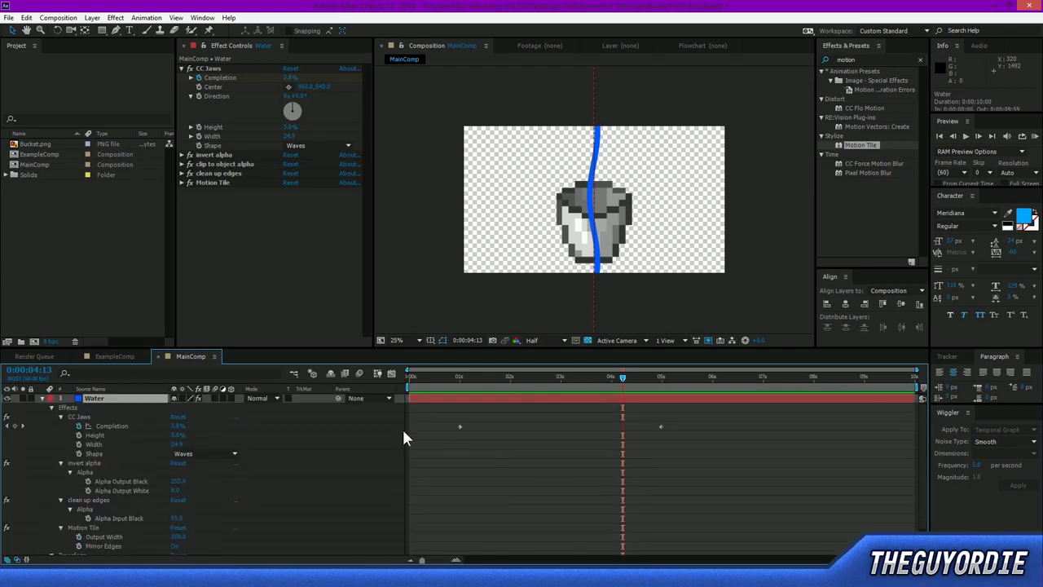
key(ctrl+v)
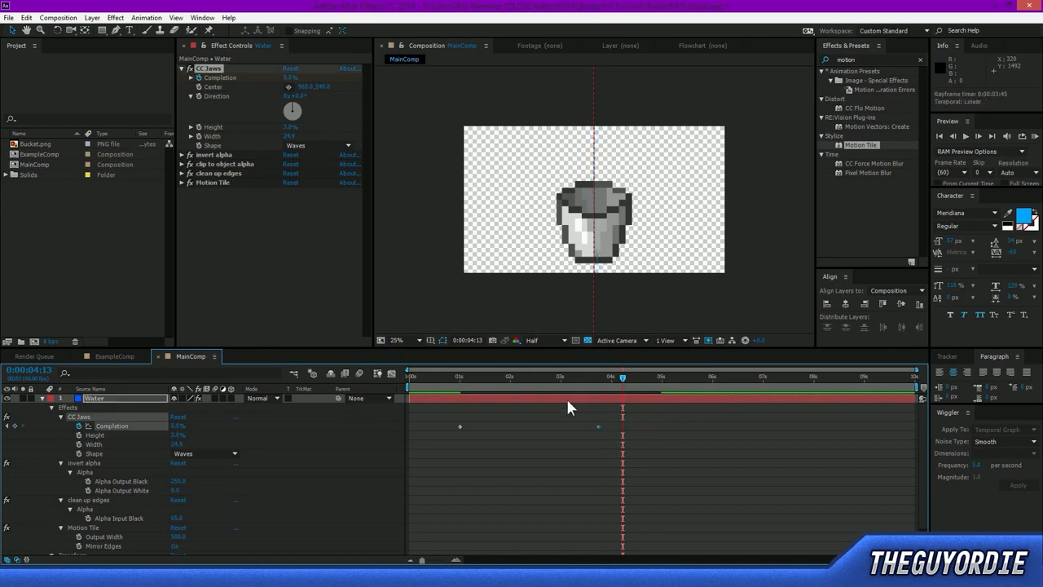
drag(435, 378, 565, 425)
Play a RAM preview to check the faster thinning of the Water stream.
key(KP_0)
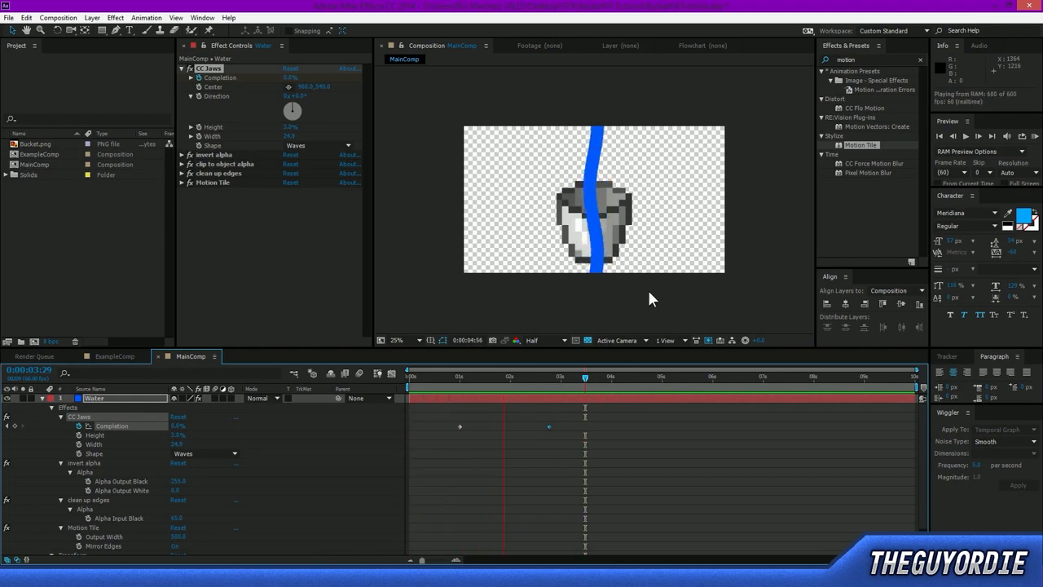
key(space)
key(space)
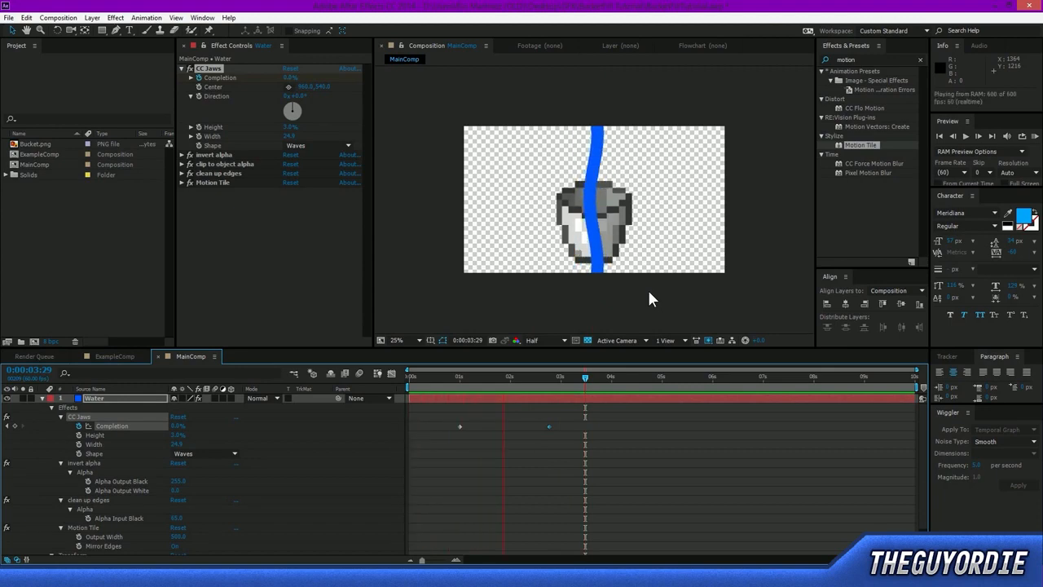
key(space)
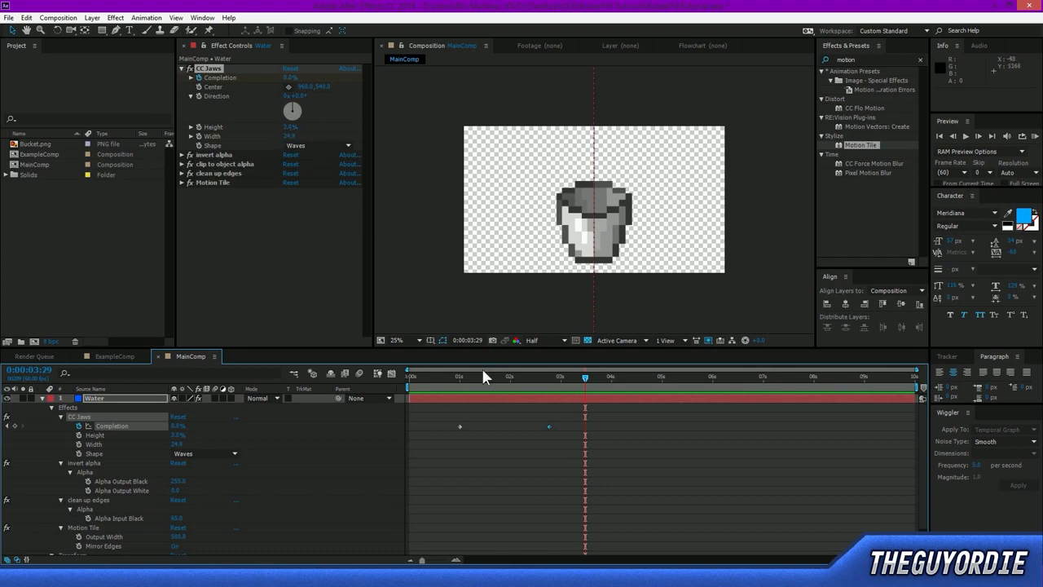
Animate CC Jaws Height on the Water layer, with keyframes at 0:00:01:12 and 0:00:02:44.
drag(476, 371, 469, 382)
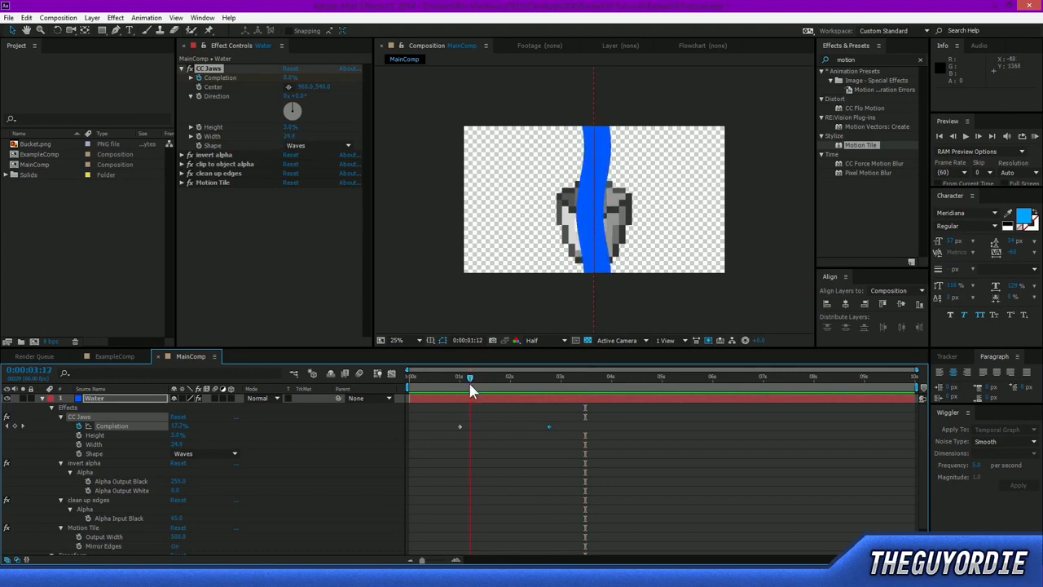
click(198, 127)
drag(497, 381, 547, 388)
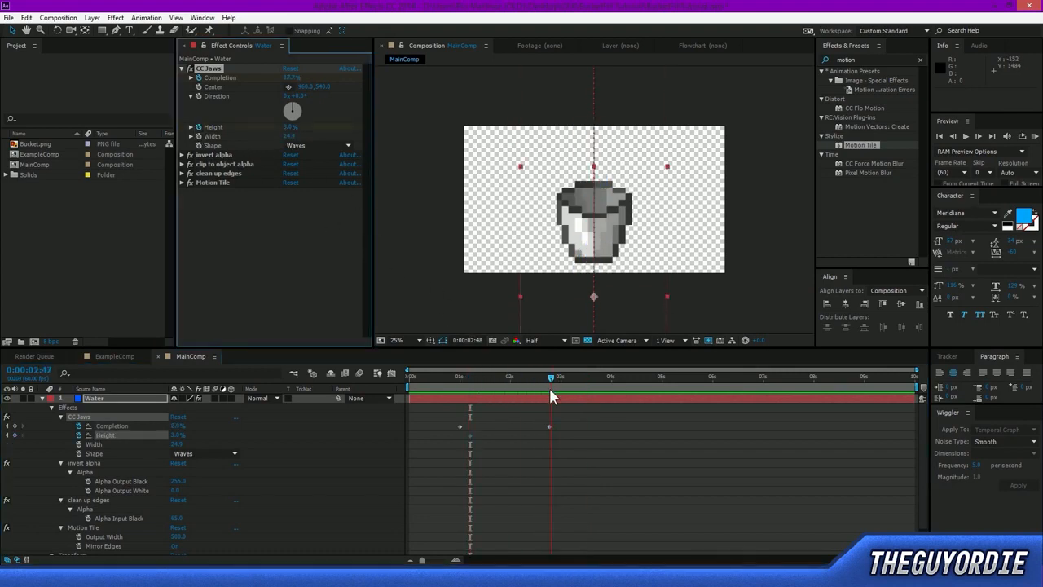
click(287, 129)
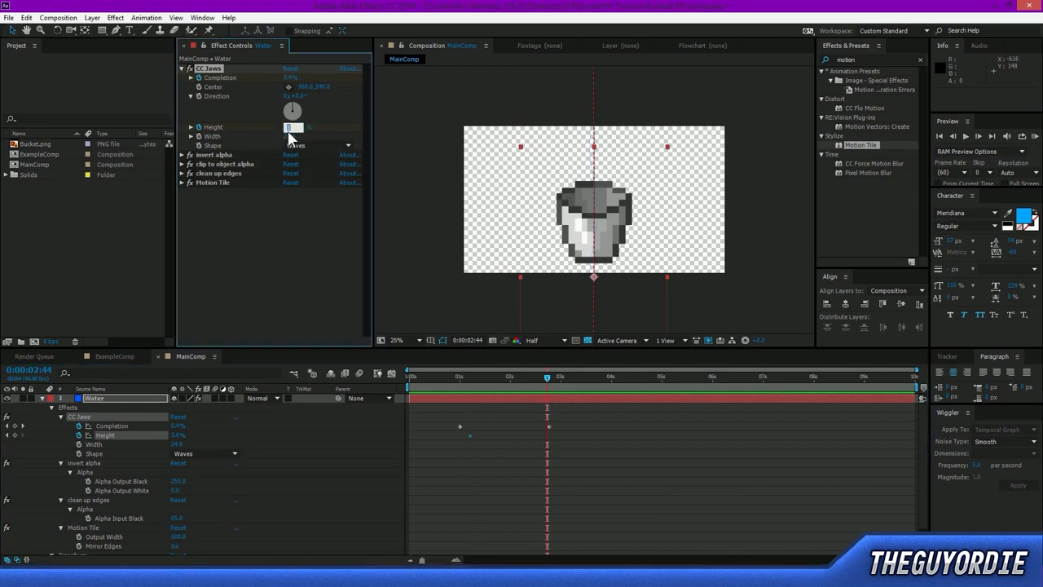
drag(545, 383, 466, 392)
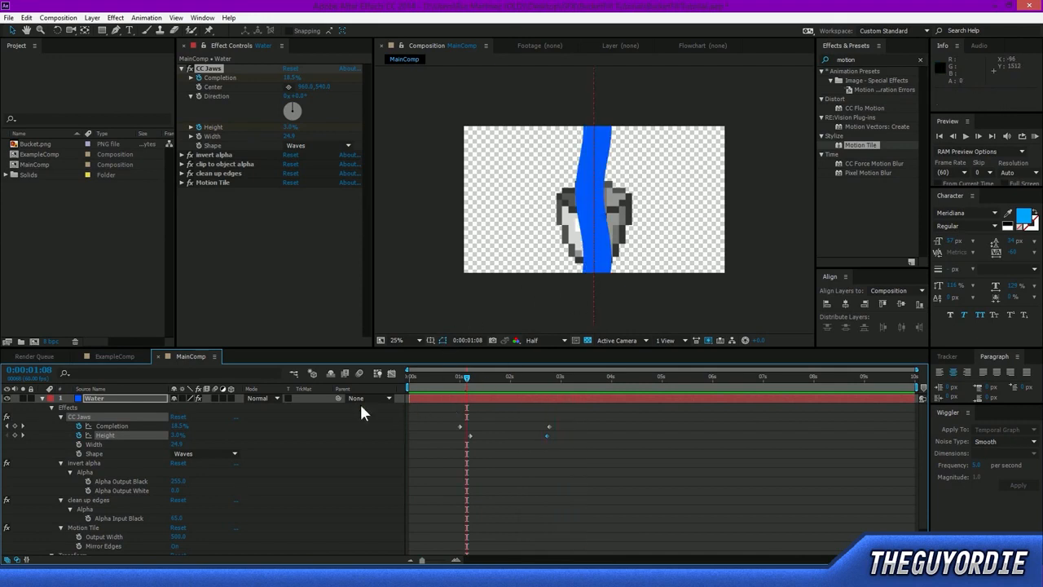
Show only the Water layer's keyframed properties and add a Completion keyframe at 0:00:00:20.
click(43, 397)
key(F2)
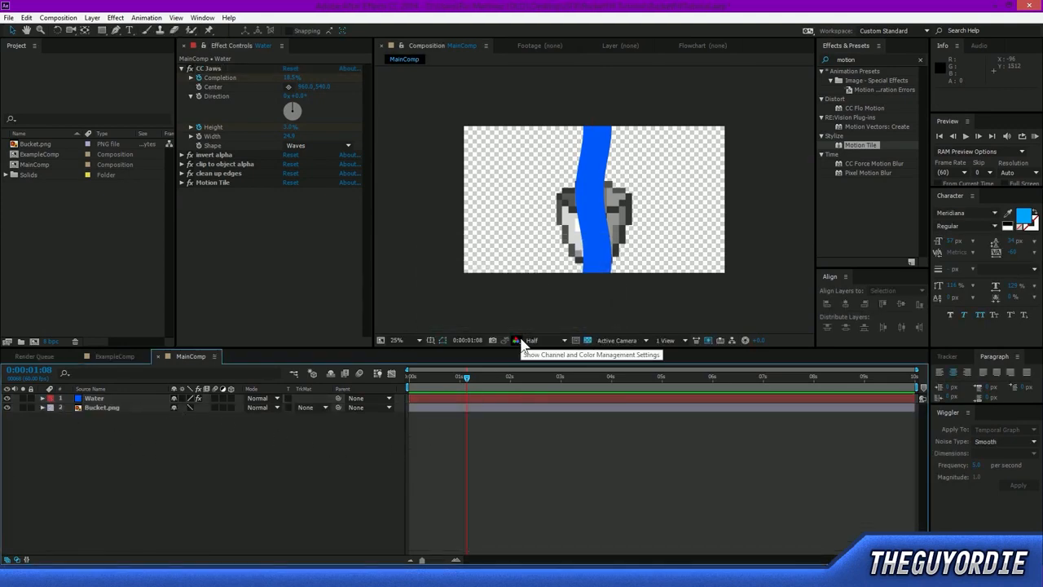
drag(493, 377, 418, 412)
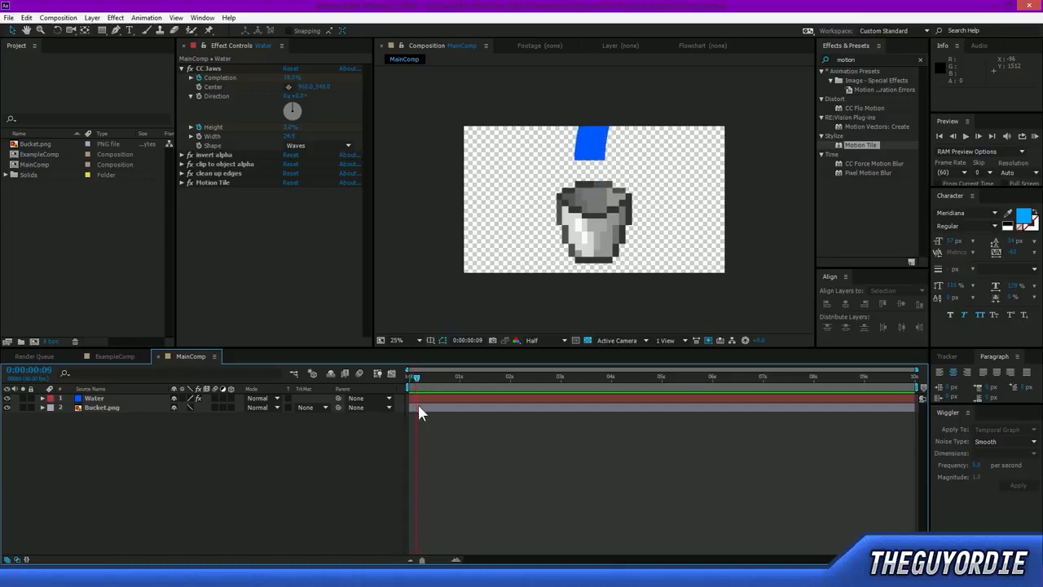
click(432, 400)
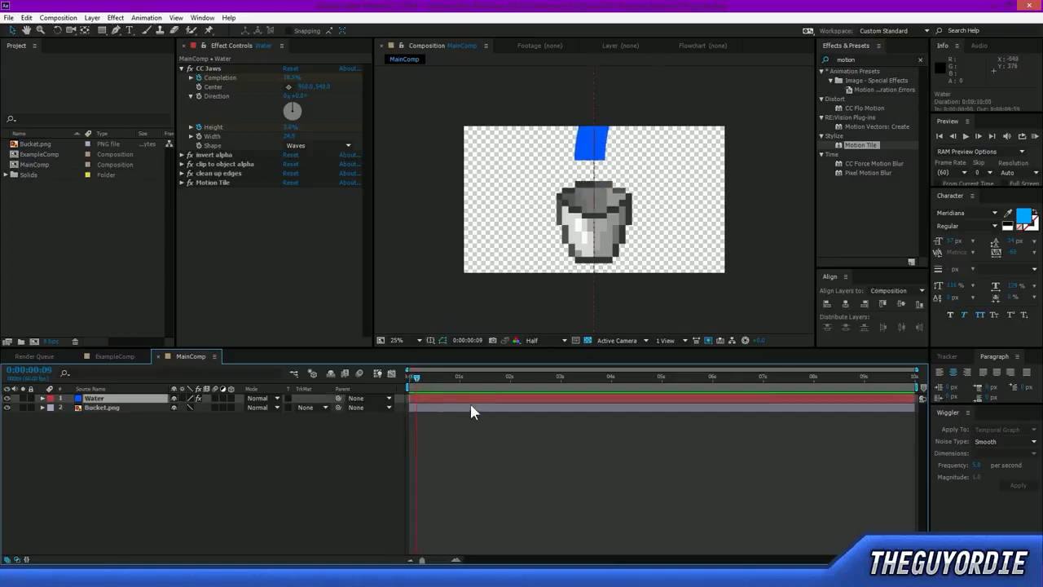
key(u)
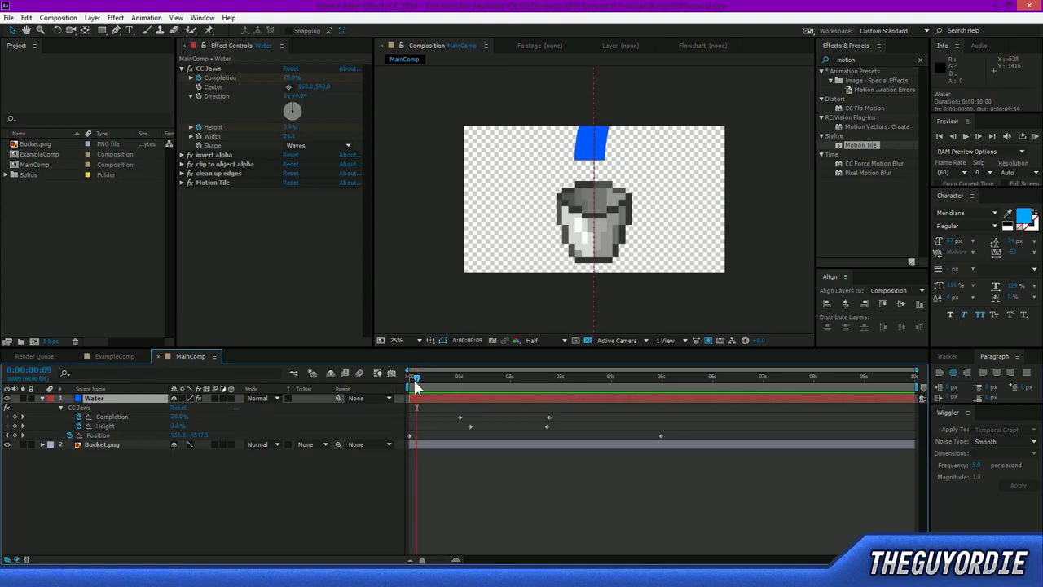
drag(416, 385, 425, 381)
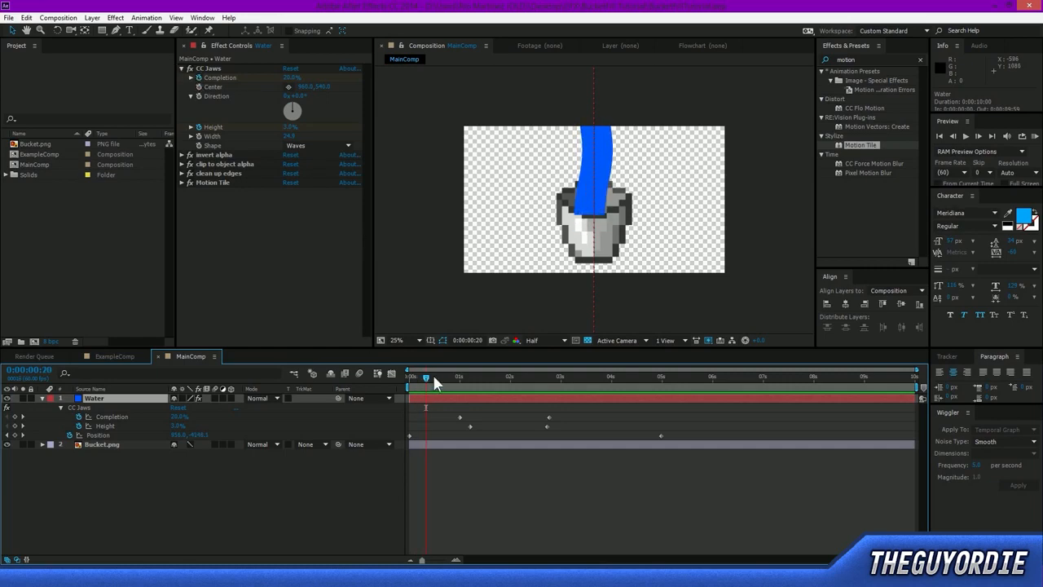
click(15, 416)
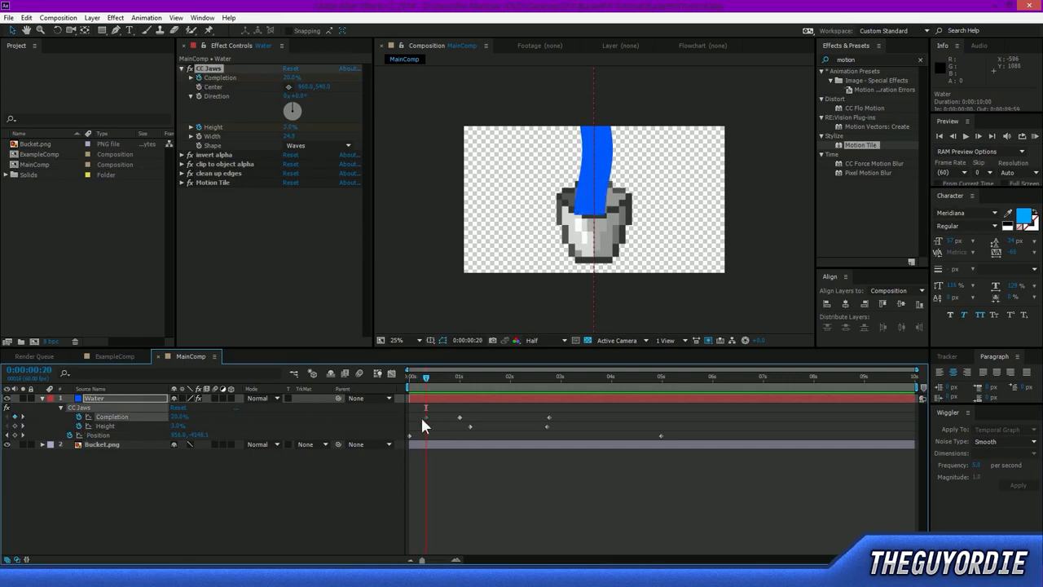
At 0:00:00:00, set the Water layer's Completion to 0%, adding a starting Completion keyframe.
drag(425, 380, 401, 384)
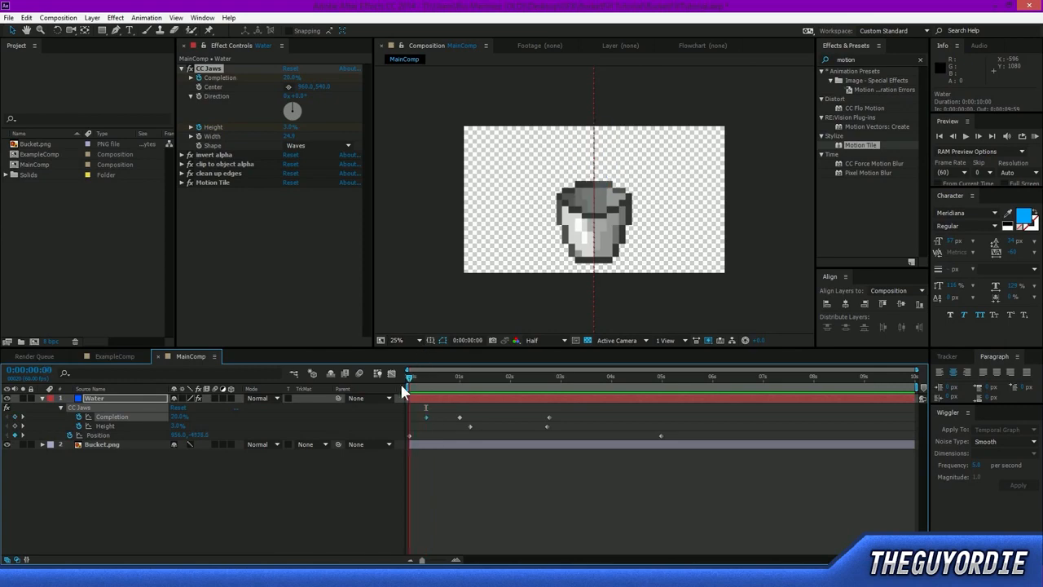
drag(174, 417, 123, 419)
Try later timings for the first two Completion keyframes and return the first one to 0:00:00:00.
drag(409, 383, 428, 421)
drag(428, 381, 424, 380)
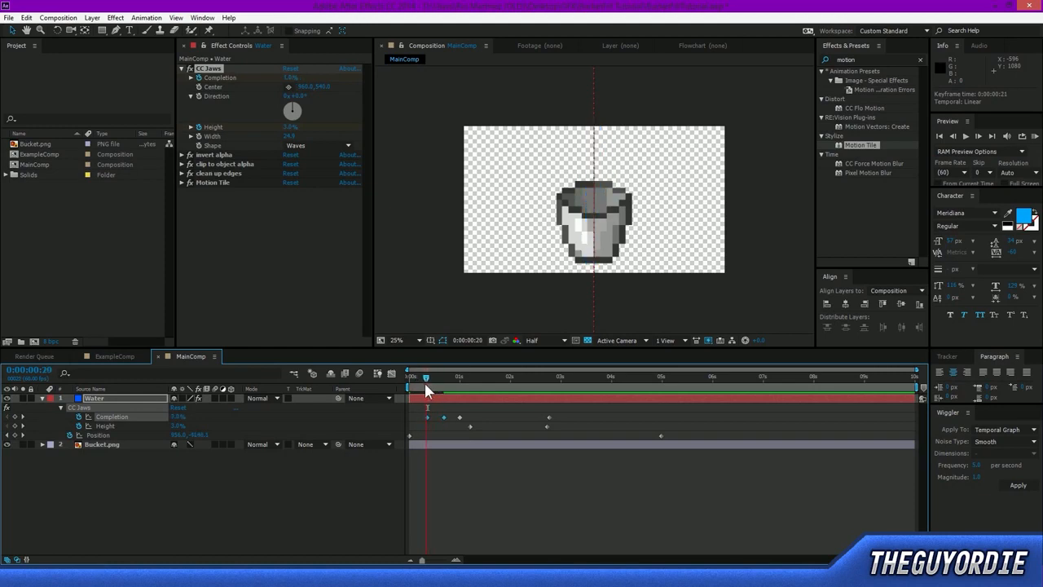
click(430, 418)
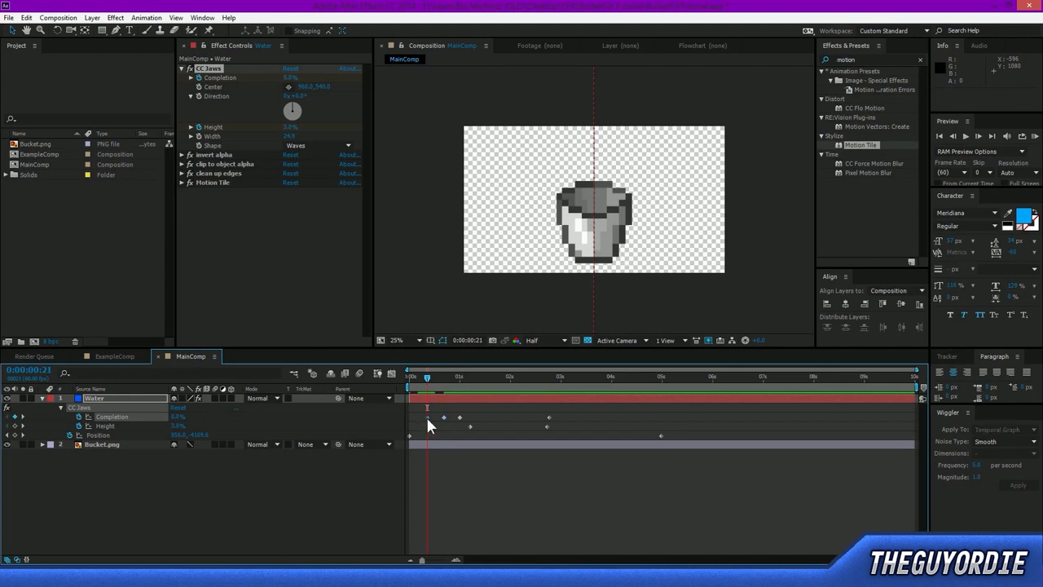
drag(441, 418, 432, 418)
drag(425, 381, 416, 382)
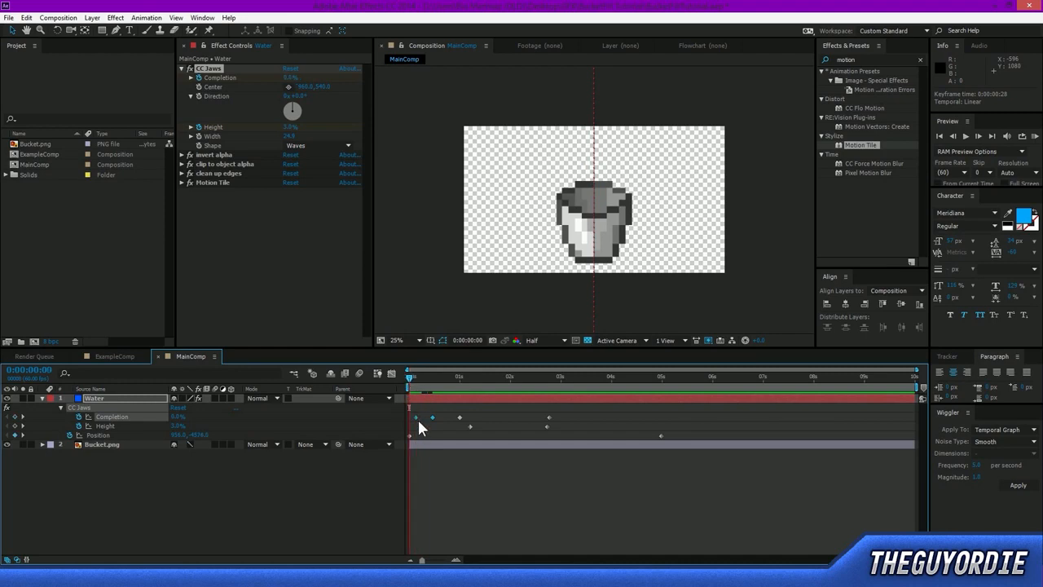
drag(413, 419, 409, 417)
Apply Easy Ease Out to the Water layer's first Completion keyframe at 0:00:00:00 and preview the animation.
click(414, 419)
click(411, 418)
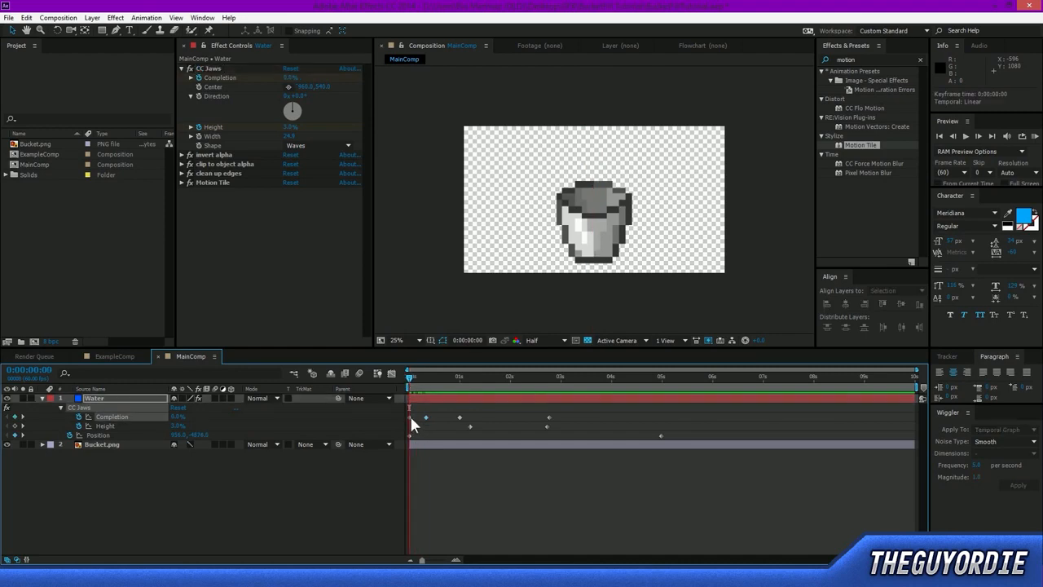
right_click(411, 418)
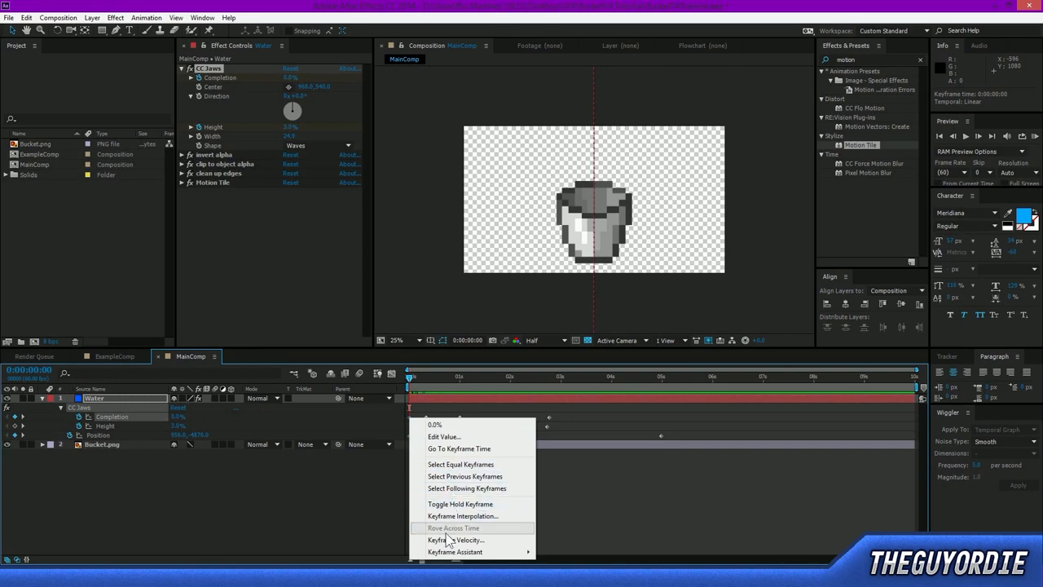
mouse_move(452, 552)
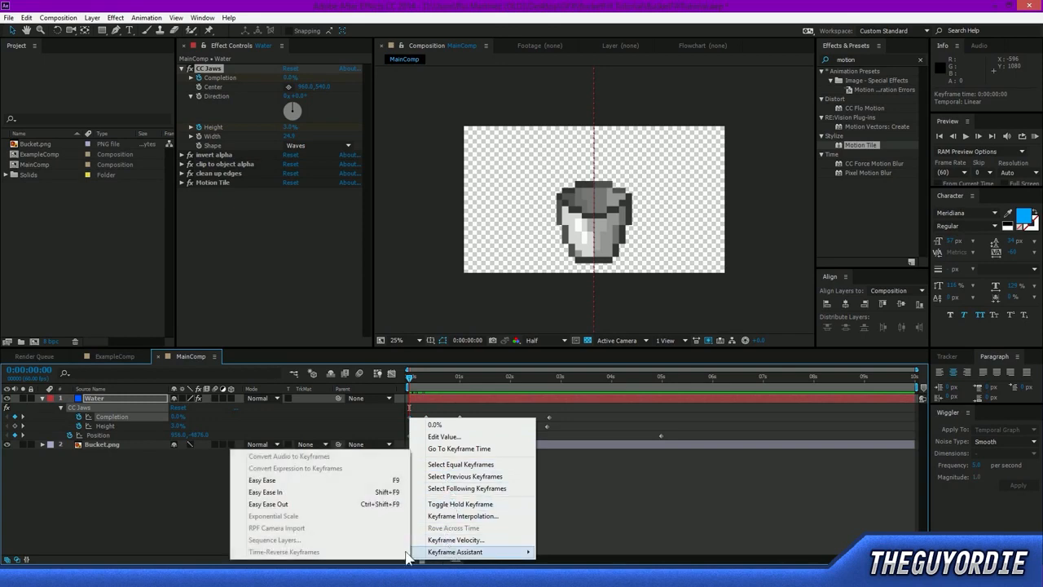
click(282, 502)
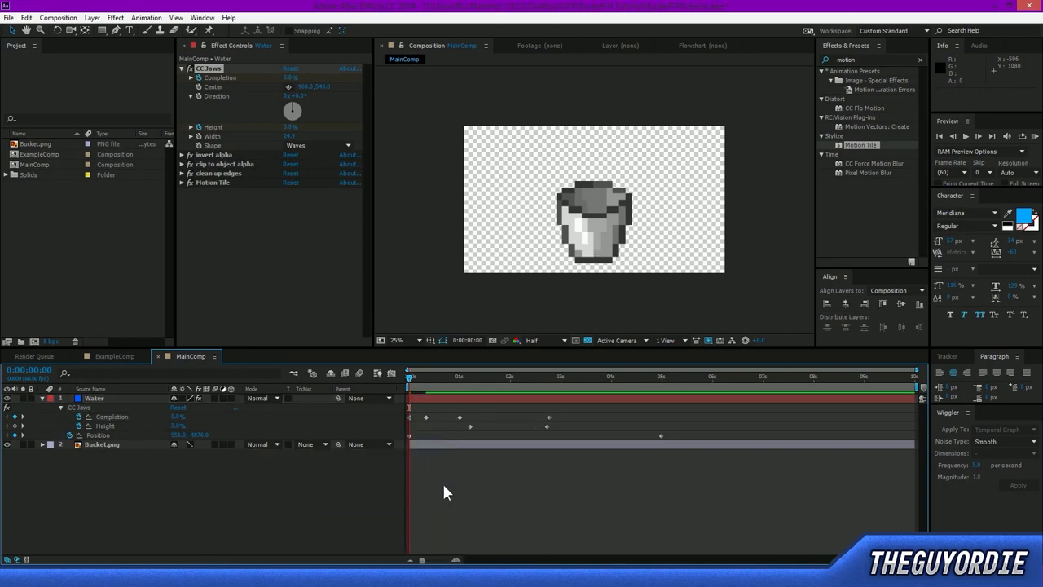
key(space)
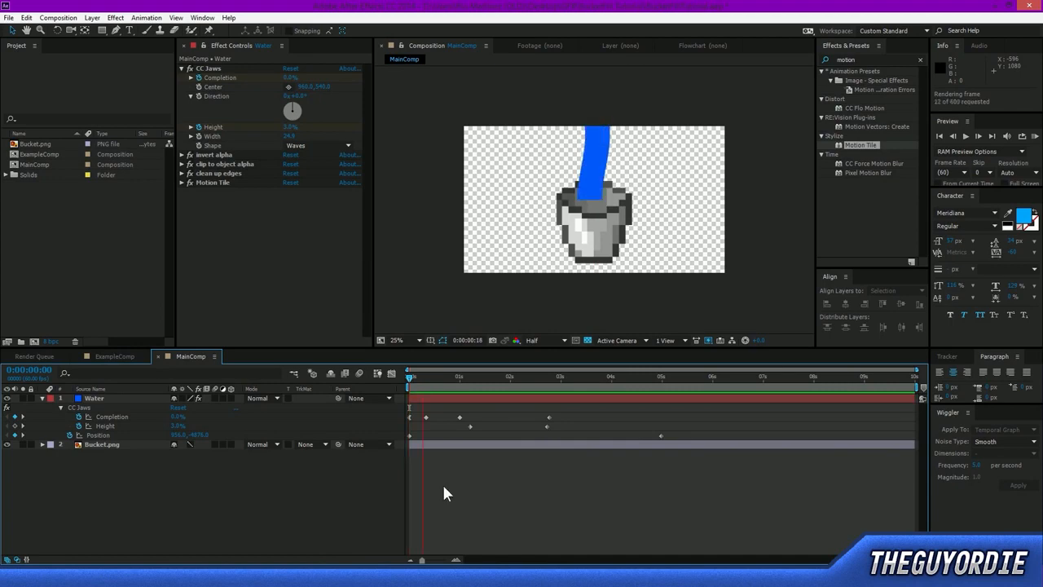
key(space)
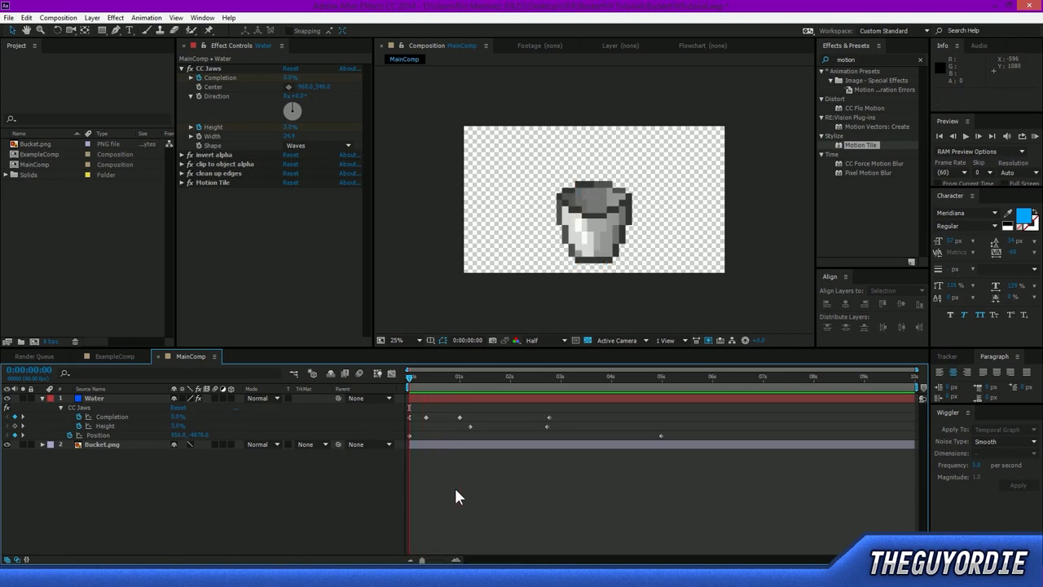
Collapse the Water layer's properties and inspect the opening of the bucket in the composition.
click(42, 397)
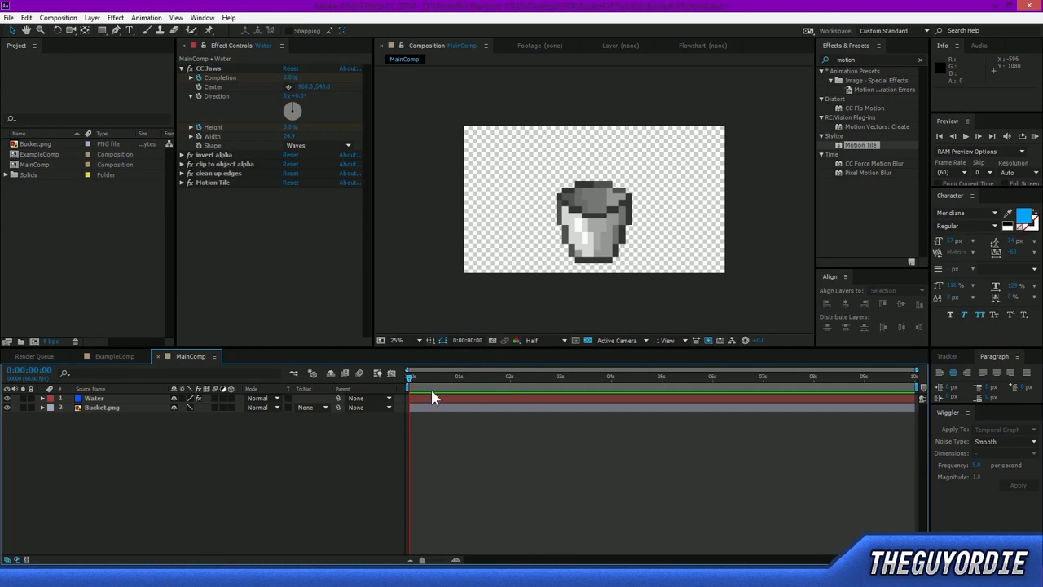
drag(409, 384, 402, 411)
click(102, 407)
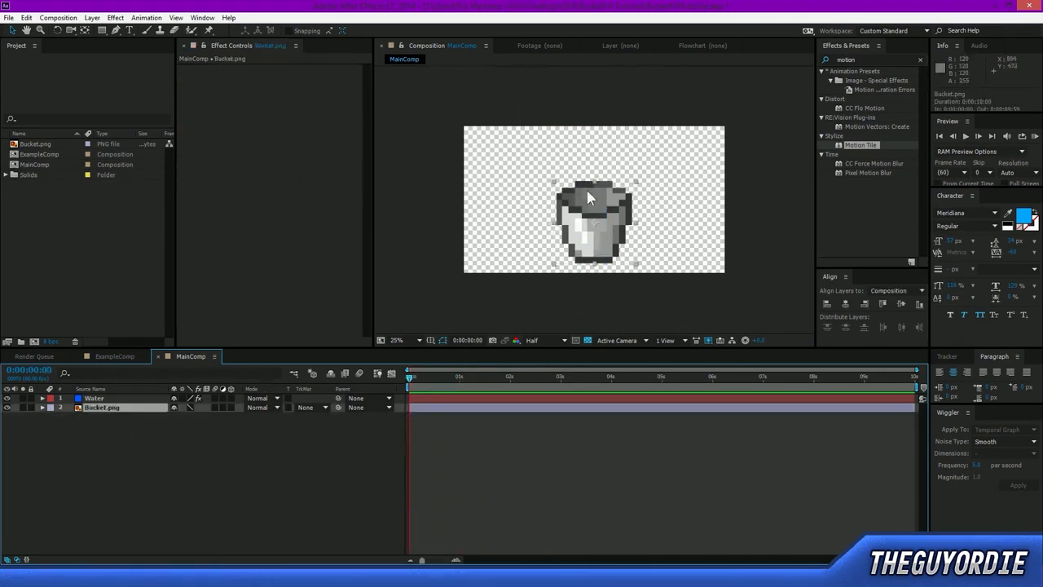
key(period)
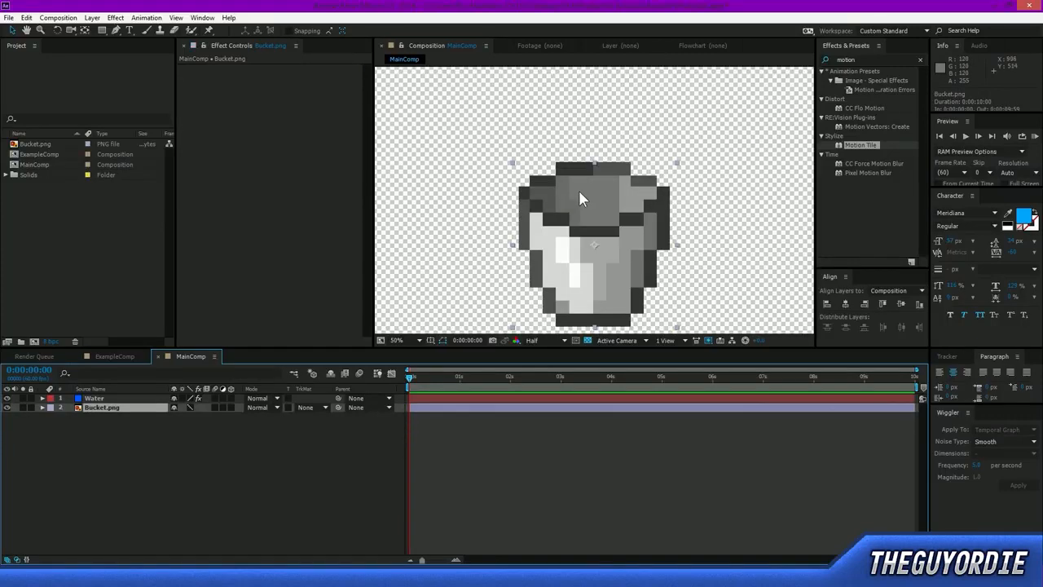
drag(529, 136, 634, 211)
drag(711, 317, 485, 255)
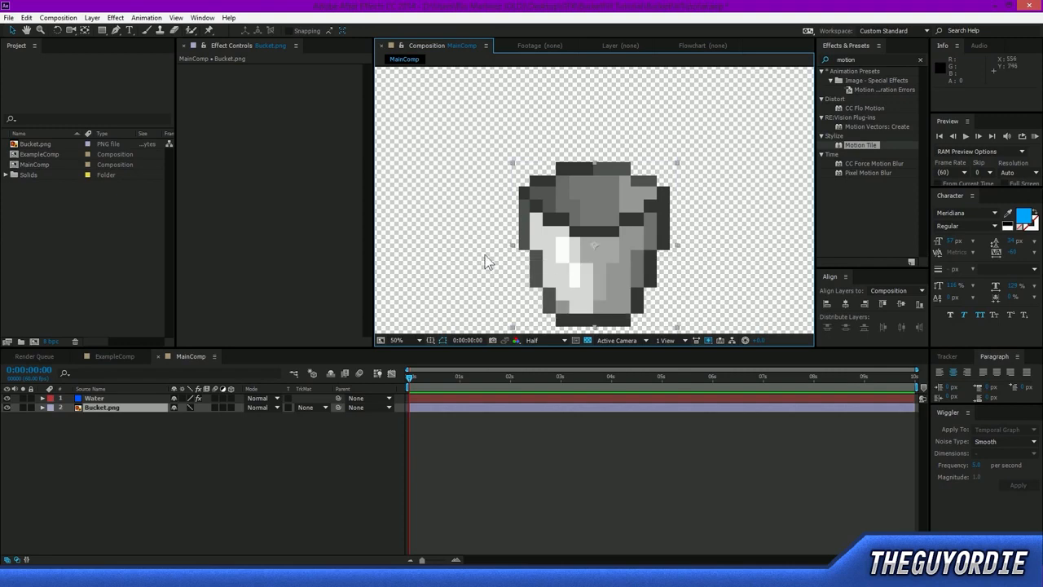
click(485, 255)
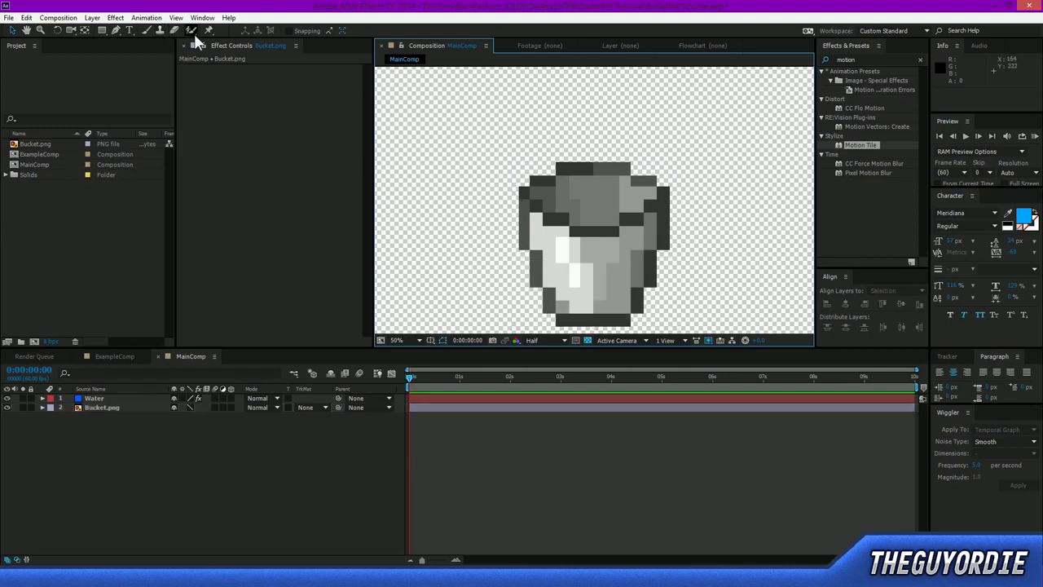
Activate the Pen tool and rename the Bucket.png layer to Bucket_Front.
click(116, 28)
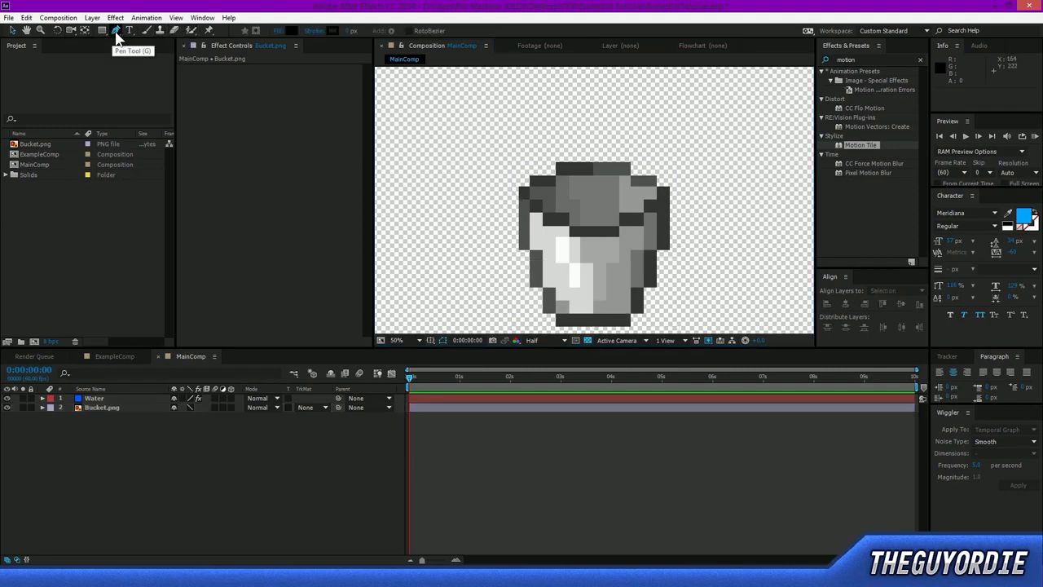
key(period)
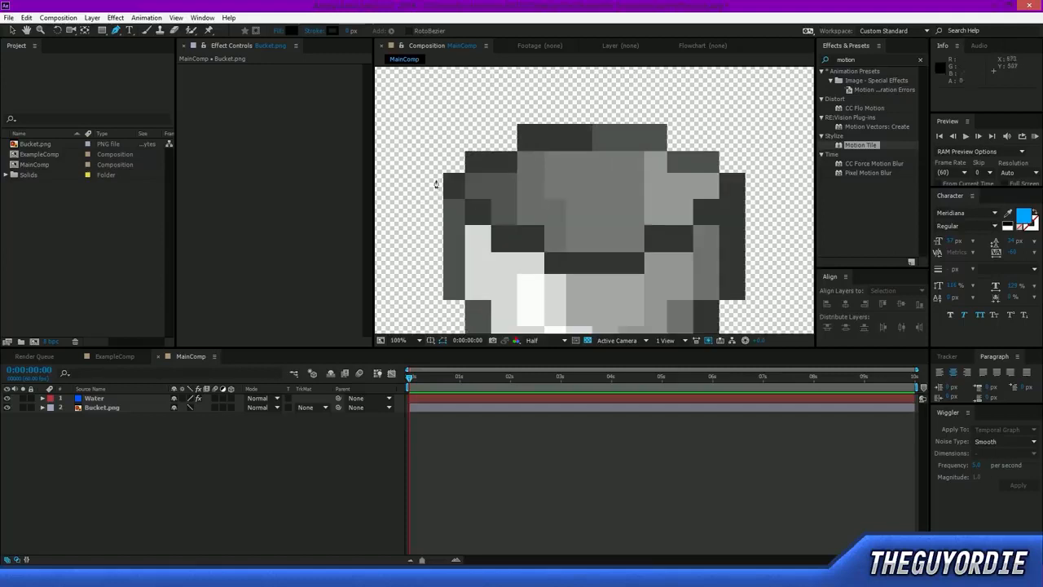
click(96, 408)
key(Return)
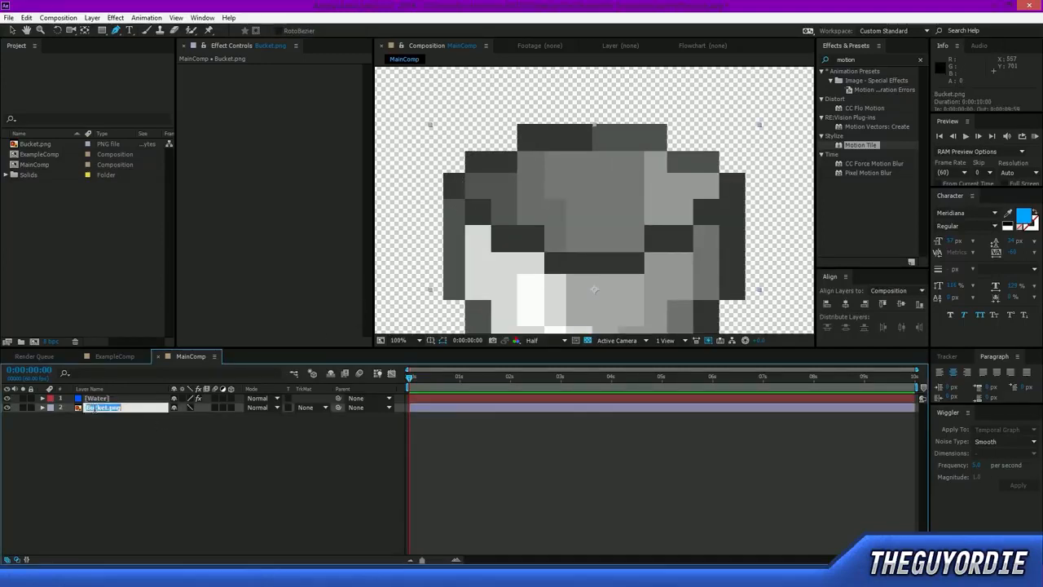
text(Bucket_f)
key(Return)
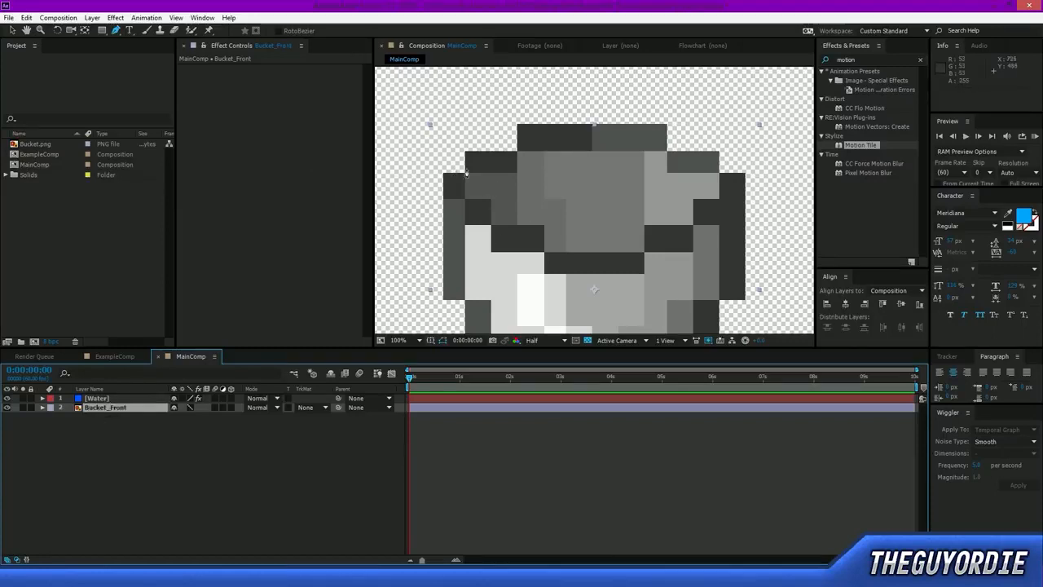
Draw a closed mask on Bucket_Front along the stepped inner rim and around the top of the bucket's opening.
click(464, 171)
click(464, 198)
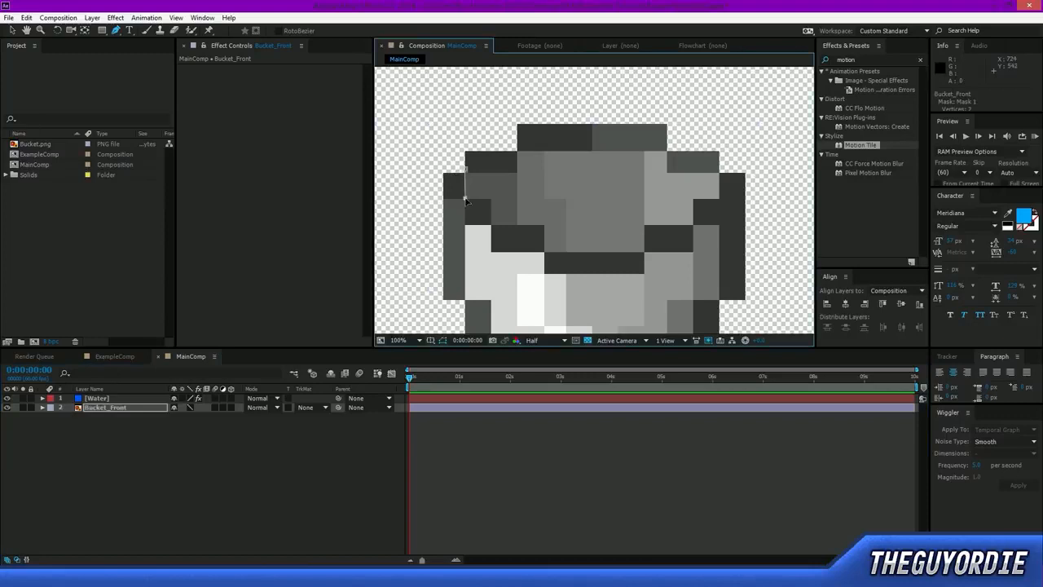
click(490, 226)
click(545, 226)
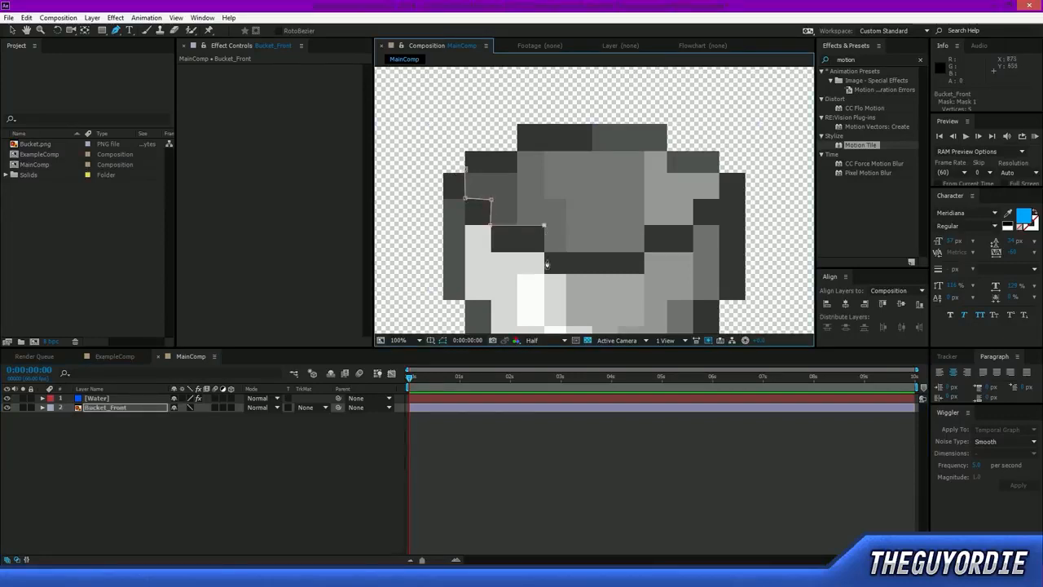
click(645, 253)
click(643, 229)
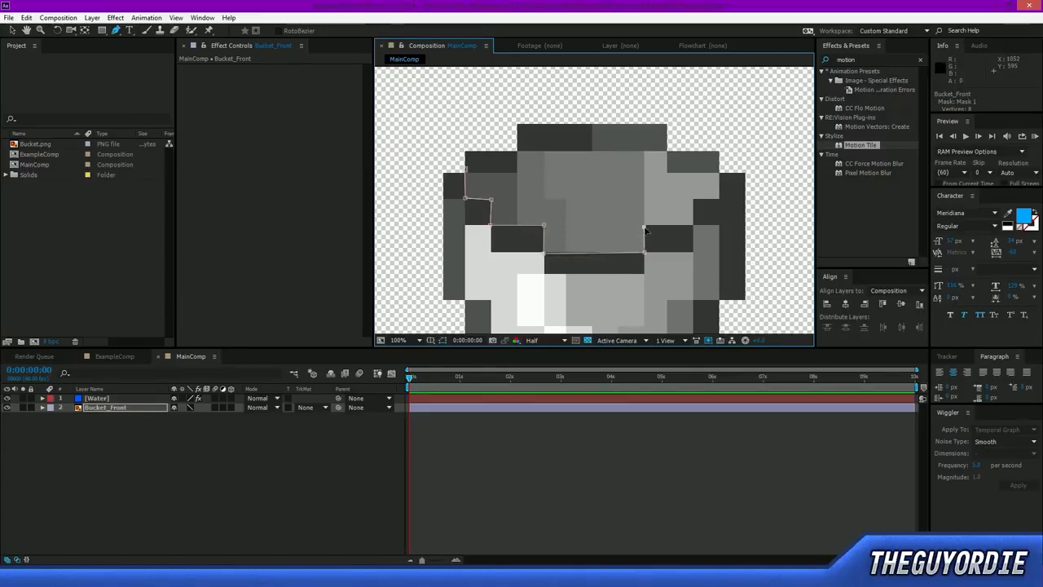
click(693, 226)
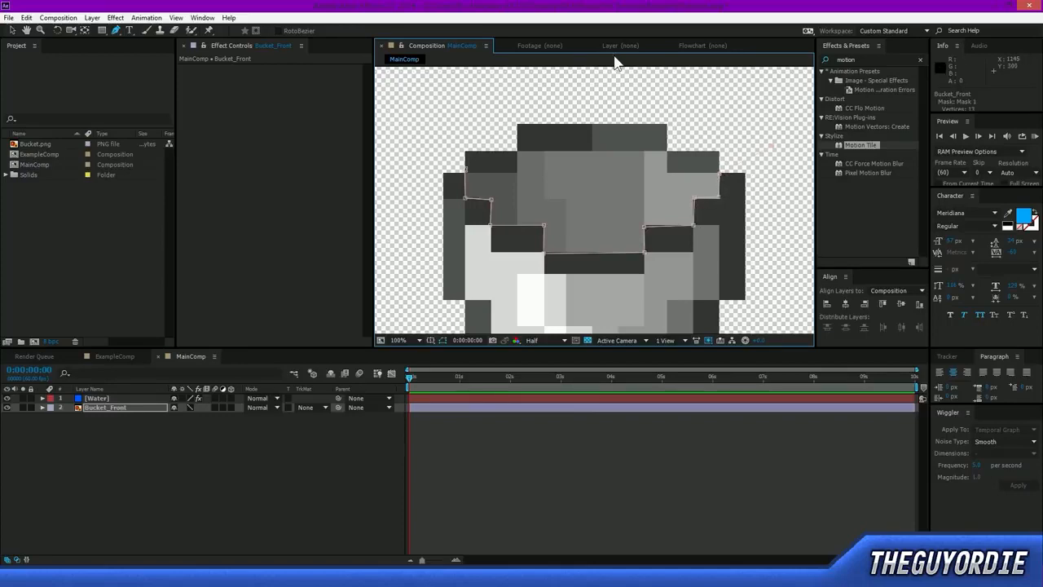
click(462, 170)
click(464, 171)
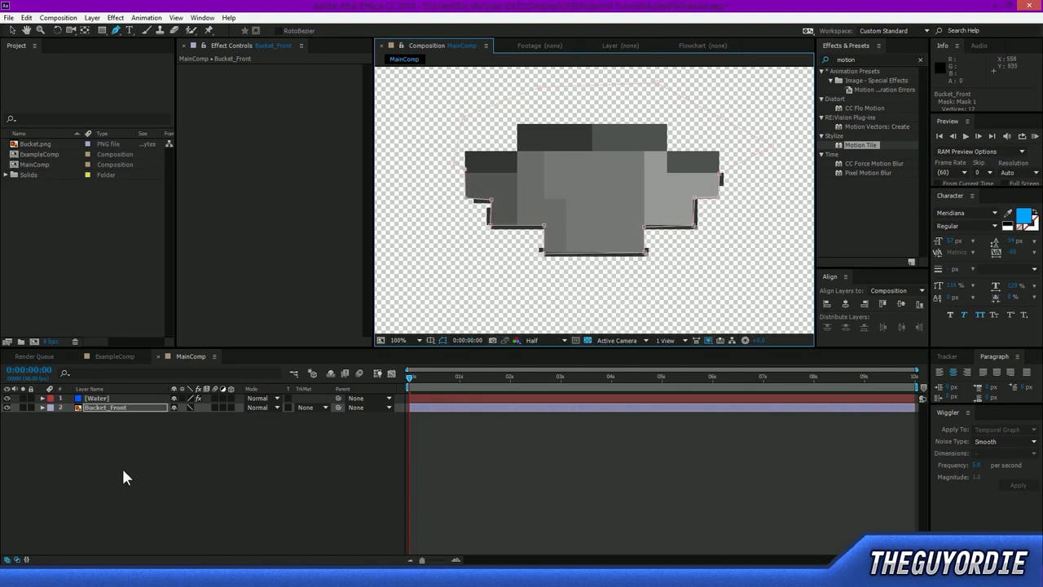
Show the mask properties of Bucket_Front and briefly invert Mask 1 to check the cutout, leaving it non-inverted.
click(129, 408)
key(m)
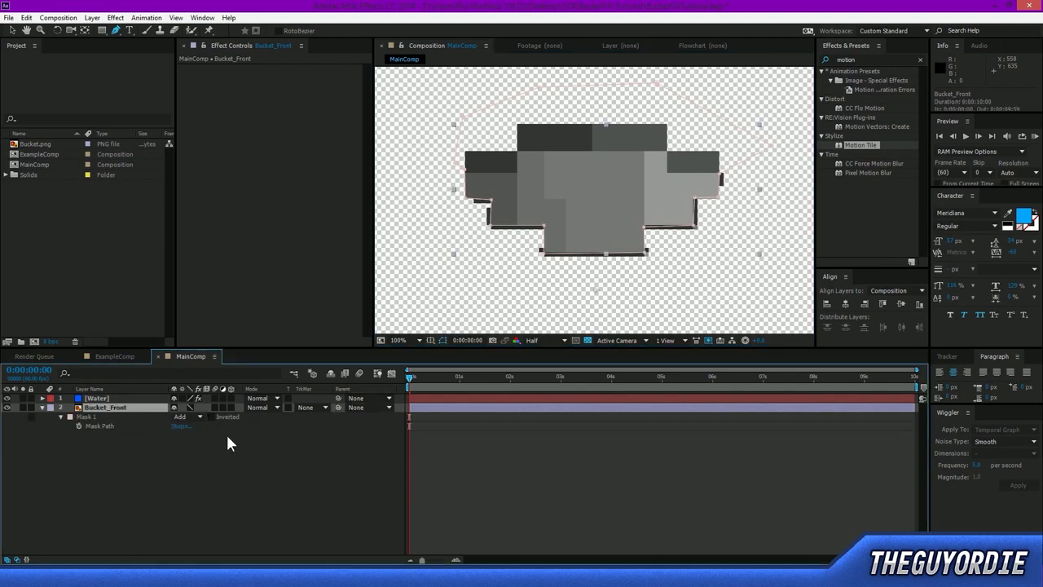
click(210, 416)
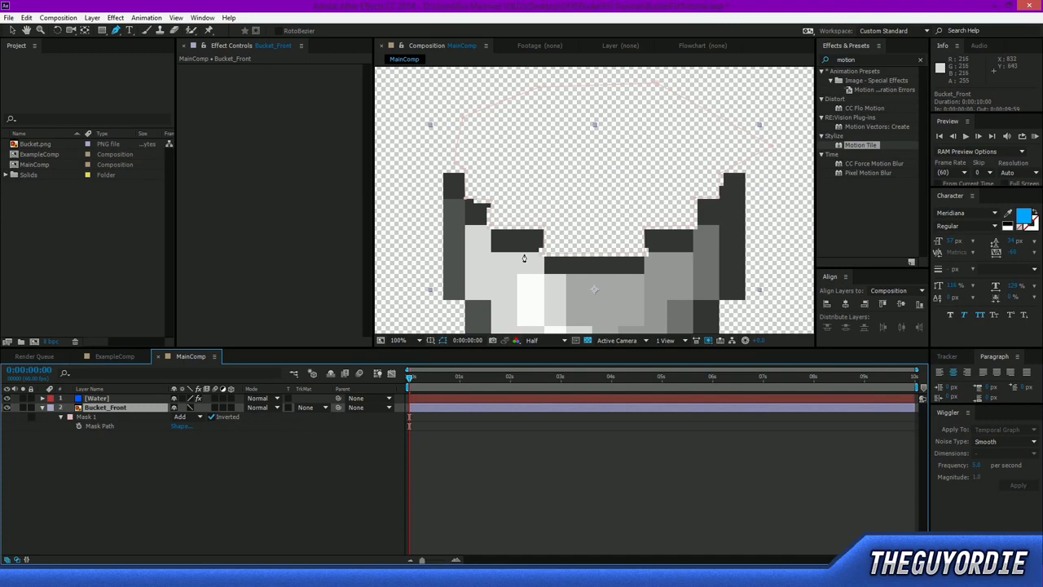
click(211, 416)
Align the Mask 1 vertices with the pixel corners along the left stepped edge of the bucket's opening, excluding the dark rim.
scroll(444, 215, up, 1)
key(space)
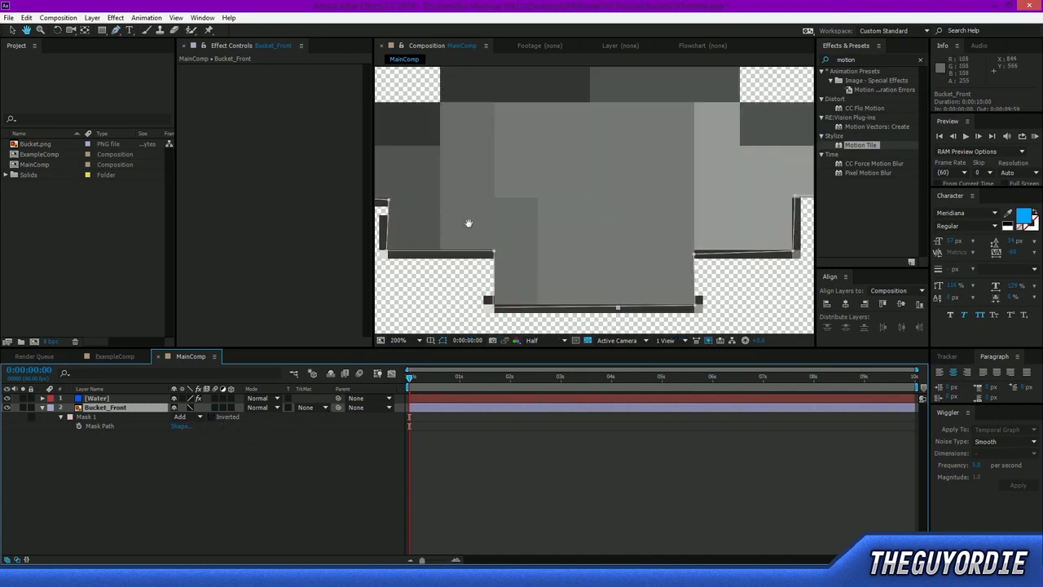
drag(467, 224, 703, 258)
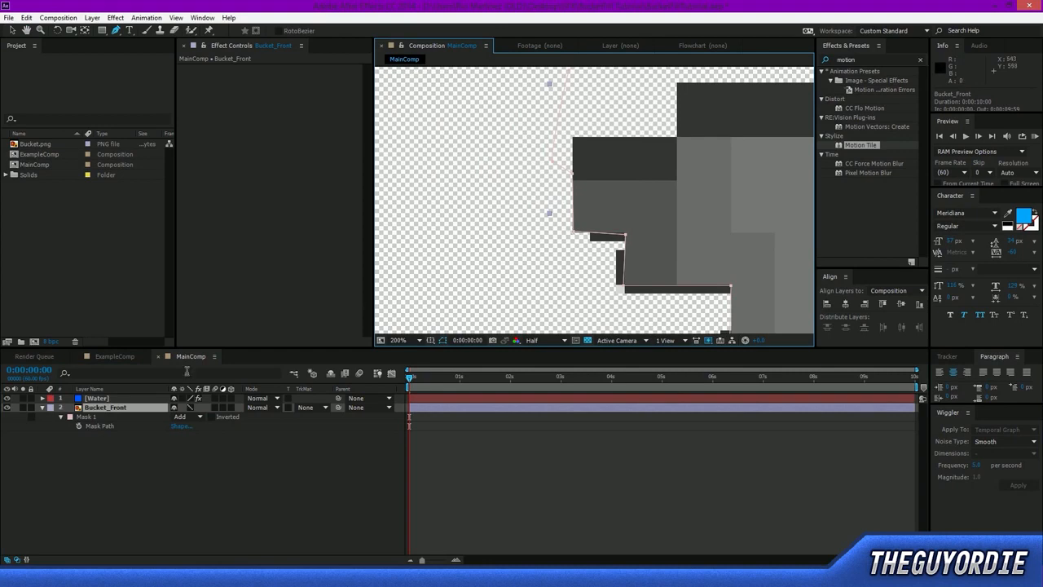
click(129, 409)
click(12, 30)
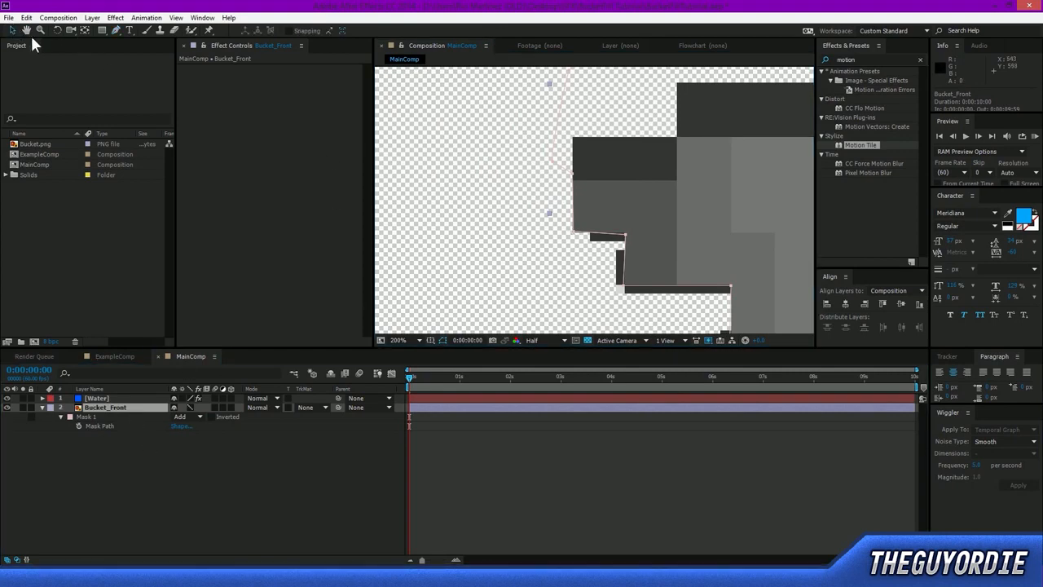
click(313, 456)
click(118, 407)
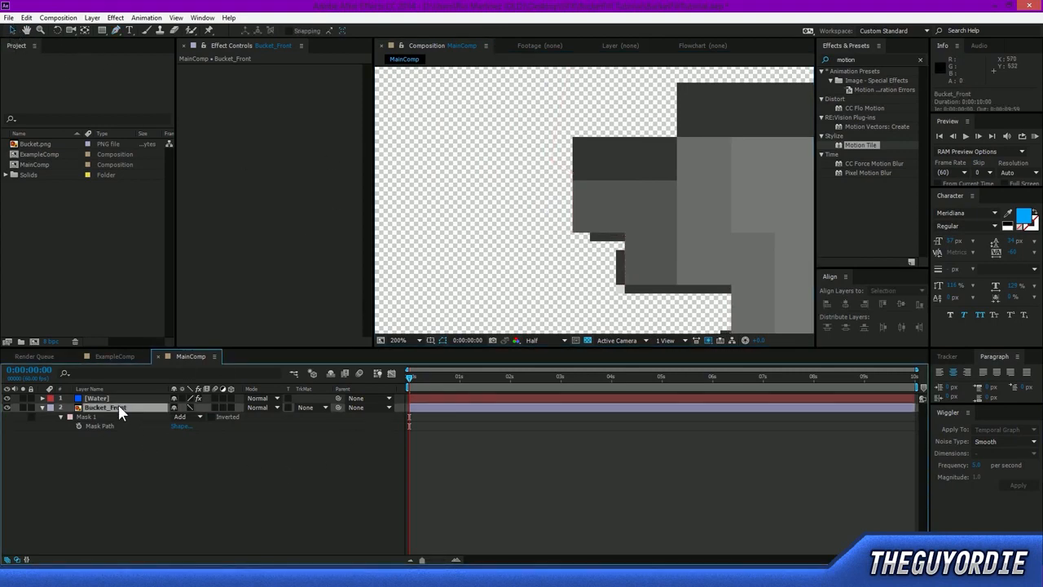
click(114, 446)
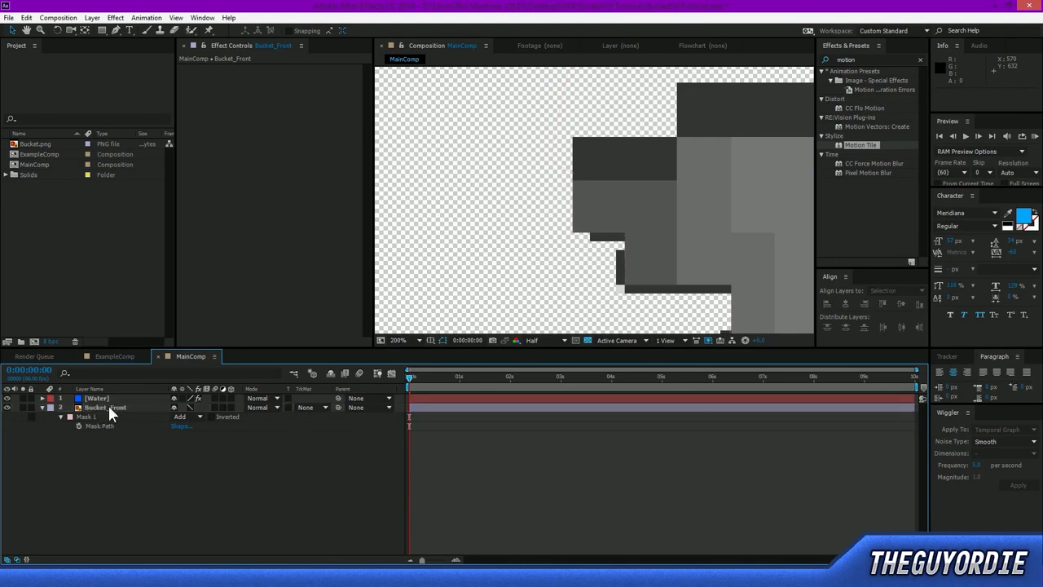
click(108, 406)
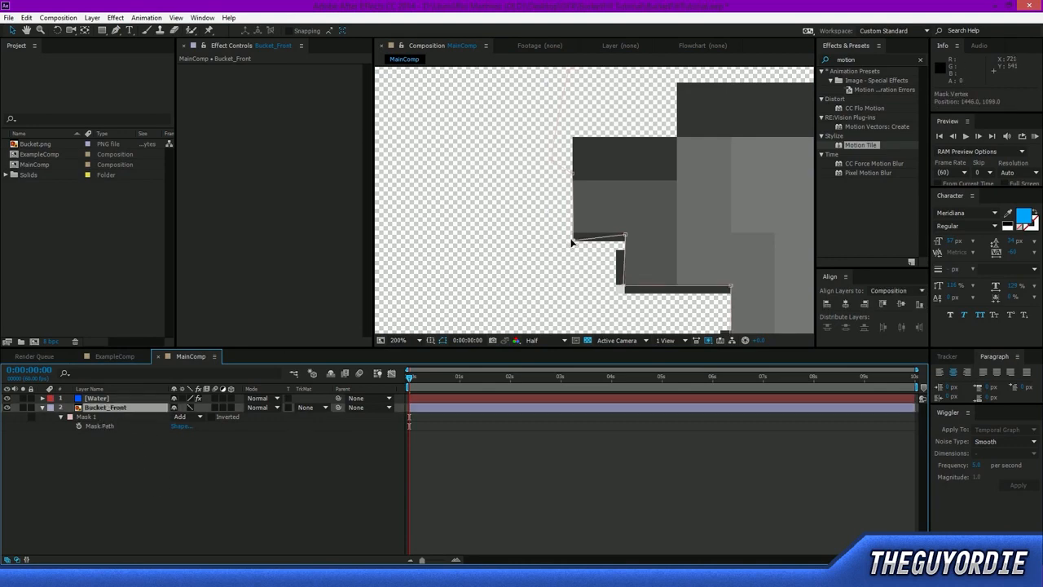
click(577, 237)
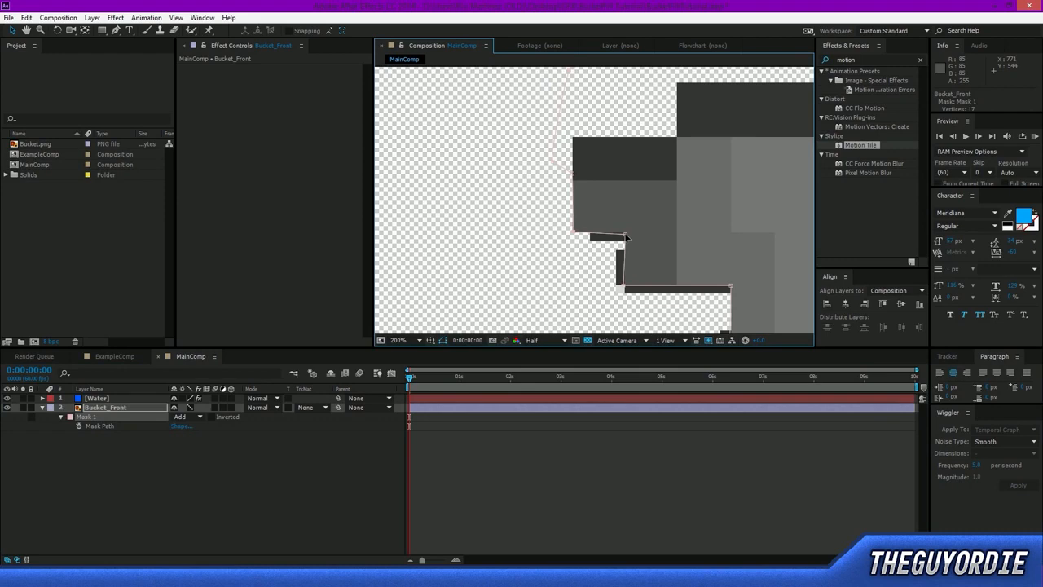
drag(625, 234, 625, 231)
drag(624, 287, 492, 240)
drag(556, 219, 556, 215)
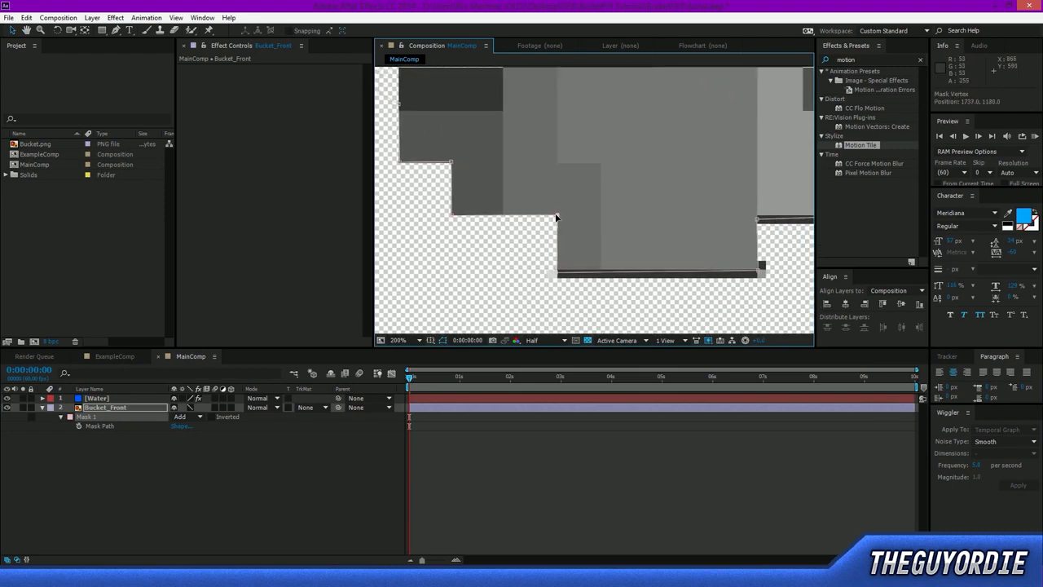
Raise the two lowest Mask 1 vertices to exclude the dark rim strip beneath the bucket's opening.
drag(559, 275, 559, 272)
drag(758, 274, 758, 272)
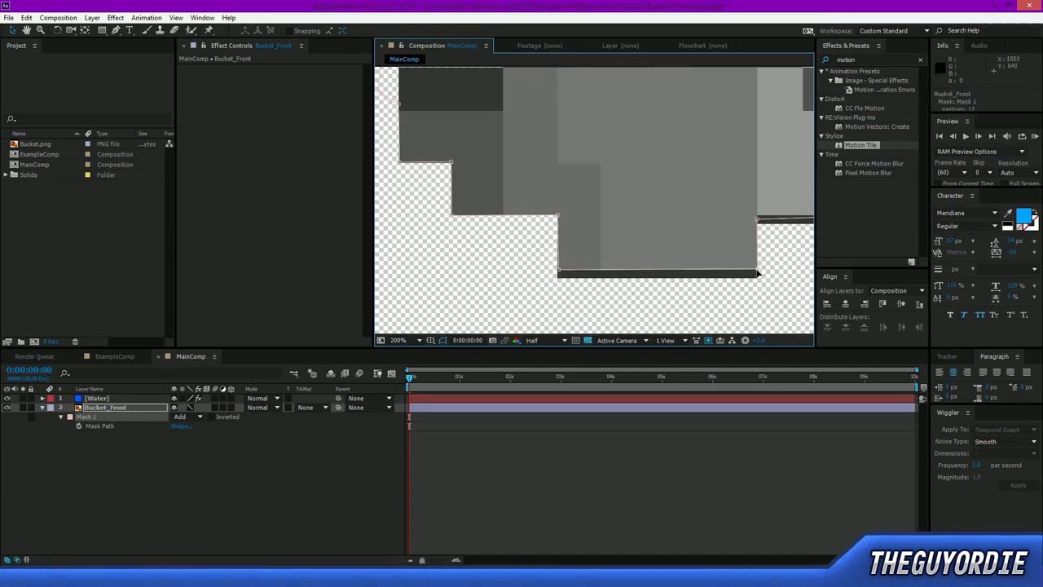
drag(574, 278, 572, 272)
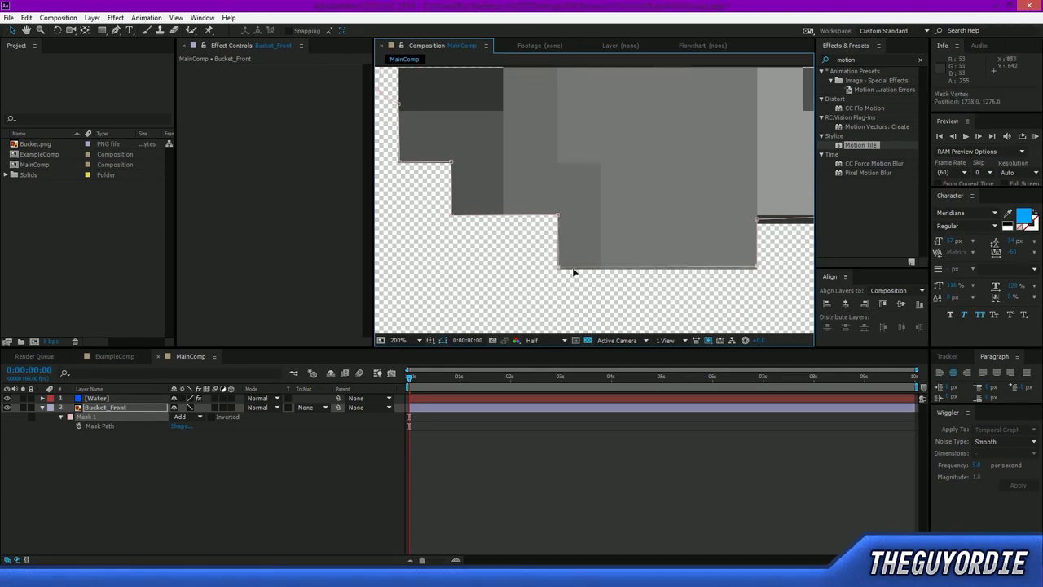
Align the Mask 1 vertices with the pixel corners along the right stepped edge of the bucket's opening, excluding the dark rim.
drag(709, 290, 513, 244)
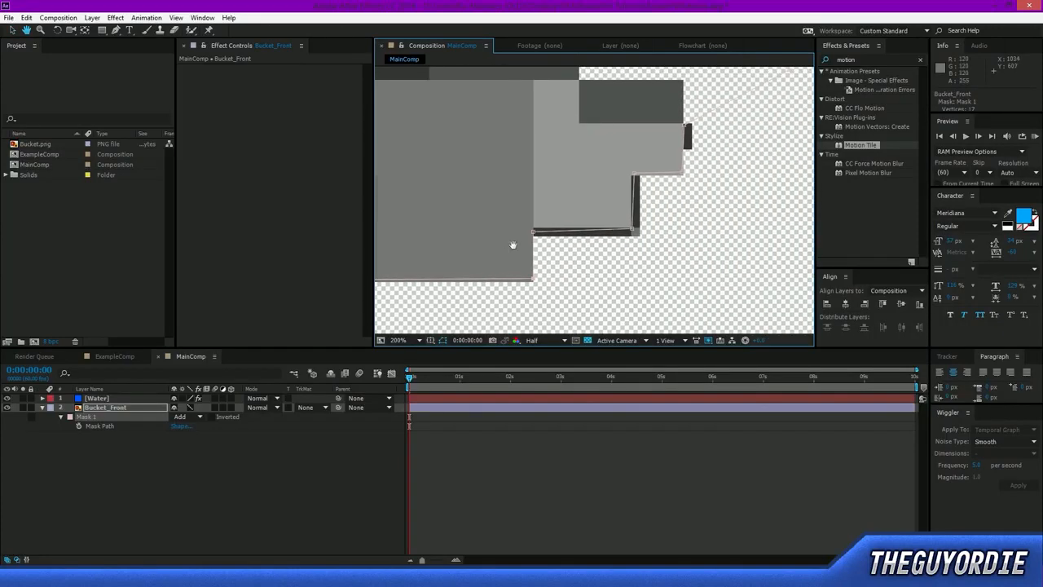
drag(642, 235, 631, 227)
drag(639, 173, 630, 174)
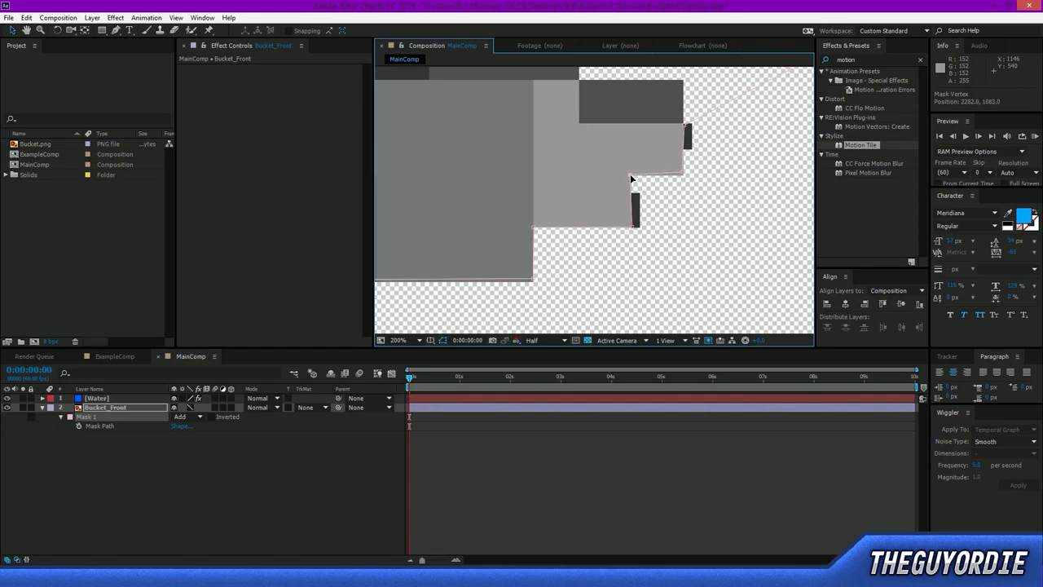
drag(632, 226, 630, 225)
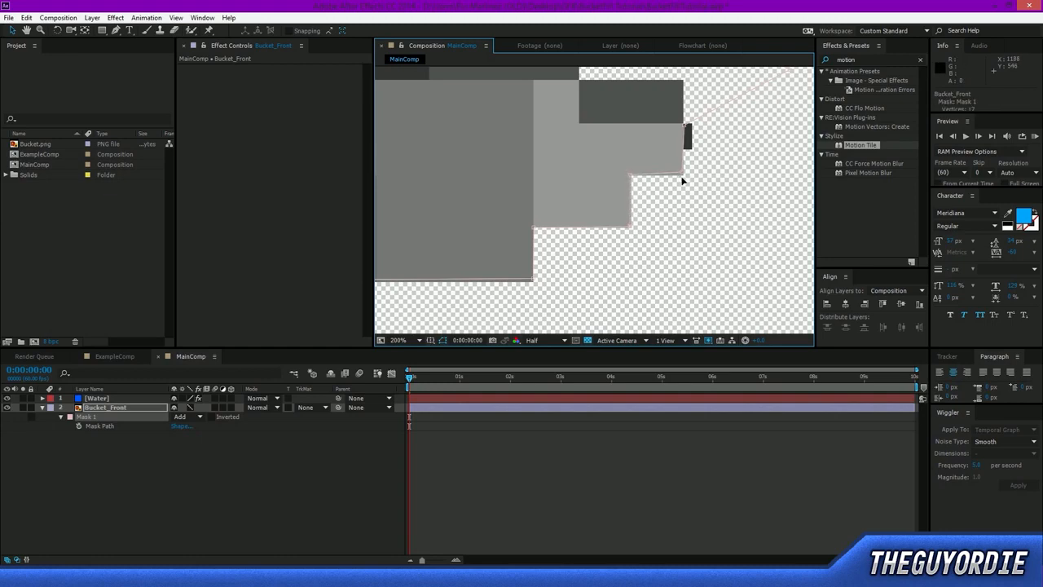
drag(682, 172, 682, 173)
drag(686, 123, 683, 124)
Invert Mask 1 on Bucket_Front so that the layer keeps only the bucket's front.
scroll(536, 256, down, 1)
drag(469, 230, 481, 233)
scroll(512, 274, down, 1)
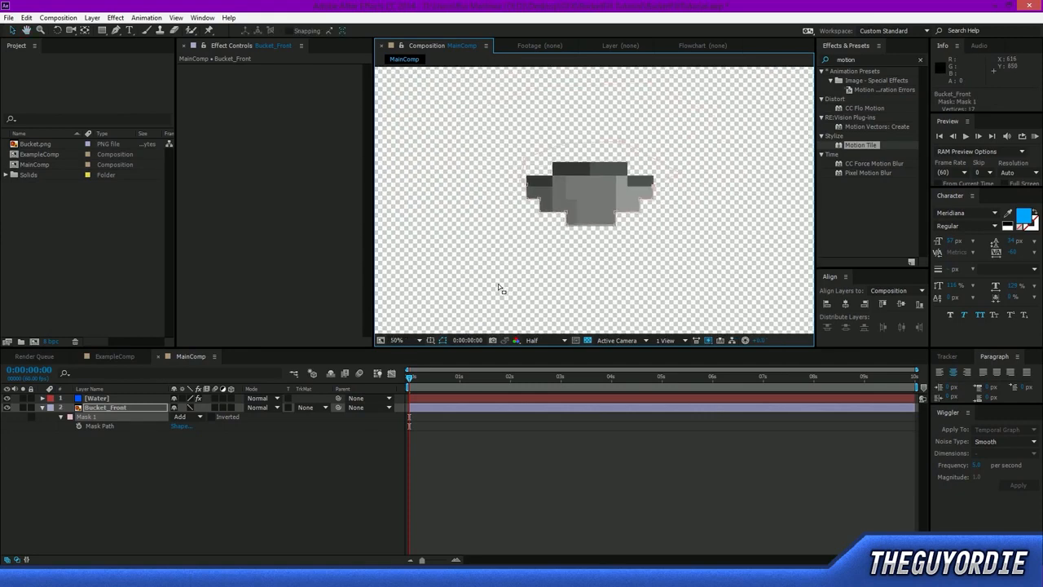
click(509, 283)
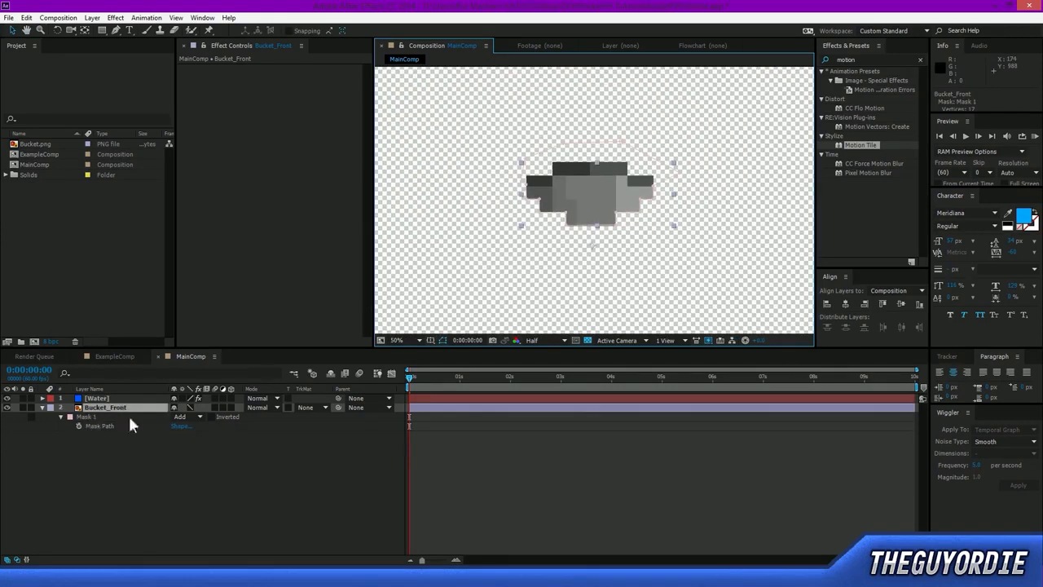
click(211, 416)
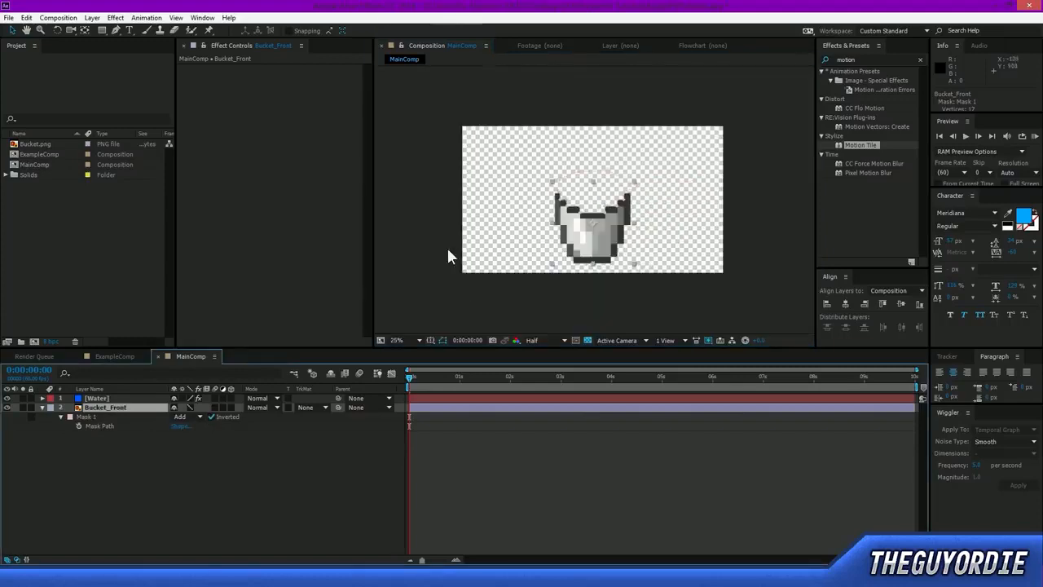
Duplicate Bucket_Front and turn off the inversion of the copy's Mask 1 to isolate the bucket's opening.
click(122, 405)
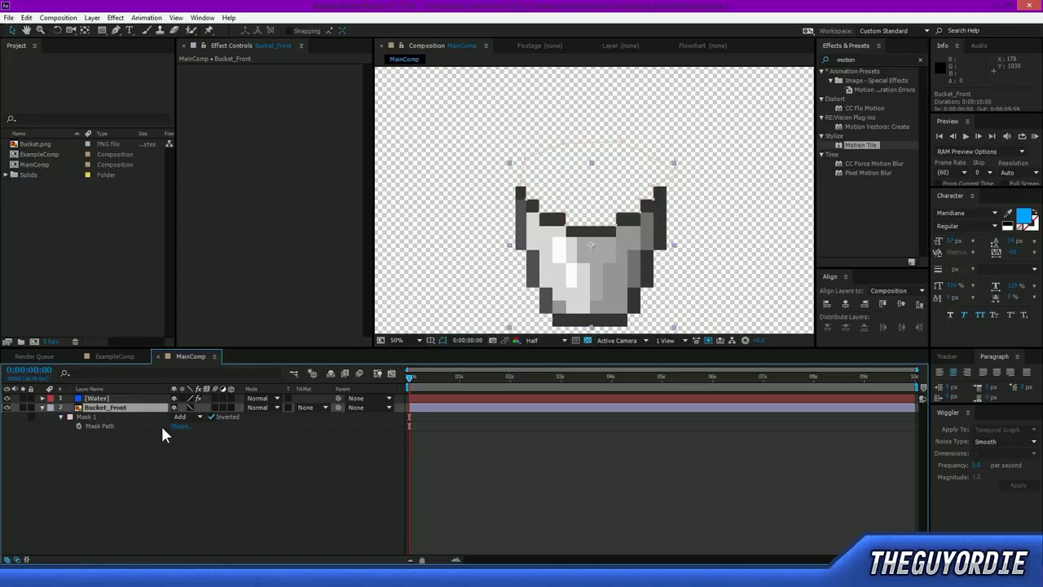
key(ctrl+d)
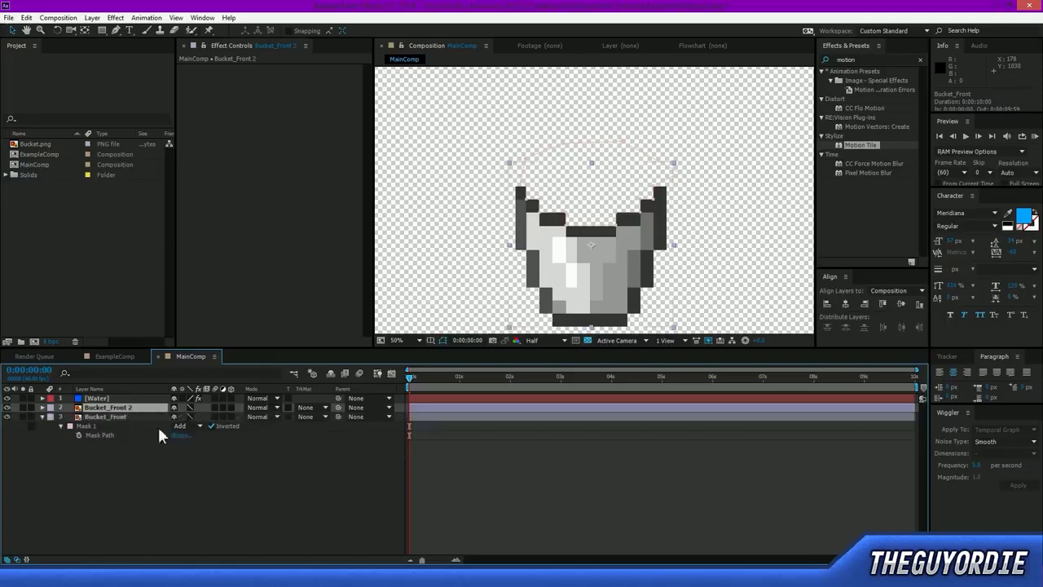
key(m)
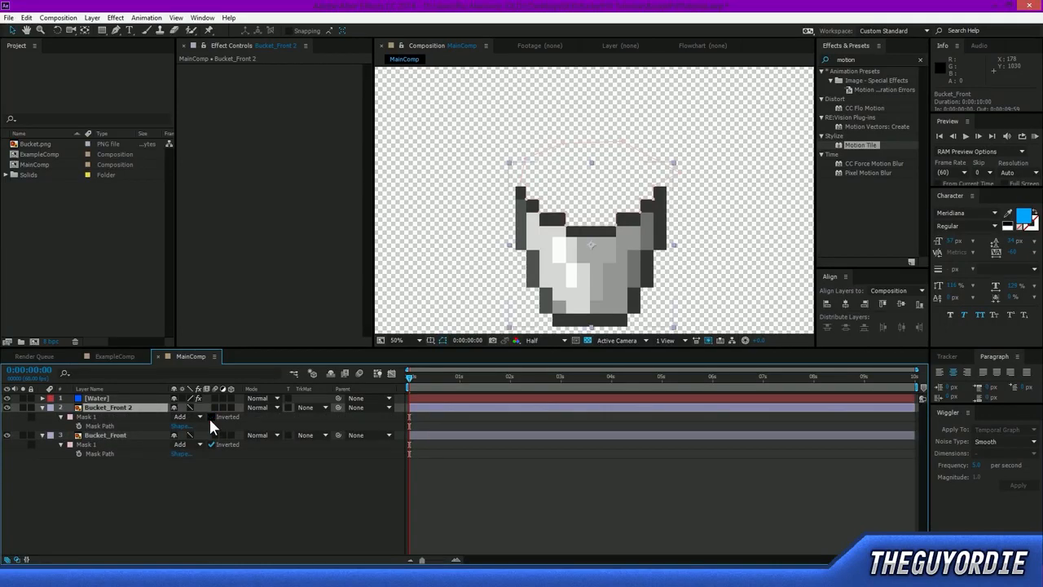
click(211, 417)
click(176, 502)
click(108, 408)
drag(628, 215, 590, 192)
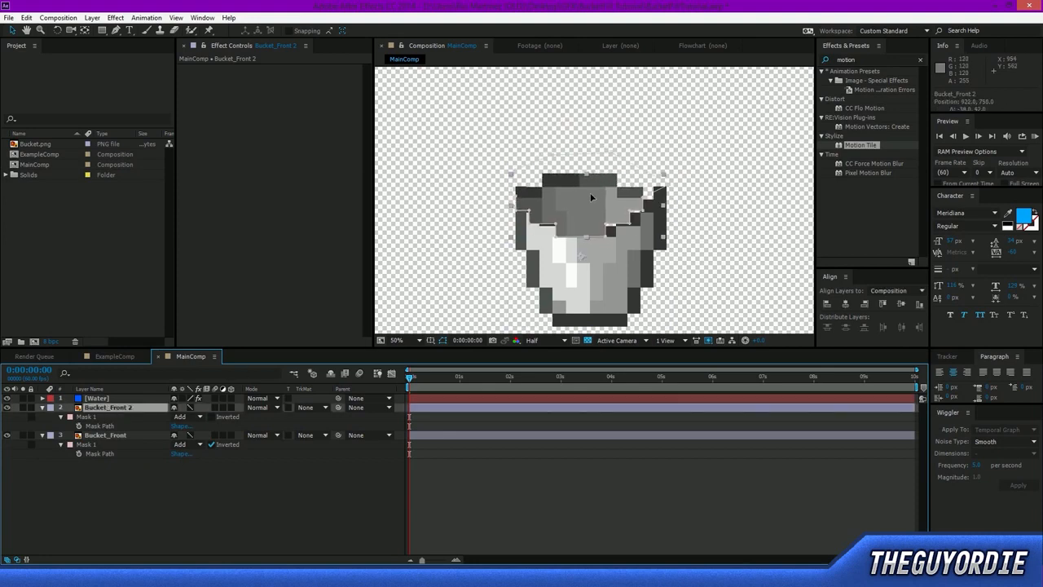
Rename the duplicated layer containing the bucket's opening to Bucket_Back.
click(130, 408)
key(Return)
click(132, 409)
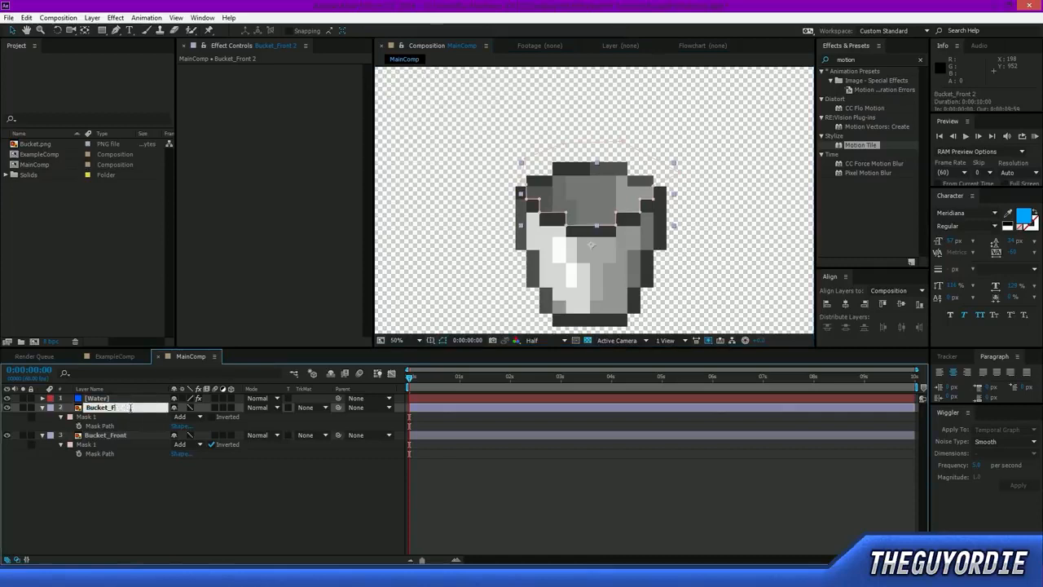
text(Back)
key(Return)
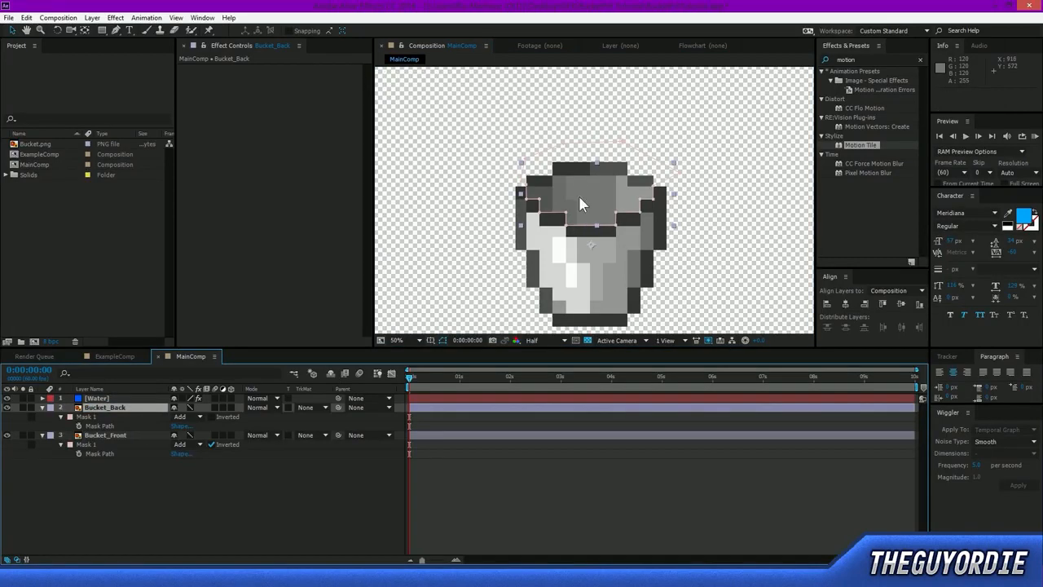
Move the bucket's back and front pieces in the composition to check that they are separate, and undo both moves.
drag(577, 193, 593, 160)
drag(599, 276, 577, 278)
key(ctrl+z)
key(ctrl+z)
click(526, 471)
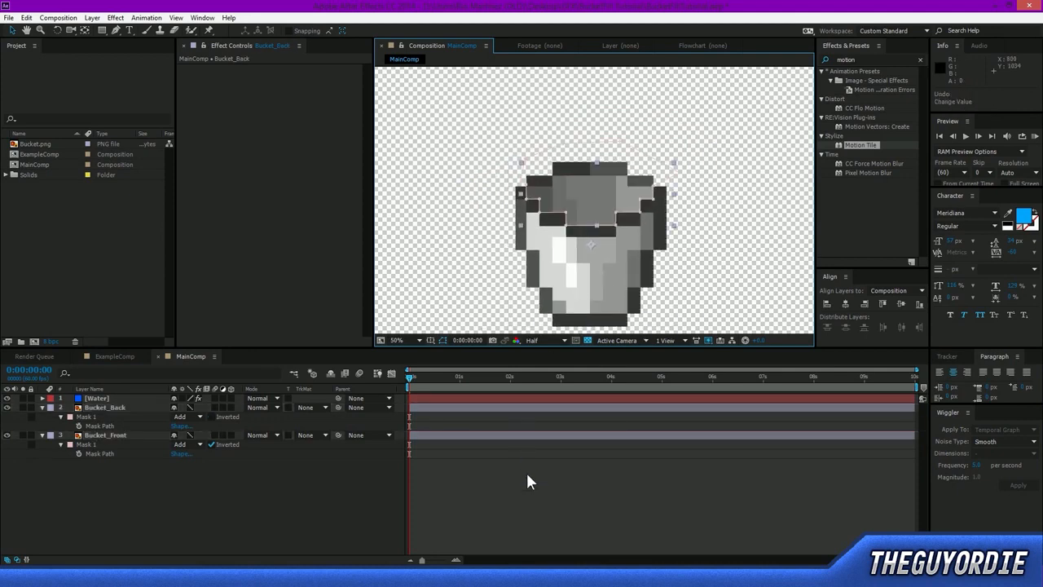
Reorder the layers so that Water lies between Bucket_Front above and Bucket_Back below, and collapse both bucket layers.
click(98, 398)
drag(101, 407, 114, 476)
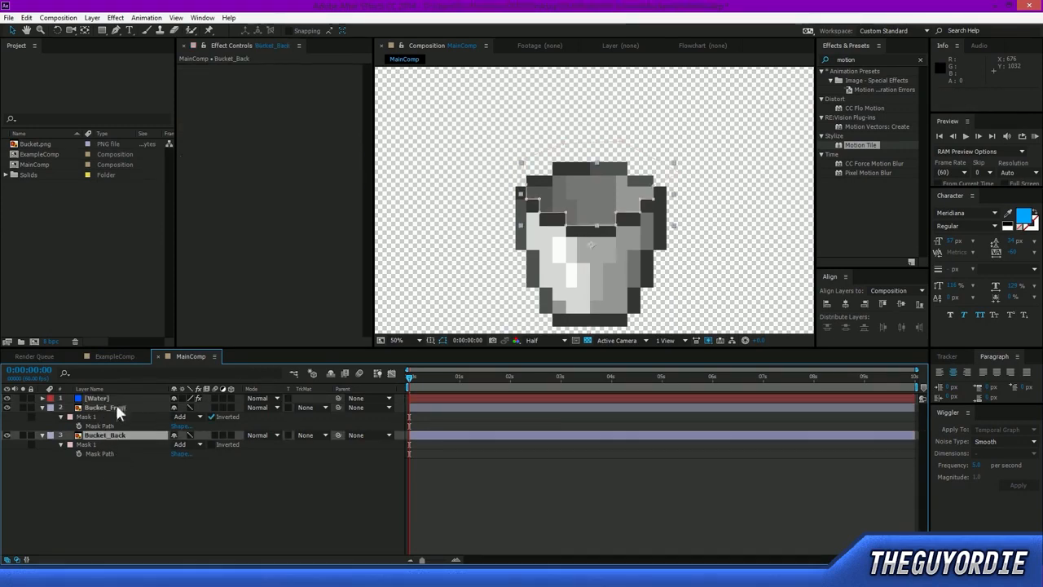
click(115, 405)
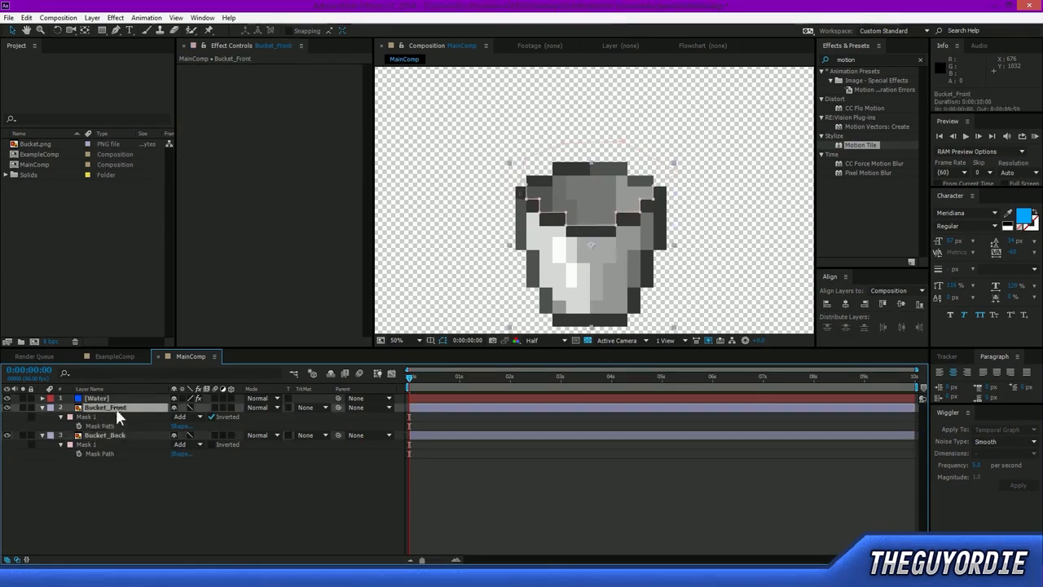
click(42, 408)
click(42, 416)
drag(96, 398, 95, 408)
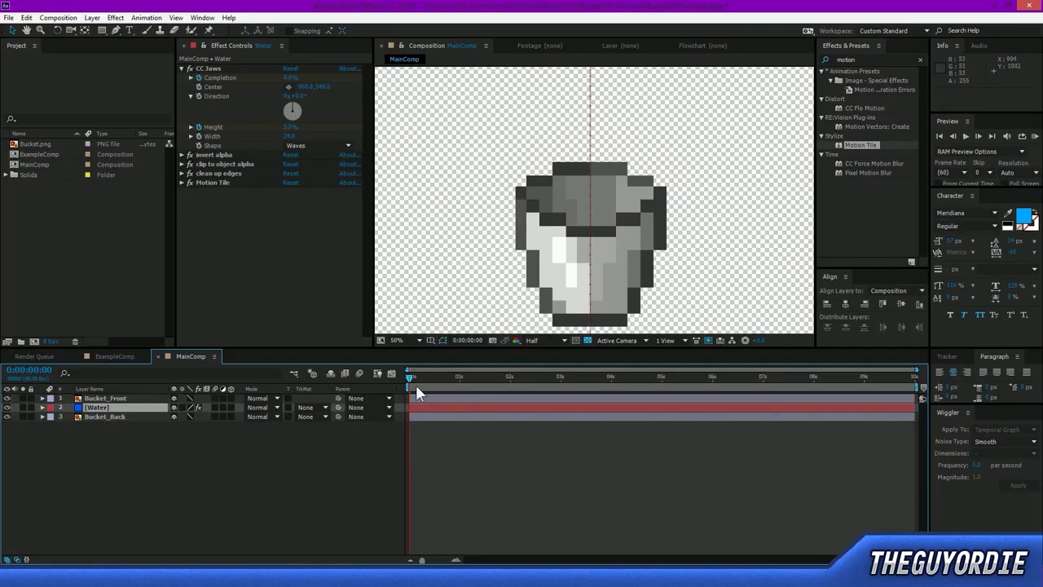
Scrub through the first two seconds to examine the stream between the bucket layers, stopping at 0:00:00:21.
drag(409, 377, 504, 391)
drag(682, 291, 684, 211)
drag(504, 383, 443, 410)
scroll(628, 204, down, 2)
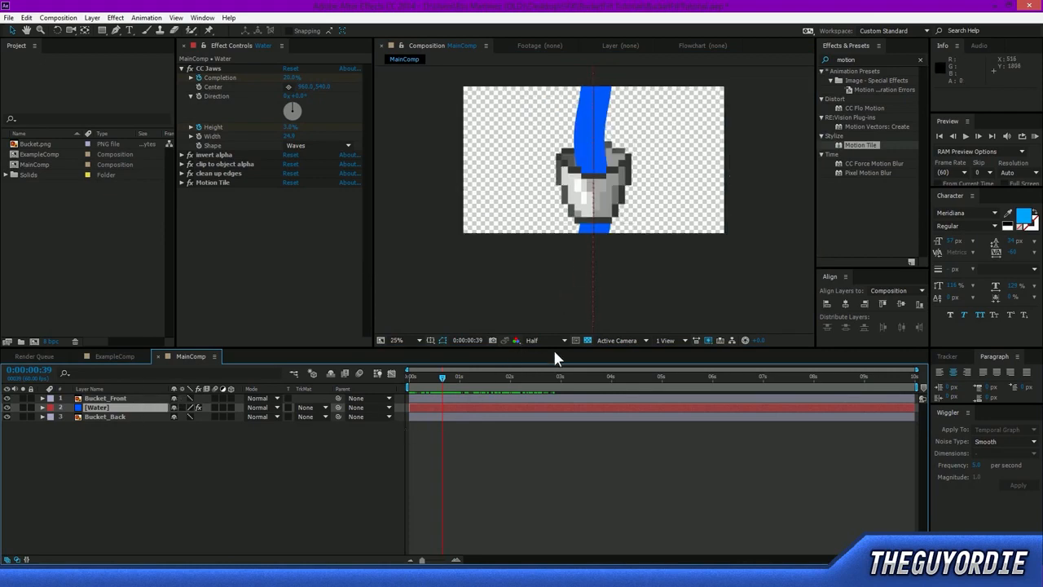
drag(443, 379, 427, 388)
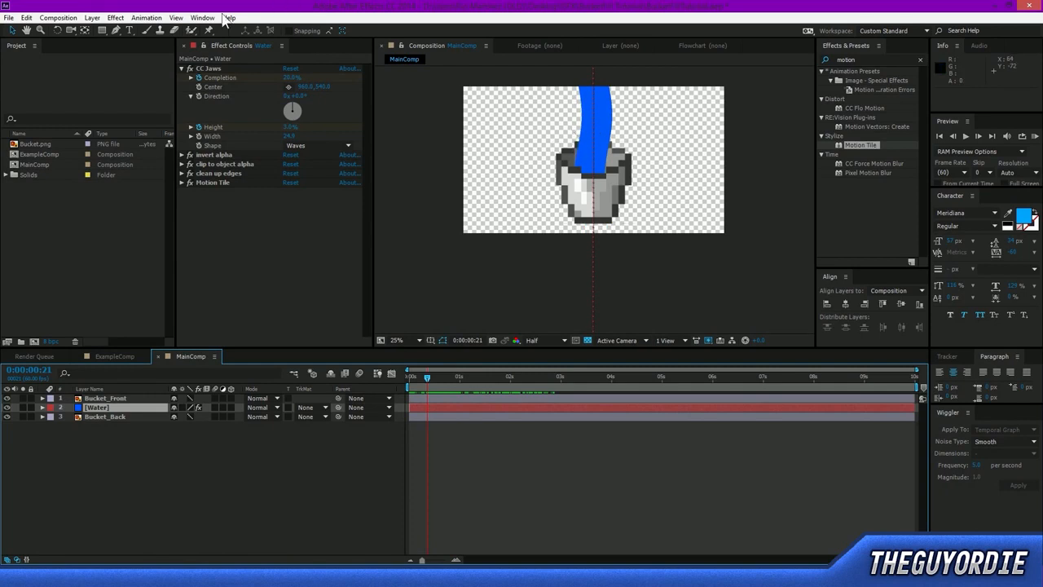
Try to hide the stream below the bucket by drawing a mask on Water with the Pen tool, and undo the mask.
click(114, 30)
click(552, 119)
click(571, 144)
click(652, 147)
click(631, 107)
click(552, 119)
mouse_move(425, 383)
mouse_down()
mouse_move(437, 379)
mouse_move(415, 385)
mouse_move(439, 385)
mouse_up()
scroll(663, 186, up, 2)
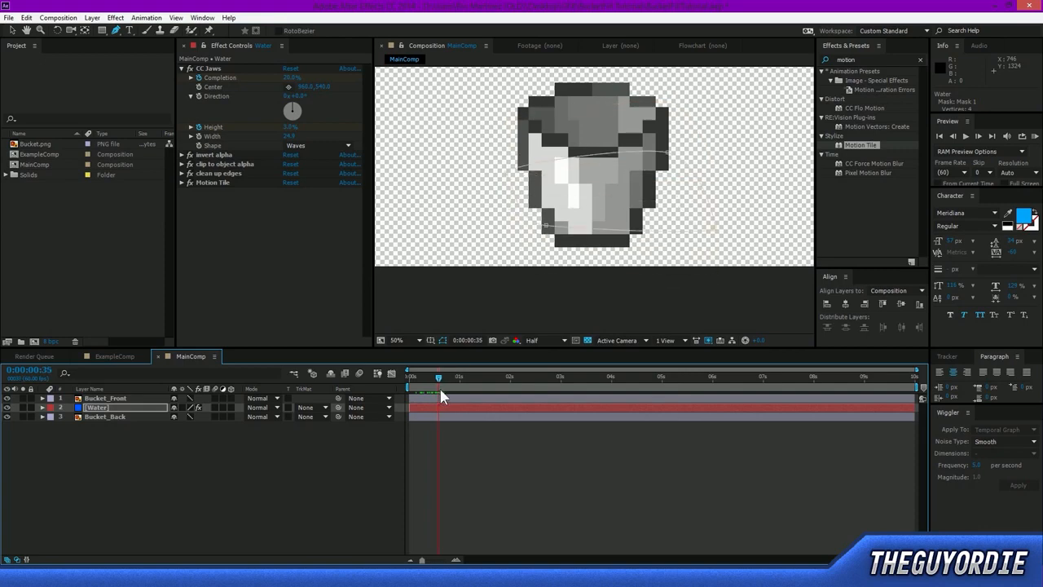
key(ctrl+z)
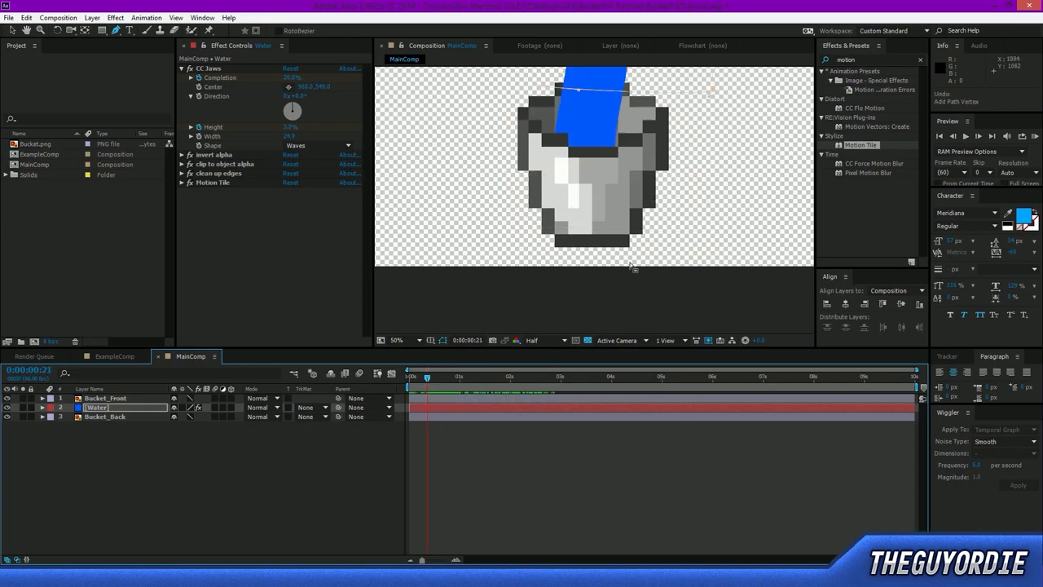
key(comma)
key(ctrl+z)
click(12, 31)
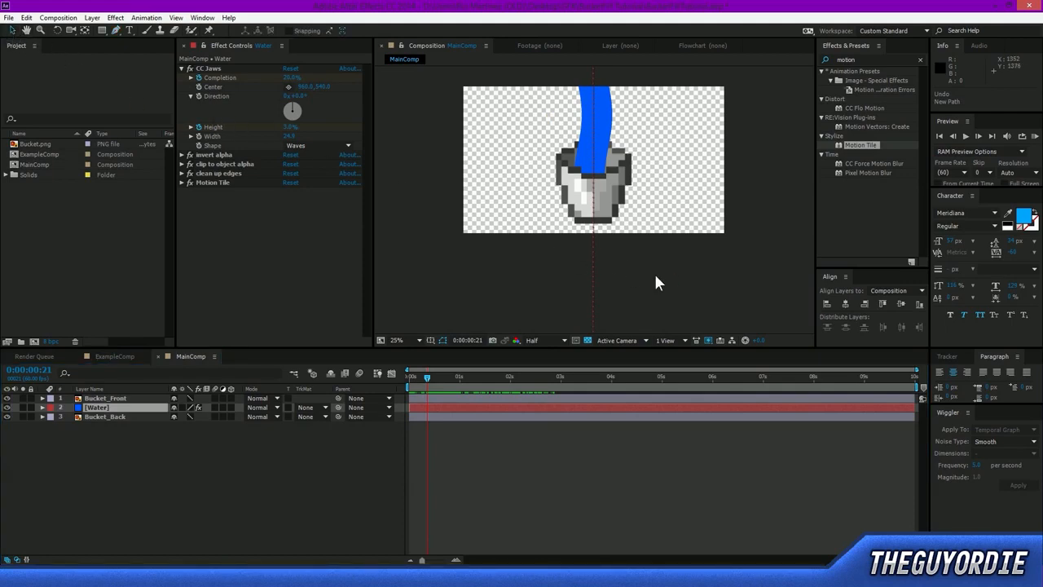
click(658, 269)
click(252, 456)
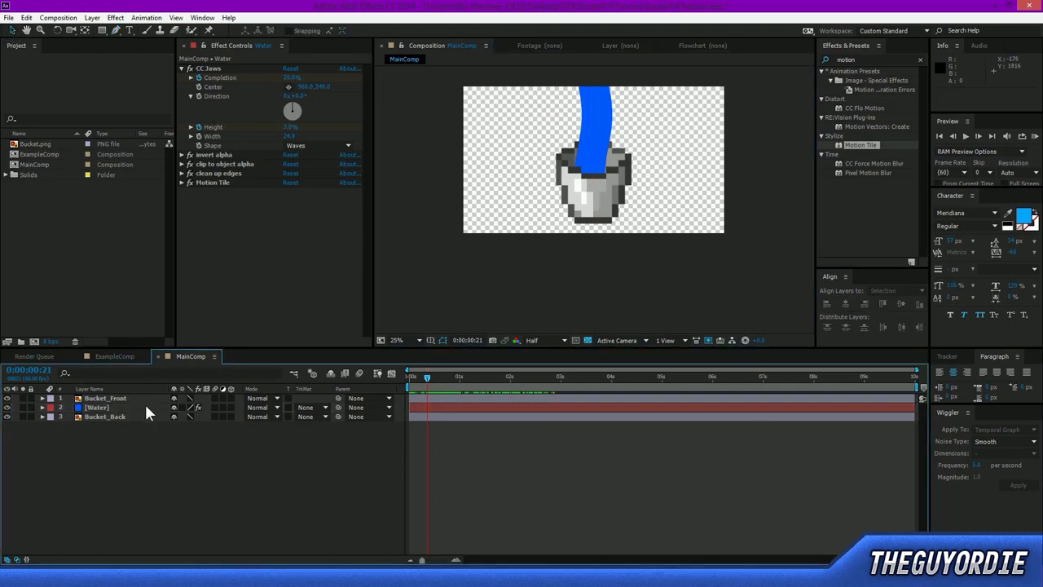
Create a comp-sized blue solid and move it straight down to about 960, 1392, covering the frame's lower strip below the bucket's opening.
click(136, 407)
click(262, 498)
key(ctrl+y)
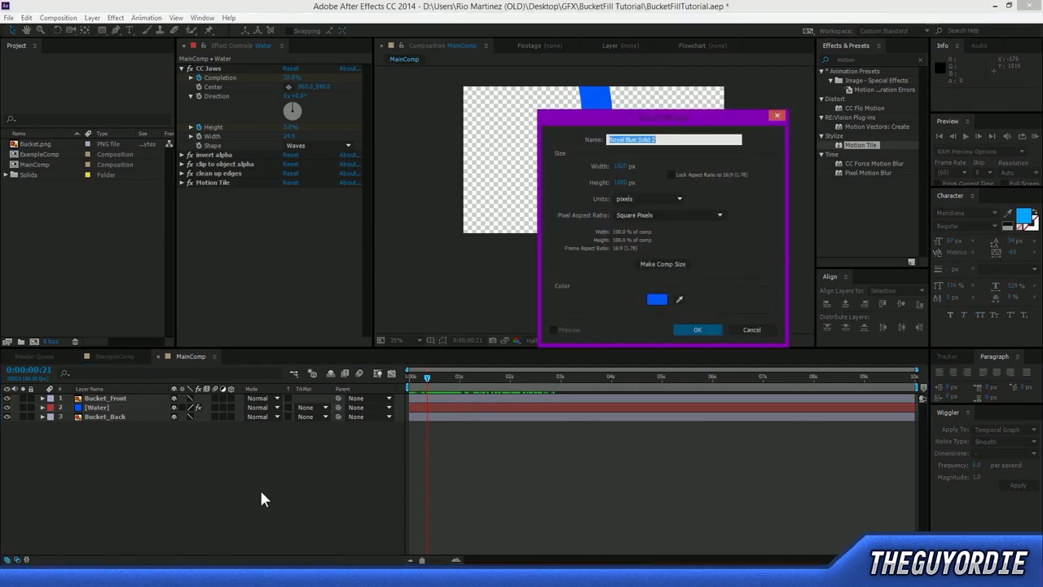
click(690, 329)
drag(653, 155, 652, 271)
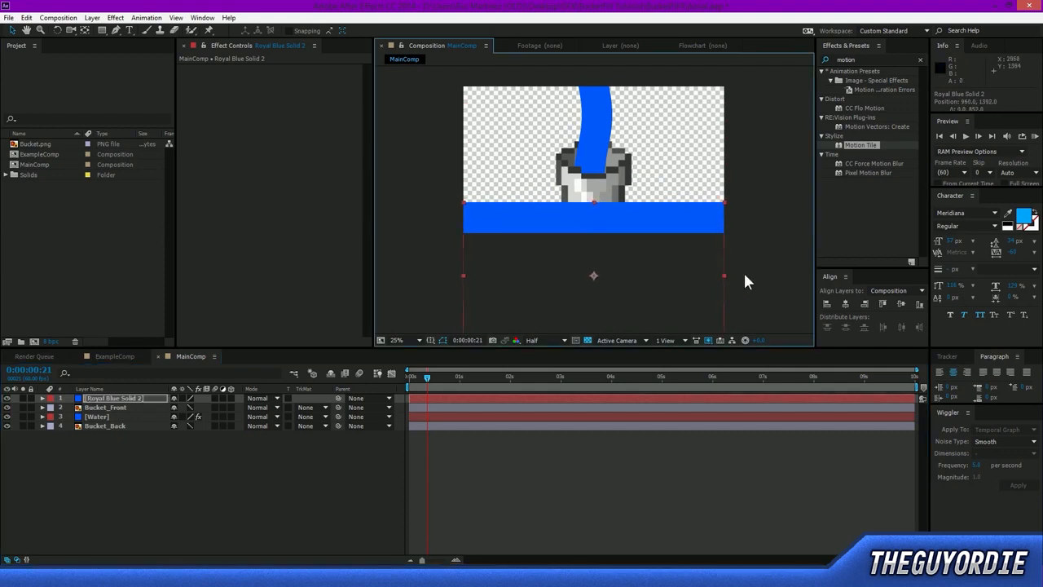
Hide Royal Blue Solid 2, place it directly above Water, and set Water's track matte to Alpha Inverted Matte of that solid.
click(7, 397)
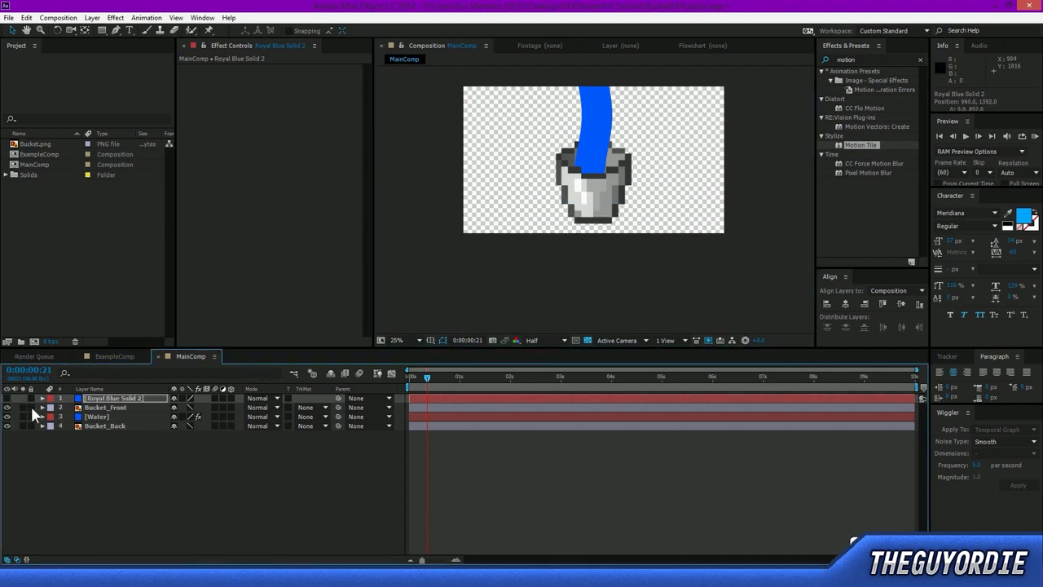
drag(112, 398, 113, 410)
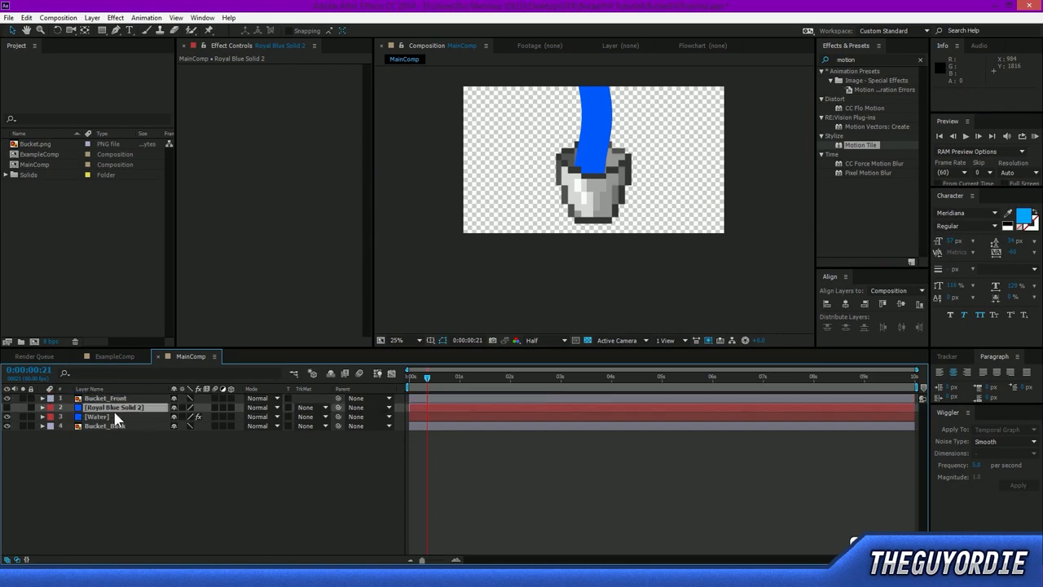
click(107, 415)
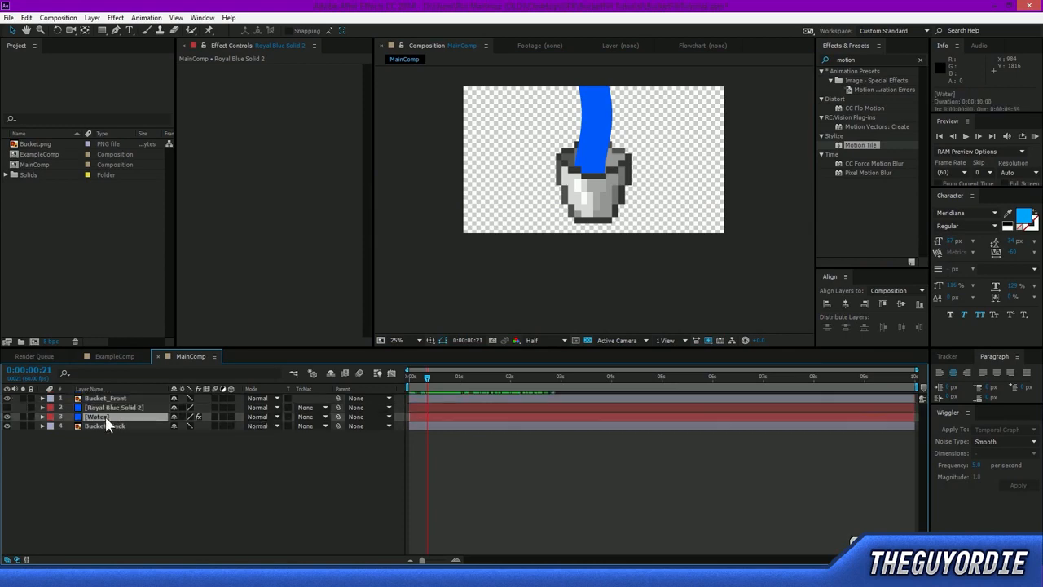
click(257, 416)
click(249, 419)
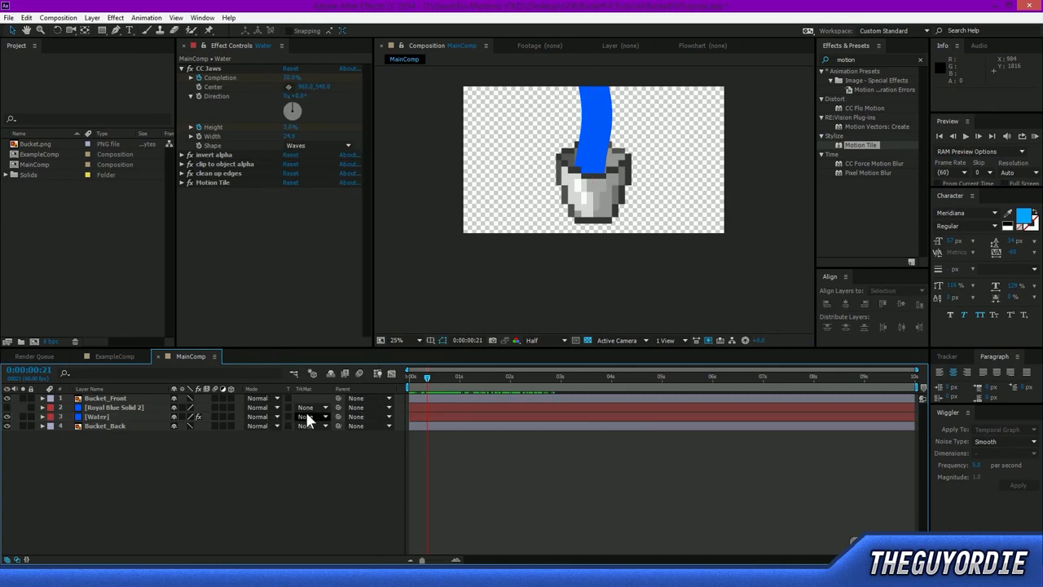
click(306, 414)
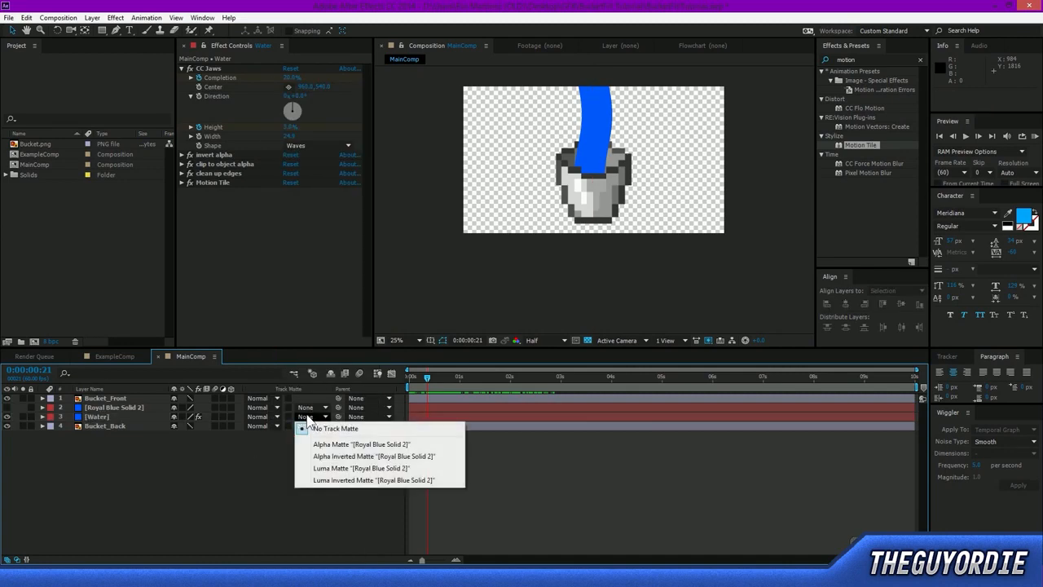
click(327, 456)
Scrub the animation and toggle the visibility of Royal Blue Solid 2 to check how the matte cuts off the stream below the bucket.
drag(433, 377, 508, 383)
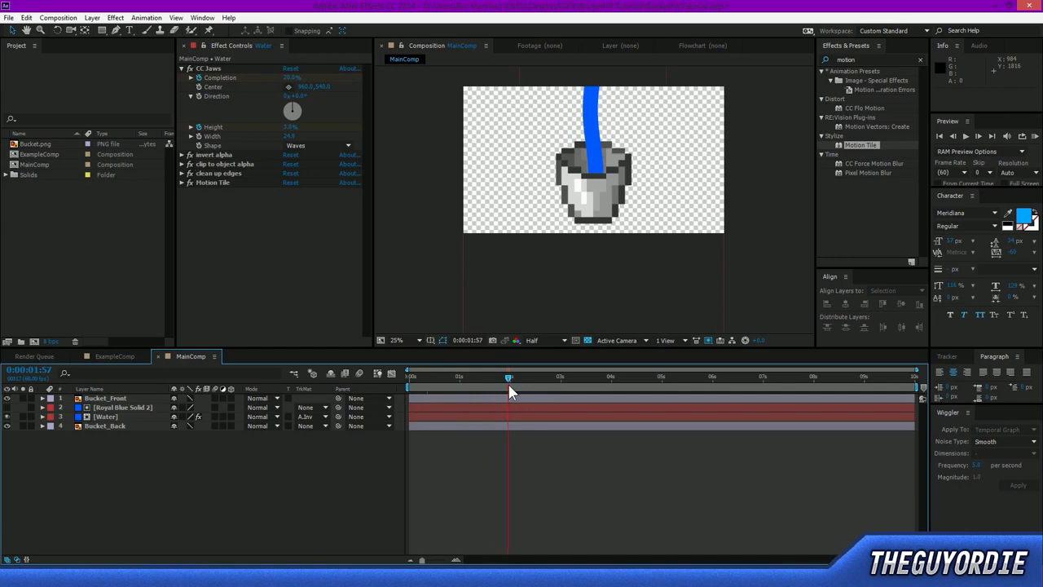
click(7, 408)
click(7, 407)
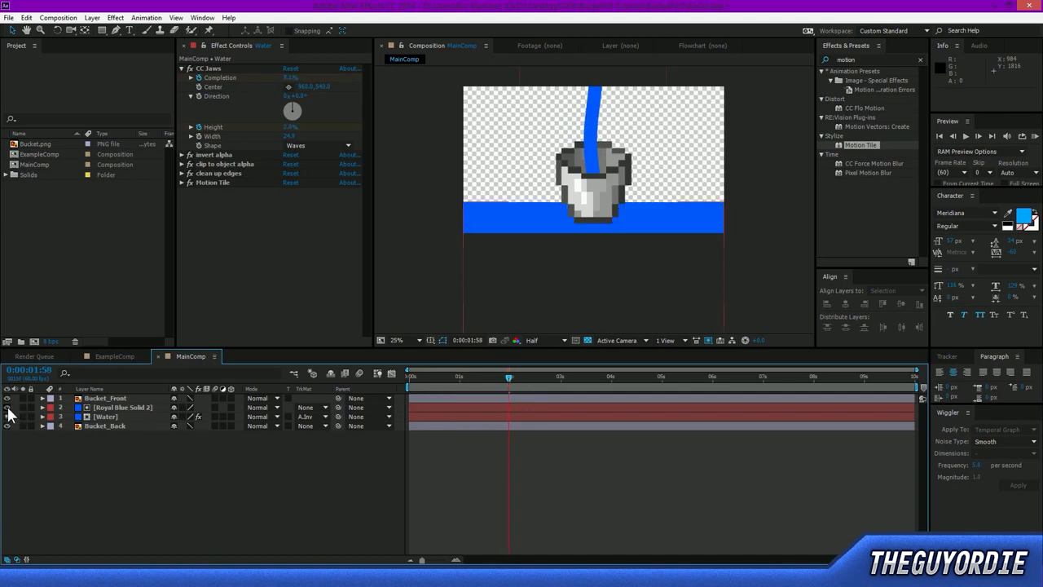
click(578, 301)
drag(578, 300, 576, 293)
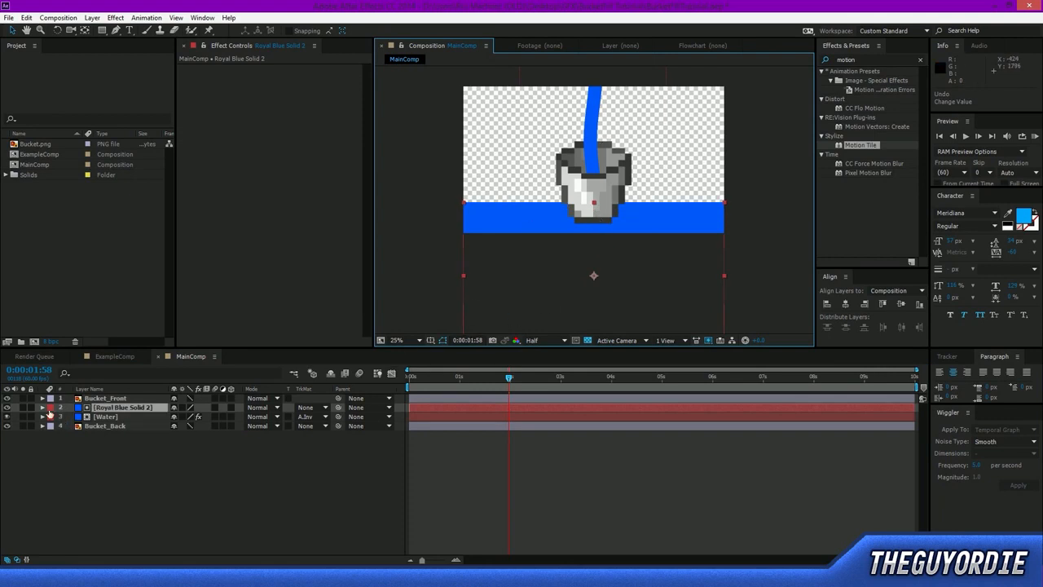
click(8, 408)
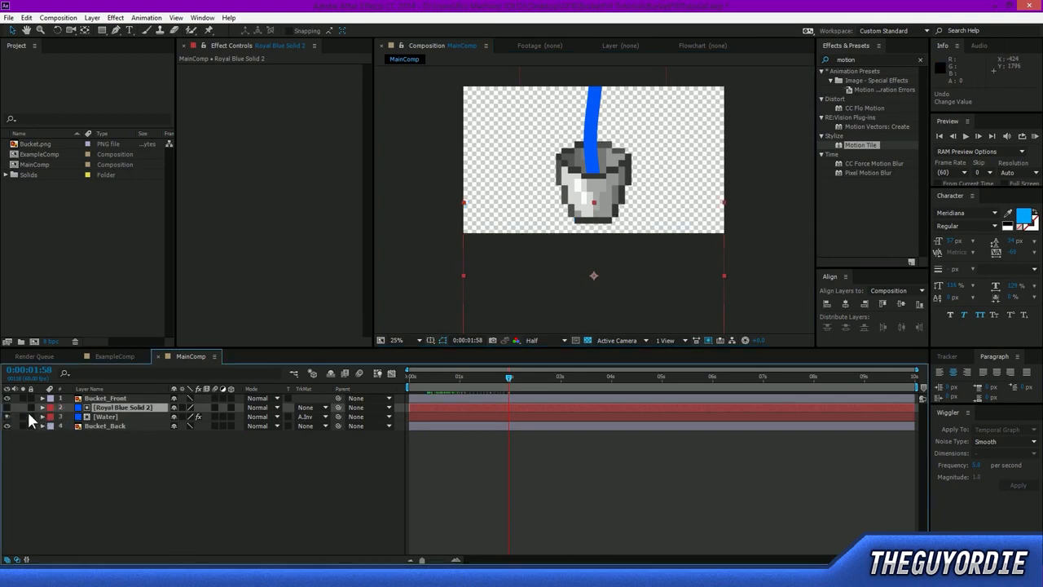
drag(509, 377, 498, 396)
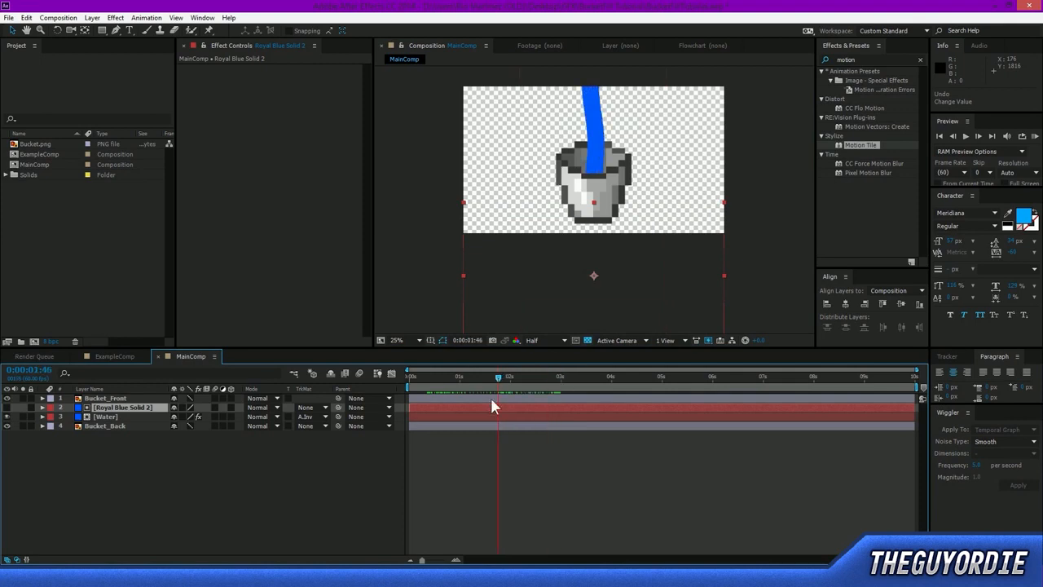
Show Royal Blue Solid 2, raise it above the bucket's opening to test the inverted matte, hide it, and return it below the opening.
click(7, 407)
drag(606, 306, 613, 136)
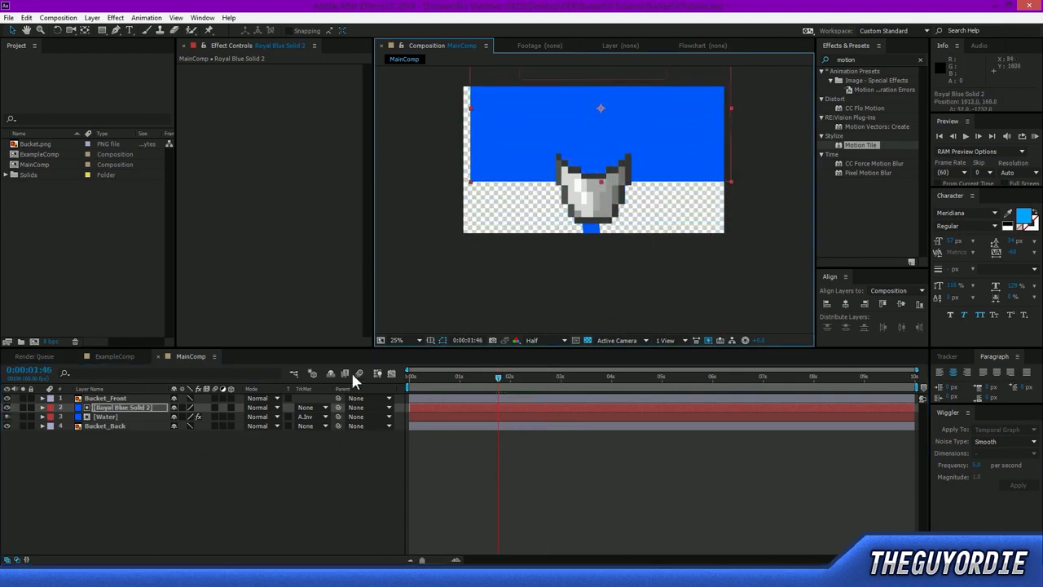
click(8, 407)
click(506, 376)
click(135, 406)
drag(693, 115, 689, 328)
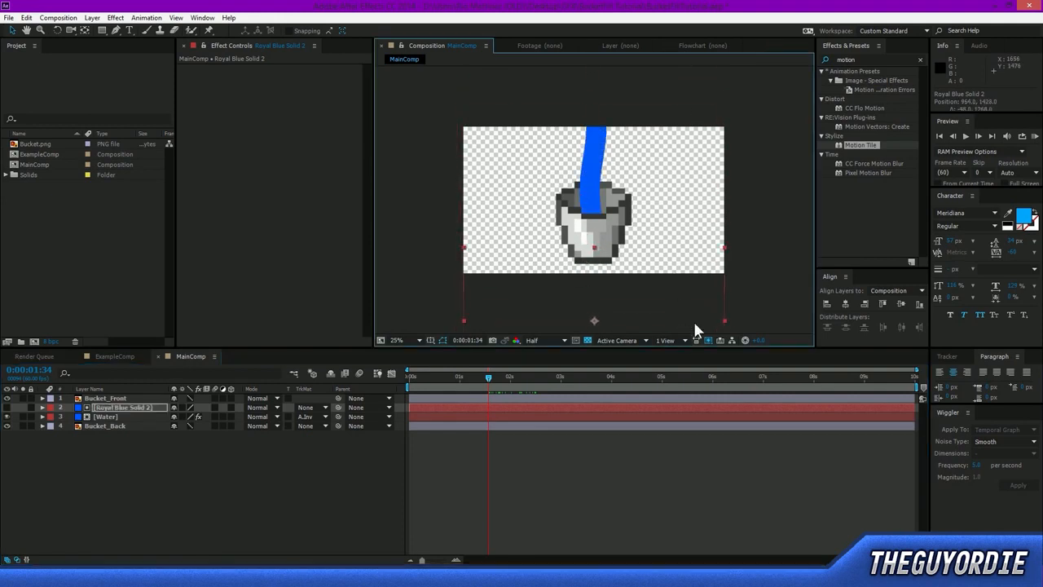
Preview the stream animation and check several frames to see how the water is cut off inside the bucket.
click(780, 277)
drag(781, 277, 772, 245)
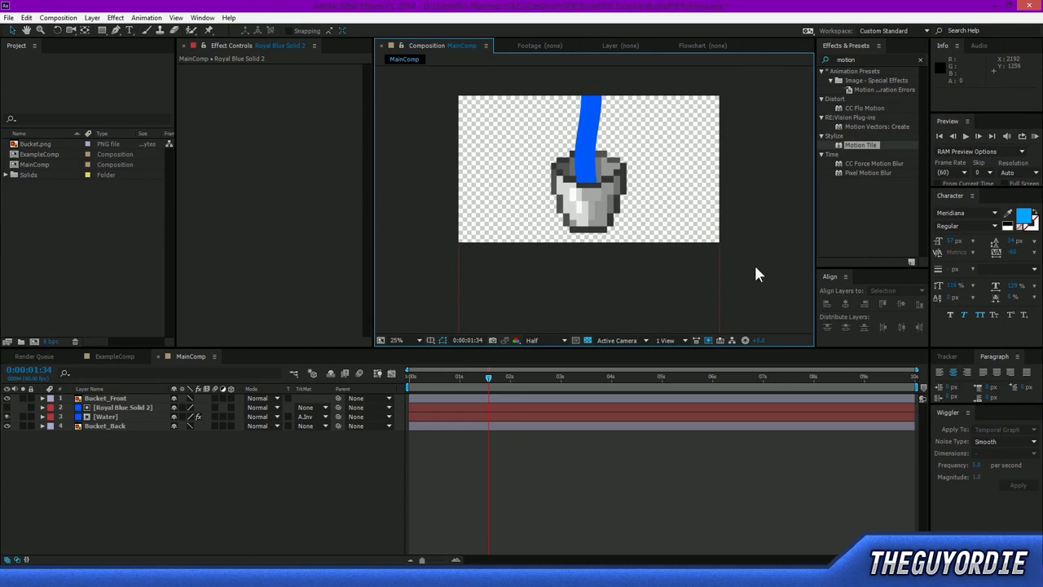
key(KP_0)
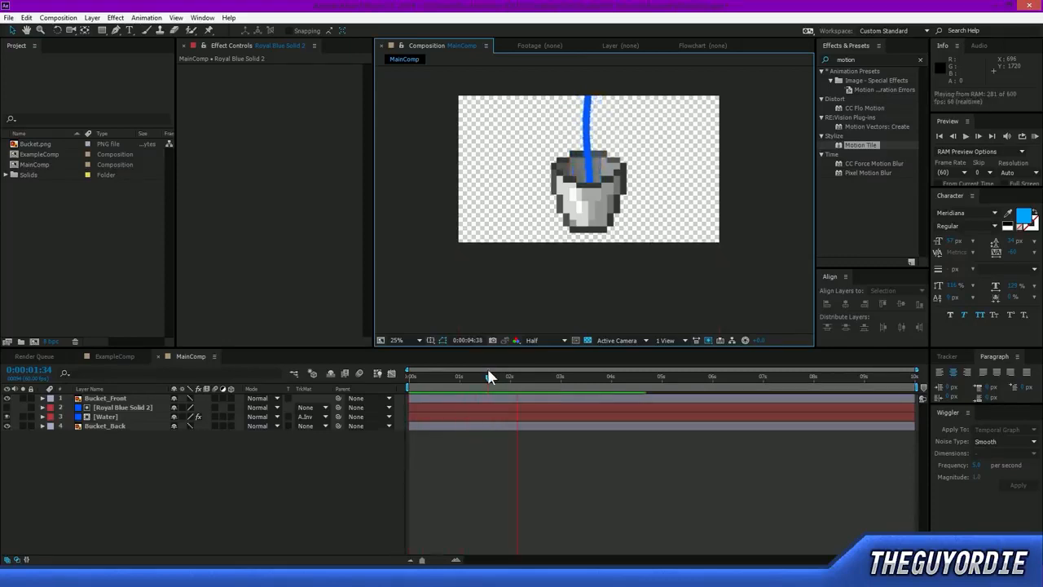
click(488, 375)
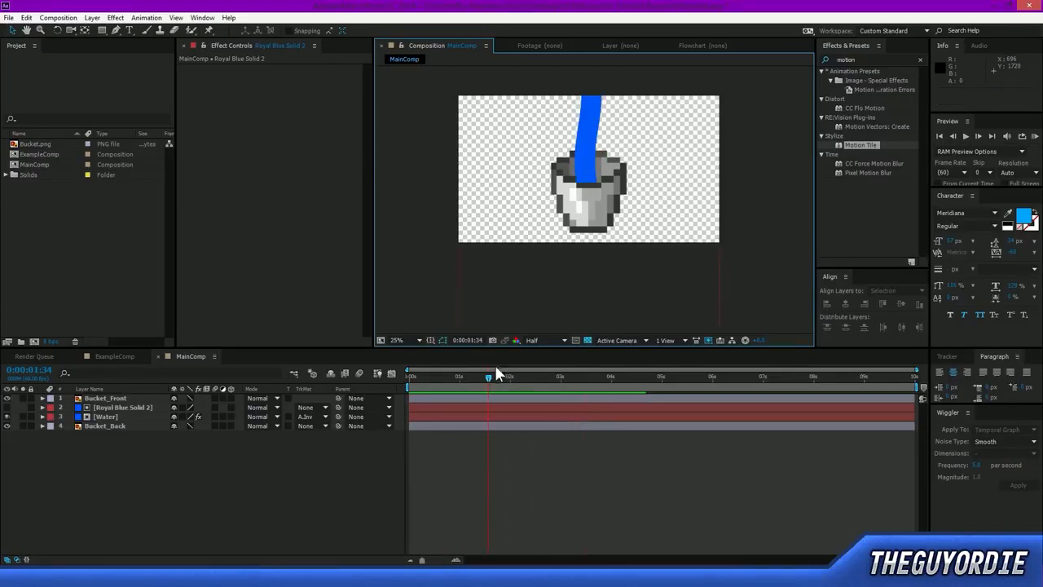
drag(490, 377, 507, 380)
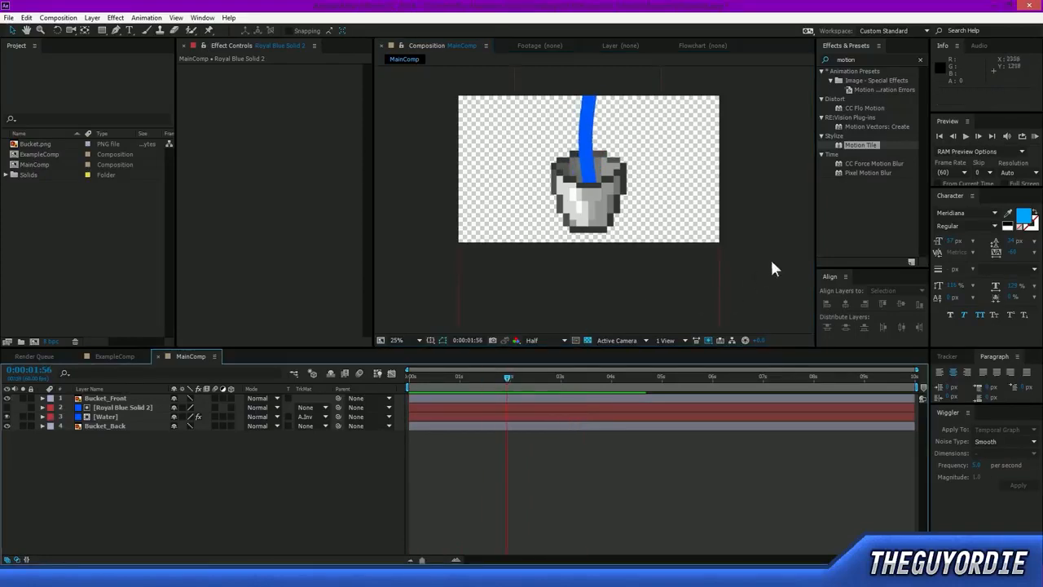
Duplicate the Bucket_Back layer and rename the copy Bucket_Back_TrackMatte.
key(period)
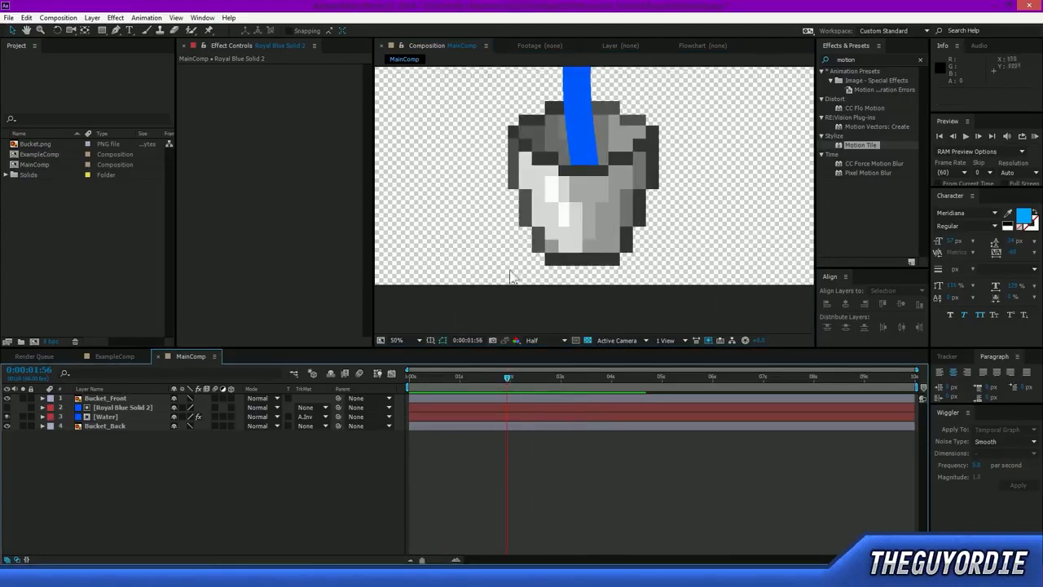
click(96, 424)
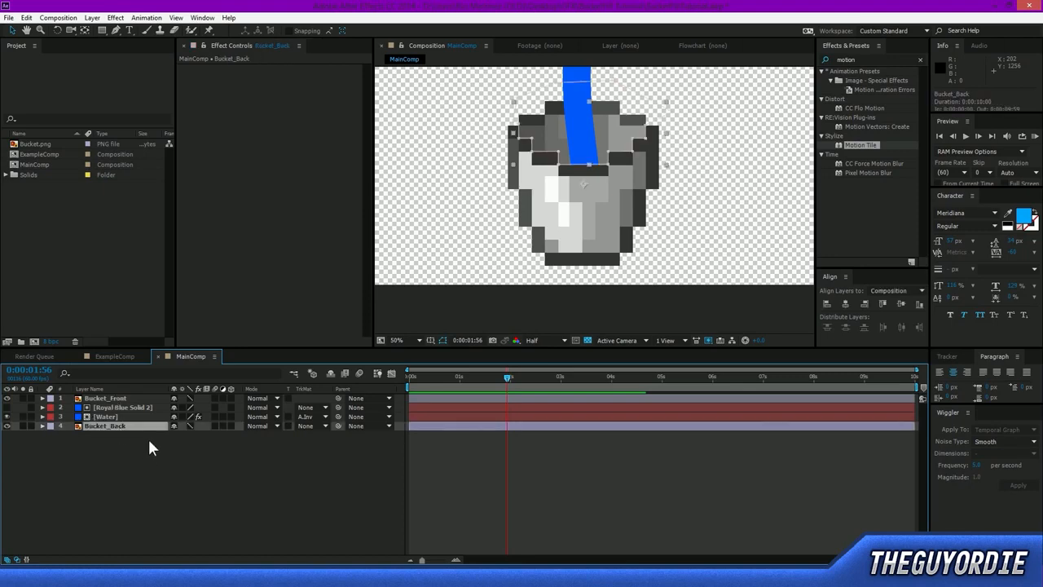
key(ctrl+d)
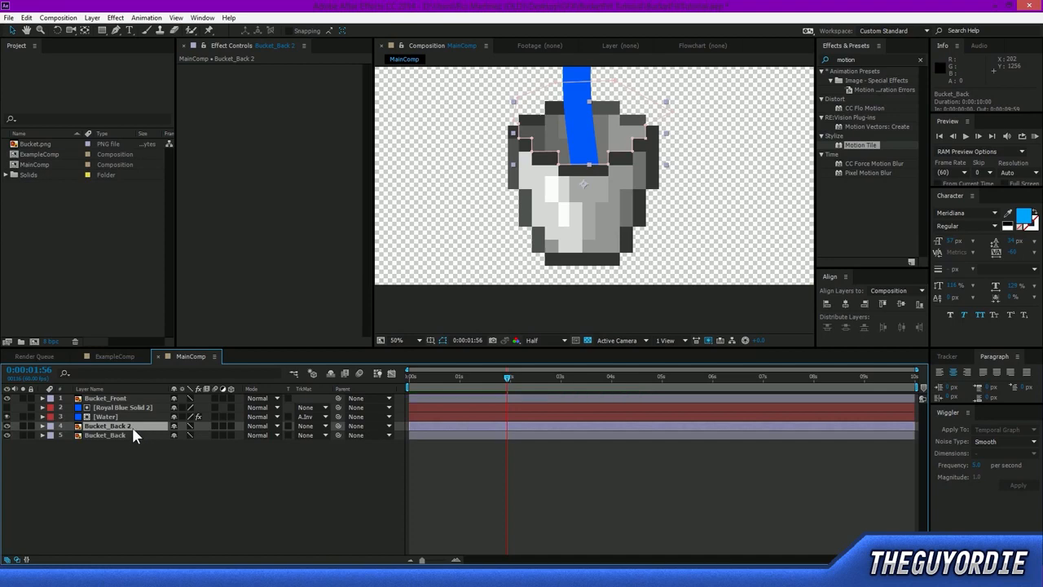
key(Return)
click(132, 426)
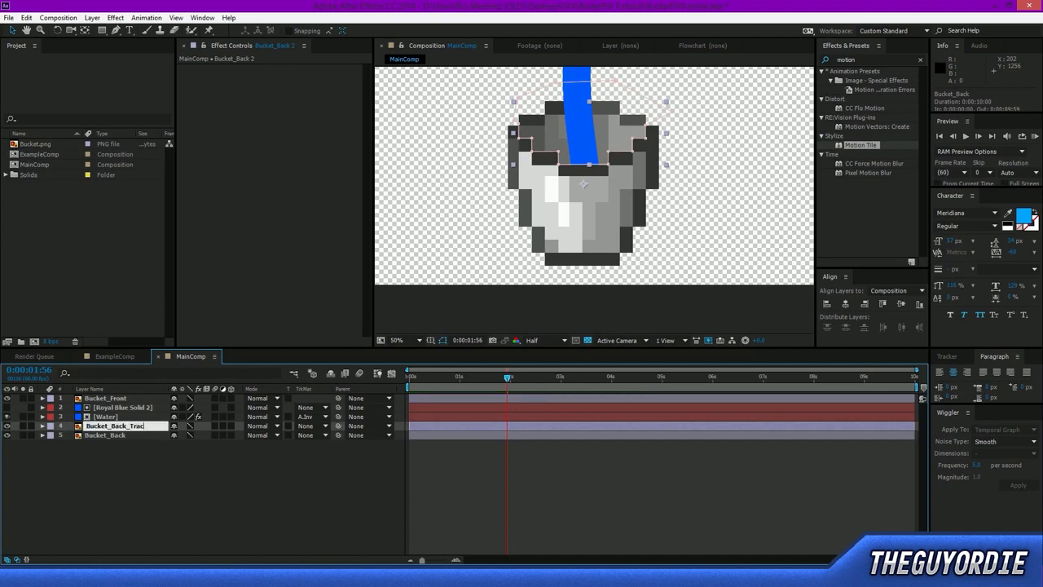
text(_TrackMatte)
key(Return)
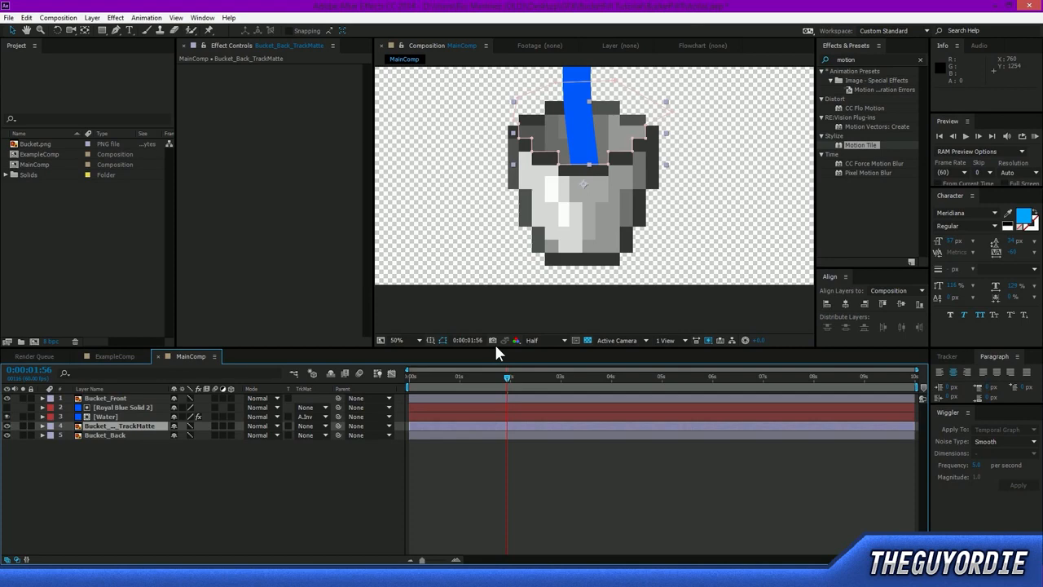
Create a comp-sized blue solid, place it between Bucket_Back_TrackMatte and Bucket_Back, and rename it Filling Up Water.
key(ctrl+y)
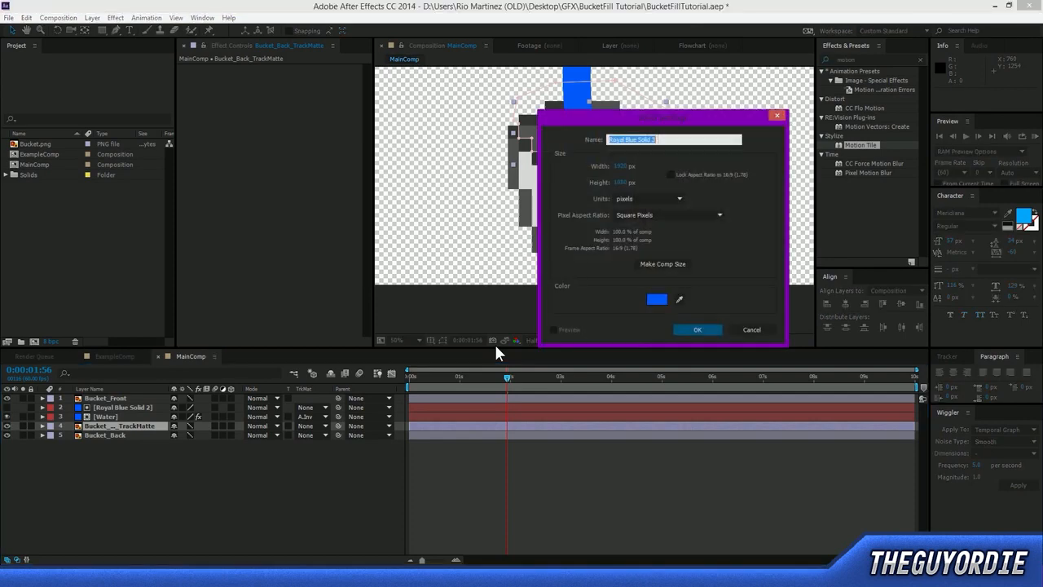
click(706, 331)
drag(105, 427, 108, 438)
key(Return)
text(Fillin)
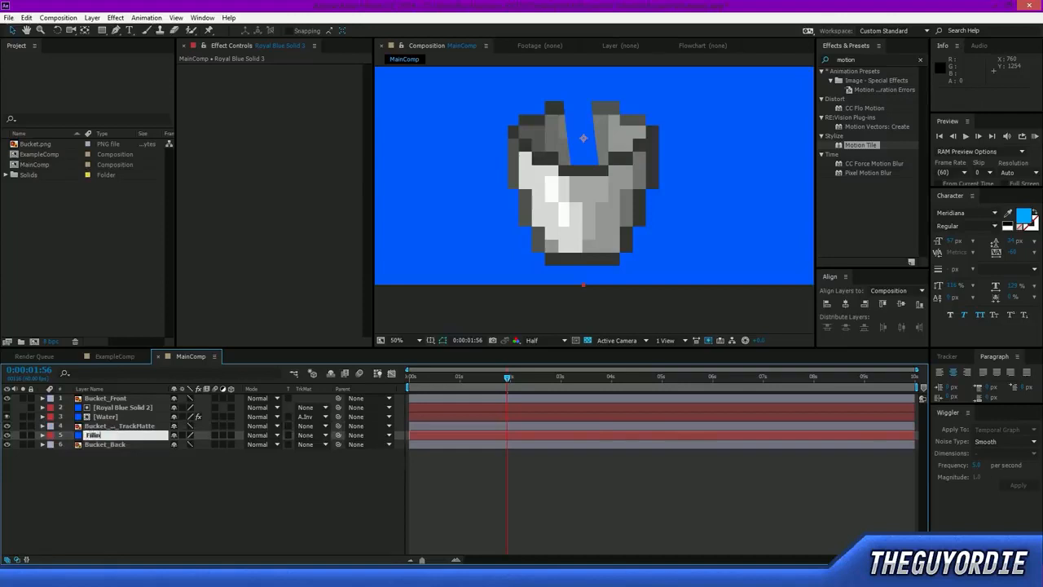
text(g Up Water)
key(Return)
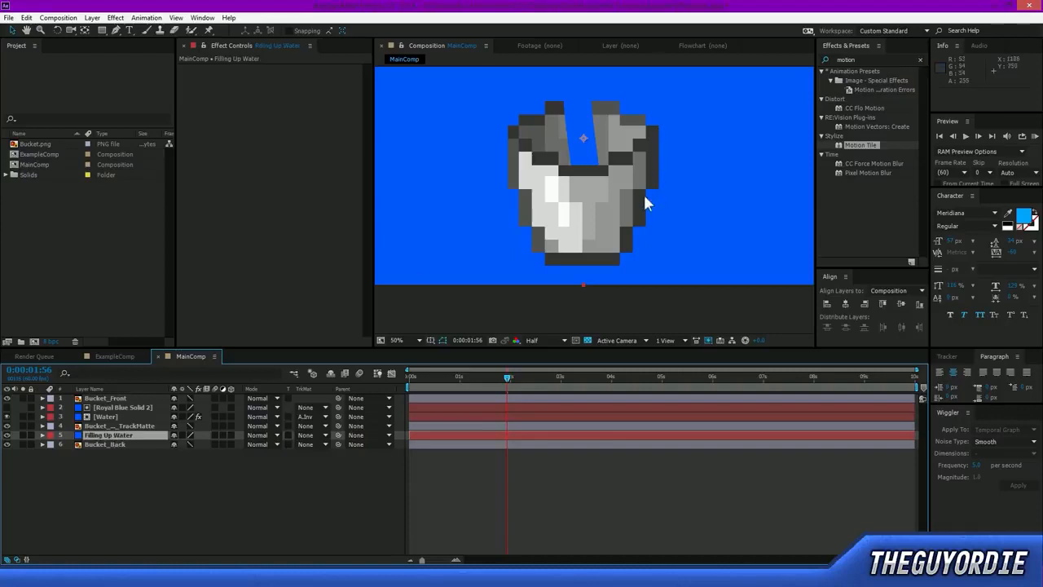
Apply the CC Jaws effect to Filling Up Water and set its Completion to 73%.
key(comma)
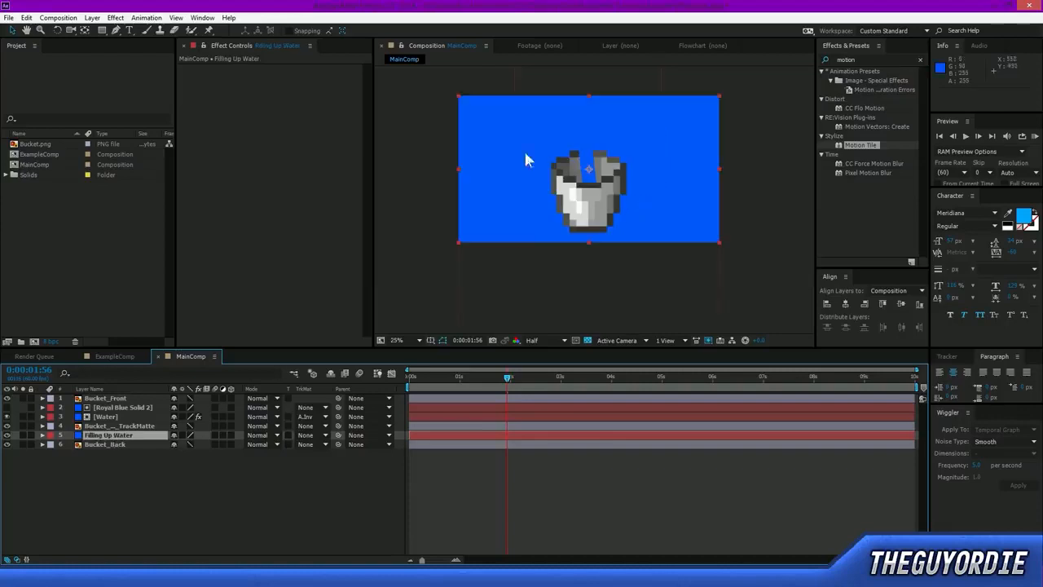
click(855, 53)
text(jaws)
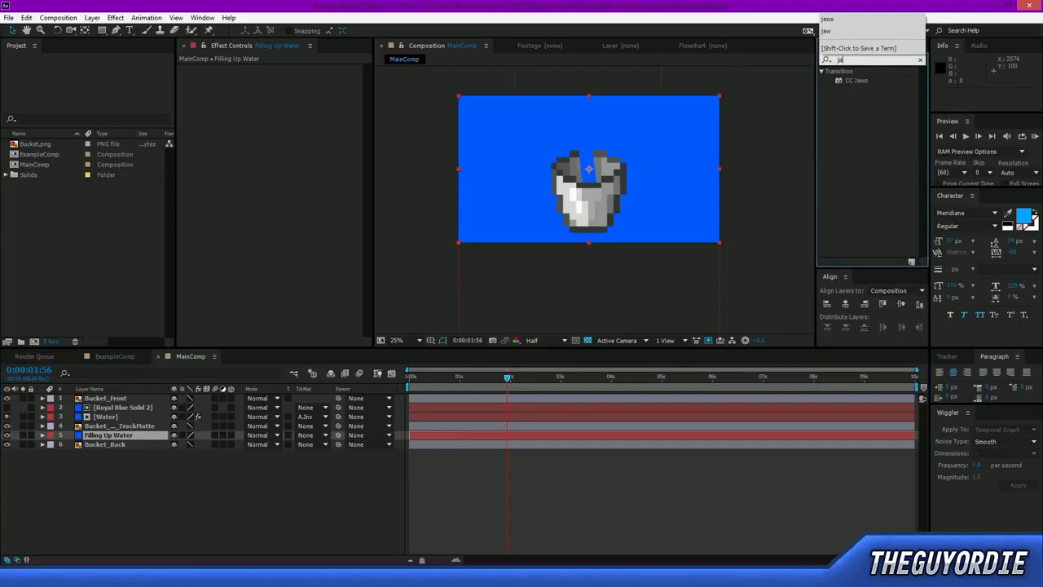
drag(853, 88, 119, 437)
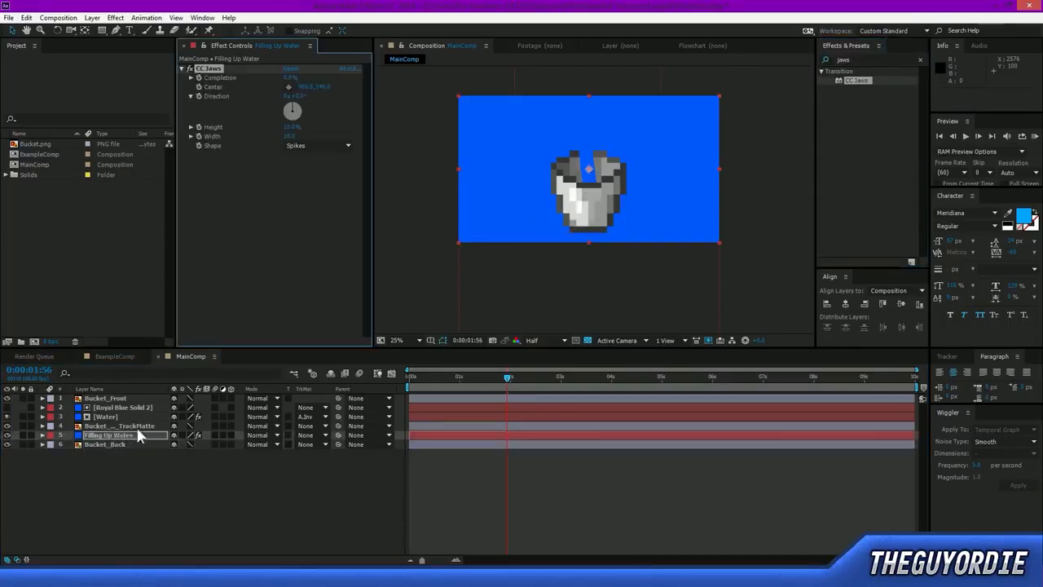
drag(289, 82, 319, 77)
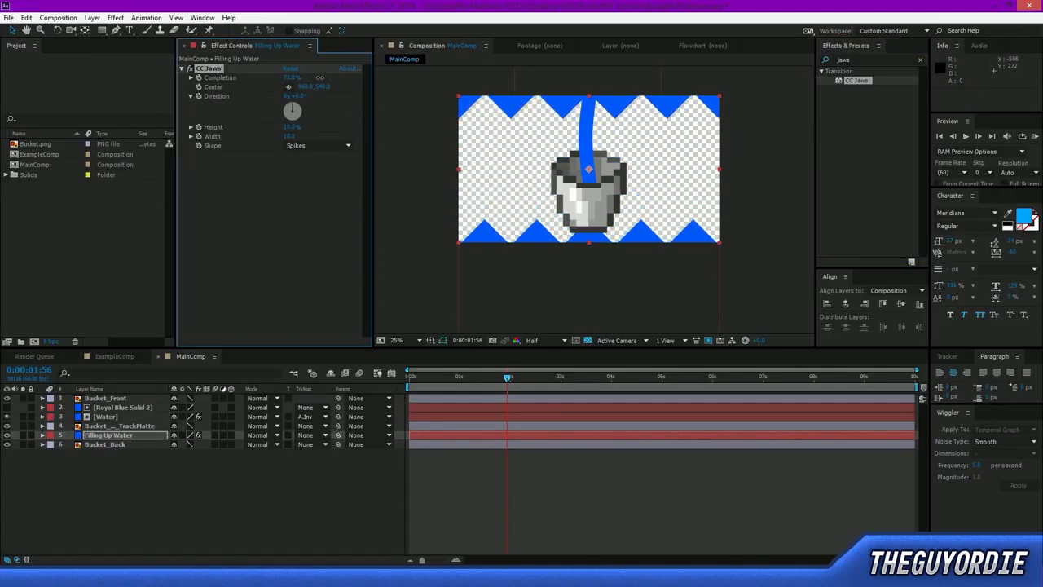
Set the CC Jaws Width to 25, Height to 3% and Shape to Waves.
click(290, 136)
key(Return)
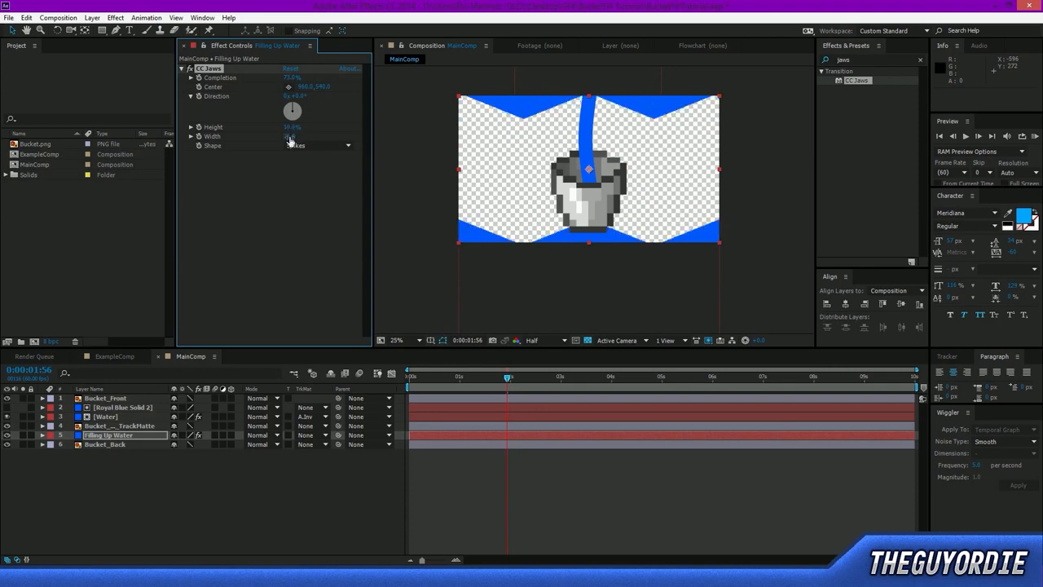
drag(290, 130, 285, 130)
click(301, 146)
click(303, 191)
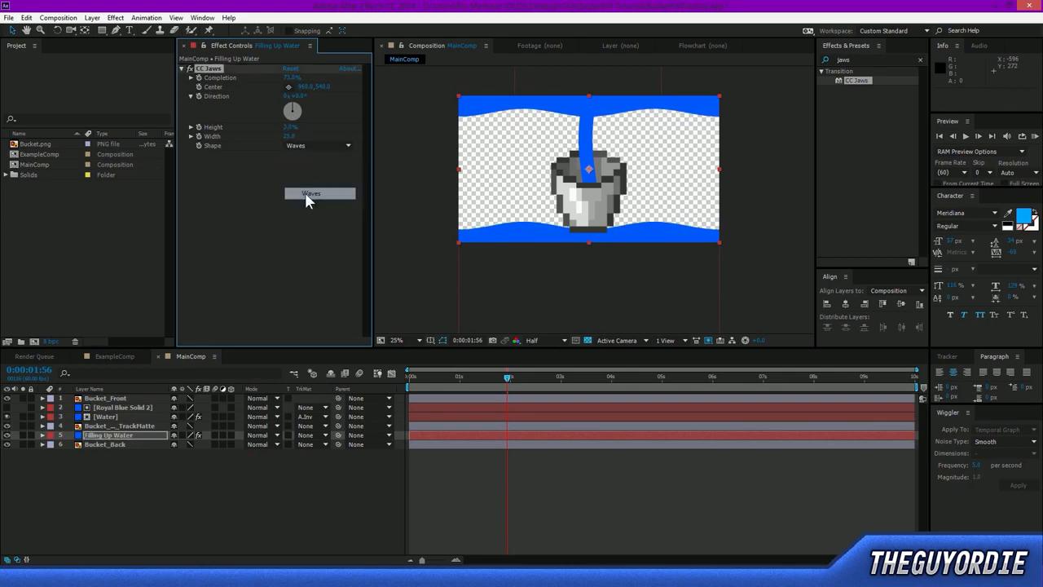
Try raising Filling Up Water in the frame and adjusting its CC Jaws Completion, and undo these changes.
drag(673, 215, 676, 186)
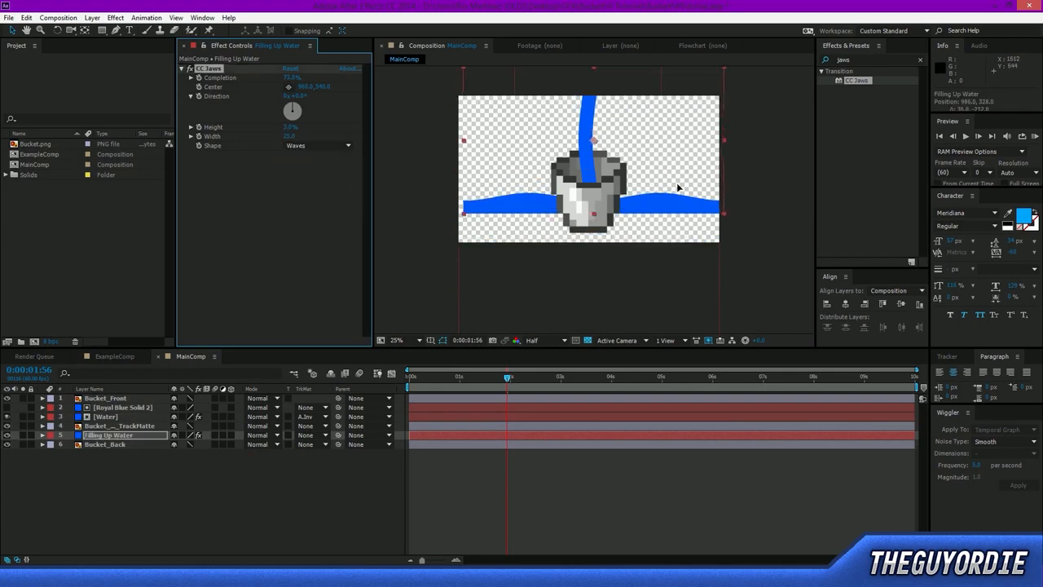
mouse_move(290, 78)
mouse_down()
mouse_move(326, 77)
mouse_move(286, 86)
mouse_up()
drag(683, 168, 681, 184)
key(ctrl+z)
key(ctrl+z)
key(ctrl+z)
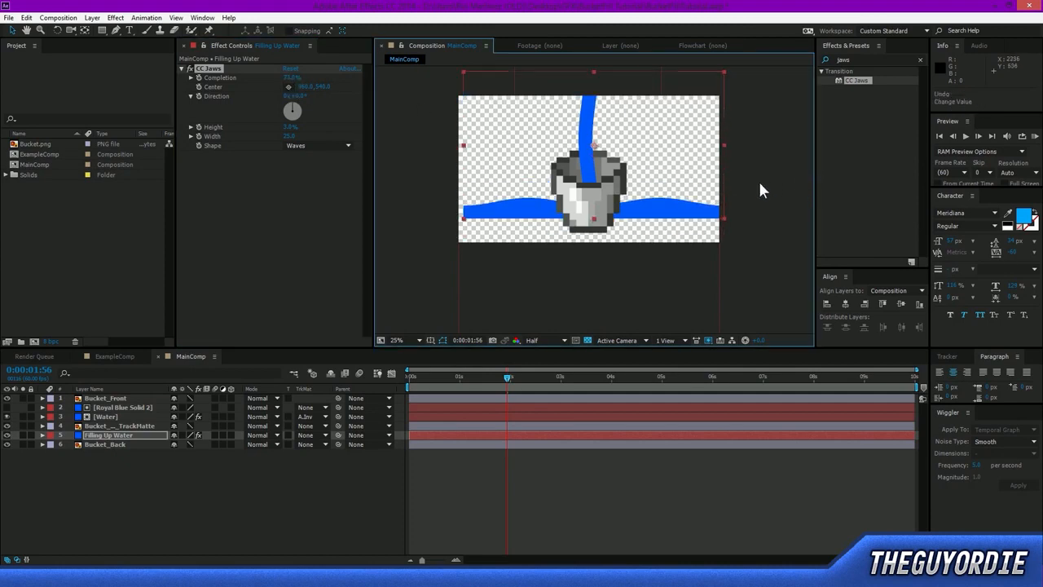
key(ctrl+z)
Set the CC Jaws Completion to 63% and add Motion Tile after it with Mirror Edges on and Output Height about 610.
drag(291, 78, 288, 86)
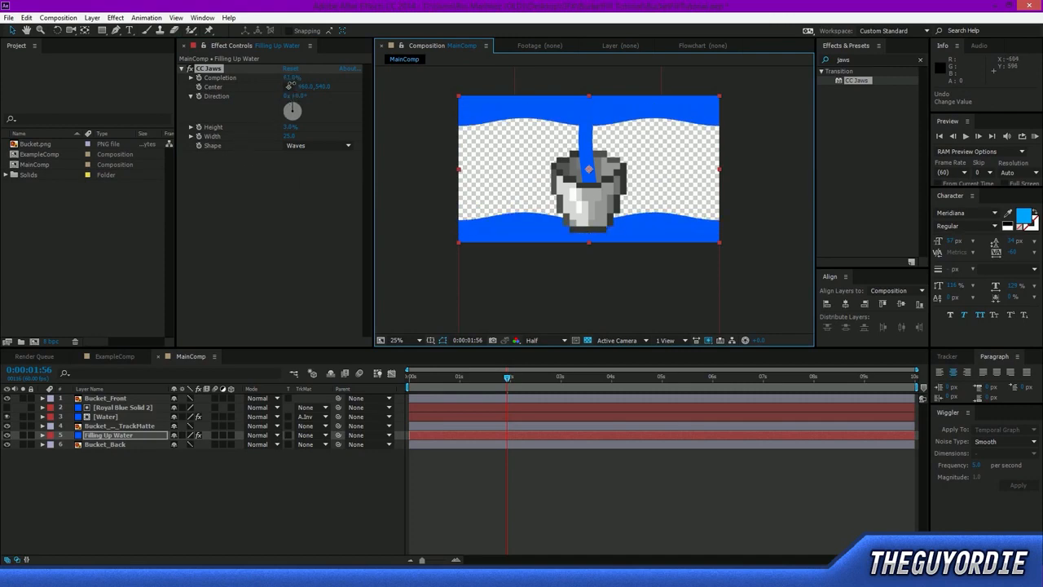
click(865, 59)
text(motion)
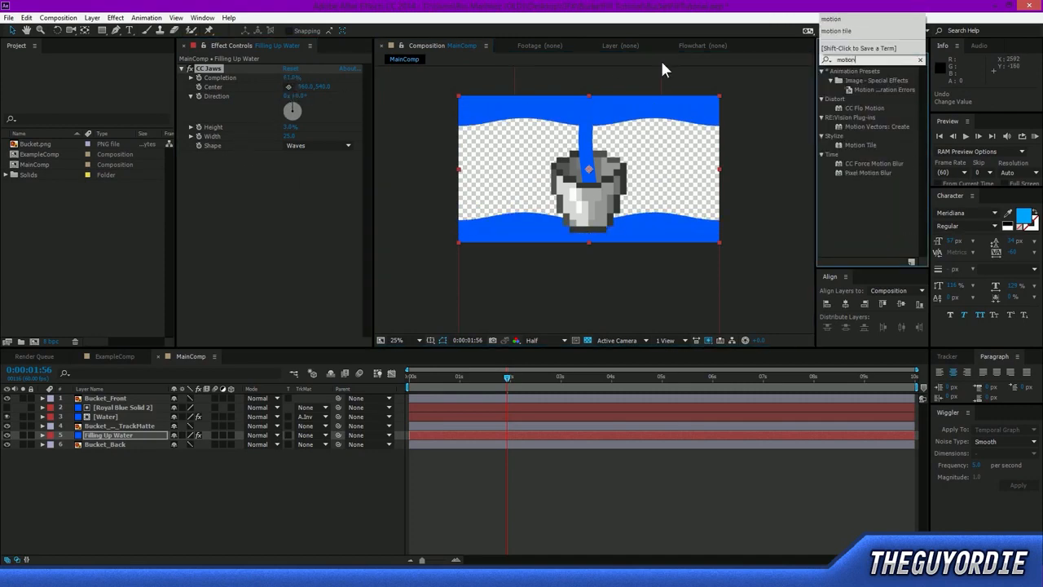
drag(859, 145, 248, 169)
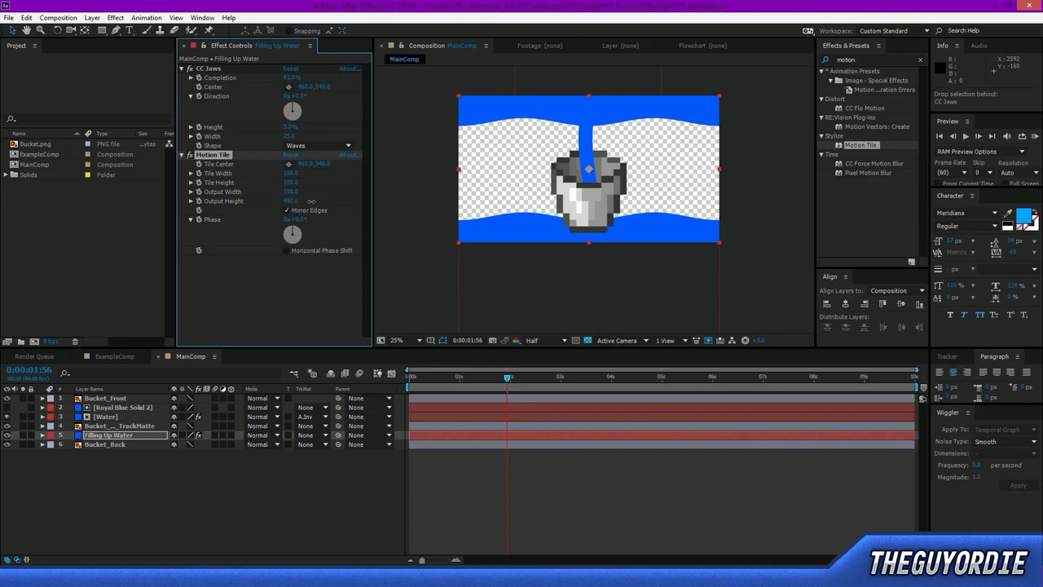
click(308, 296)
Try moving Filling Up Water upward to test the tiled waves, and undo the moves.
drag(699, 204, 697, 168)
key(ctrl+z)
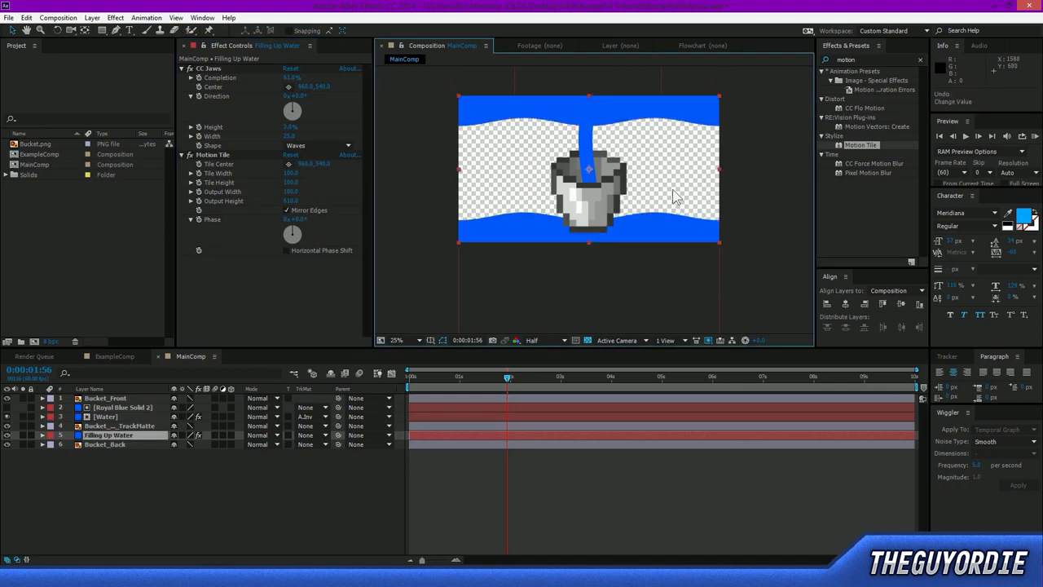
drag(645, 226, 664, 167)
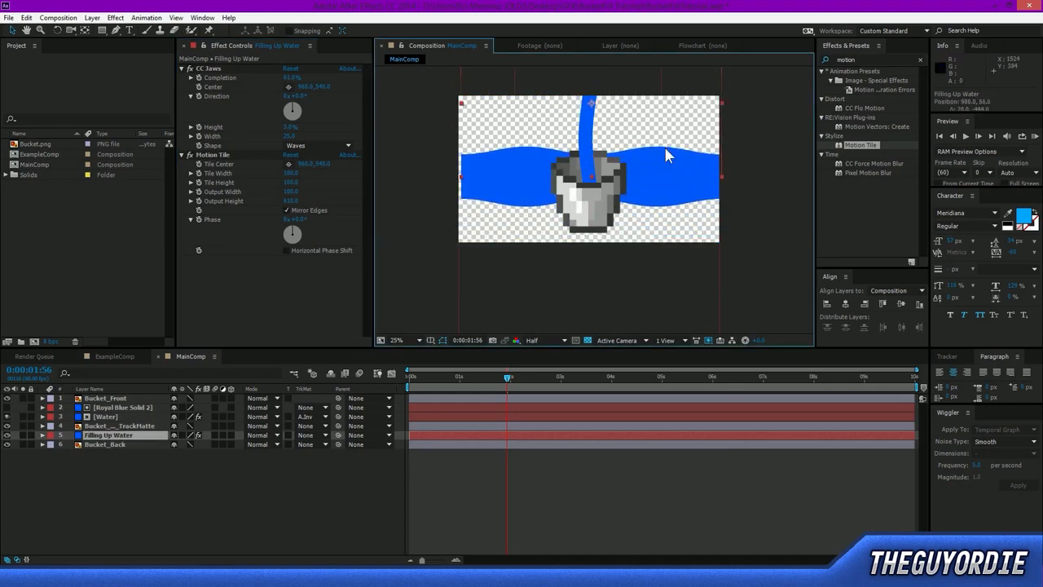
key(ctrl+z)
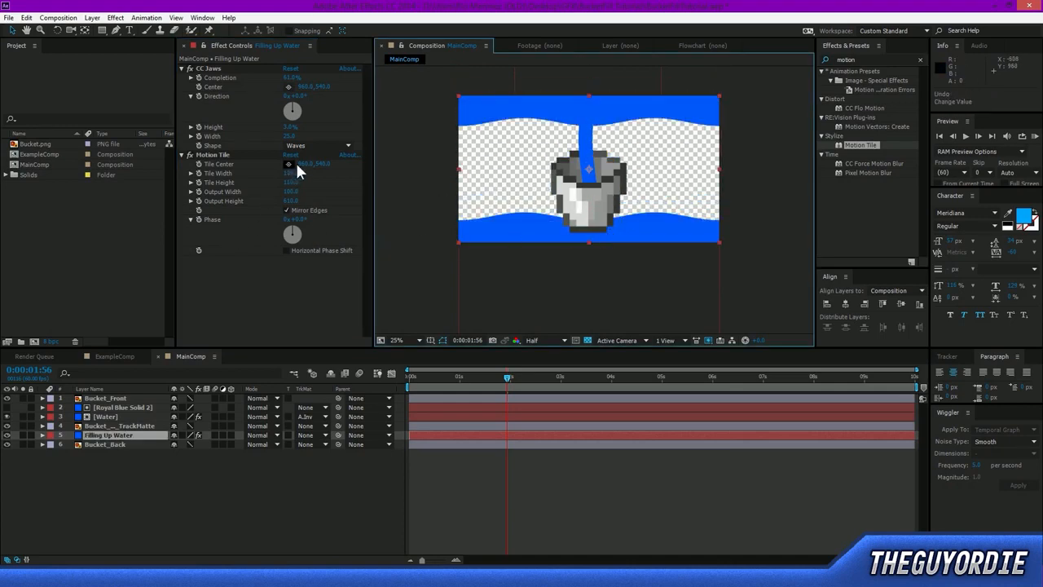
Set the CC Jaws Completion to 42% and raise Filling Up Water to about 904, 372 so the lower wave crosses the bucket's opening.
drag(293, 80, 288, 83)
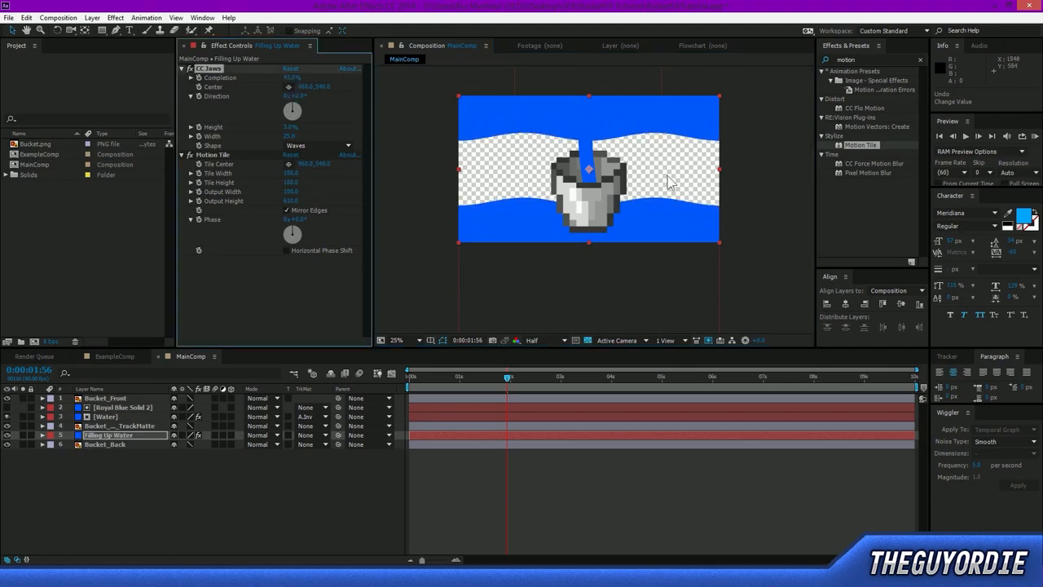
drag(664, 203, 670, 170)
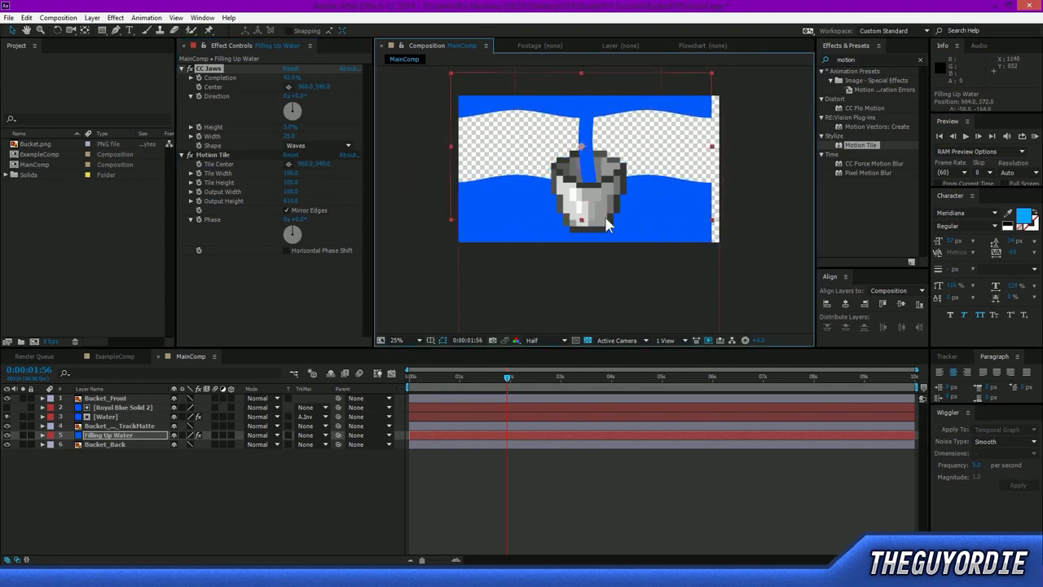
Try placing Filling Up Water above Bucket_Back_TrackMatte and shifting it in the frame, and undo both changes.
drag(105, 431, 113, 423)
drag(677, 210, 660, 192)
key(ctrl+z)
key(ctrl+z)
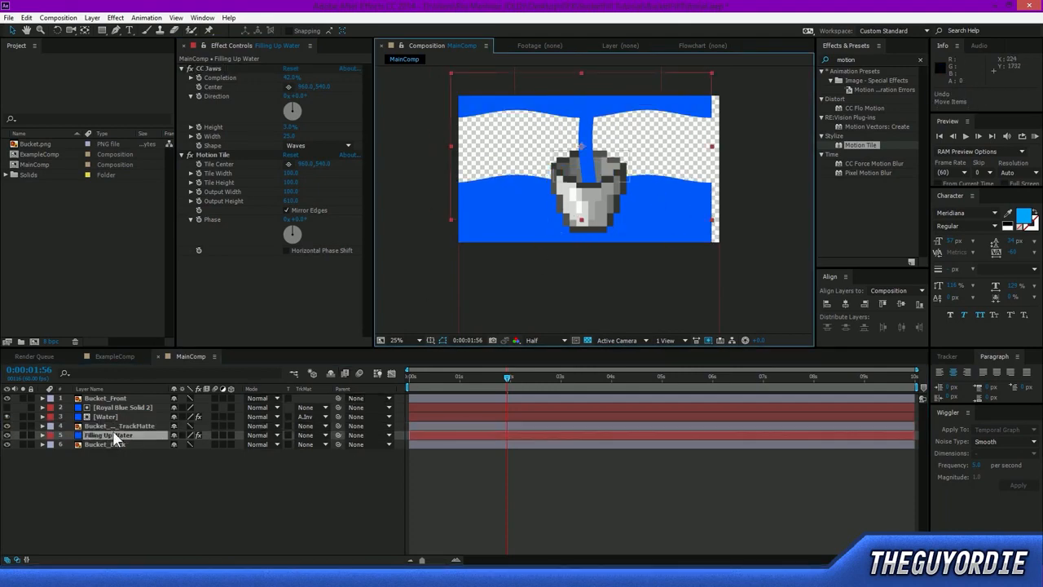
Hide Bucket_Back_TrackMatte and set Filling Up Water's track matte to Alpha Matte of that layer.
click(125, 427)
click(8, 425)
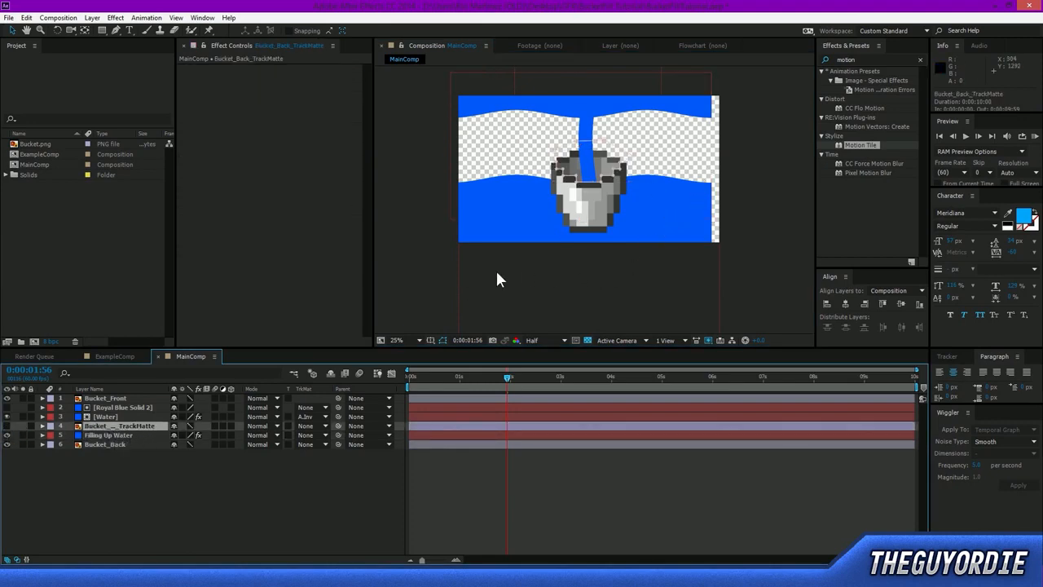
click(97, 435)
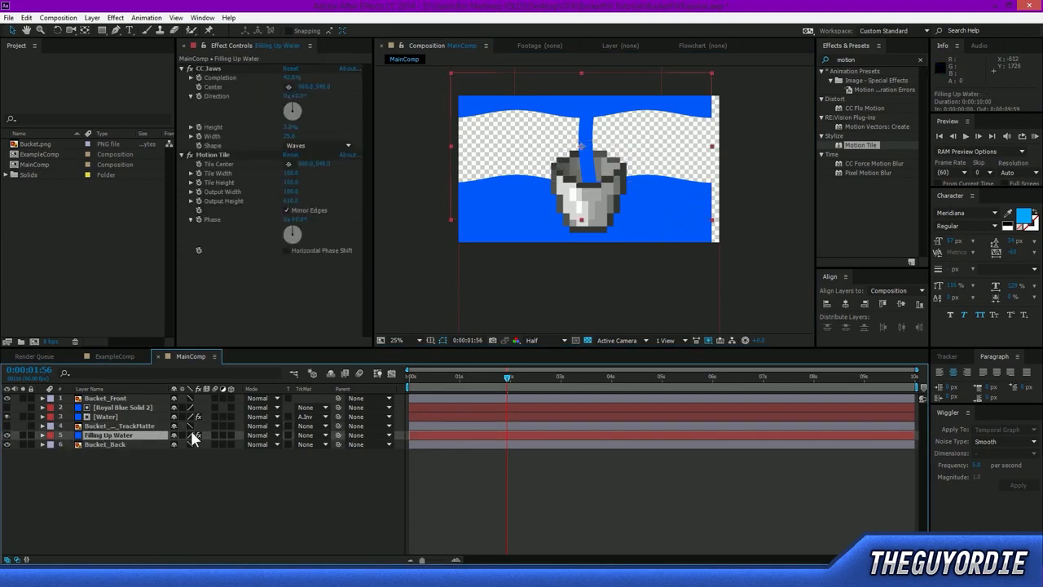
click(258, 435)
click(242, 470)
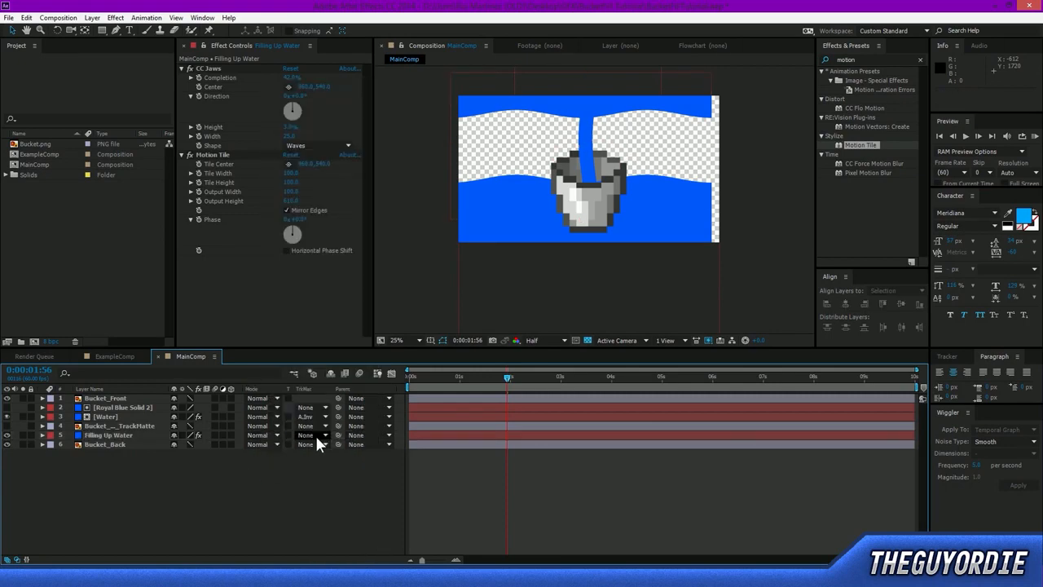
click(315, 435)
click(342, 462)
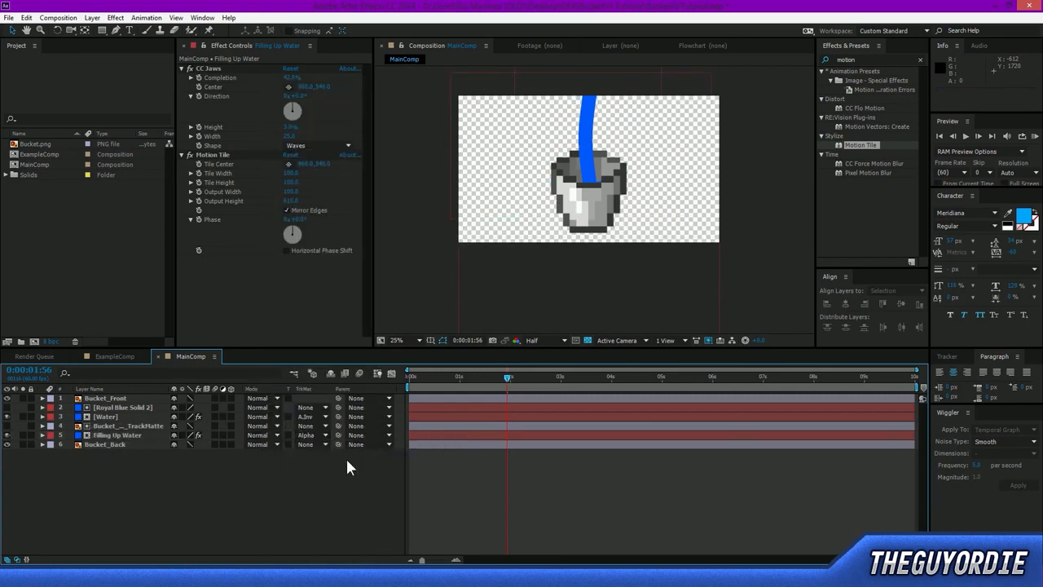
Move Filling Up Water to 1336, 472 and place its first Position keyframe at 0:00:01:03.
click(91, 434)
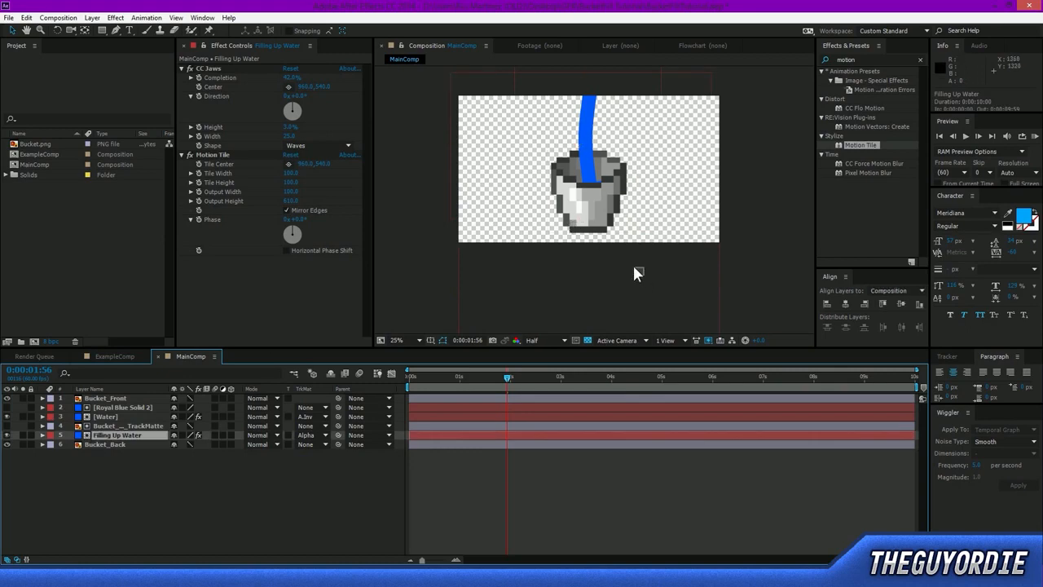
click(647, 294)
click(124, 434)
drag(476, 190, 564, 195)
key(p)
click(69, 445)
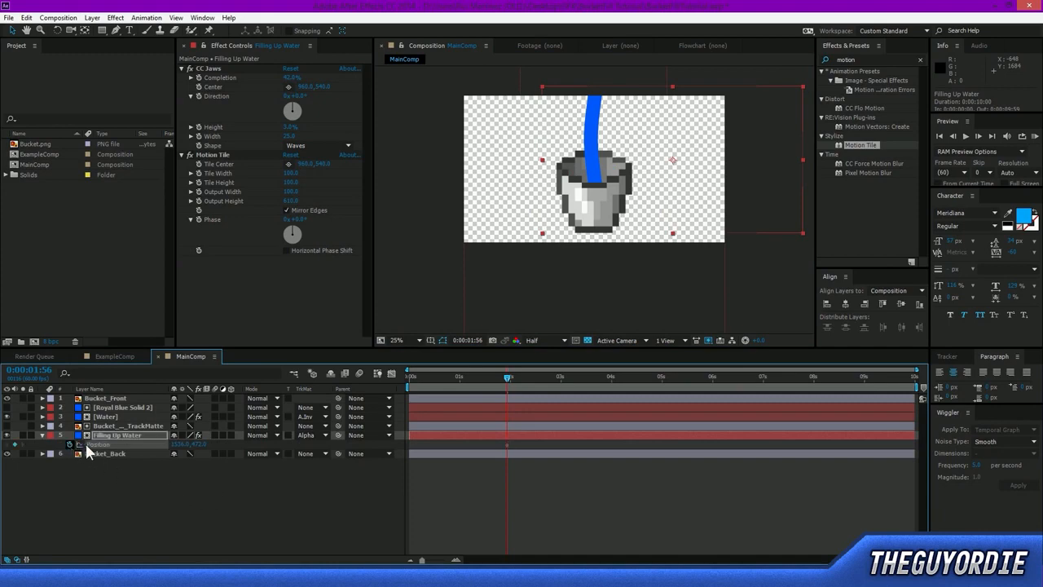
drag(509, 385, 500, 447)
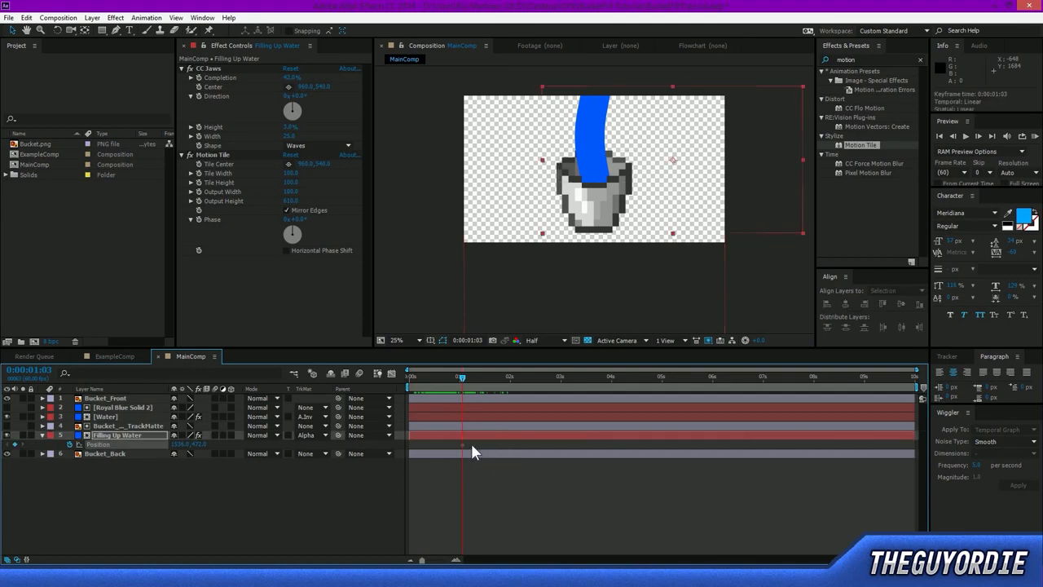
At 0:00:02:45, move Filling Up Water to 320, 232 so the wave rises into the bucket's opening.
drag(465, 378, 548, 396)
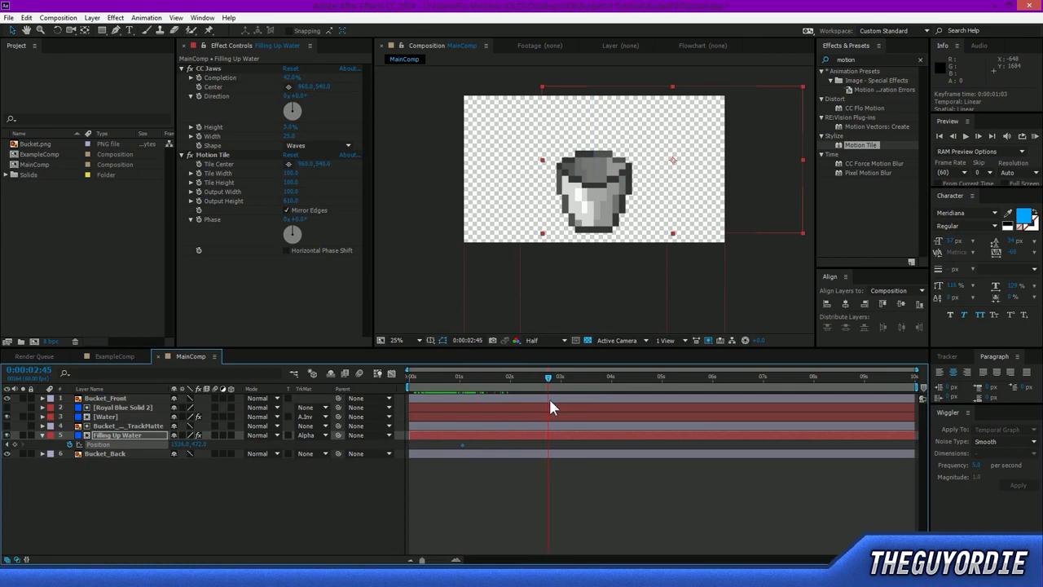
drag(726, 204, 562, 175)
scroll(583, 169, up, 2)
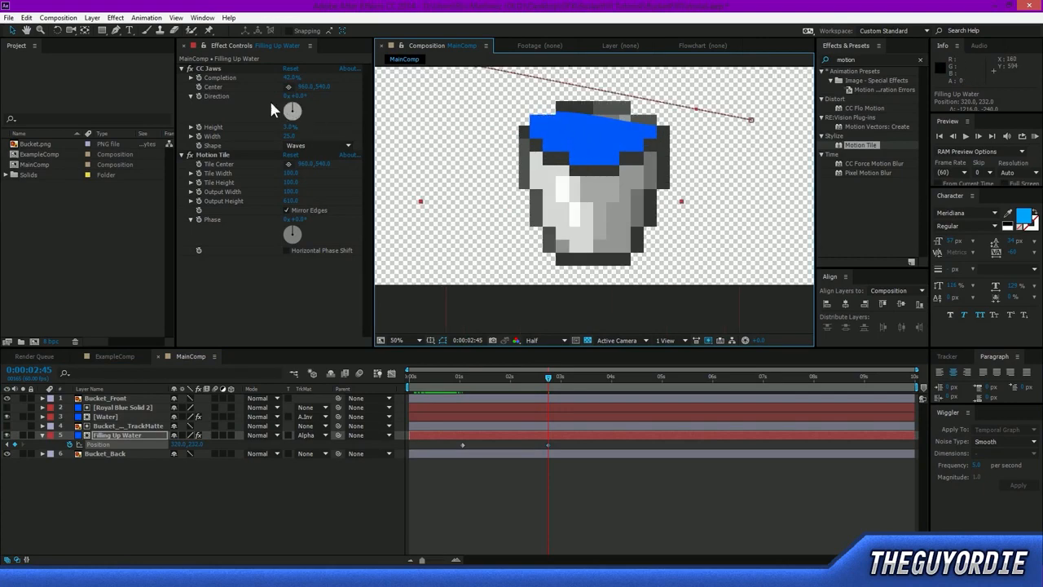
Keyframe the CC Jaws Height of Filling Up Water at 0:00:01:03 and set it to 0% at 0:00:02:45.
click(461, 380)
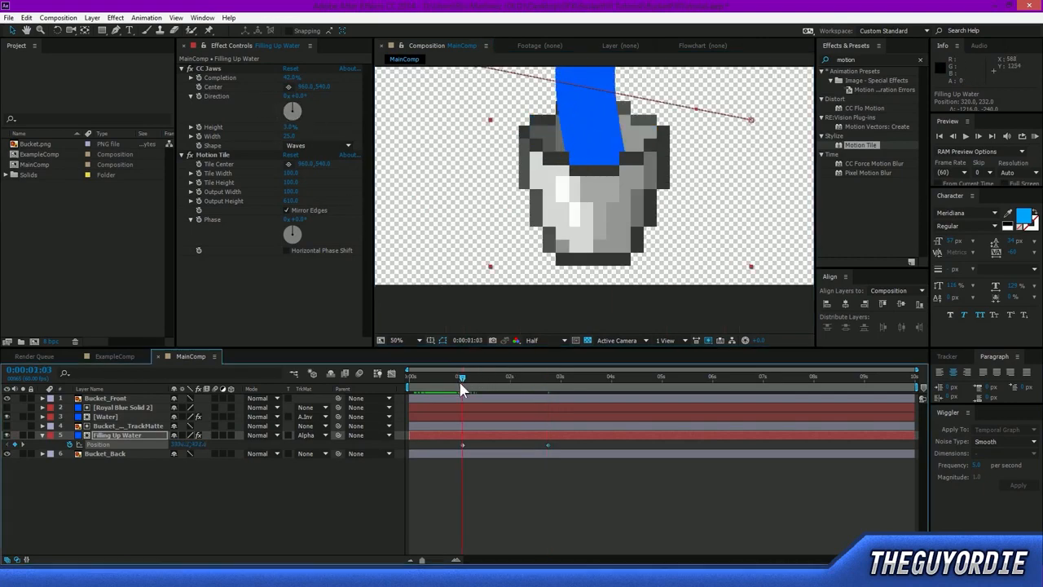
click(198, 128)
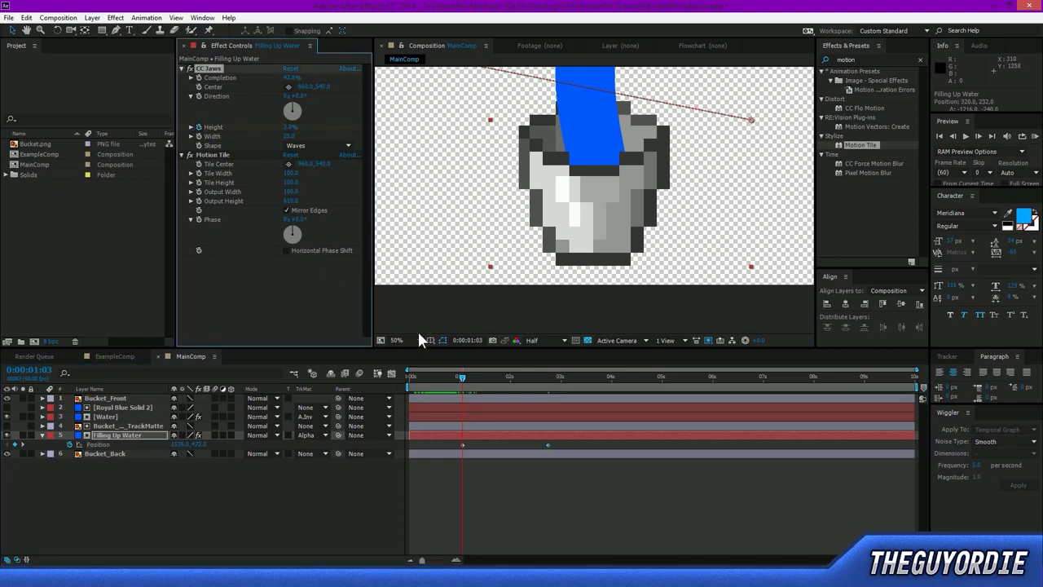
drag(470, 380, 548, 383)
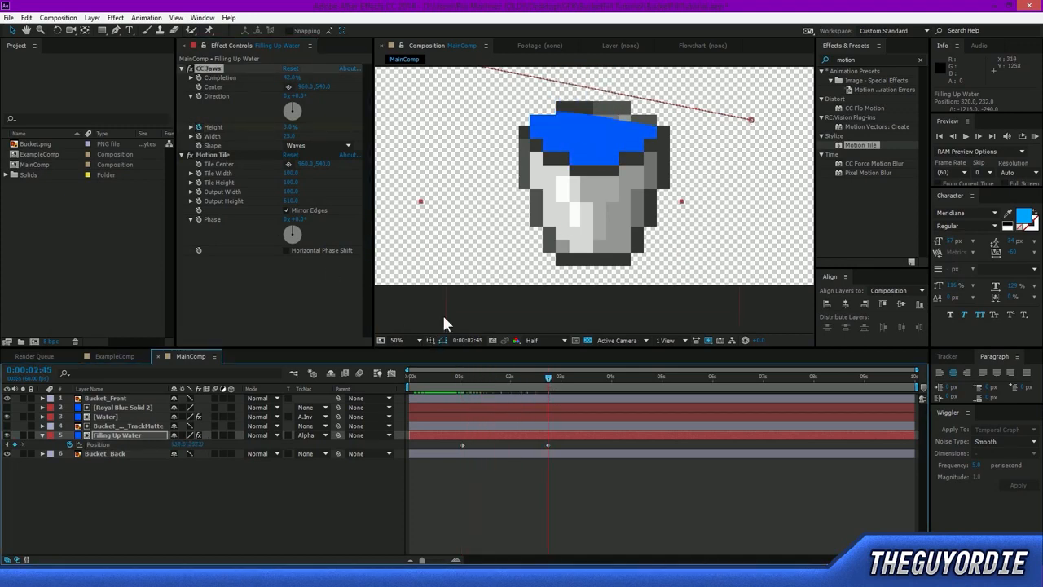
drag(292, 128, 224, 141)
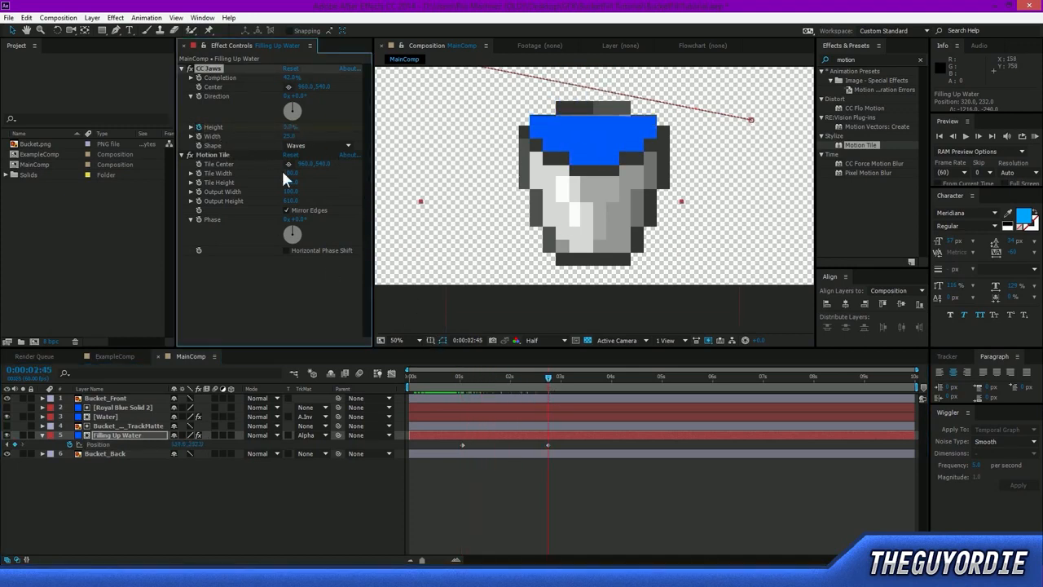
Shift Filling Up Water to 252, 270 at 0:00:02:45, preview the animation, and inspect the bucket in an enlarged composition view.
mouse_move(600, 128)
mouse_down()
mouse_move(601, 142)
mouse_move(600, 130)
mouse_move(581, 127)
mouse_up()
key(KP_0)
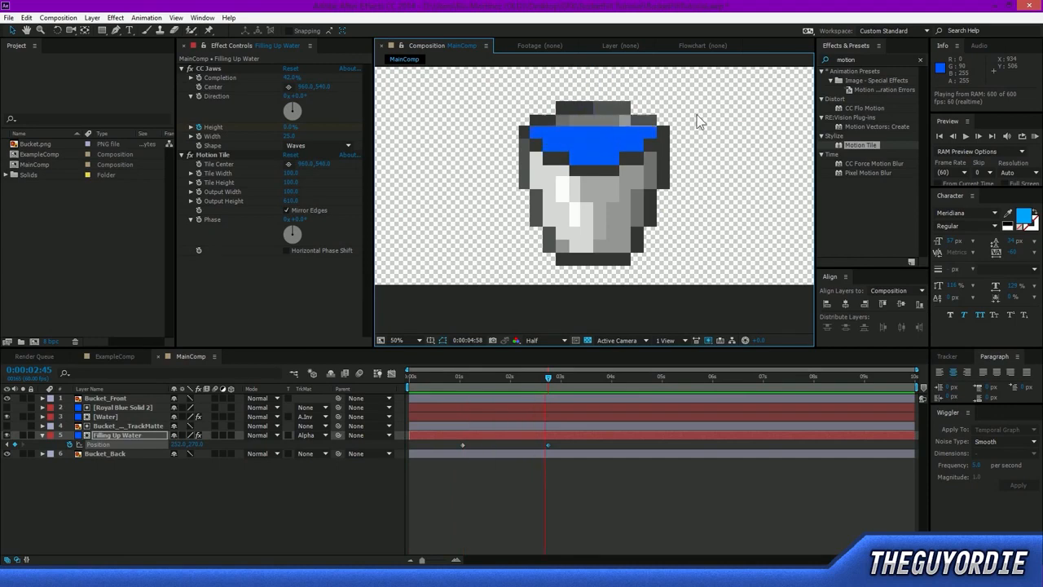
key(space)
scroll(695, 115, down, 2)
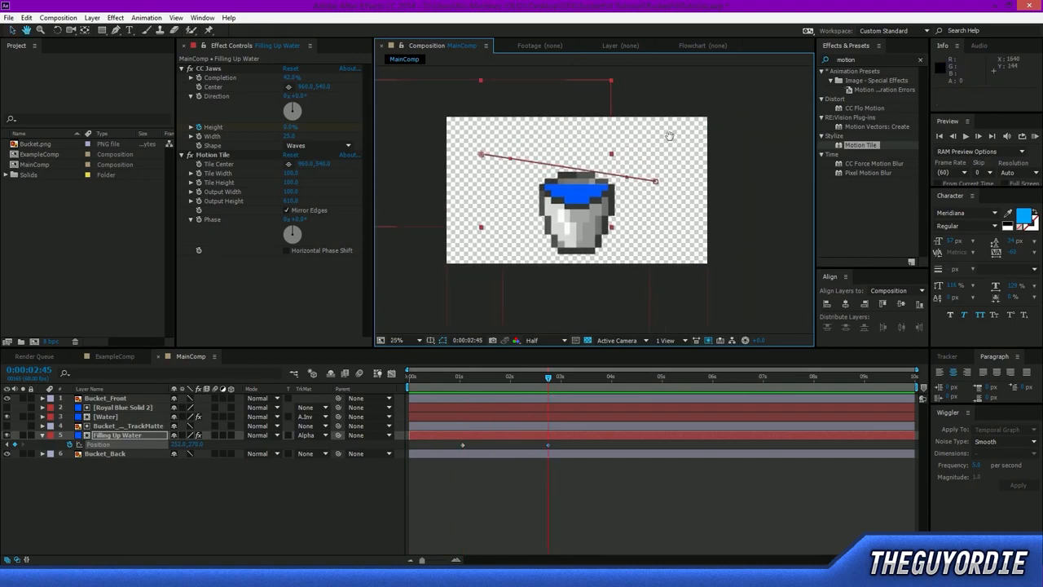
key(shift+slash)
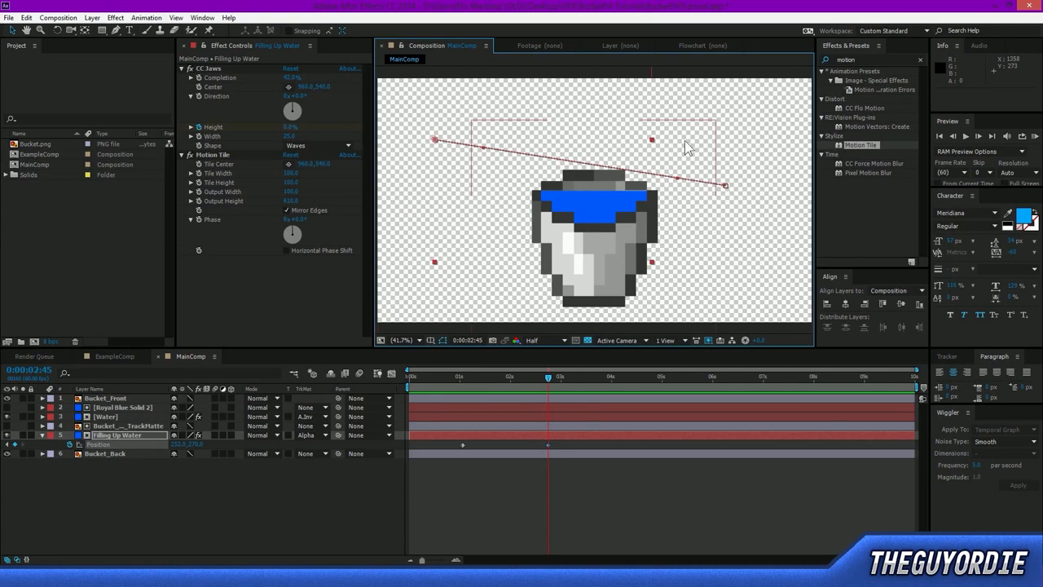
key(grave)
key(space)
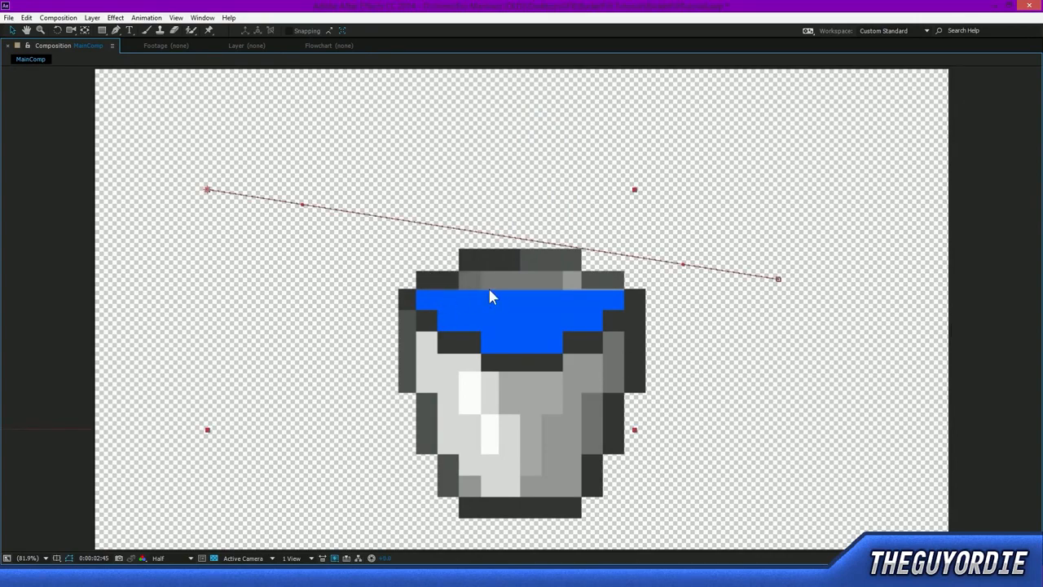
key(grave)
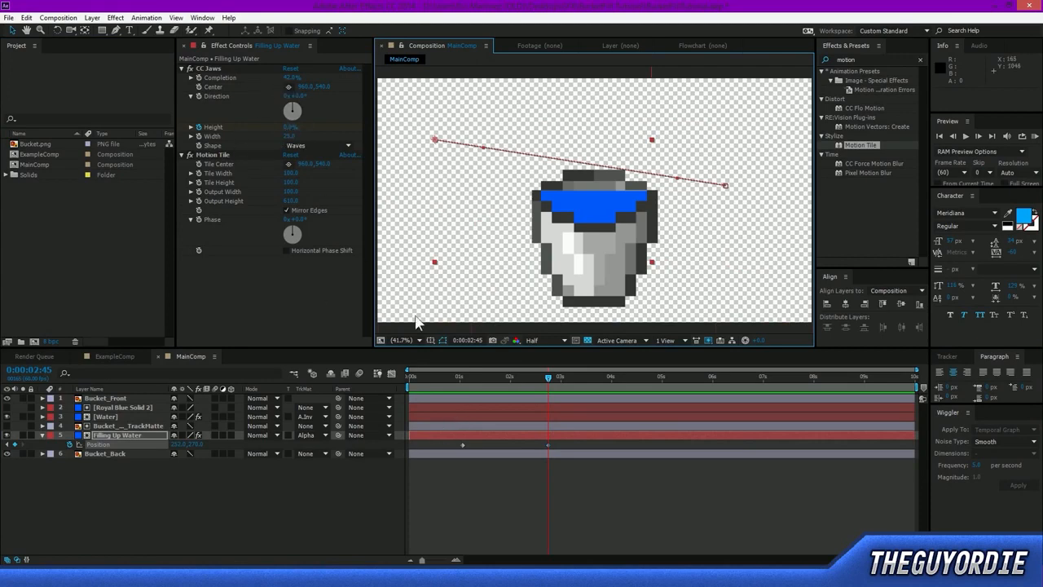
Raise the CC Jaws Height of Filling Up Water to 1% at 0:00:02:45.
drag(537, 440, 555, 448)
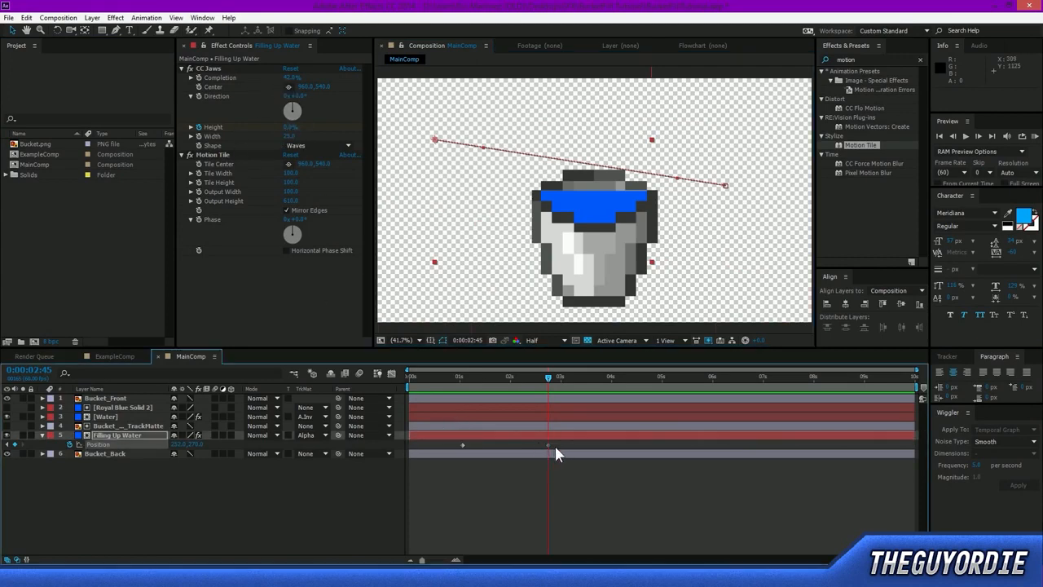
mouse_move(290, 127)
mouse_down()
mouse_move(302, 127)
mouse_move(290, 127)
mouse_up()
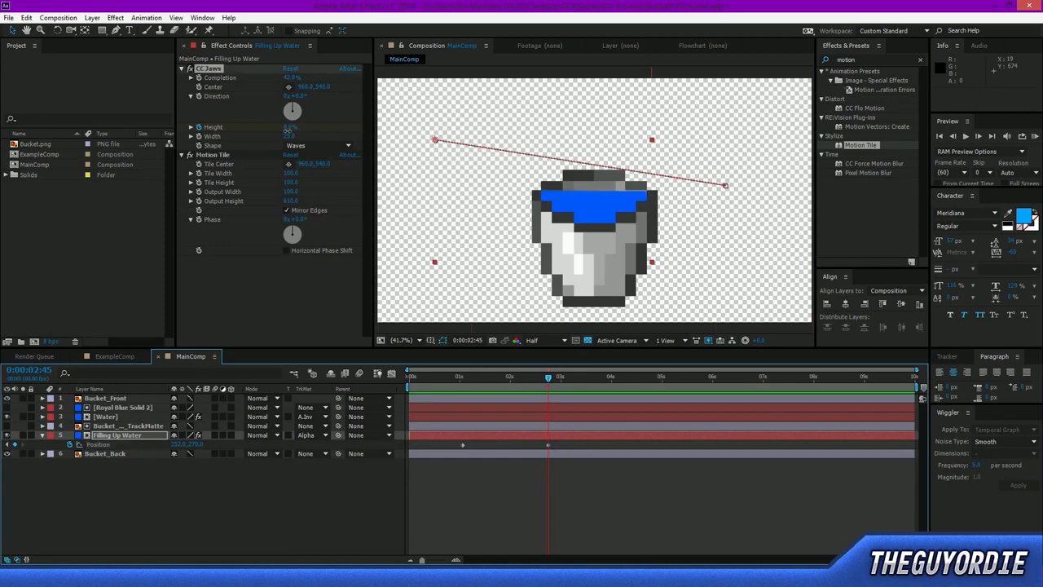
drag(292, 135, 291, 137)
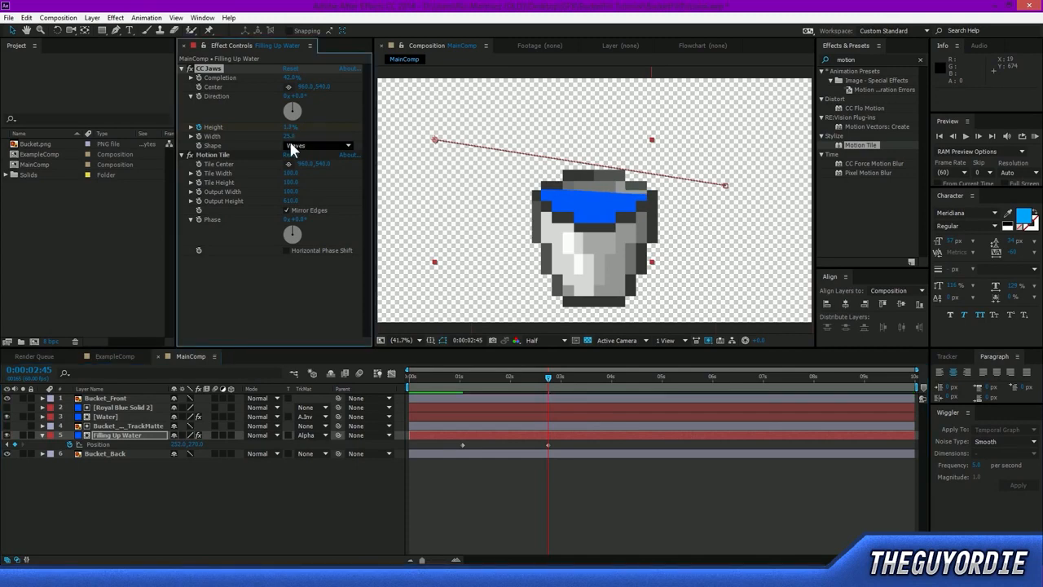
Keyframe the CC Jaws Width at 0:00:01:38 and reduce it to about 11.4 at 0:00:02:45.
drag(547, 378, 491, 376)
click(217, 160)
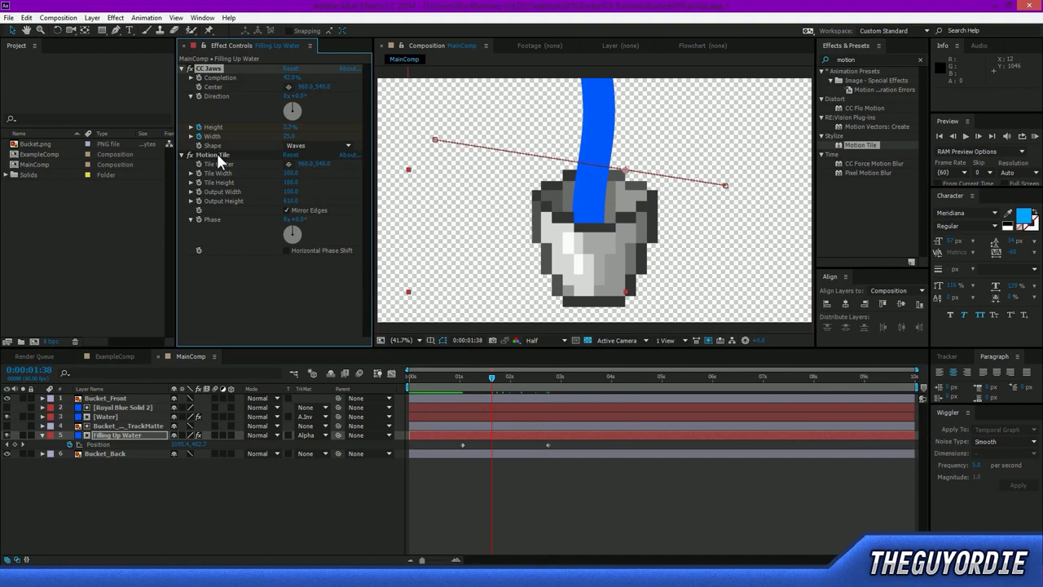
drag(522, 376, 547, 375)
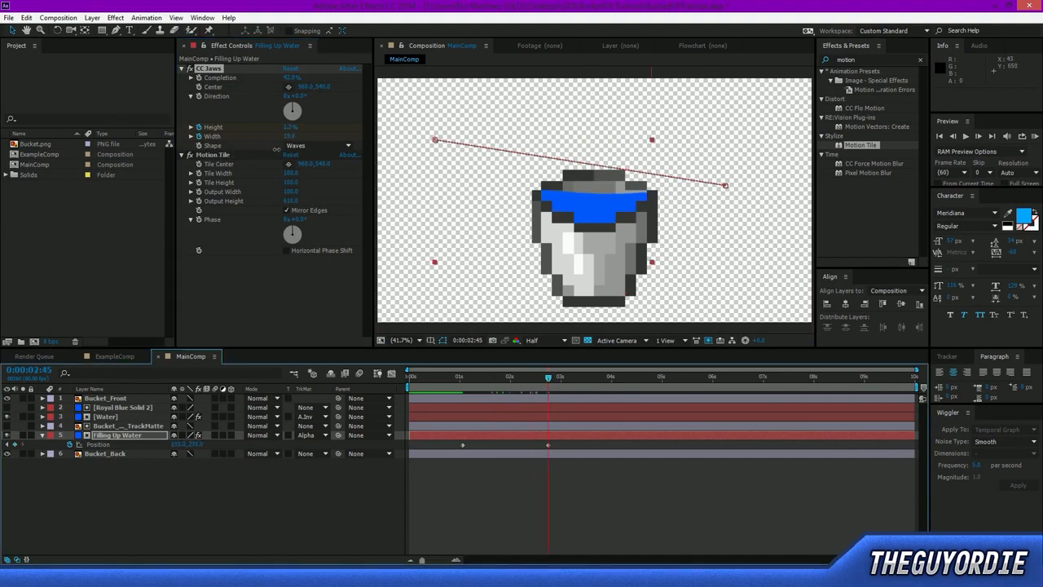
drag(277, 156, 302, 218)
click(607, 498)
mouse_move(546, 376)
mouse_down()
mouse_move(474, 379)
mouse_move(557, 390)
mouse_up()
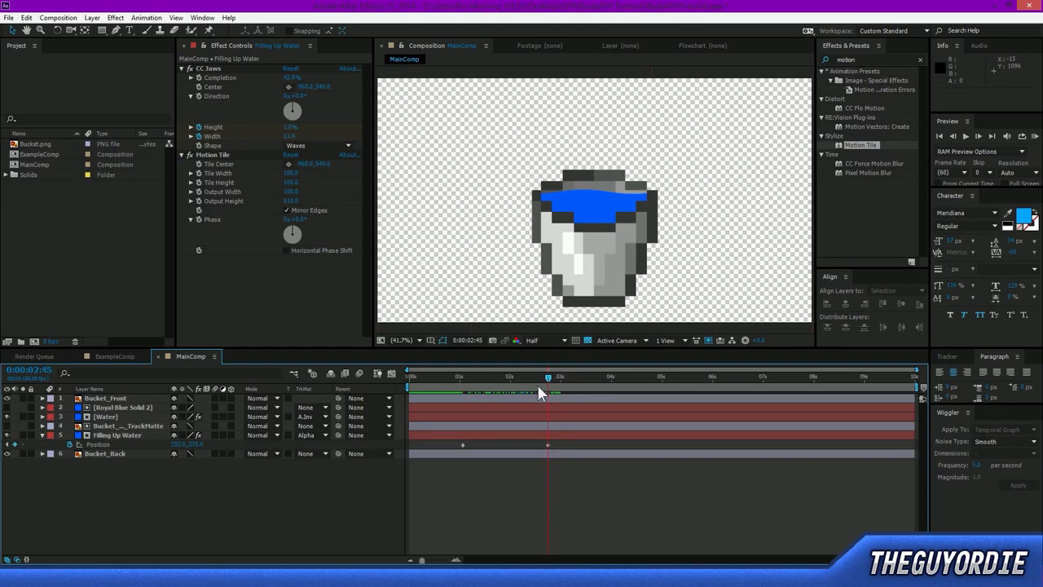
Try changing the CC Jaws Width at 0:00:04:01, preview the result, and undo the change.
drag(610, 380, 612, 380)
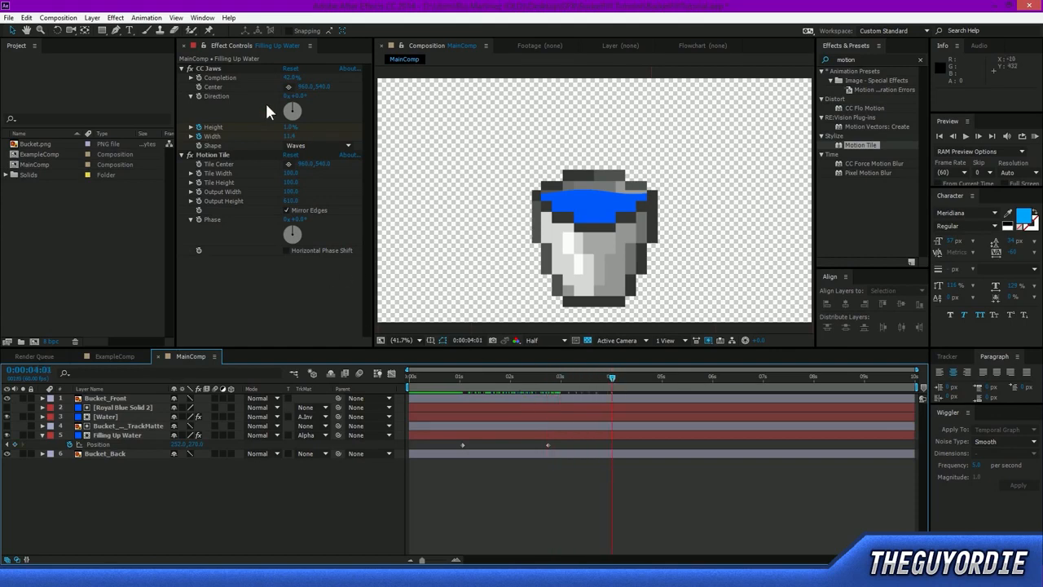
click(302, 142)
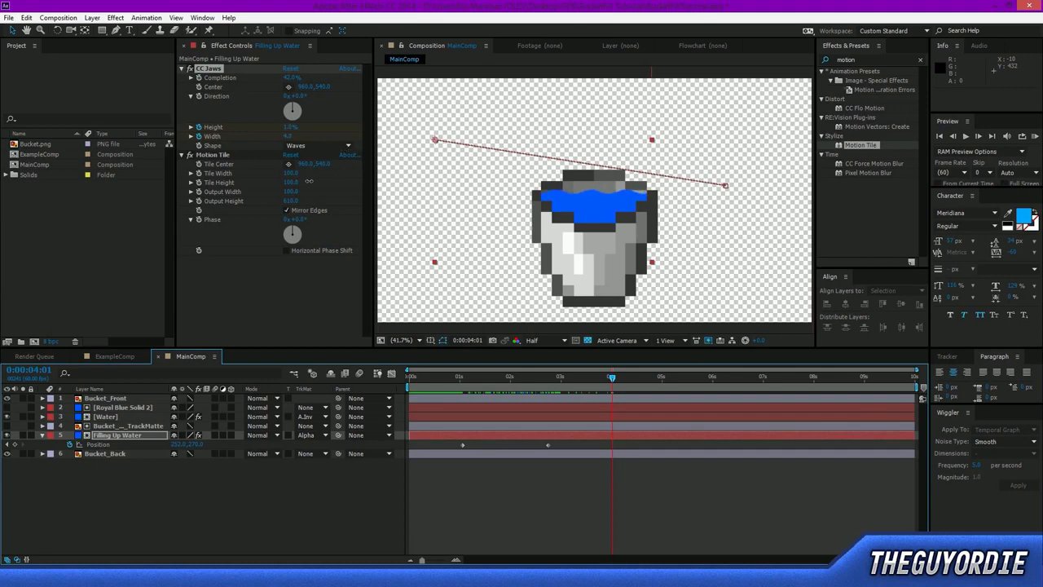
drag(336, 186, 338, 185)
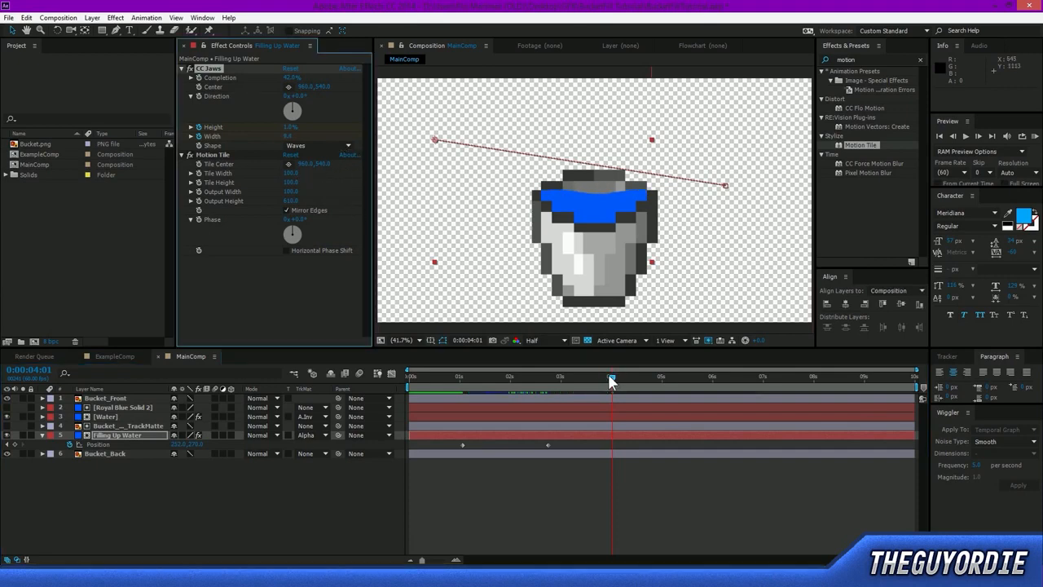
drag(590, 380, 490, 396)
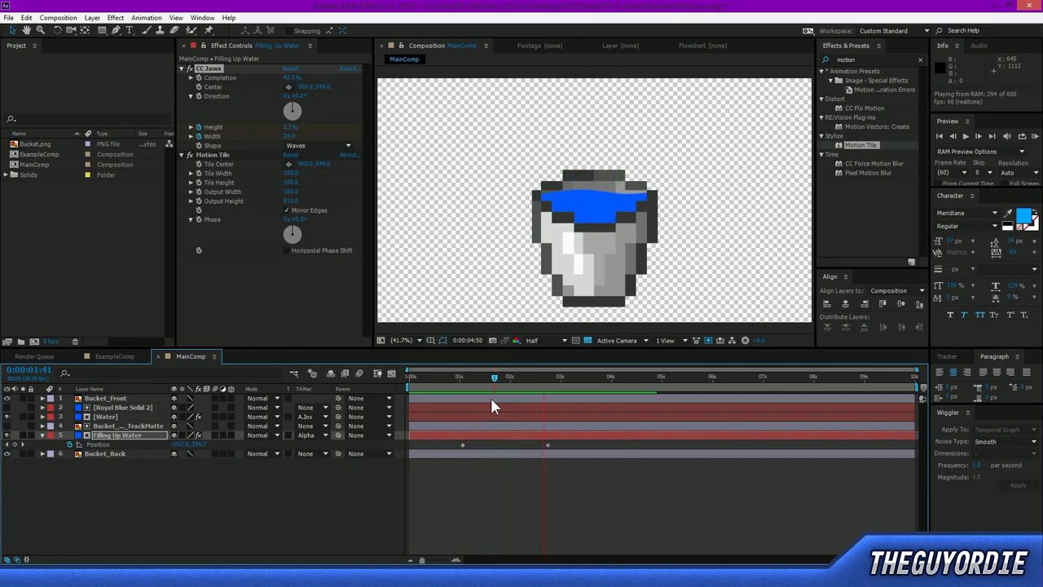
key(ctrl+z)
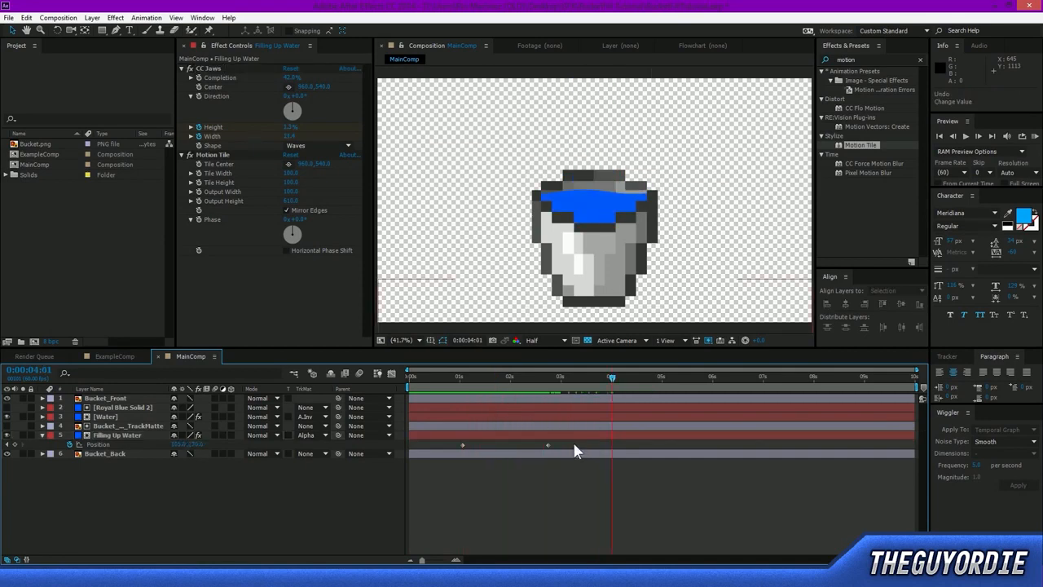
Reveal Filling Up Water's keyframes, keyframe CC Jaws Center at 0:00:02:45, shift it to about -343, 540 at 0:00:07:44, and preview.
click(575, 436)
key(u)
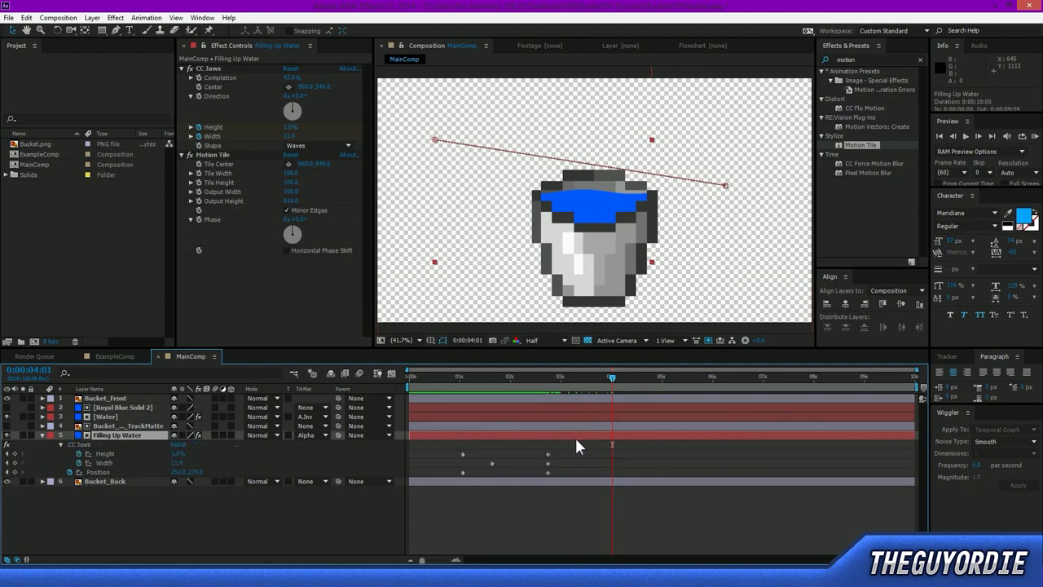
drag(547, 380, 546, 423)
drag(305, 87, 209, 87)
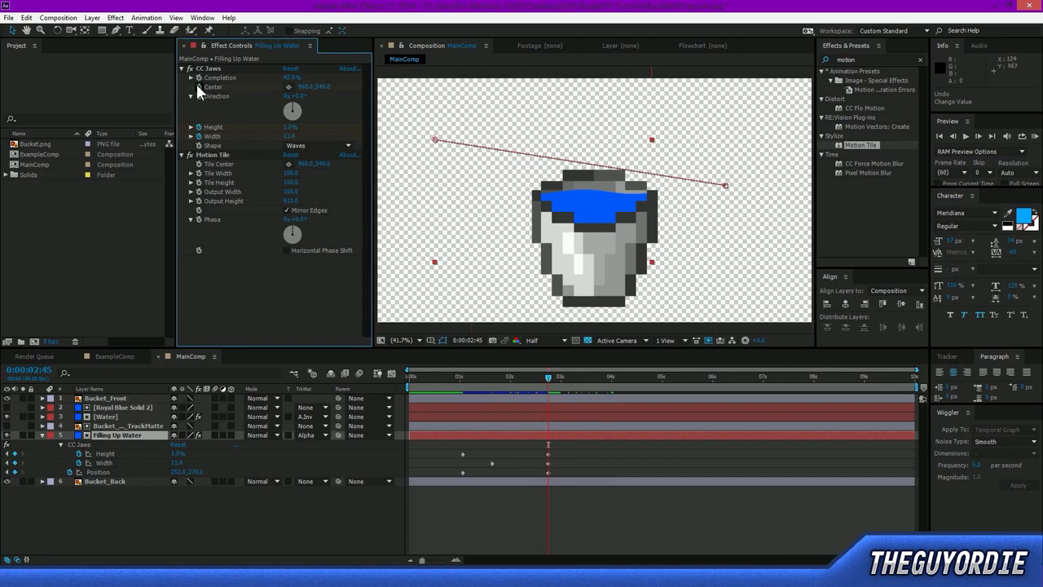
drag(549, 378, 800, 379)
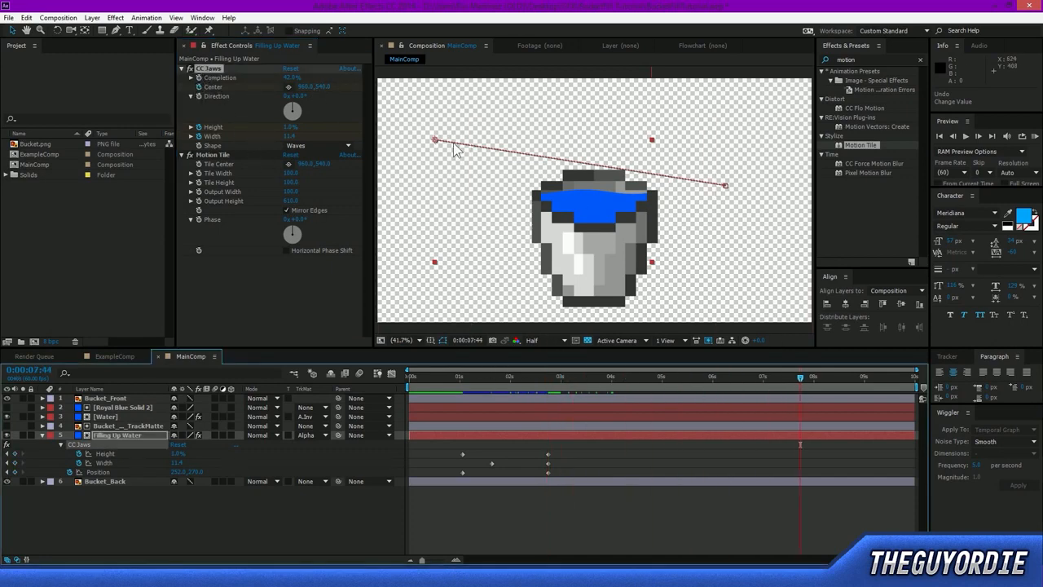
drag(262, 111, 122, 145)
key(ctrl+z)
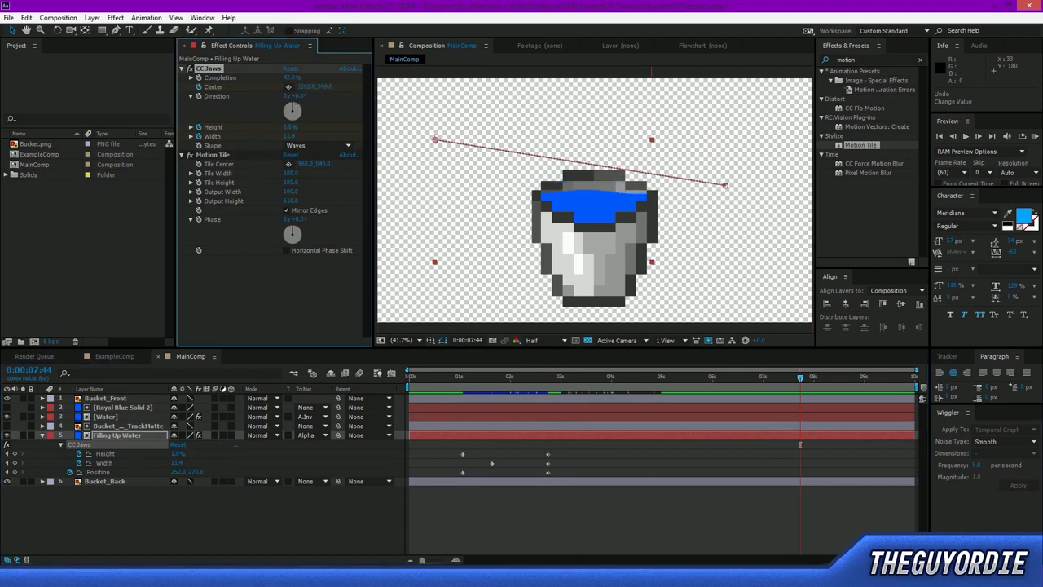
key(space)
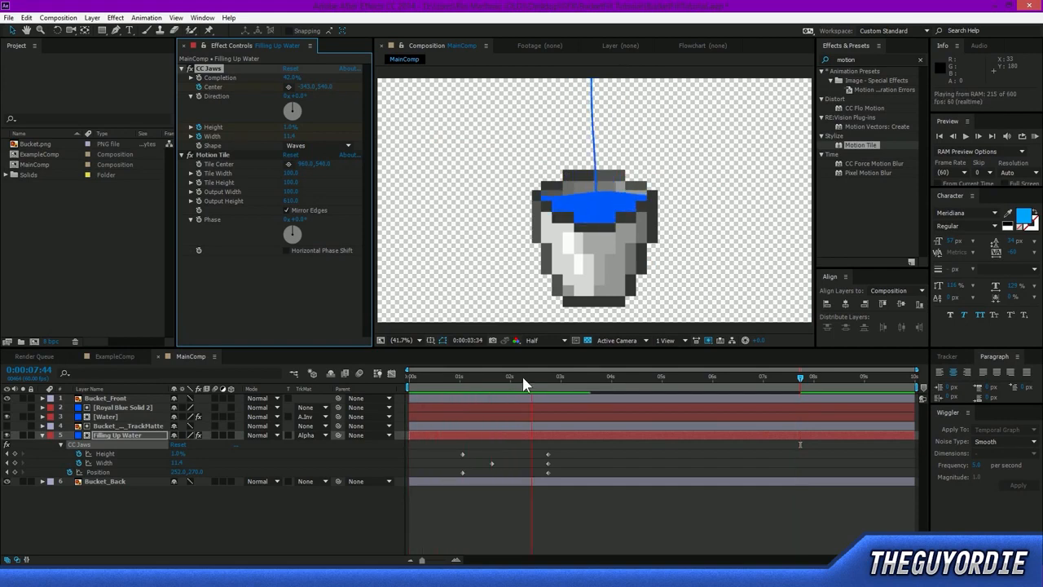
key(space)
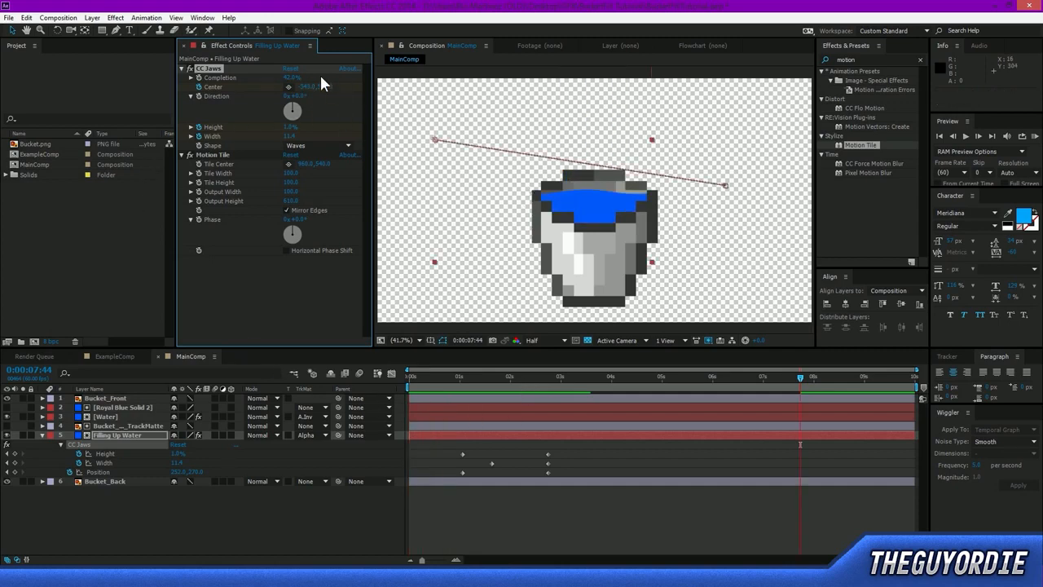
Speed up the wave drift by moving the CC Jaws Center at 0:00:07:44 to about -2693, 540, previewing between adjustments.
drag(303, 88, 214, 109)
drag(45, 248, 43, 249)
drag(305, 87, 290, 92)
key(KP_0)
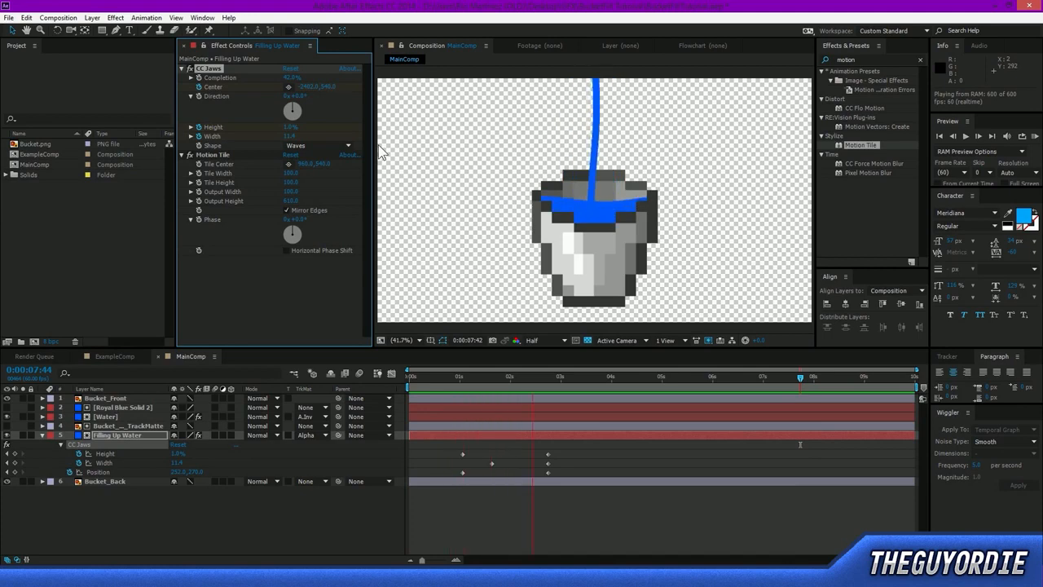
key(space)
drag(309, 89, 159, 108)
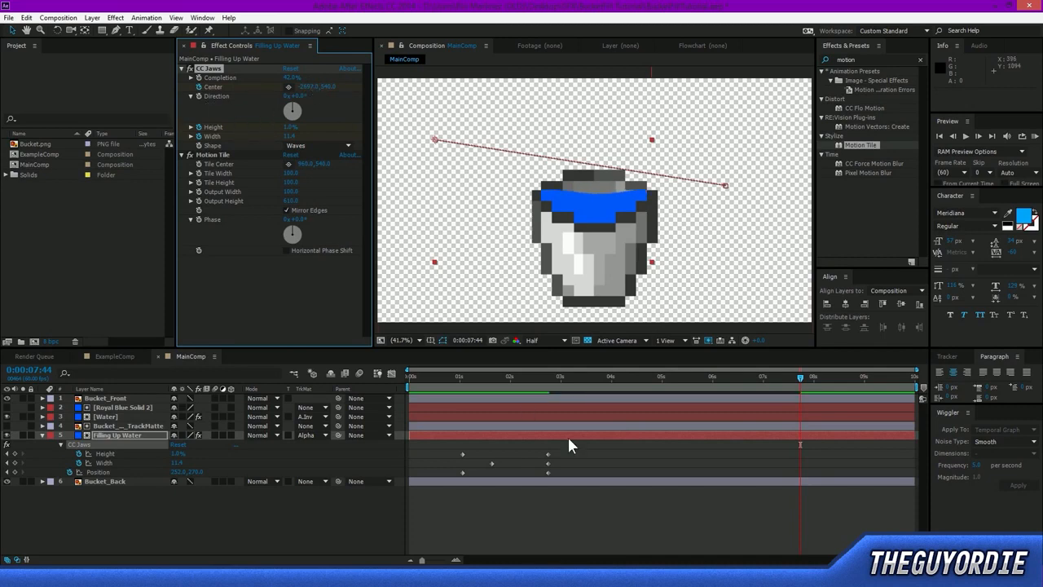
Set a CC Jaws Height keyframe of 0% at 0:00:07:34 so the waves settle, and preview the animation.
drag(583, 385, 549, 386)
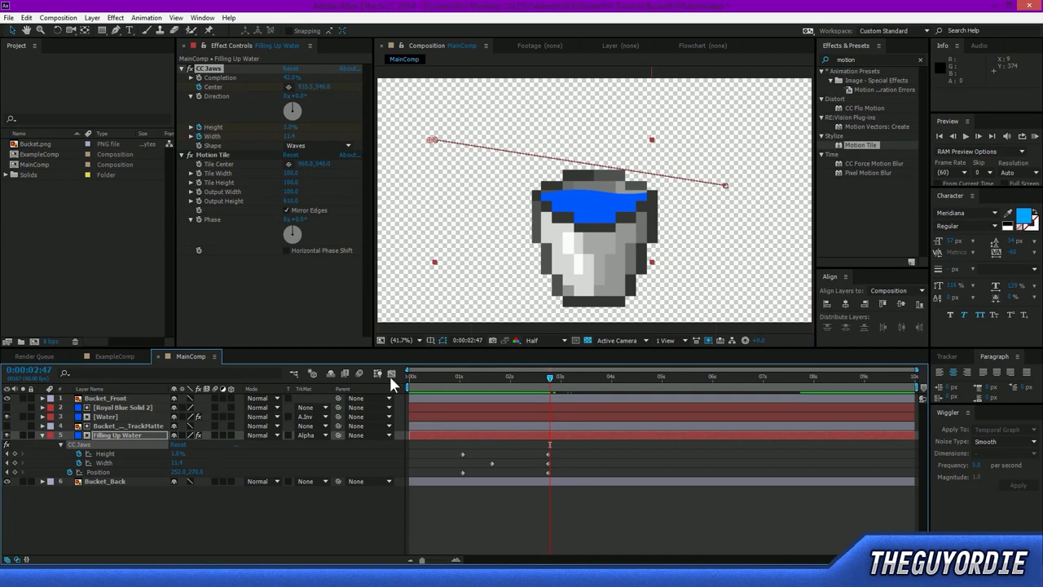
click(545, 379)
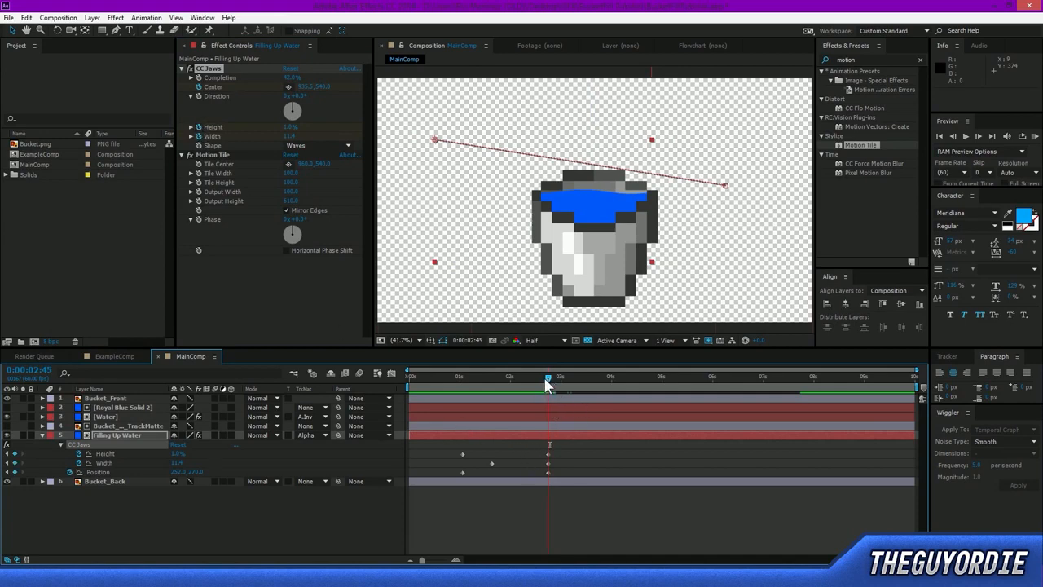
click(112, 453)
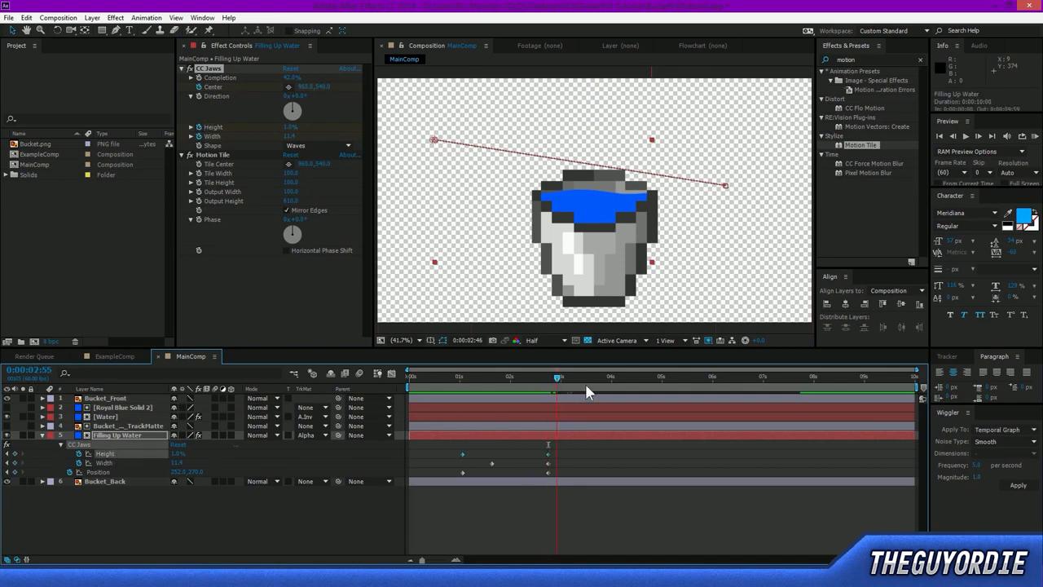
drag(824, 419, 791, 425)
click(229, 136)
key(KP_0)
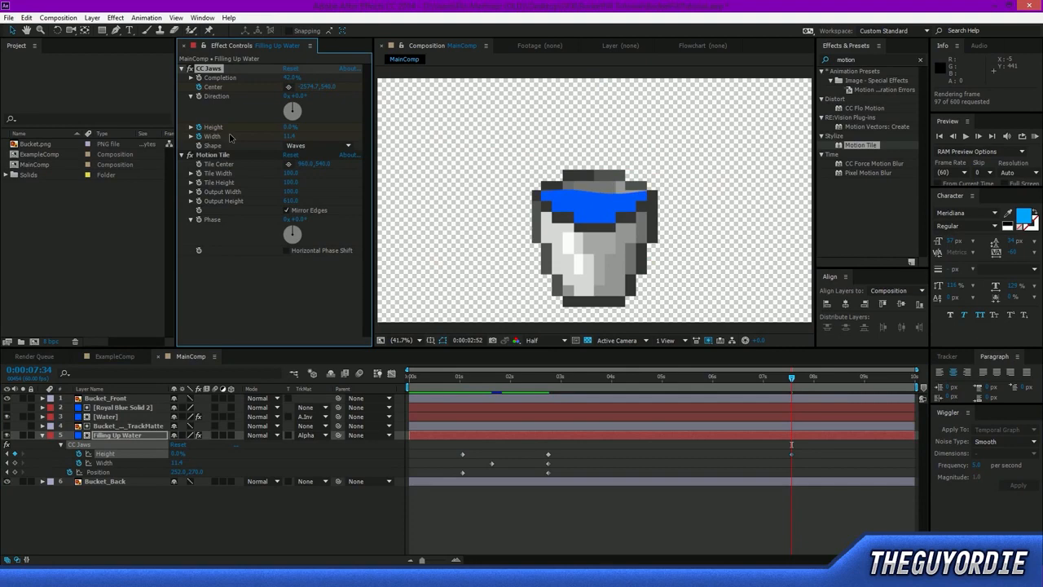
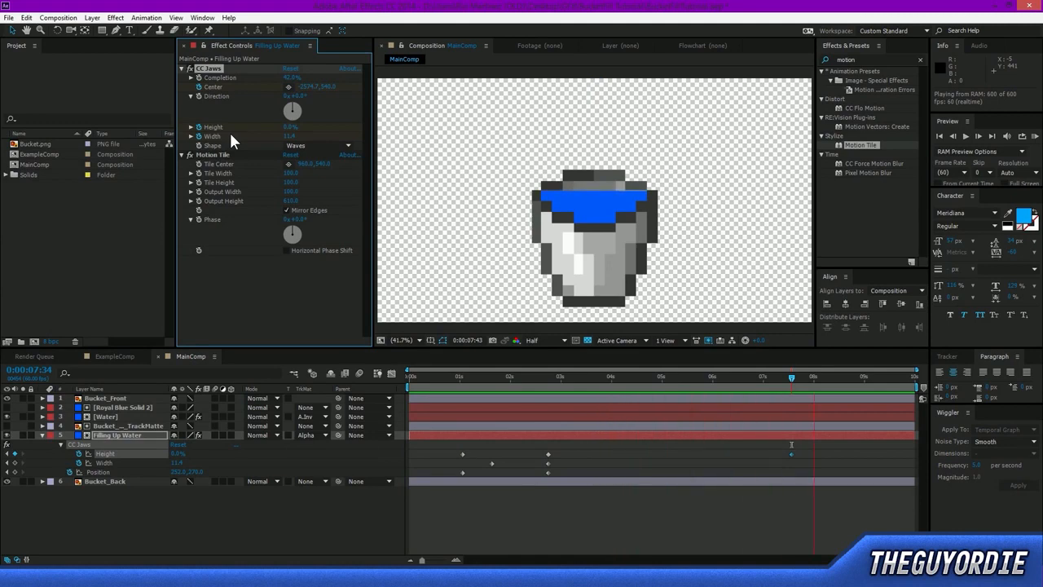
Move the CC Jaws Center at 0:00:07:34 to about -3141, 540, and preview the settling waves from 0:00:06:43 in an enlarged composition view.
key(space)
drag(326, 87, 264, 98)
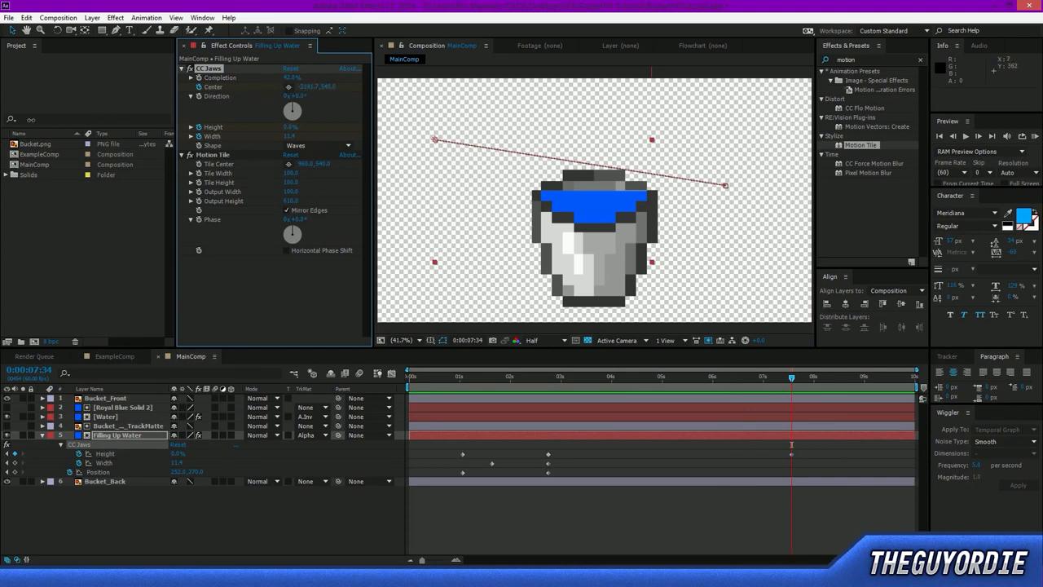
drag(603, 394, 746, 445)
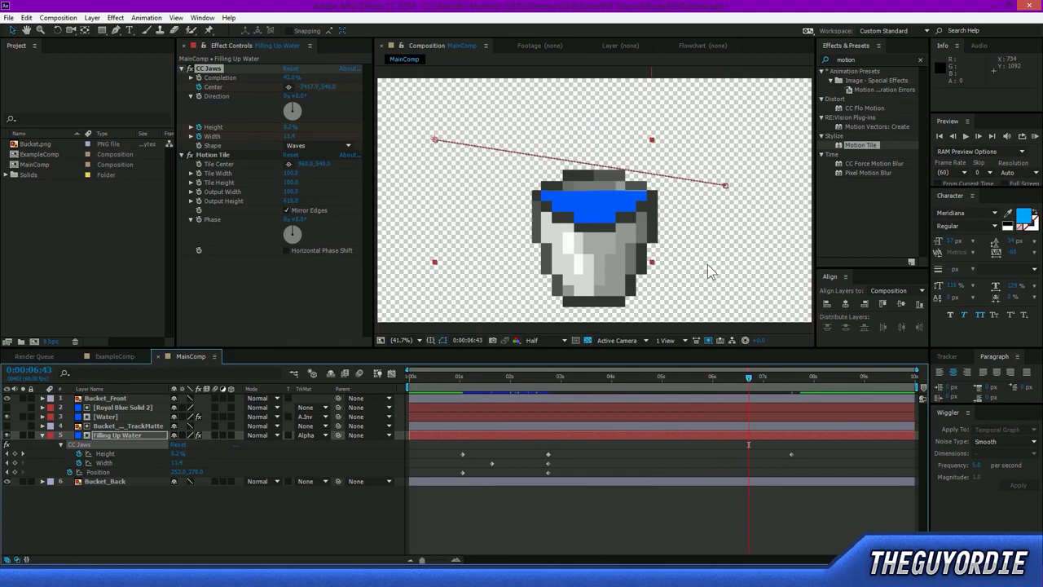
scroll(707, 264, down, 2)
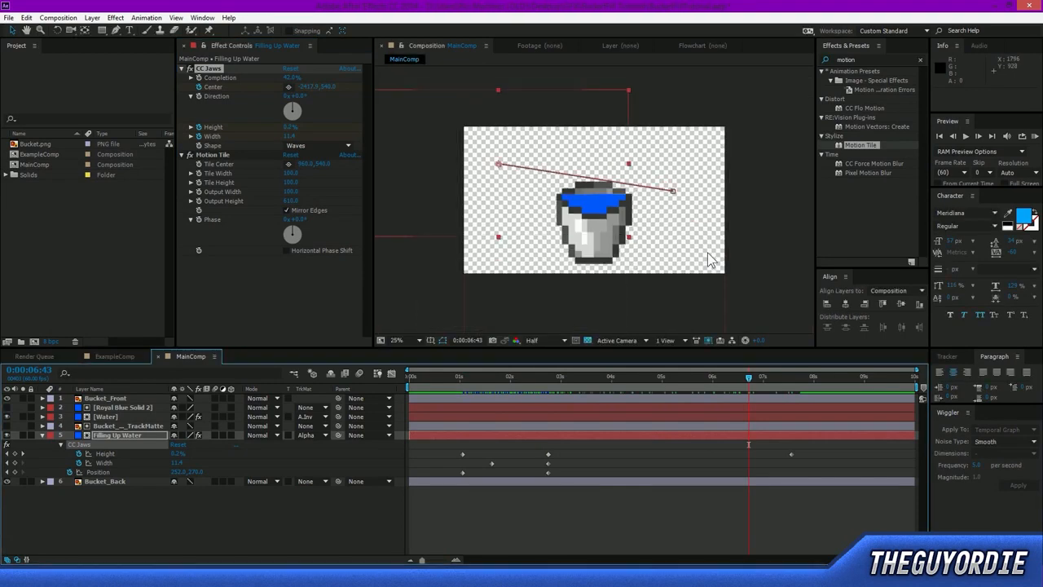
key(grave)
key(period)
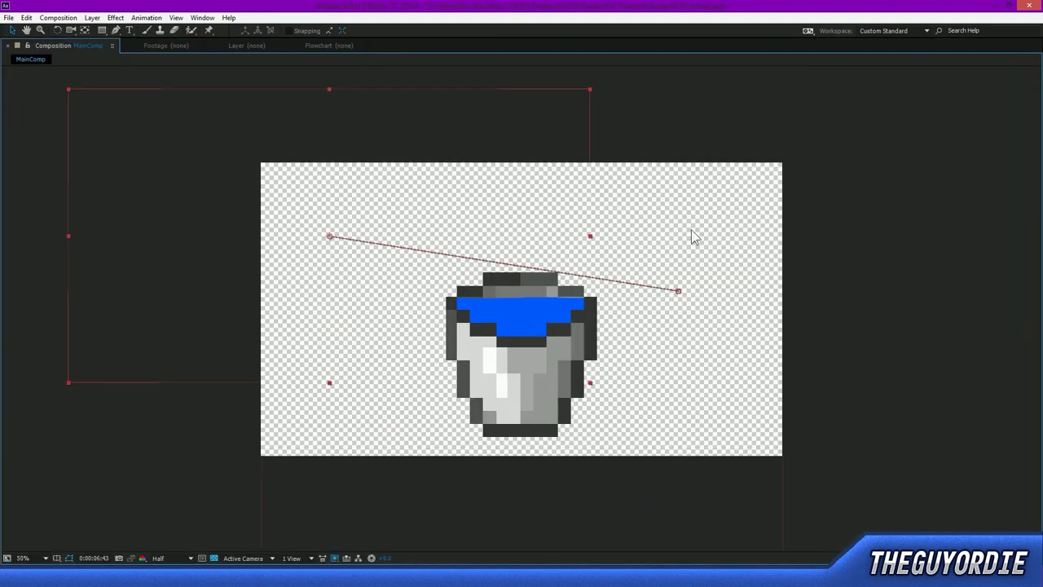
key(space)
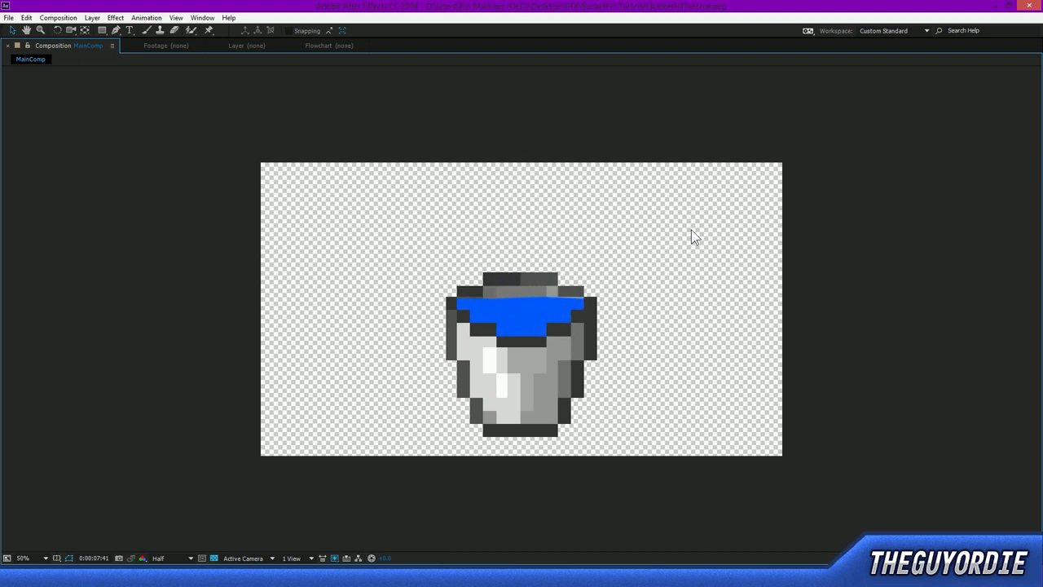
key(space)
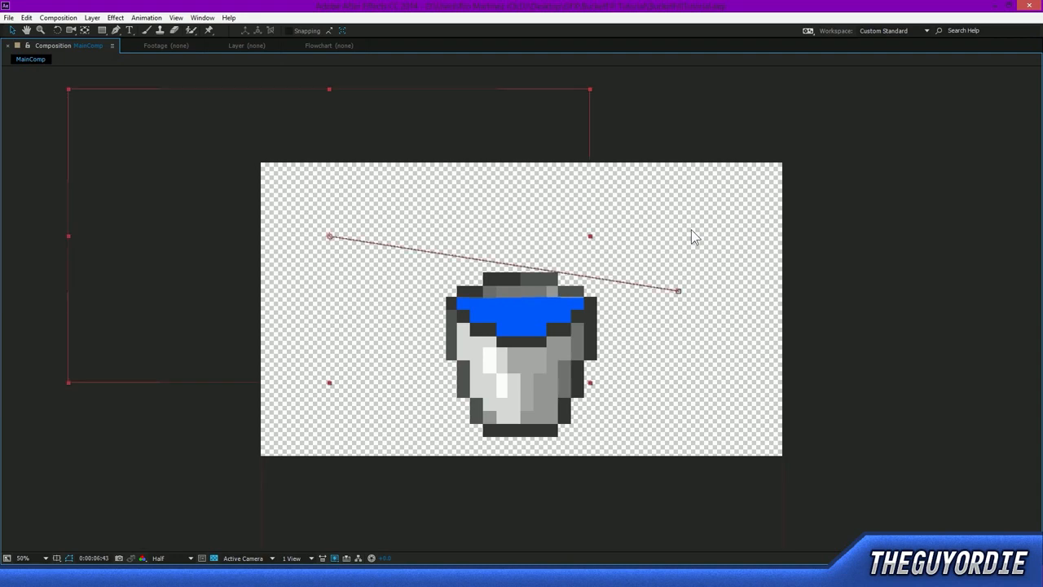
key(grave)
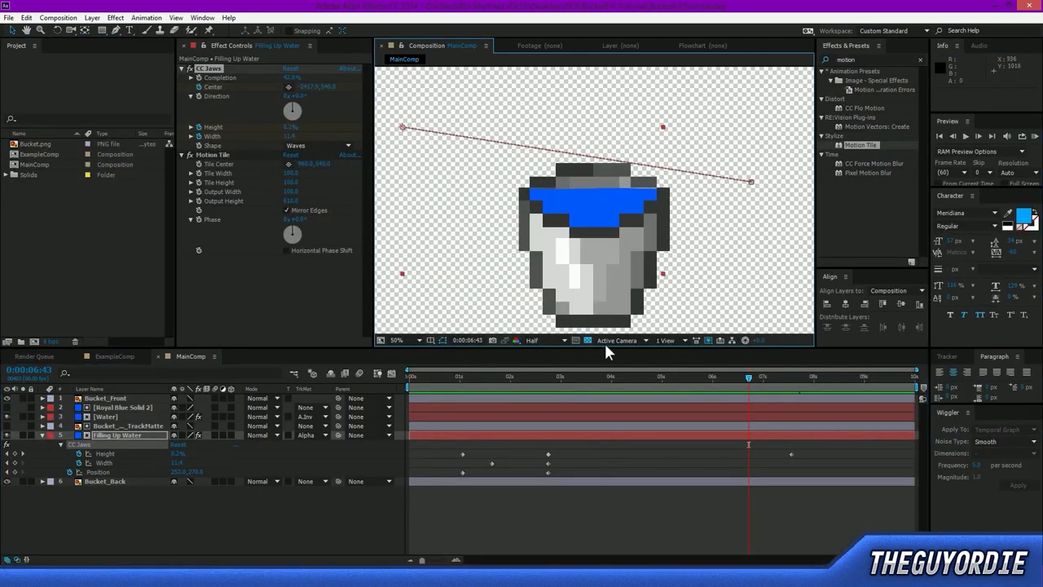
Move the current time to 0:00:01:15, where the water stream pours into the bucket.
drag(751, 379, 475, 466)
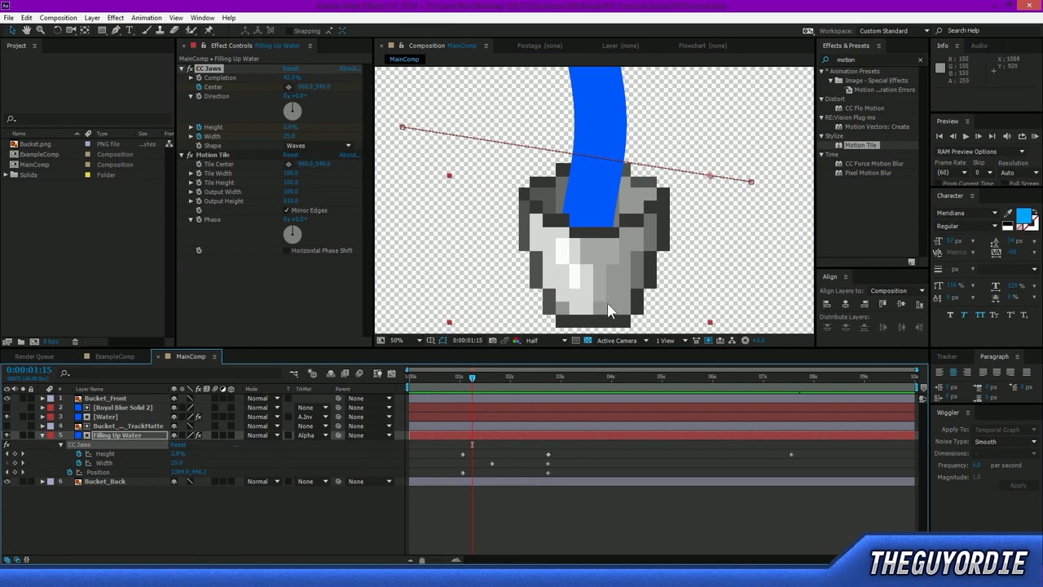
scroll(612, 232, down, 2)
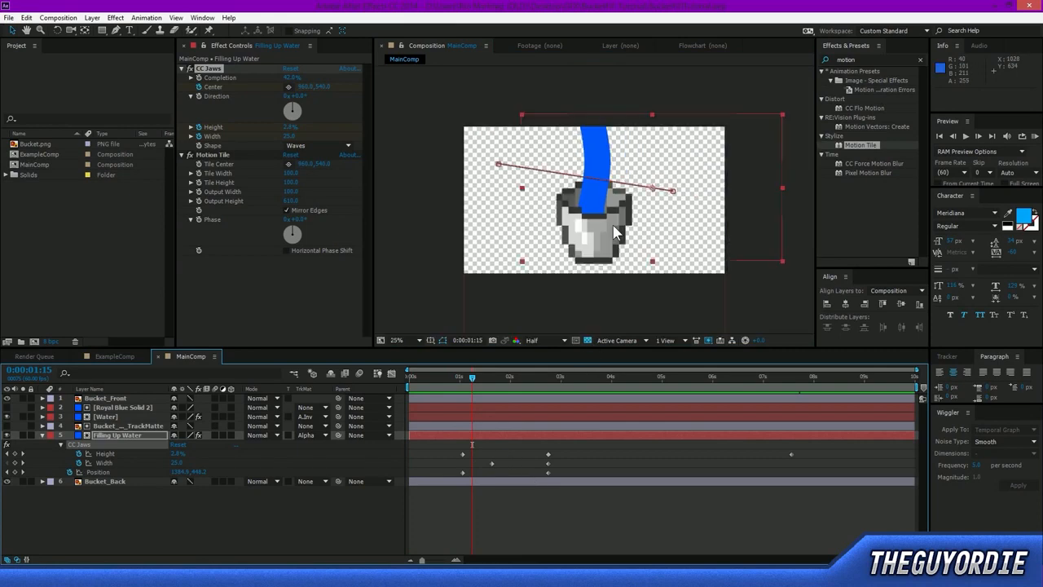
scroll(609, 232, up, 2)
scroll(666, 112, down, 2)
click(873, 62)
drag(857, 58, 668, 71)
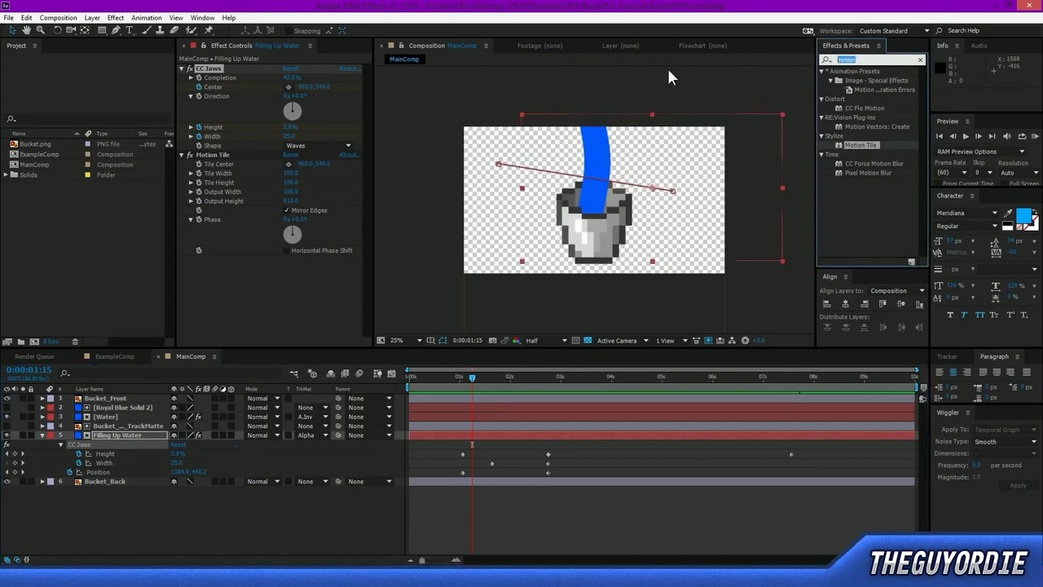
key(BackSpace)
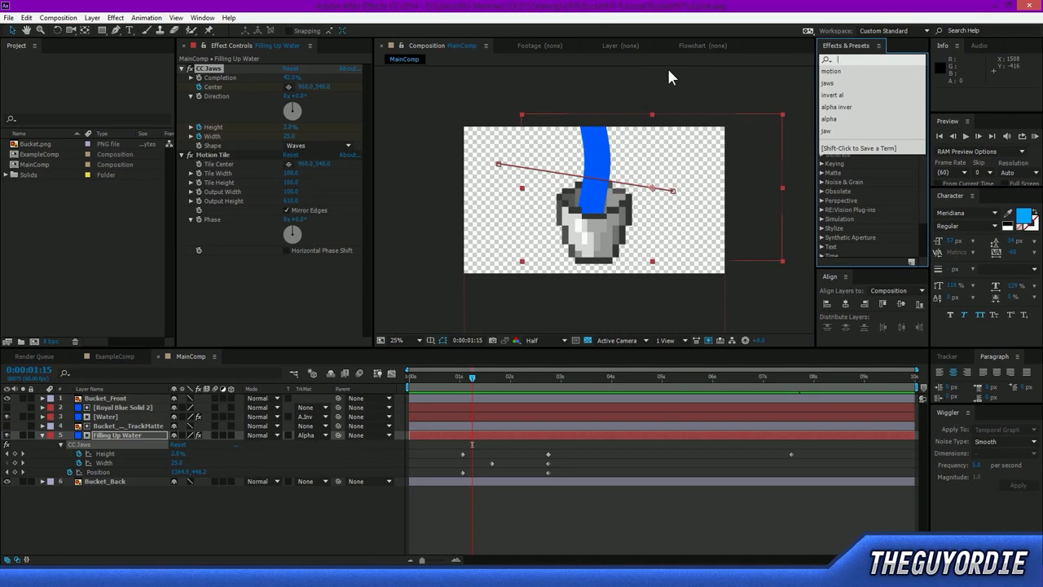
text(tur)
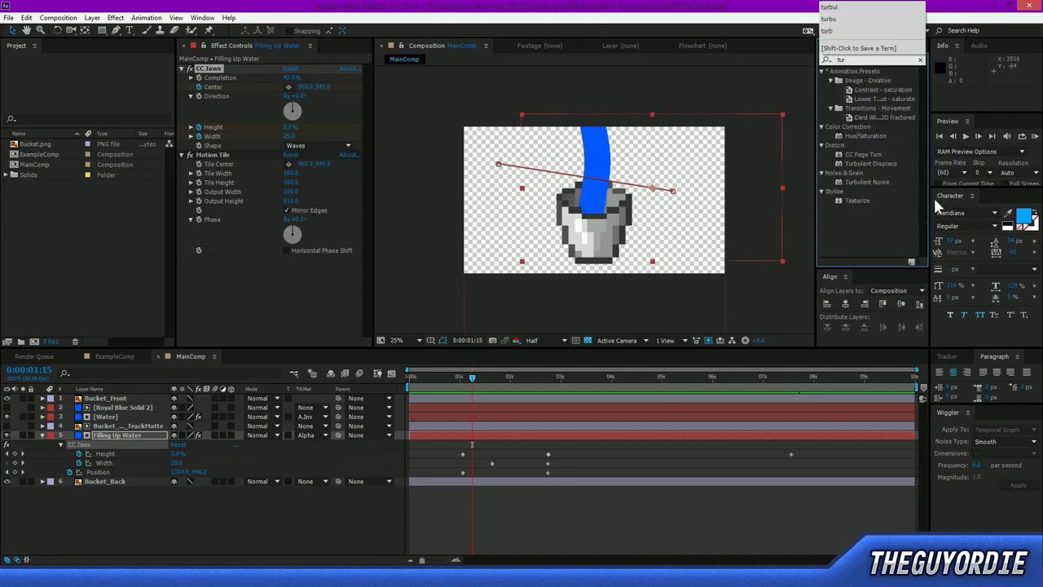
text(b)
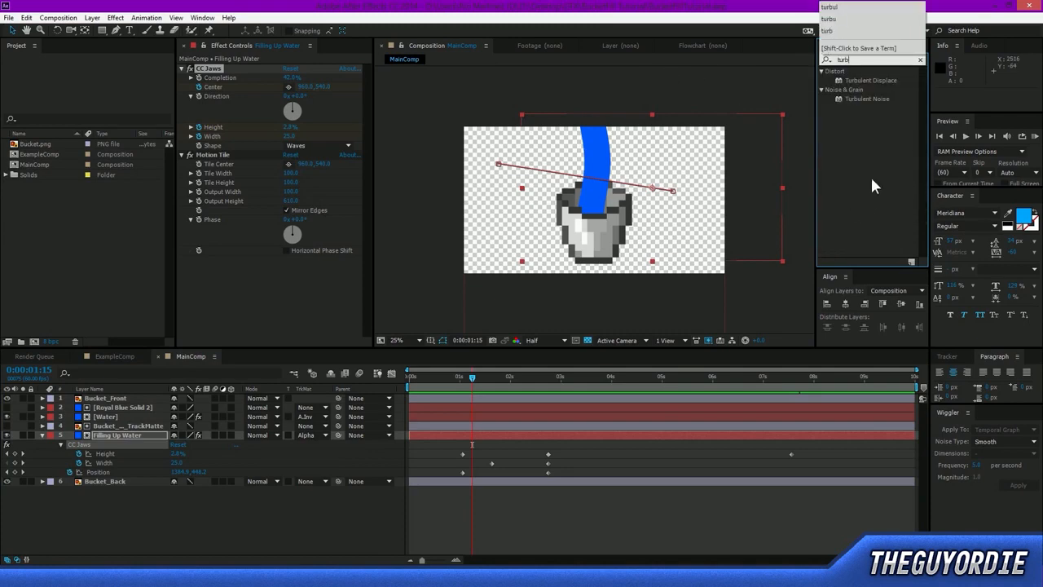
click(882, 79)
Search the effects for "frac" and apply Fractal Noise to the Water layer.
drag(869, 58, 655, 57)
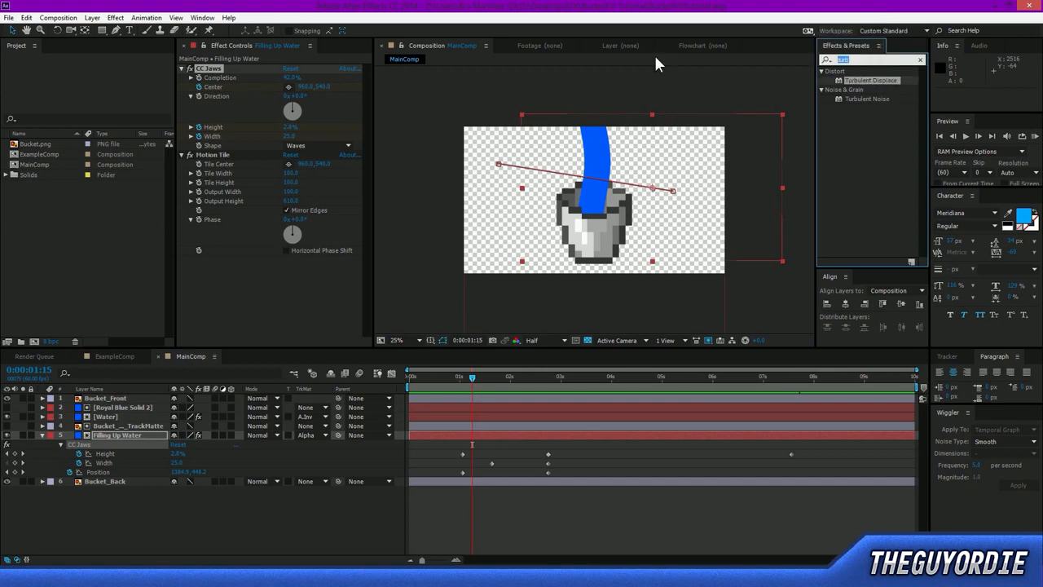
key(BackSpace)
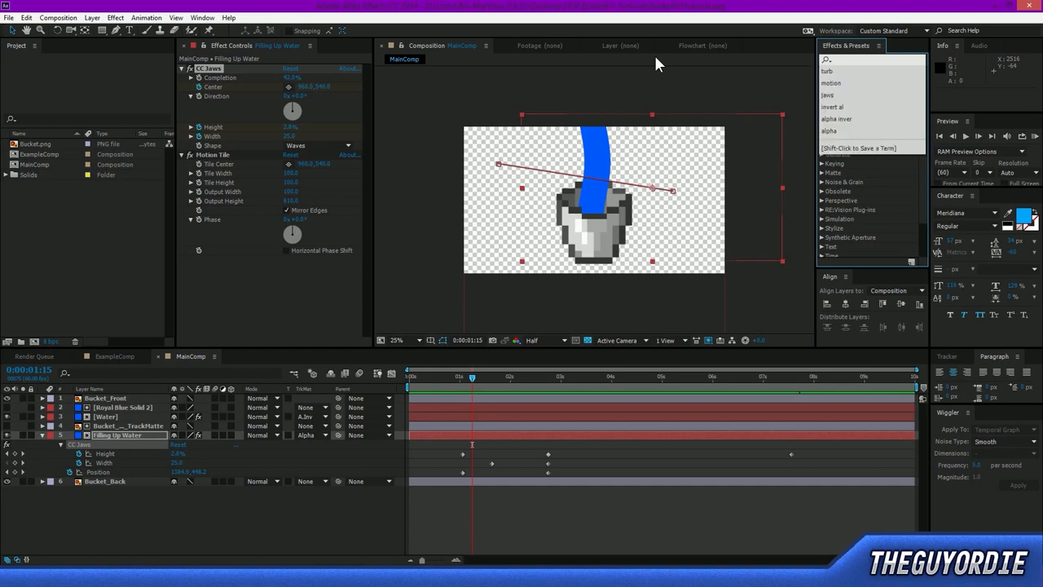
text(frac)
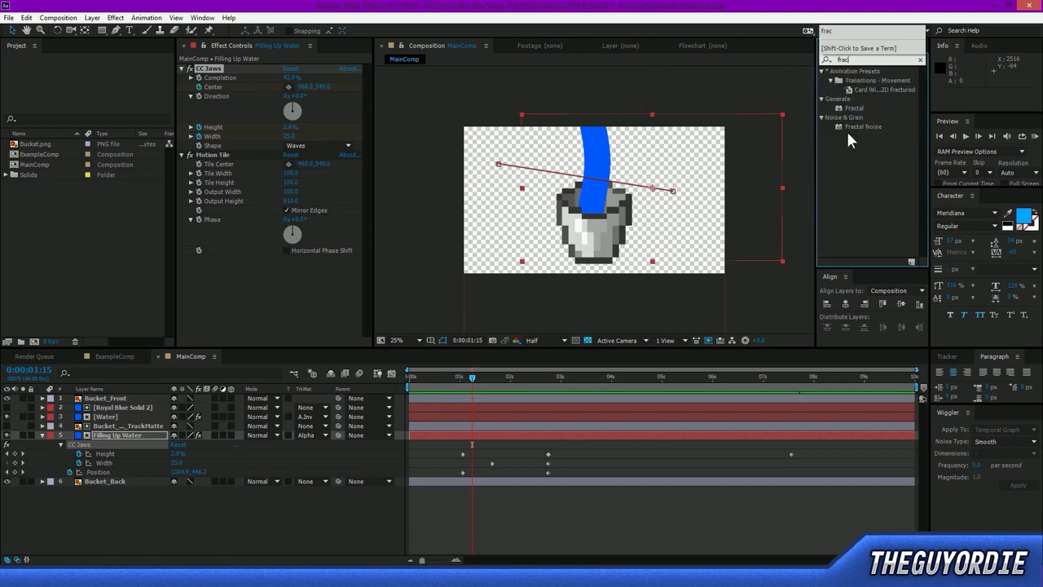
click(849, 126)
drag(850, 125, 122, 418)
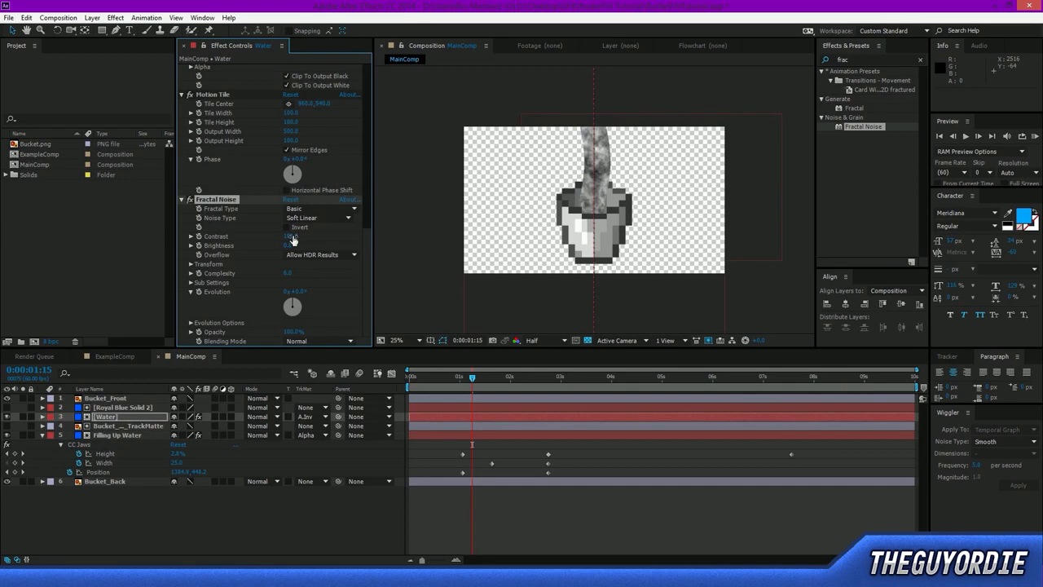
Set the Fractal Noise Contrast to 84 and Brightness to 10, and try the Add blending mode before choosing Overlay.
mouse_move(287, 246)
mouse_down()
mouse_move(275, 251)
mouse_move(297, 252)
mouse_up()
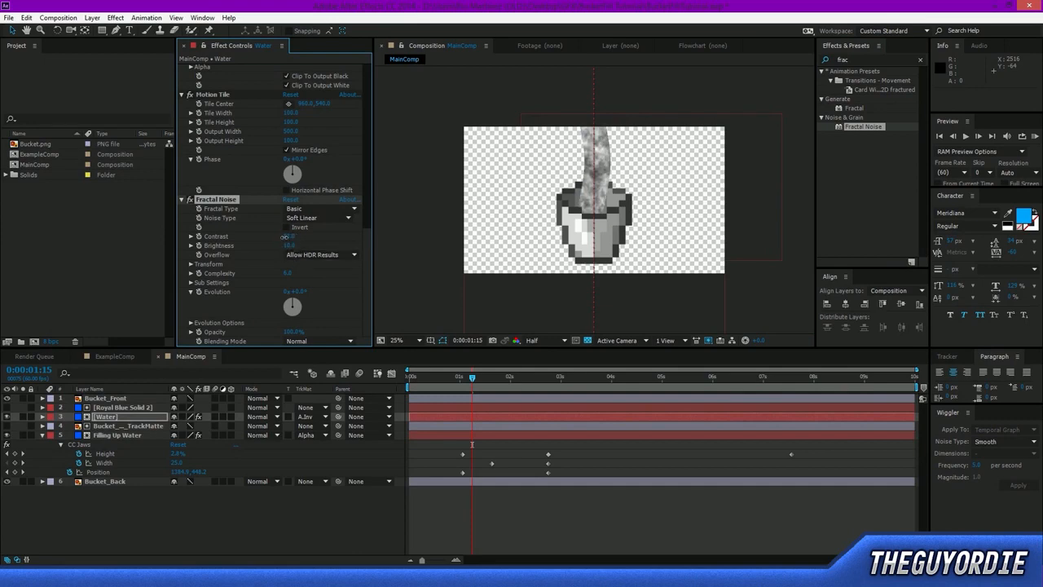
click(311, 209)
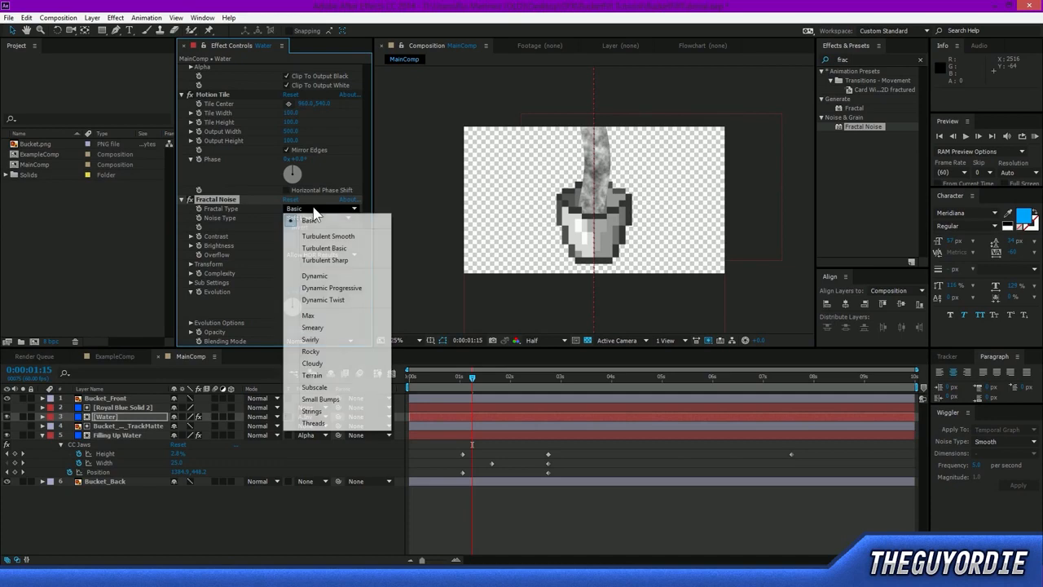
click(268, 234)
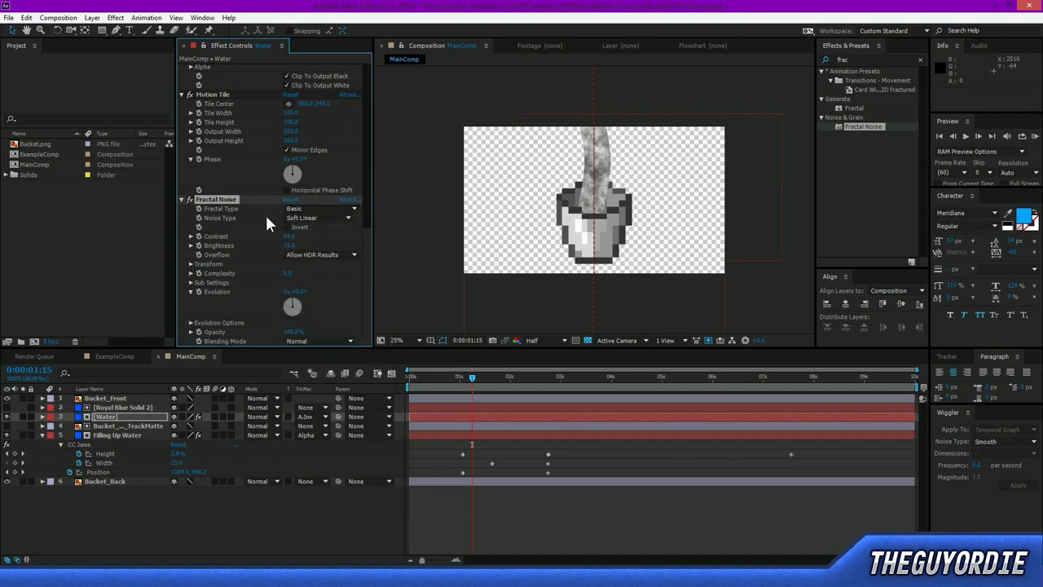
click(295, 340)
click(321, 150)
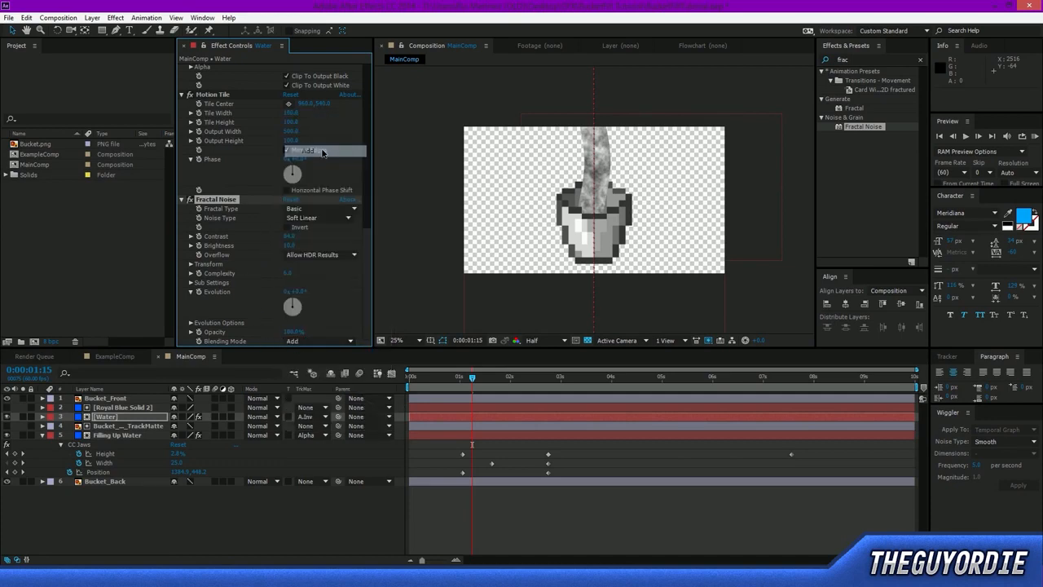
click(317, 341)
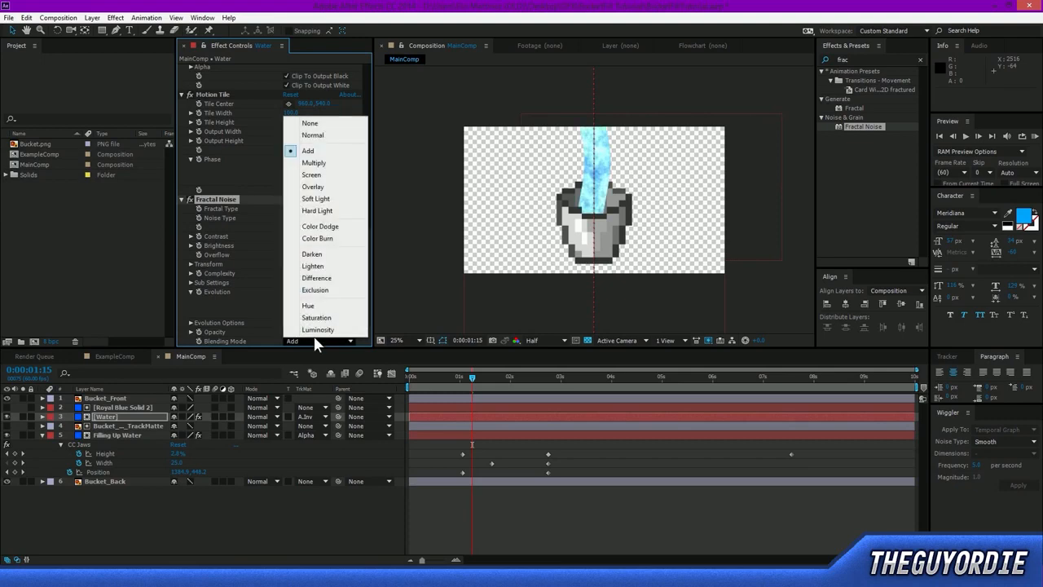
click(317, 188)
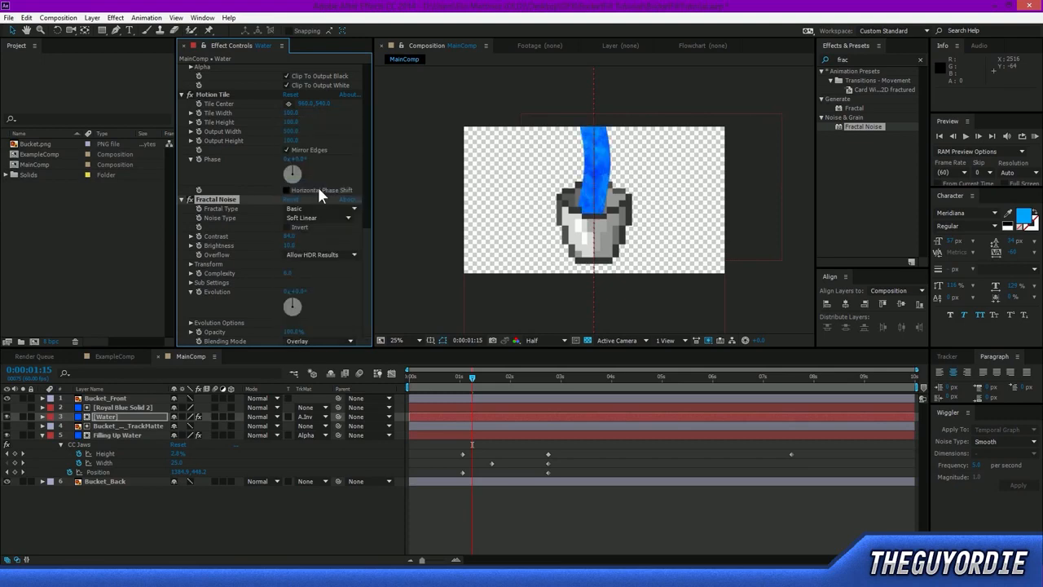
Soften the Water layer's Fractal Noise by setting Contrast to 55 and Brightness to 4, and inspect the stream.
drag(322, 234, 284, 254)
click(290, 254)
click(298, 255)
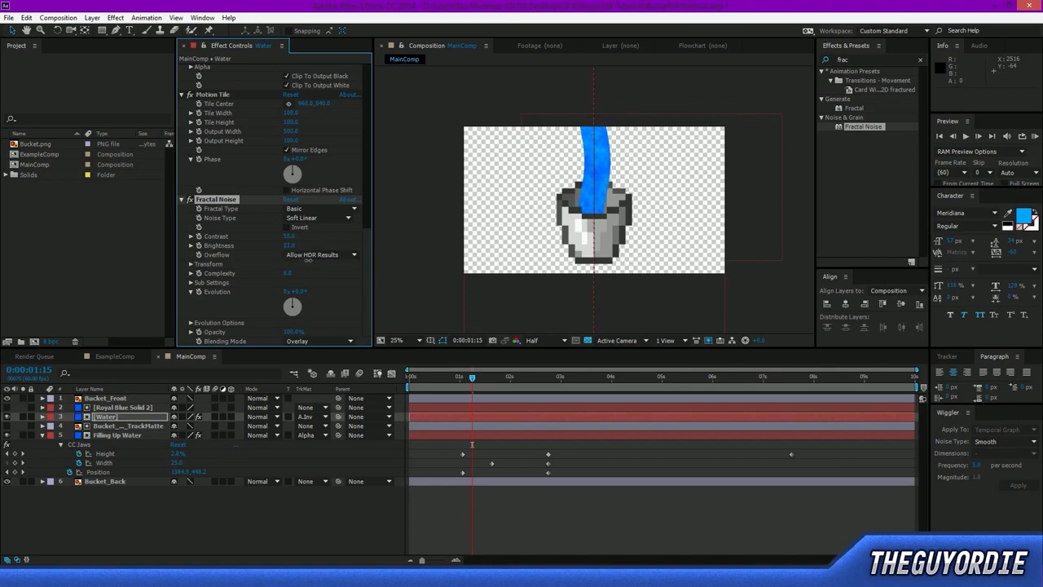
click(441, 205)
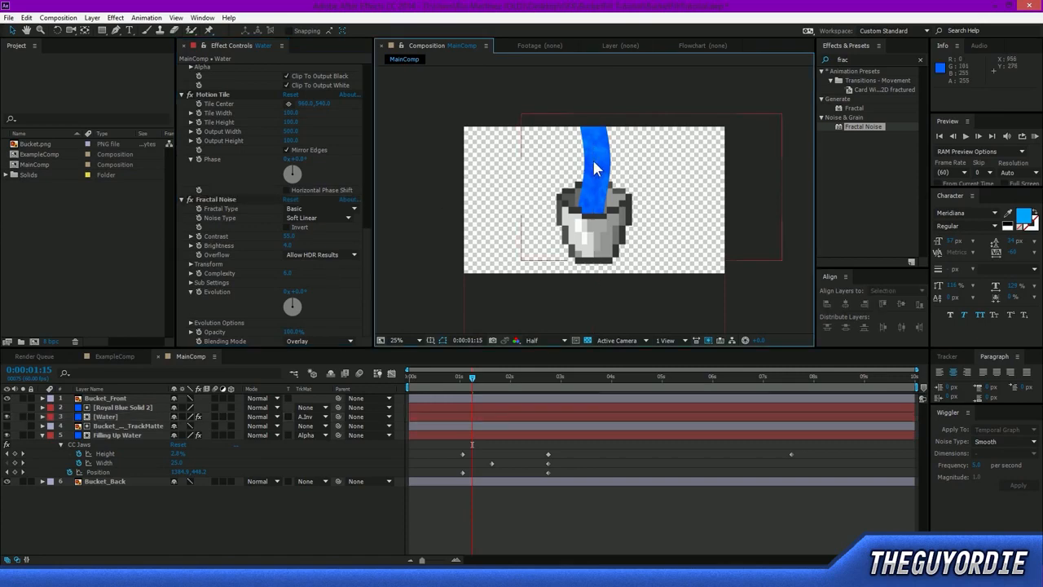
scroll(601, 154, up, 2)
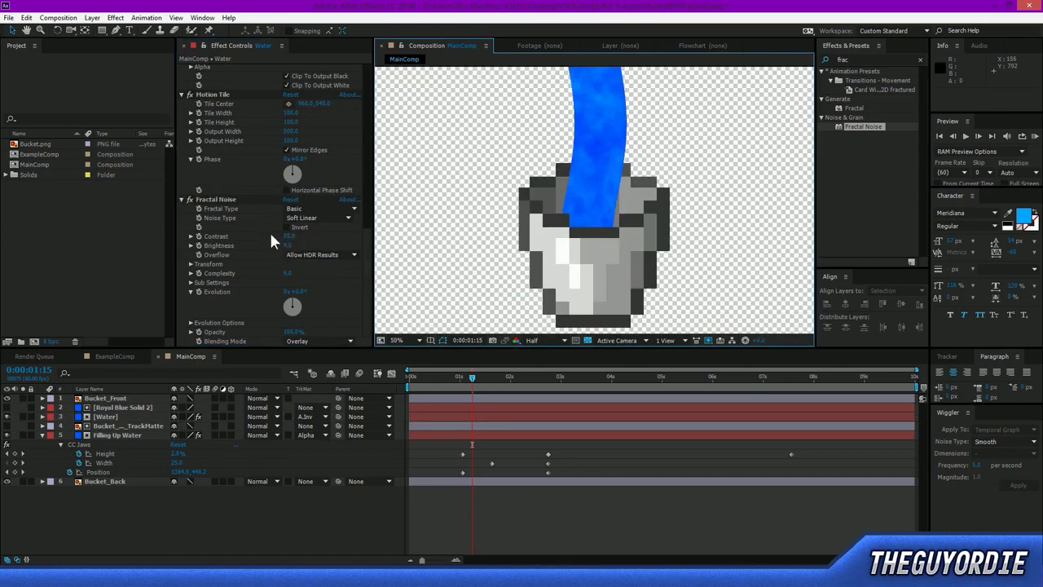
Keyframe the Fractal Noise Evolution at 122° at 0:00:00:00 and about -203° at 0:00:09:59, and scrub through the stream's motion.
drag(295, 308, 402, 329)
click(230, 303)
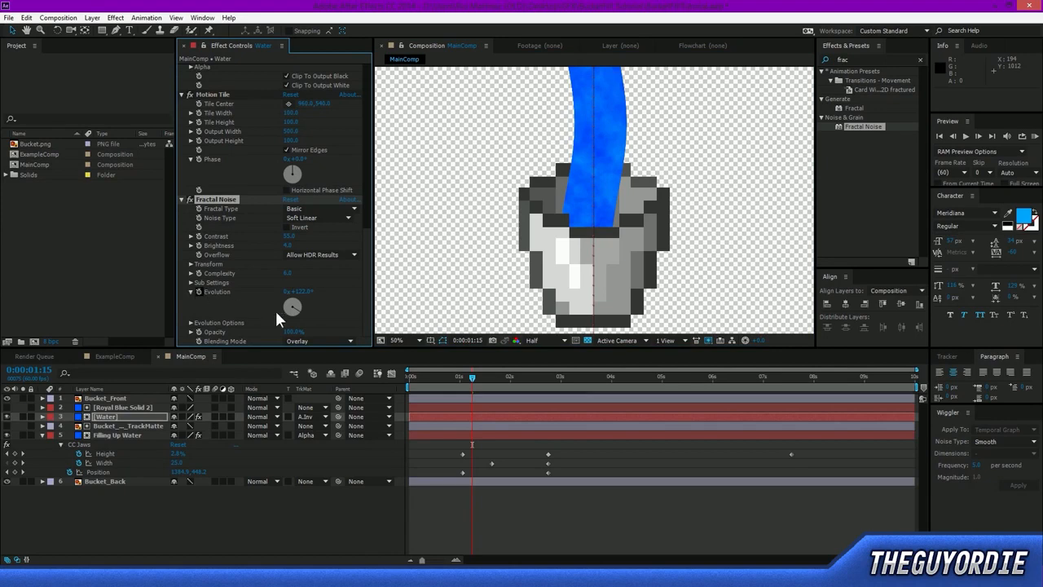
drag(425, 380, 280, 316)
click(198, 290)
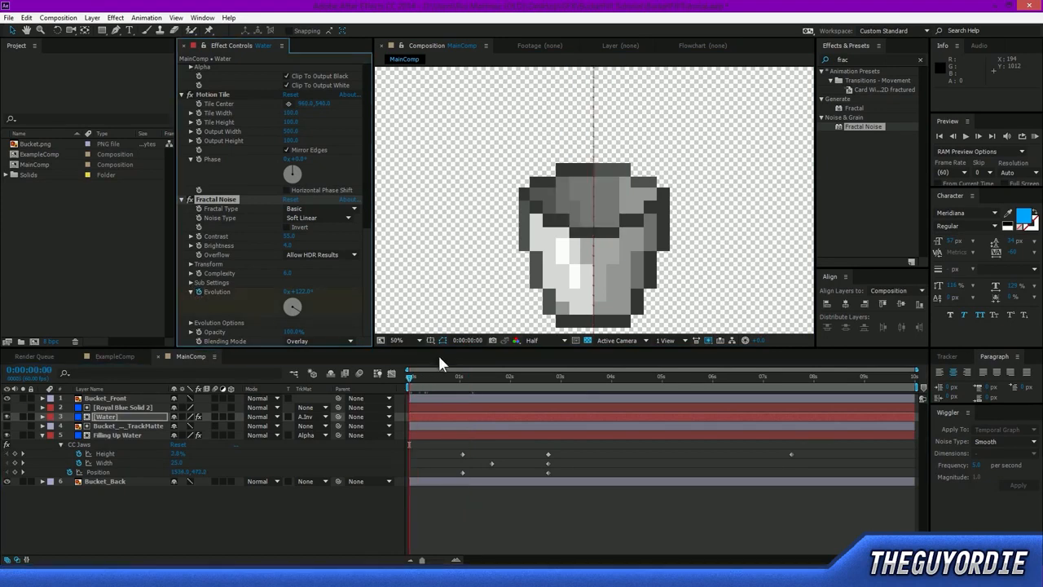
drag(463, 392, 945, 407)
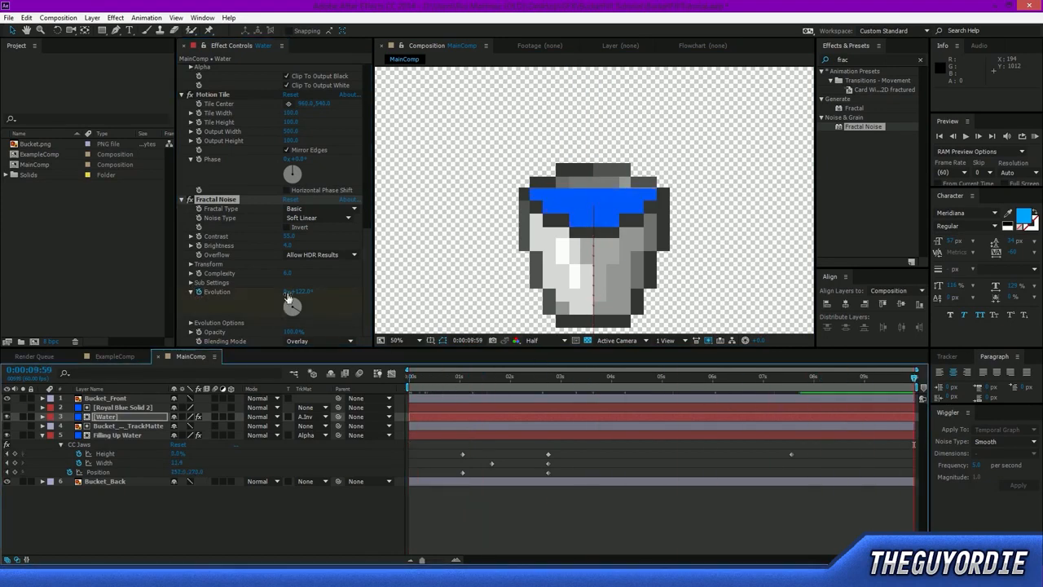
drag(306, 292, 187, 294)
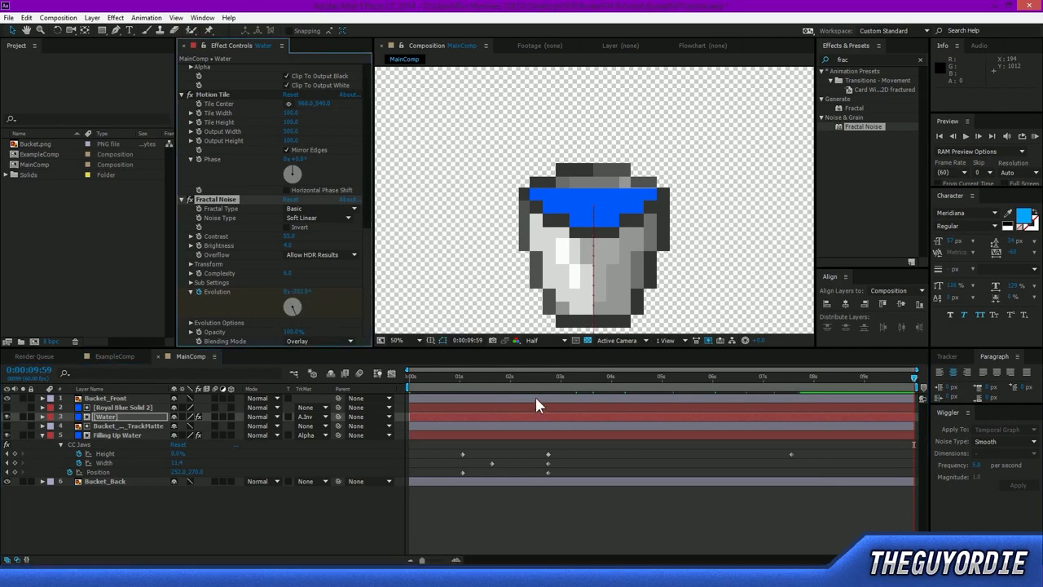
drag(407, 375, 436, 378)
drag(463, 383, 535, 385)
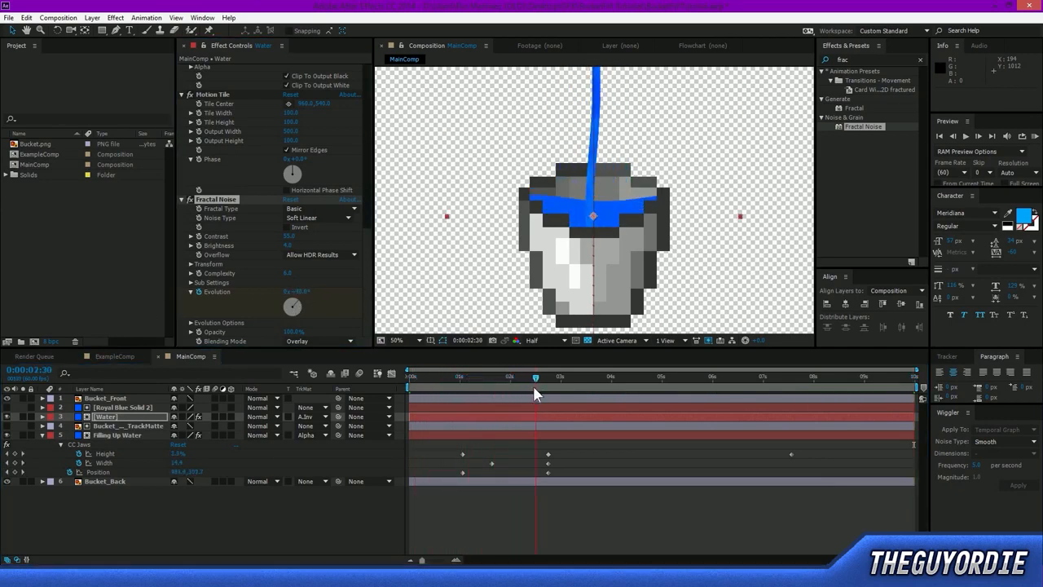
Copy Water's Fractal Noise effect to the Filling Up Water layer at 0:00:02:30, and select the Bucket_Back_TrackMatte layer.
click(121, 431)
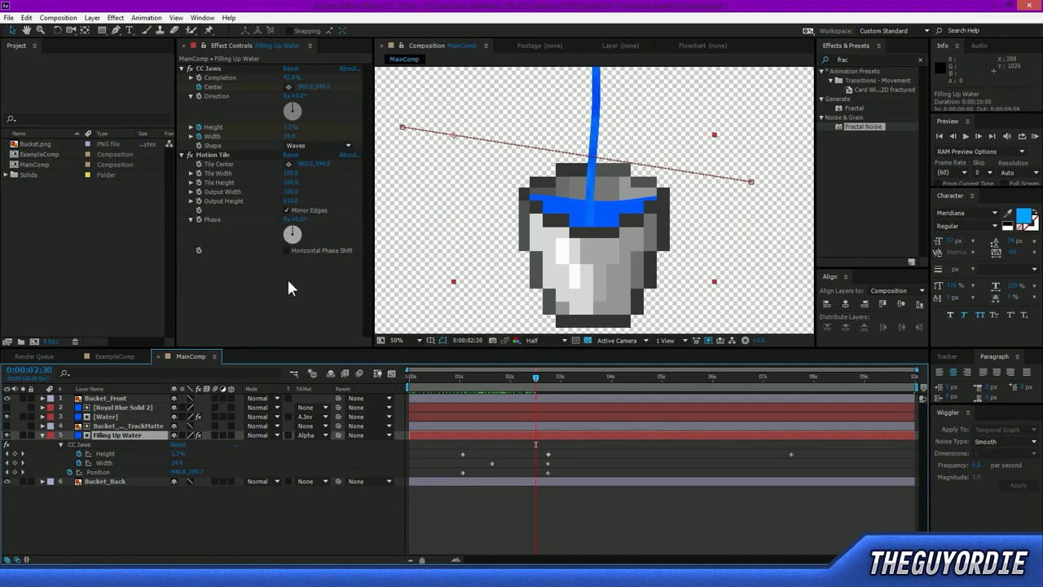
drag(285, 291, 285, 293)
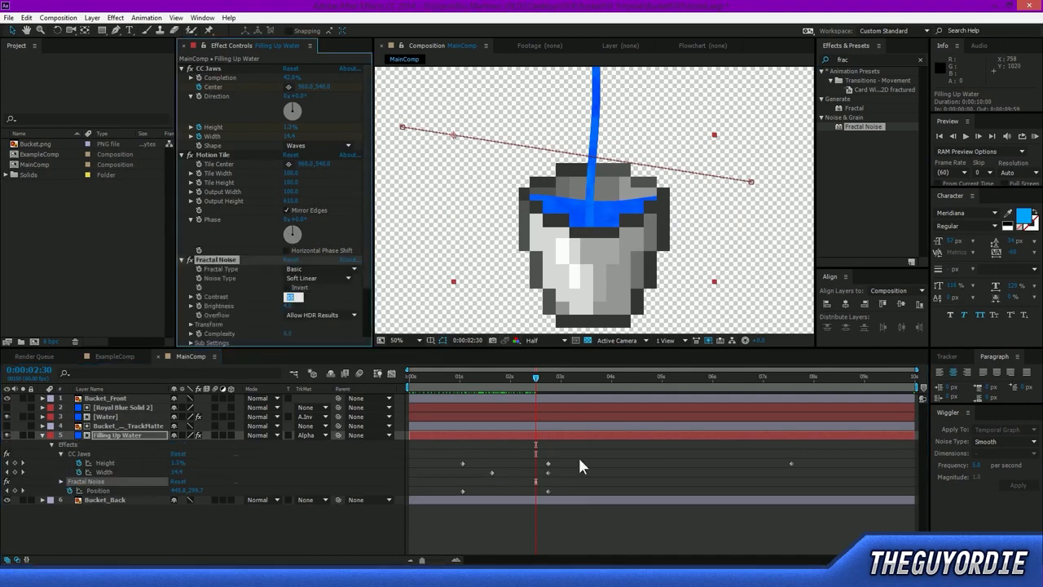
click(597, 517)
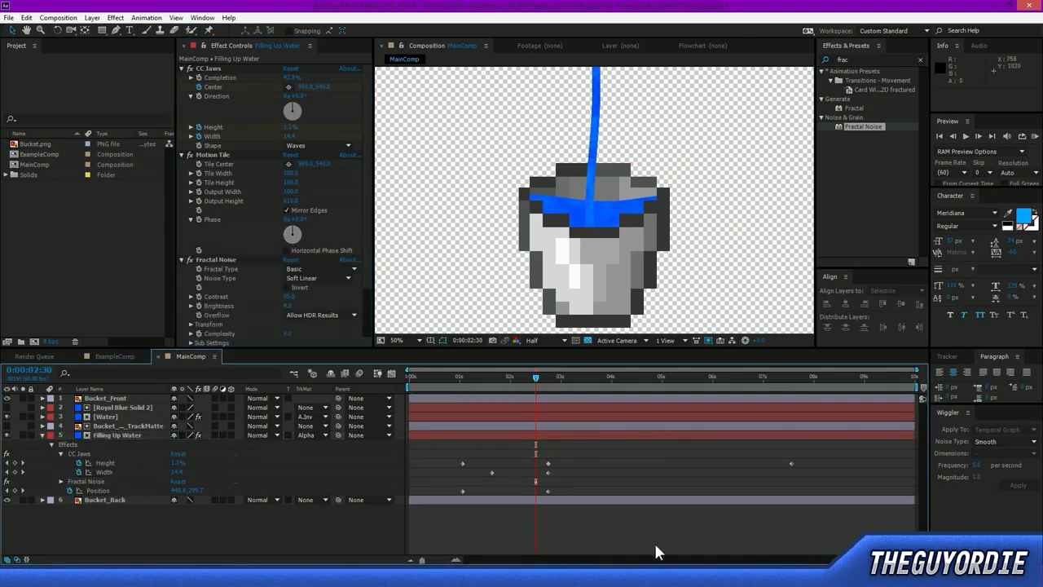
click(110, 425)
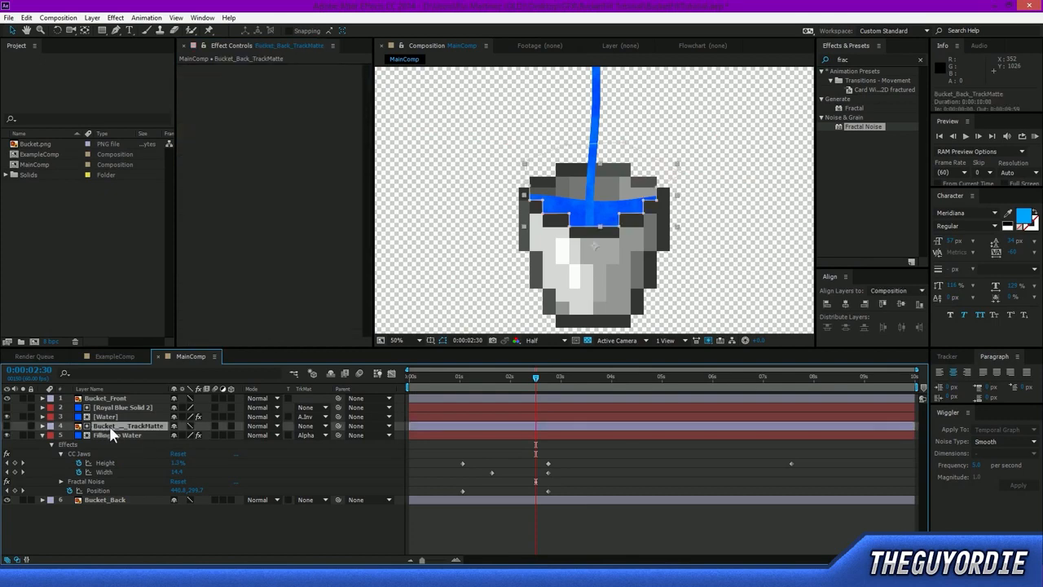
click(114, 417)
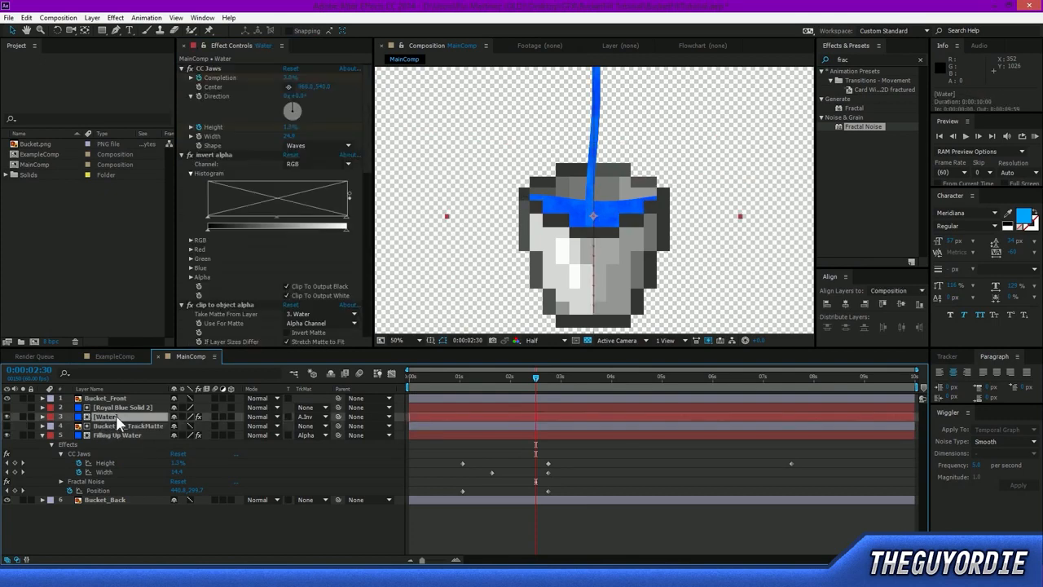
ctrl+click(117, 425)
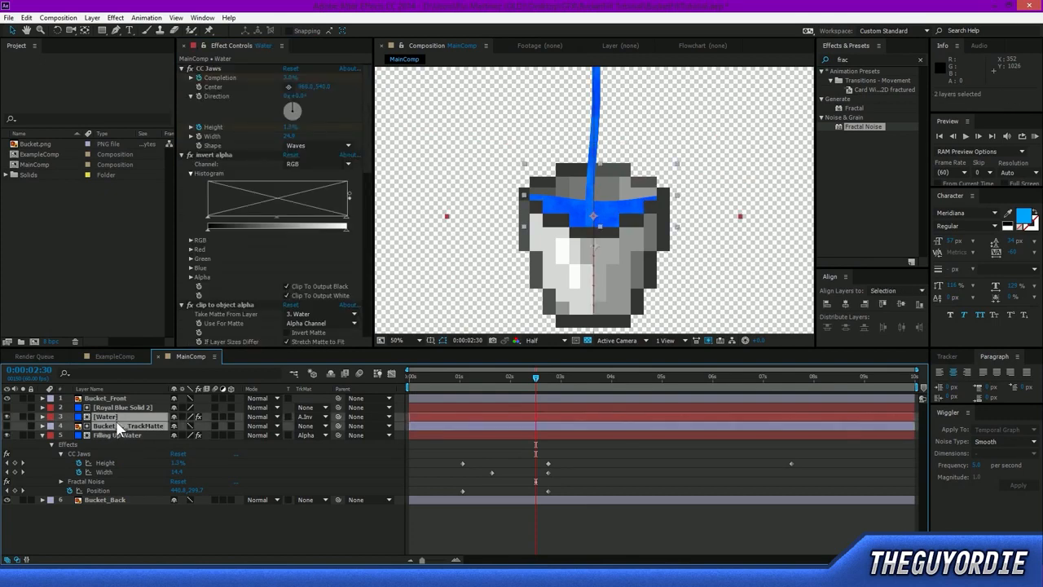
click(123, 409)
click(123, 418)
ctrl+click(124, 419)
click(126, 424)
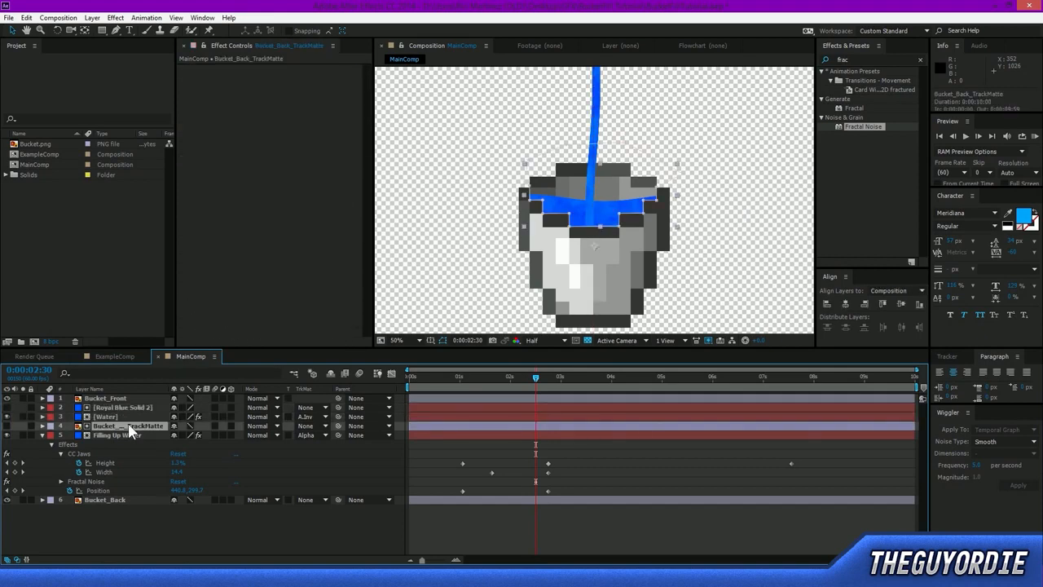
ctrl+click(121, 417)
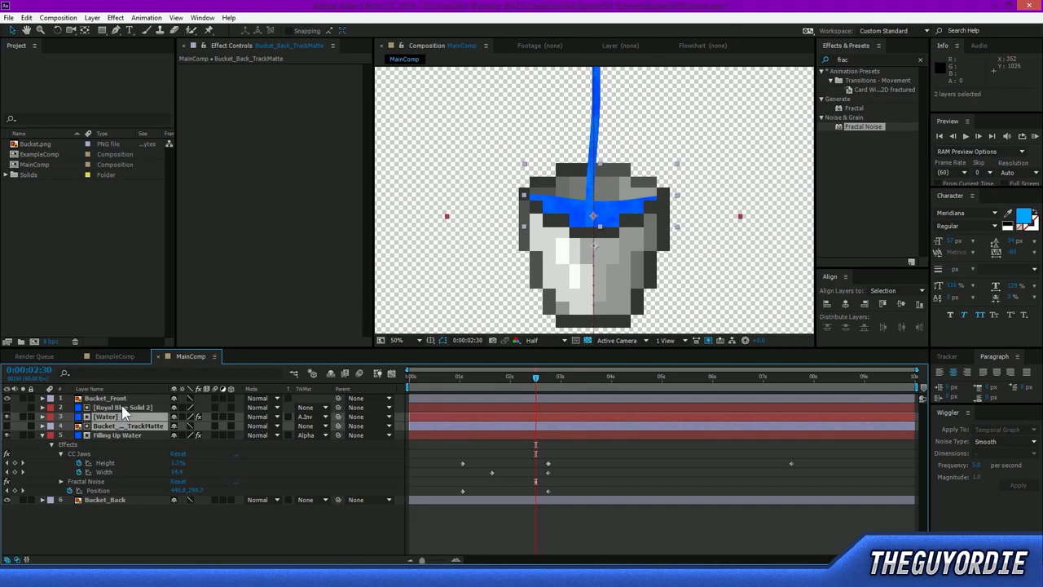
ctrl+click(123, 407)
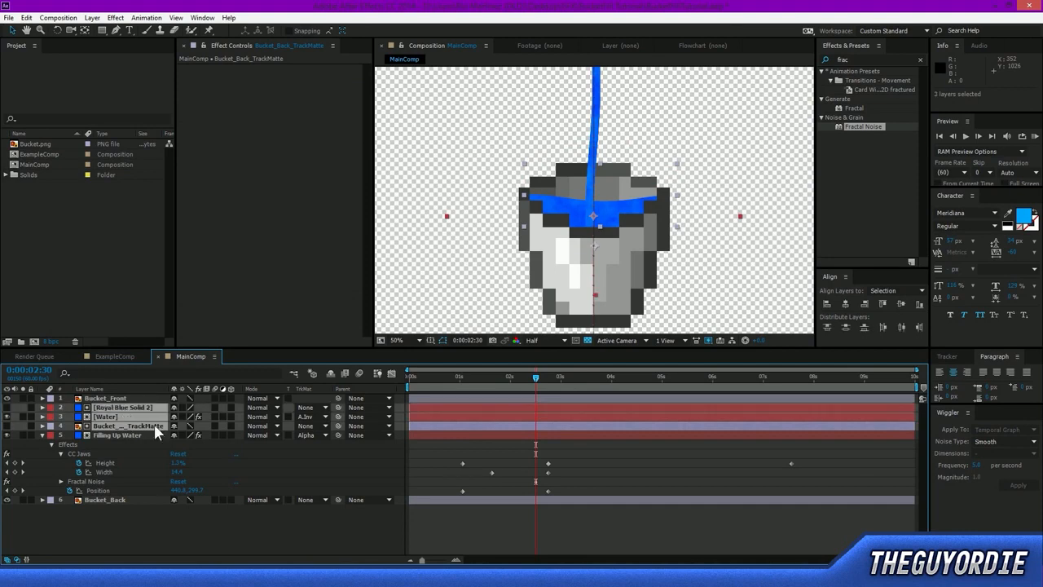
click(139, 528)
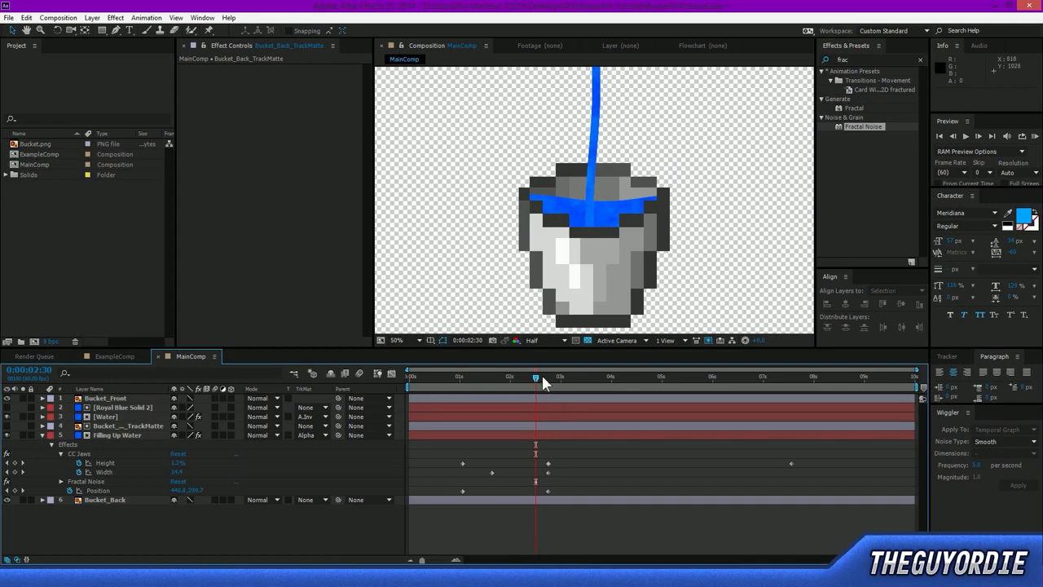
Scrub back to about 0:00:02:12 and RAM preview the textured stream and the filling water.
drag(544, 385, 520, 386)
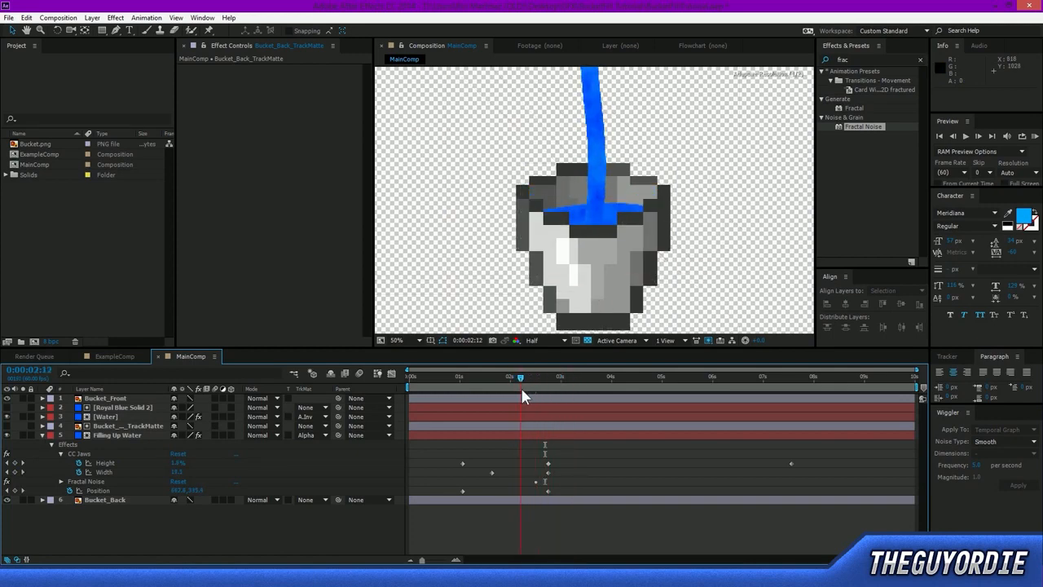
key(KP_0)
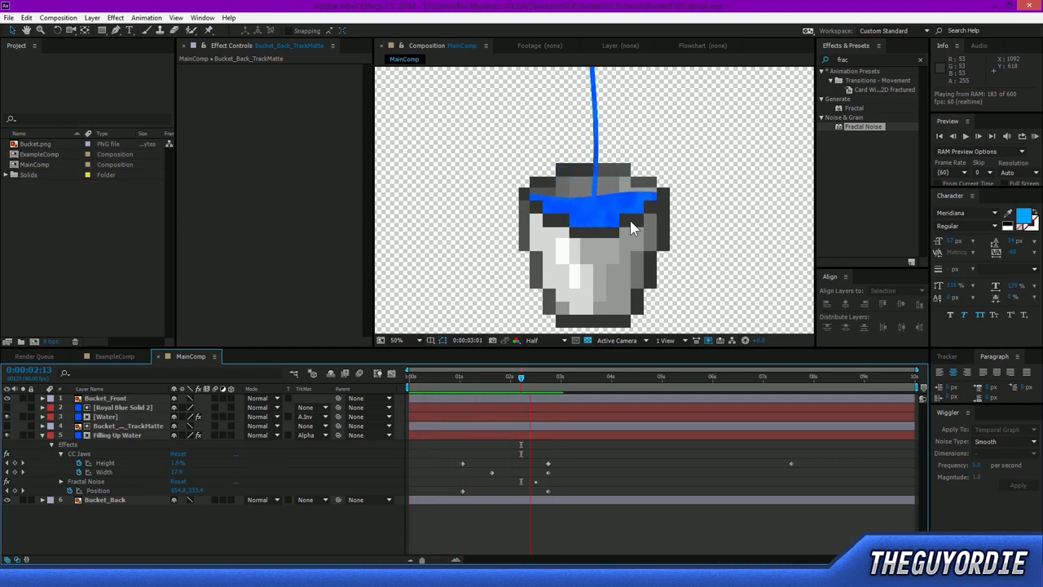
key(space)
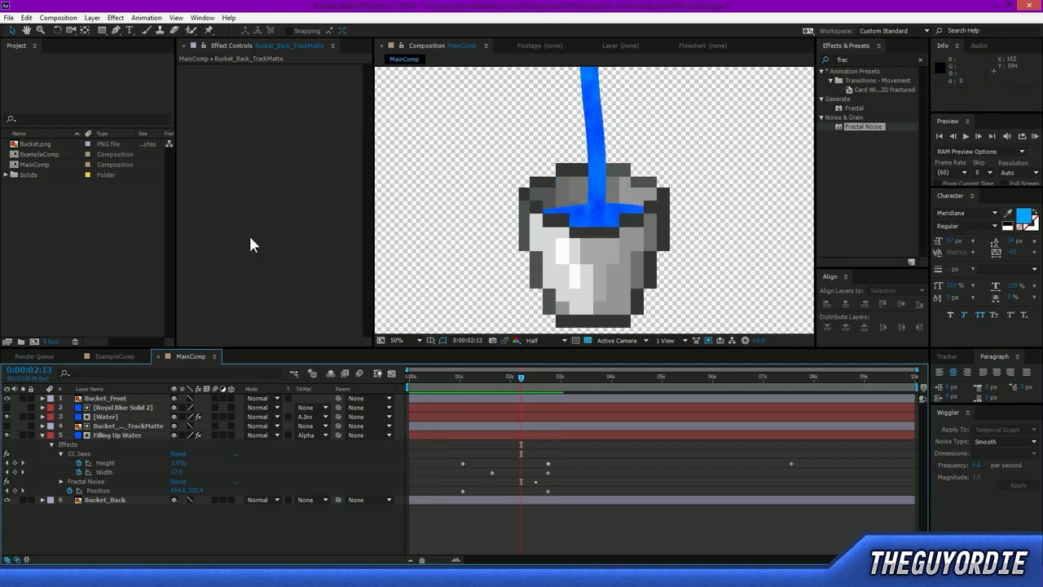
Remove the Fractal Noise effect from the Filling Up Water and Water layers, and save the project.
click(119, 434)
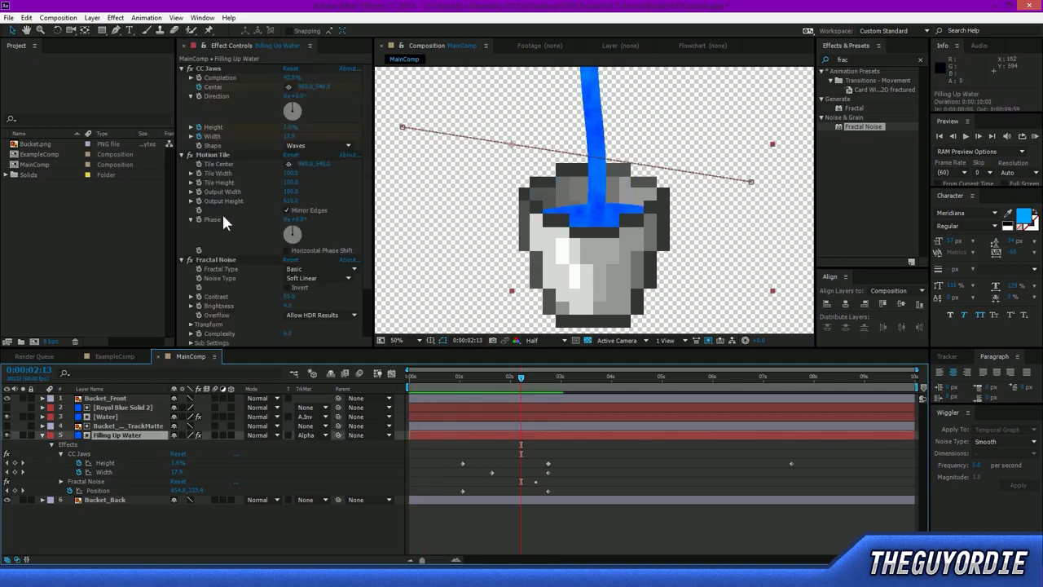
click(226, 258)
key(Delete)
click(125, 416)
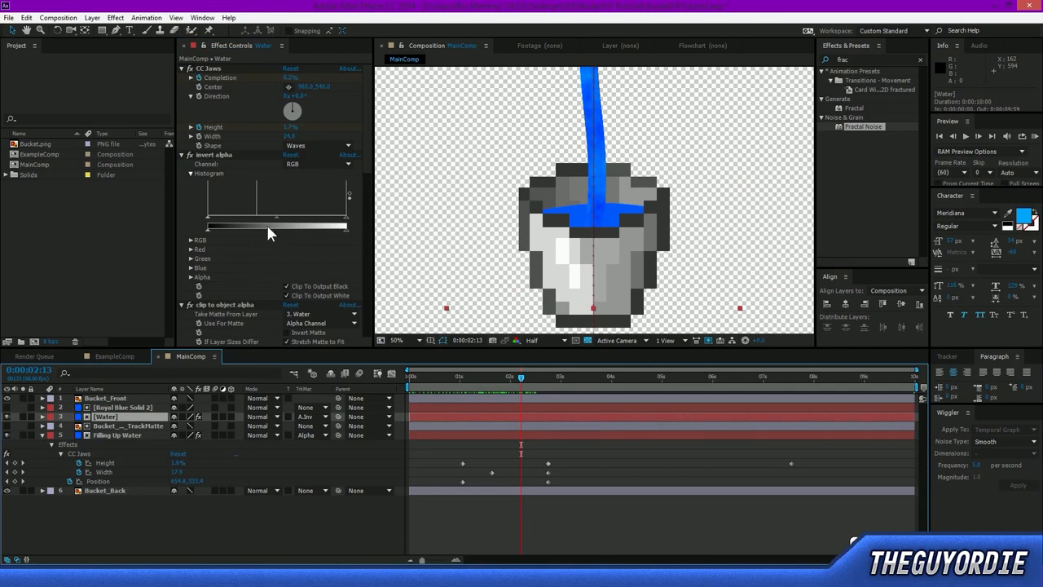
scroll(244, 281, down, 5)
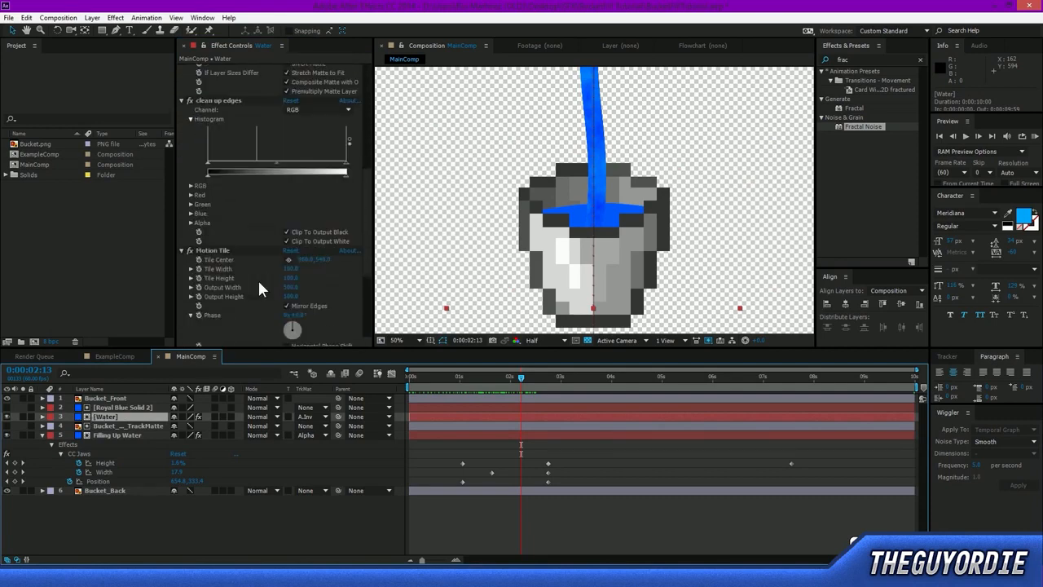
click(214, 233)
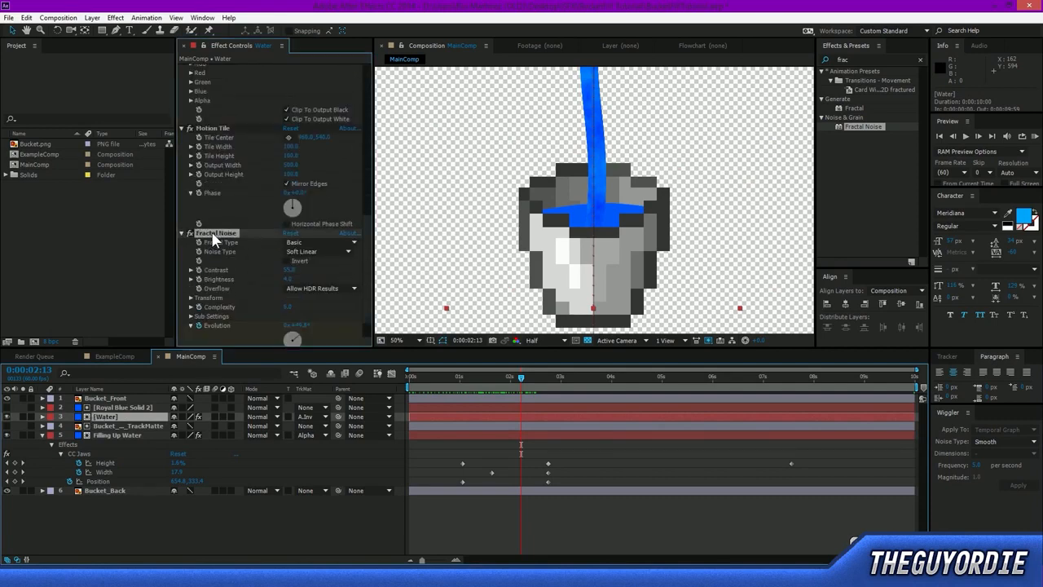
key(Delete)
click(384, 554)
scroll(673, 213, down, 2)
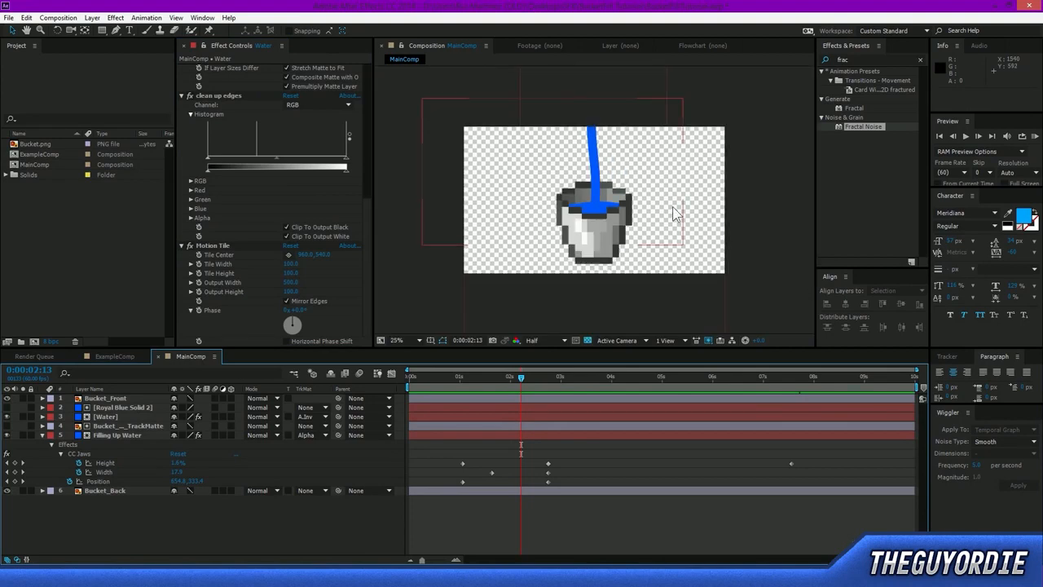
key(ctrl+s)
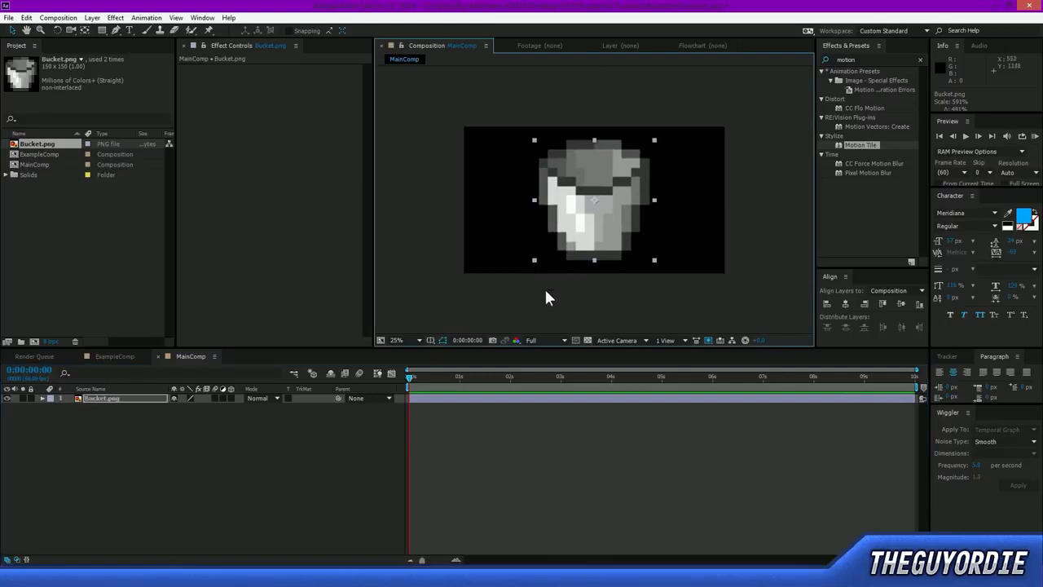
Enlarge the Bucket.png layer to about 649% and turn on the transparency grid behind it.
drag(534, 259, 528, 266)
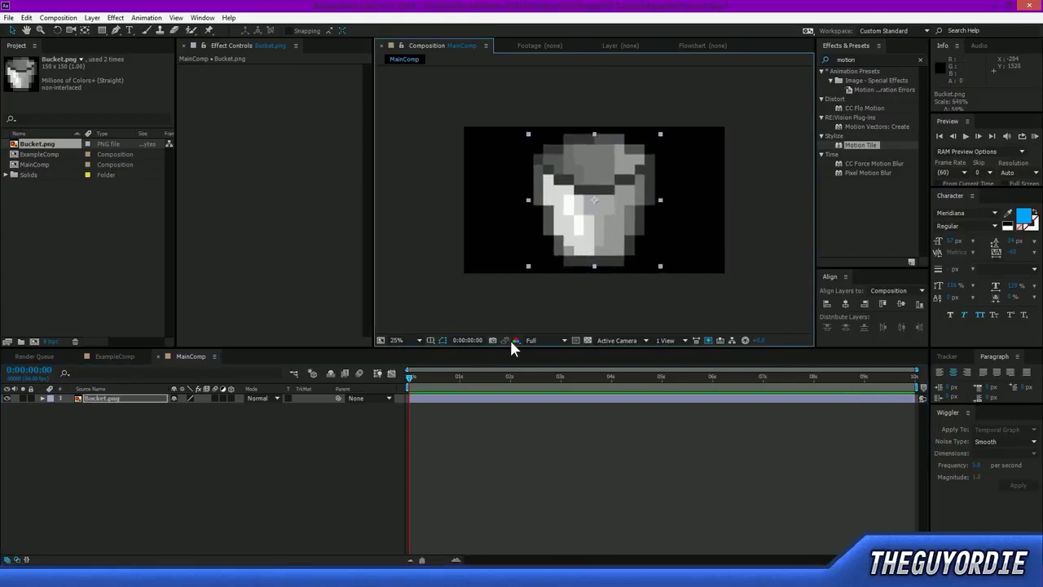
click(586, 339)
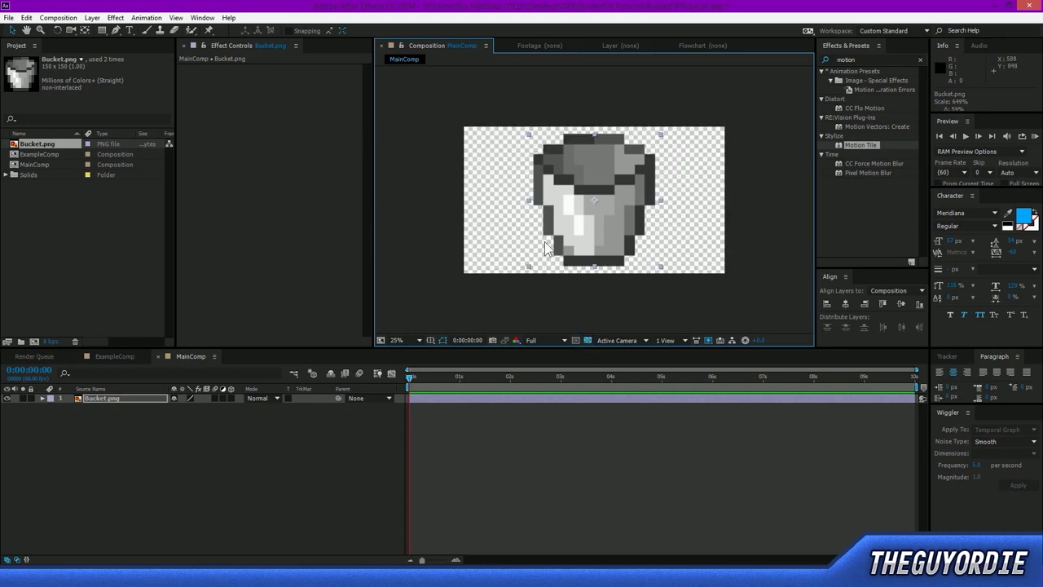
key(period)
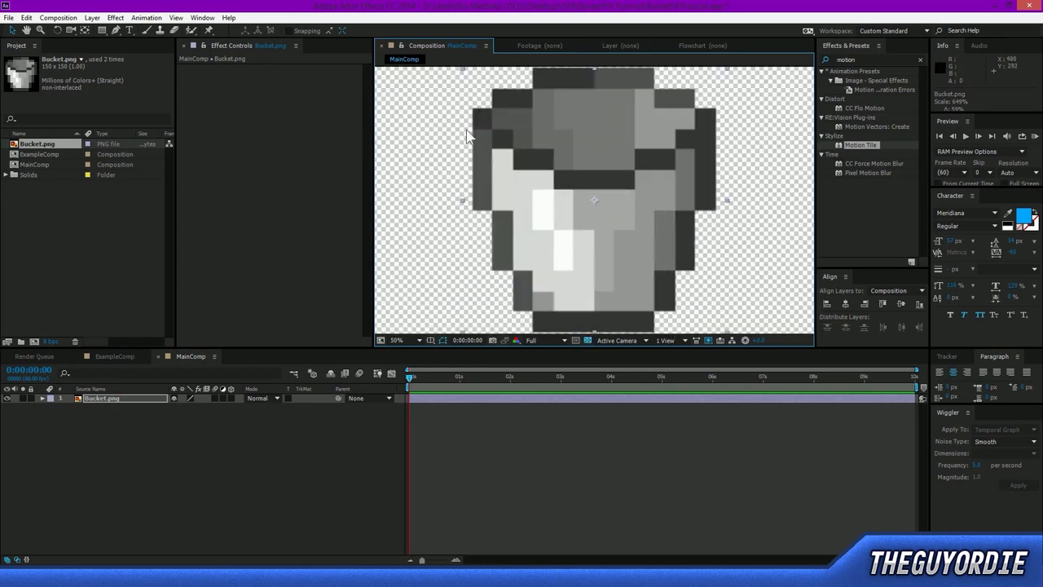
key(comma)
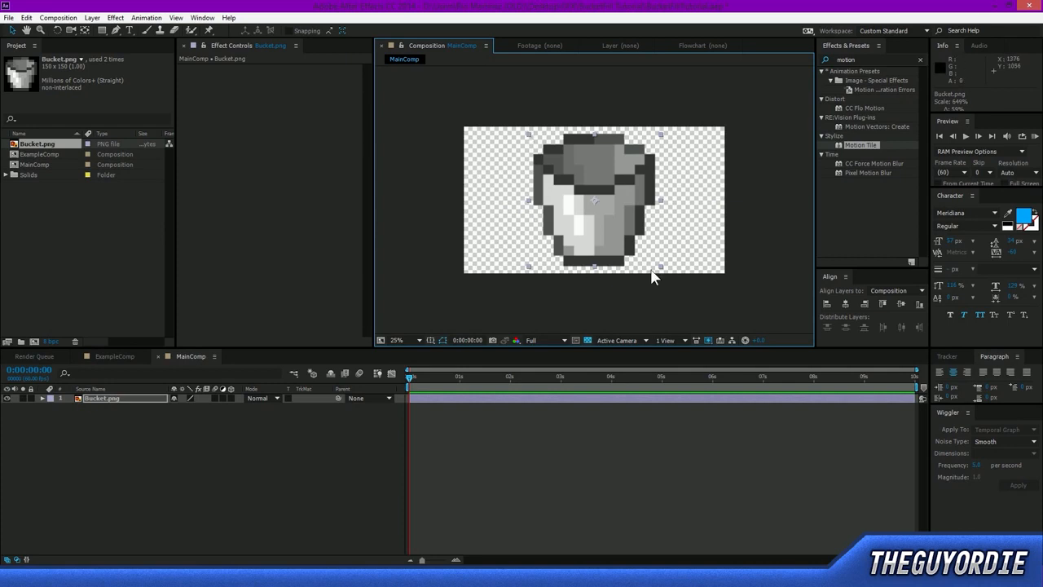
Toggle the transparency grid repeatedly to compare the bucket on black and transparent backgrounds, leaving the grid on.
click(590, 338)
click(588, 338)
click(588, 338)
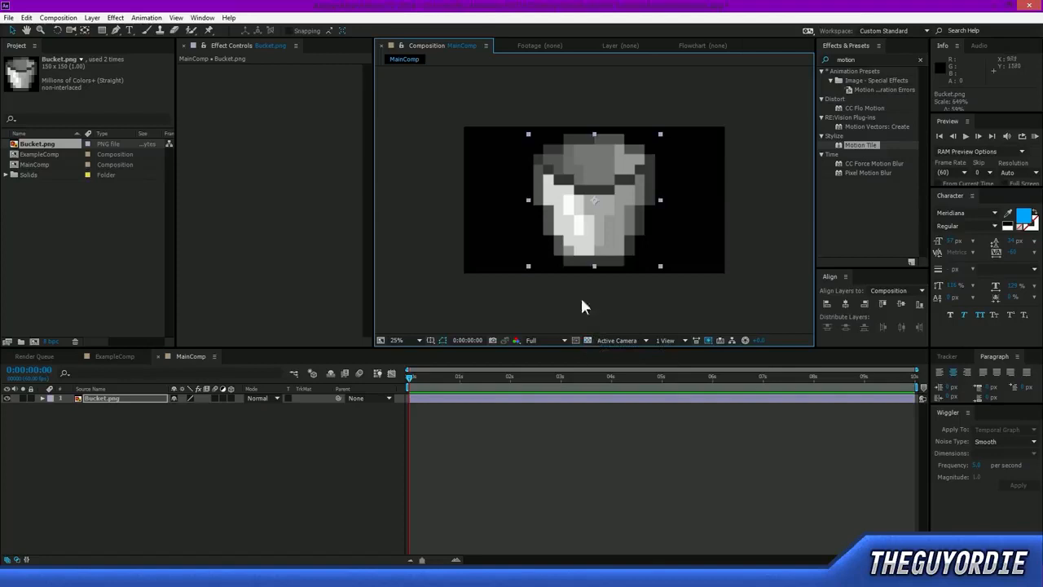
click(589, 341)
click(589, 341)
click(589, 341)
click(589, 340)
click(589, 340)
click(589, 341)
click(589, 341)
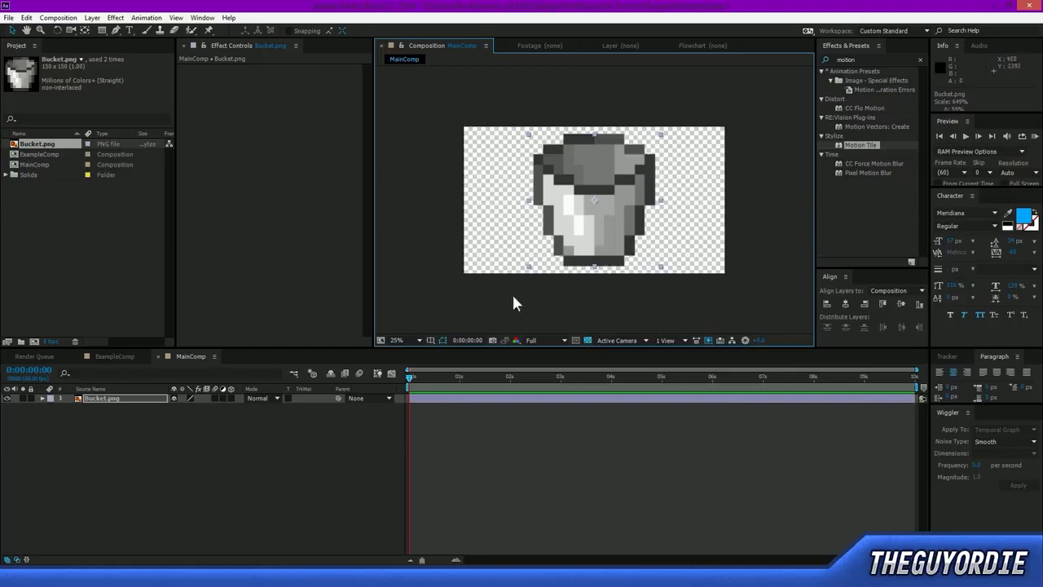
Scale the bucket down to about 404% and place it near the bottom centre of the frame.
drag(528, 270, 547, 243)
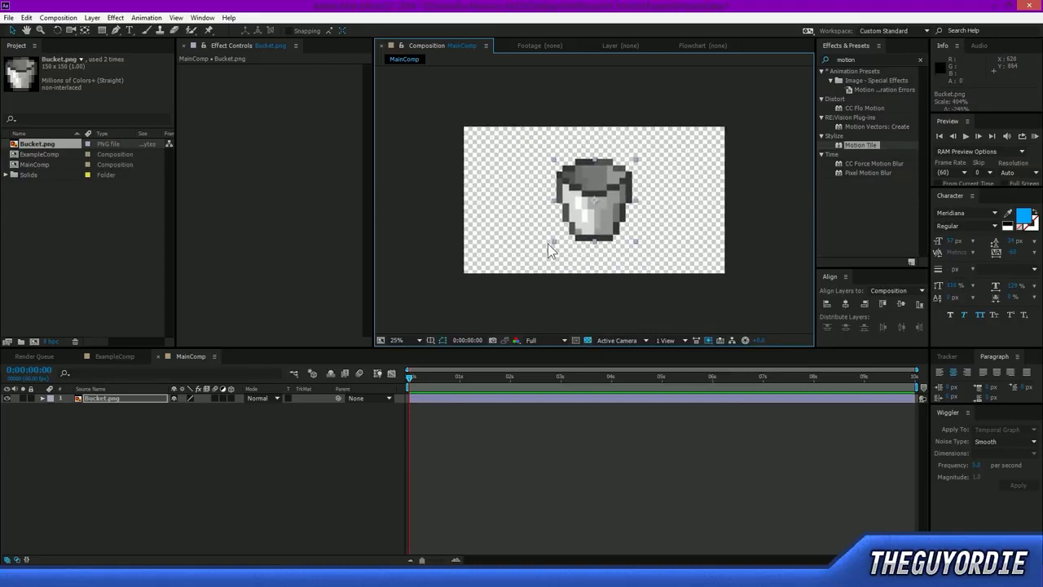
drag(620, 210, 618, 232)
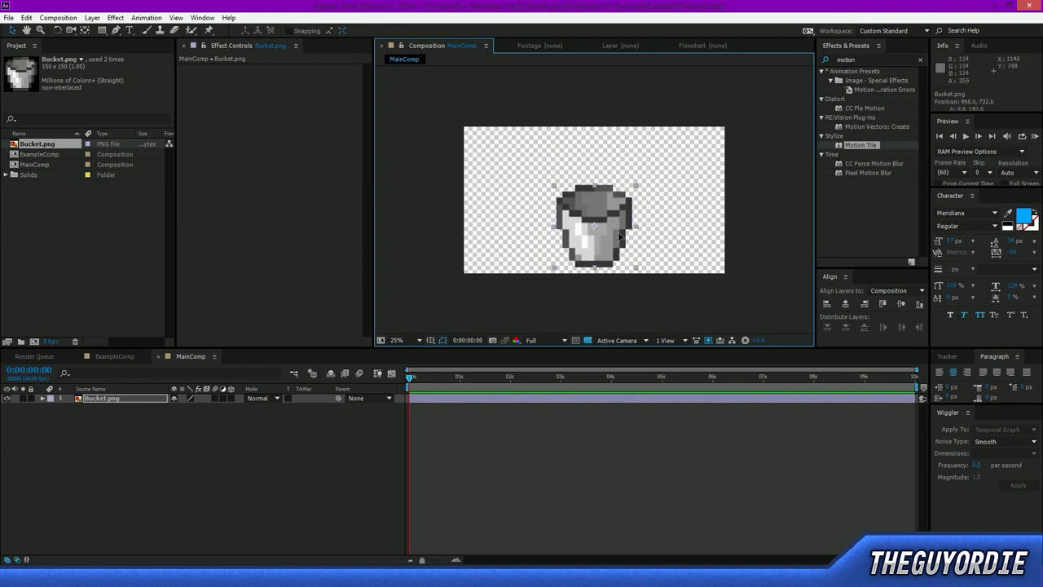
click(594, 132)
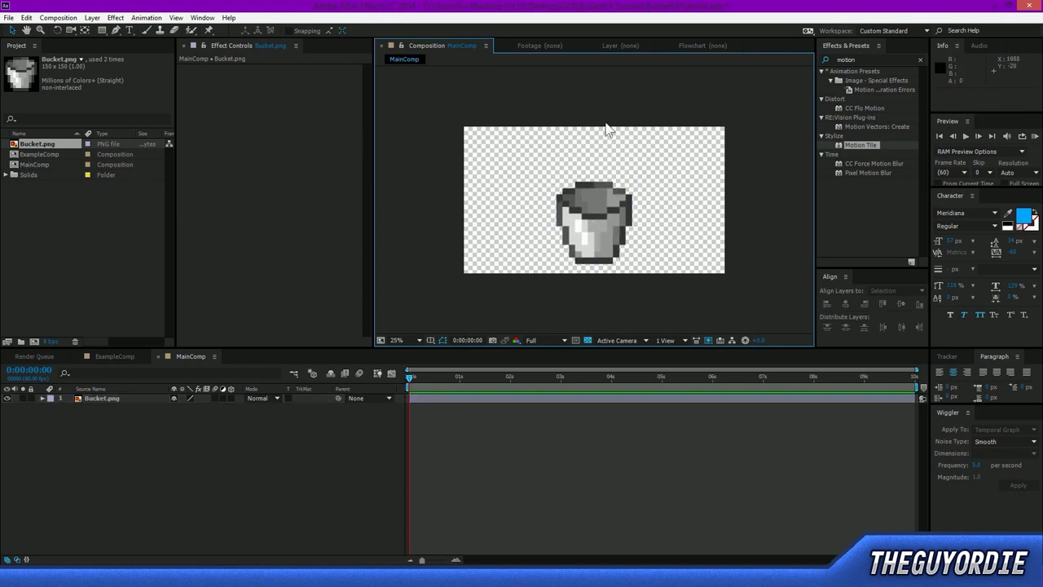
Switch the Bucket.png layer to Draft quality to sharpen its blurred pixel edges, and inspect the bucket up close.
click(613, 208)
scroll(611, 224, up, 4)
scroll(607, 235, up, 1)
drag(512, 172, 561, 308)
scroll(521, 208, up, 2)
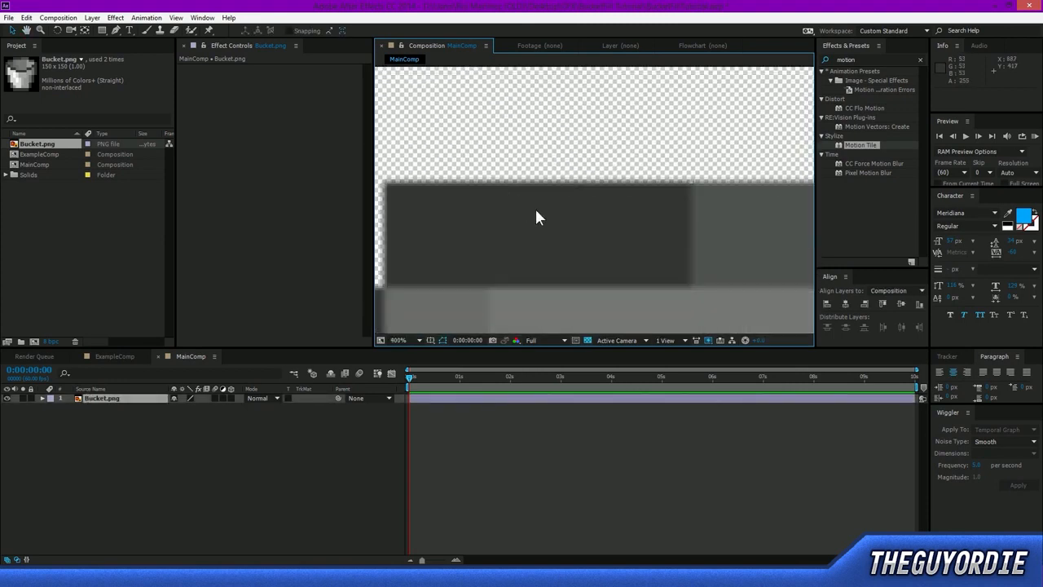
click(190, 396)
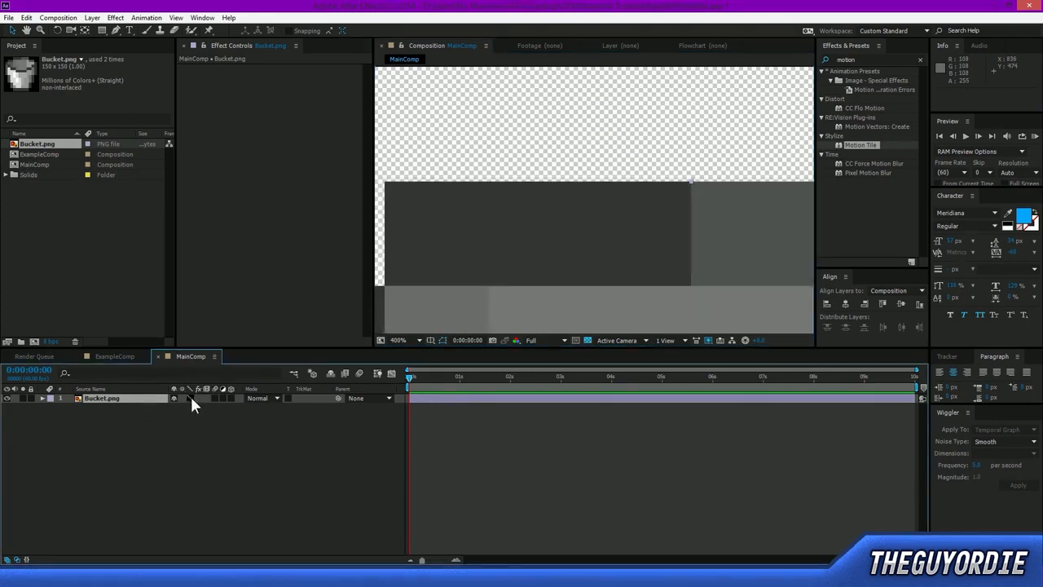
click(198, 427)
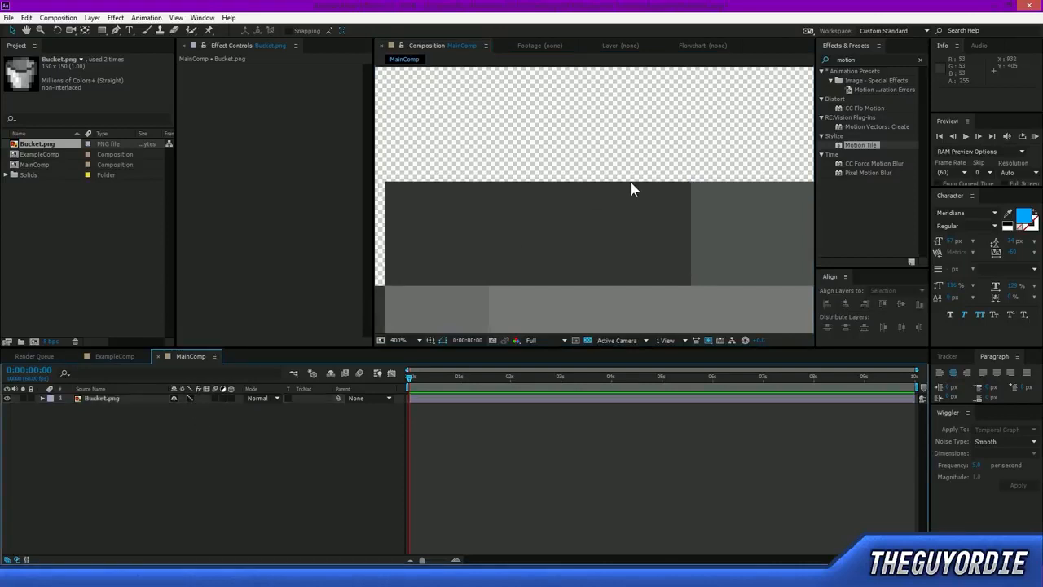
scroll(662, 199, down, 4)
scroll(662, 202, up, 4)
scroll(642, 218, down, 1)
scroll(640, 234, up, 2)
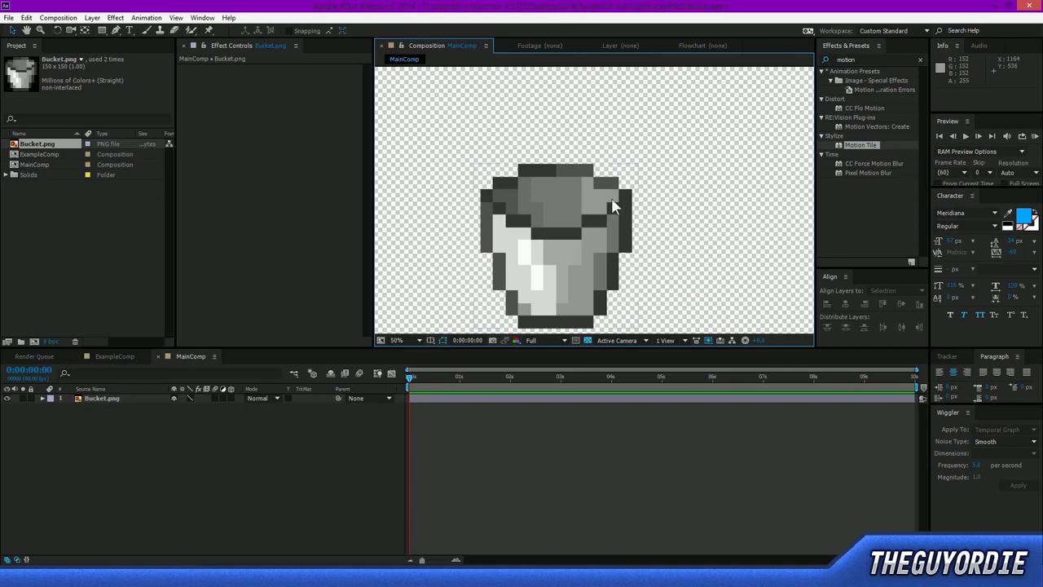
key(comma)
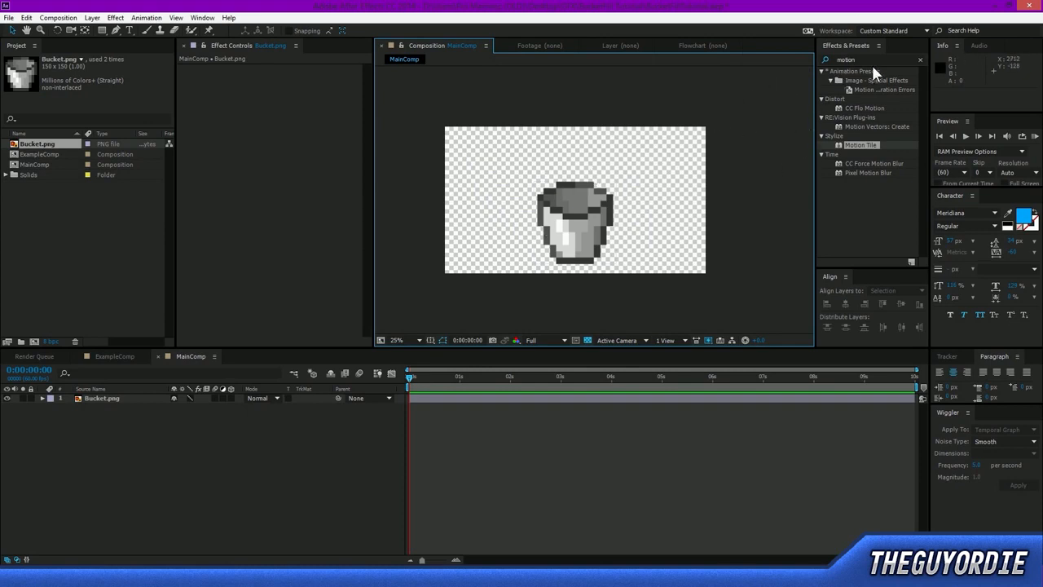
click(242, 469)
key(ctrl+y)
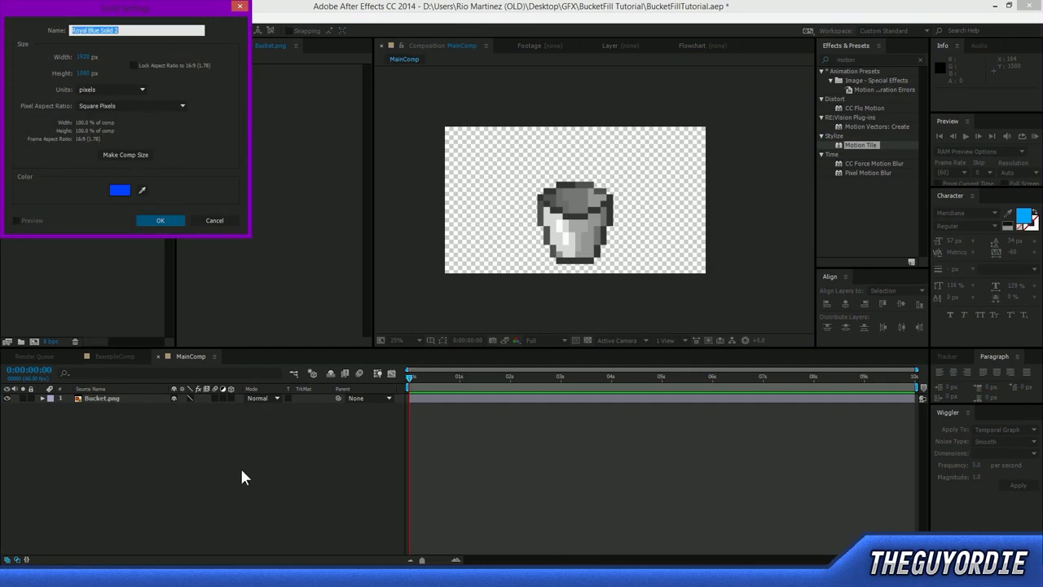
drag(123, 4, 640, 128)
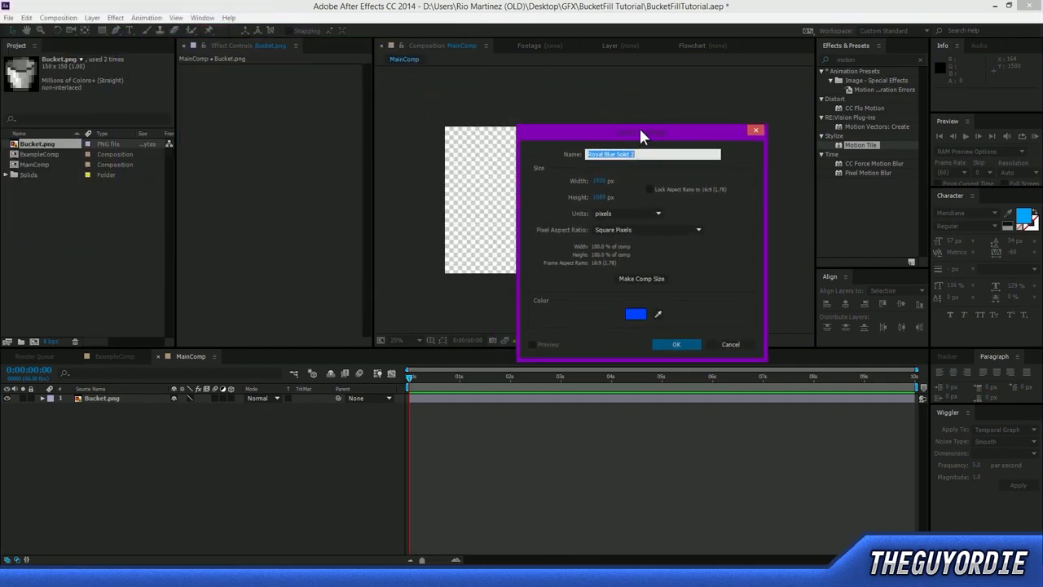
click(755, 131)
Set up a new solid named Water in MainComp and shift its colour to the blue 005AFF.
right_click(336, 501)
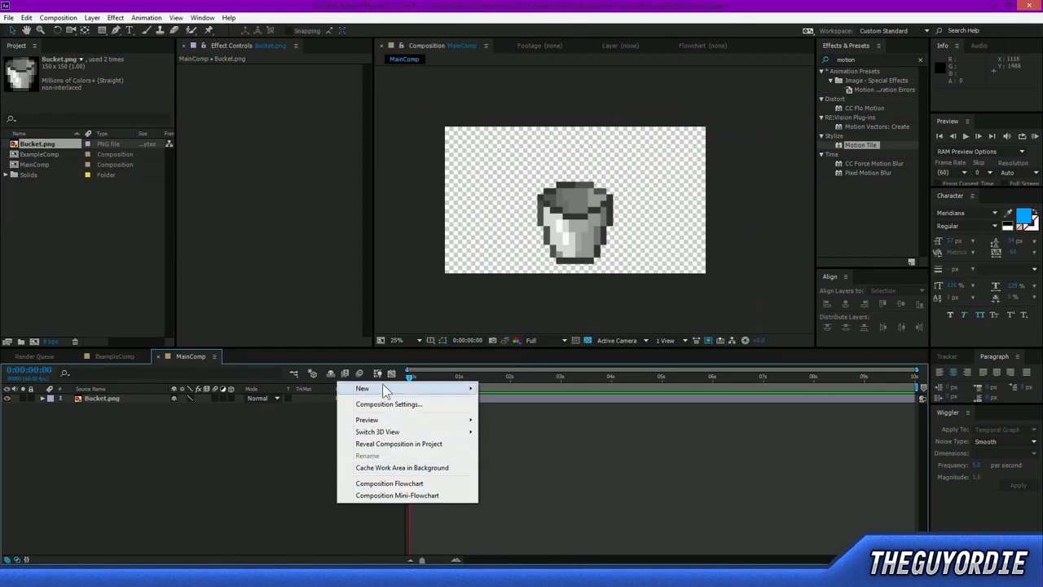
mouse_move(382, 383)
click(261, 414)
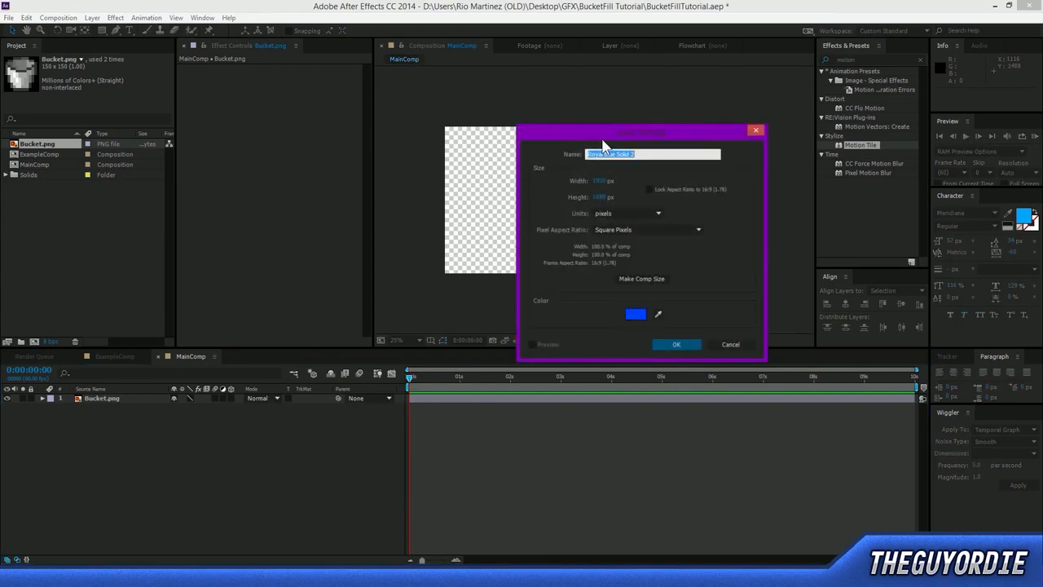
drag(603, 140, 624, 126)
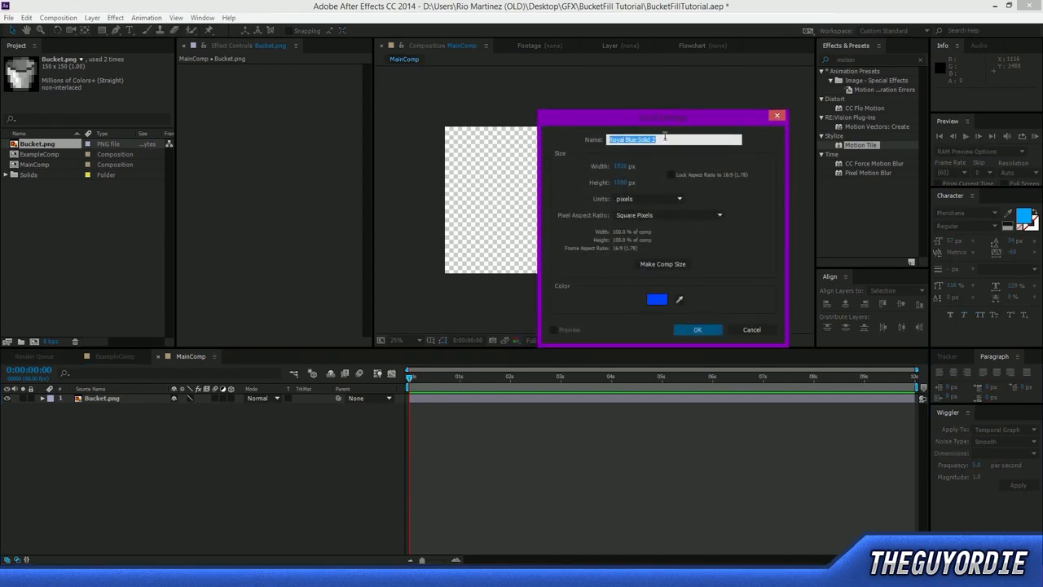
text(ter)
click(656, 301)
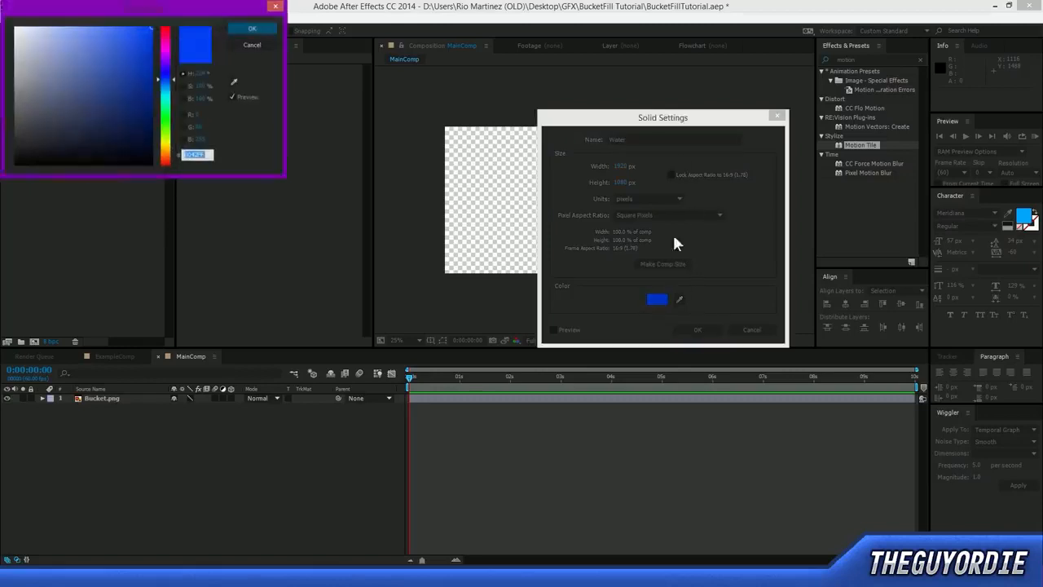
drag(167, 81, 171, 86)
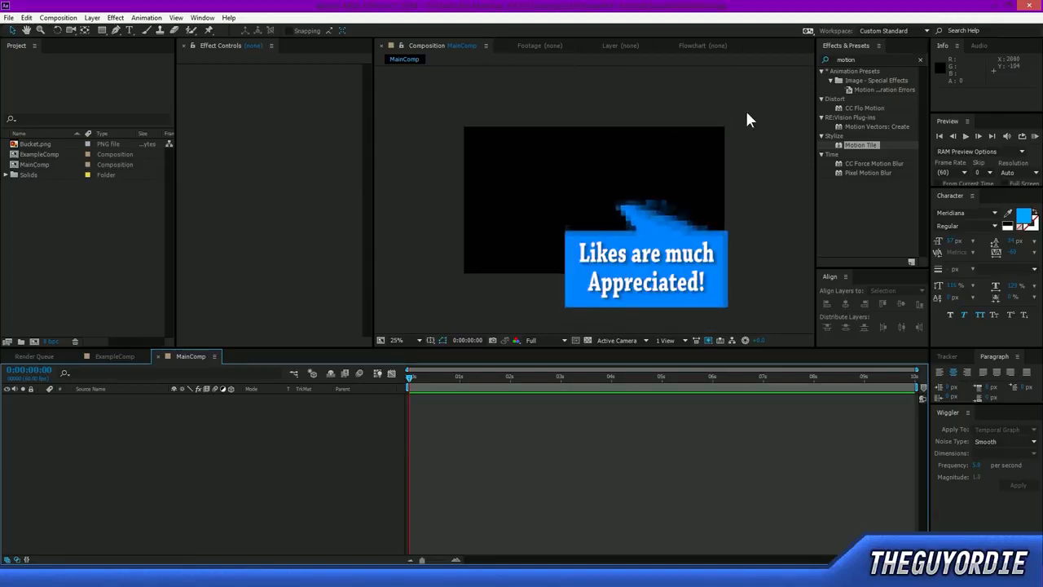
Watch the sample bucket fill intro video, close the player and return to the empty MainComp timeline.
drag(745, 113, 443, 291)
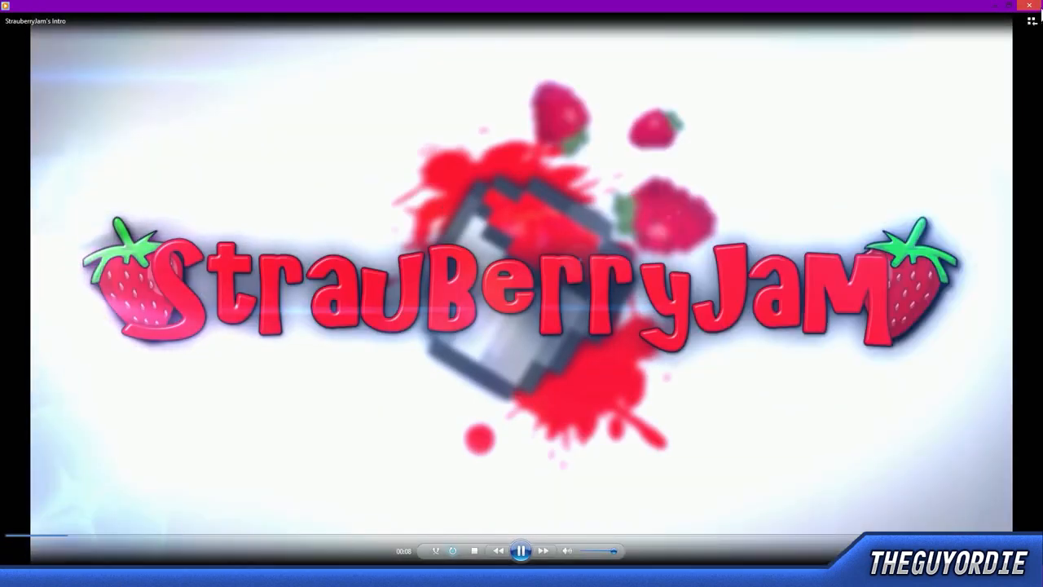
click(1034, 5)
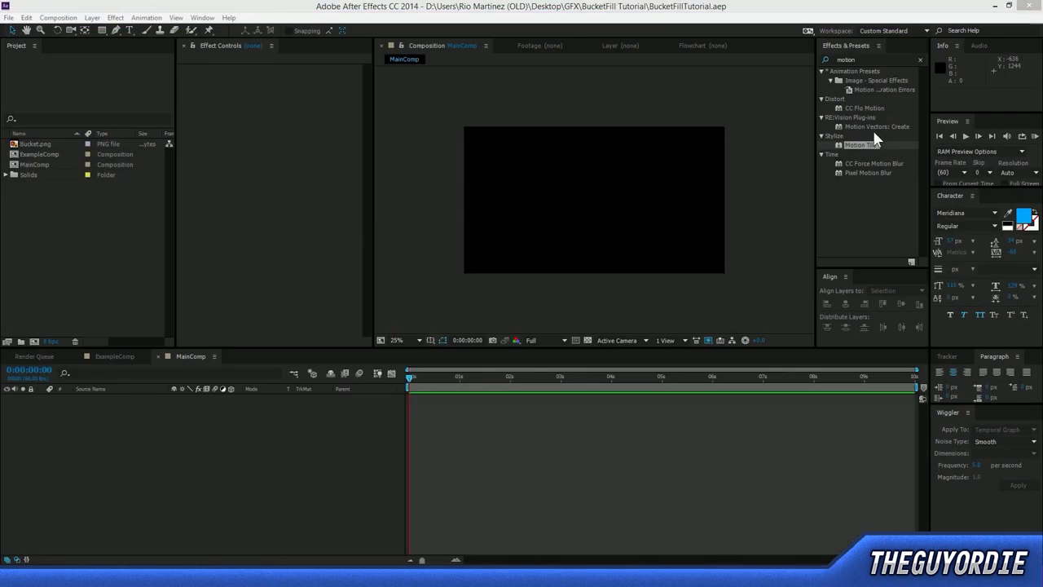
click(365, 465)
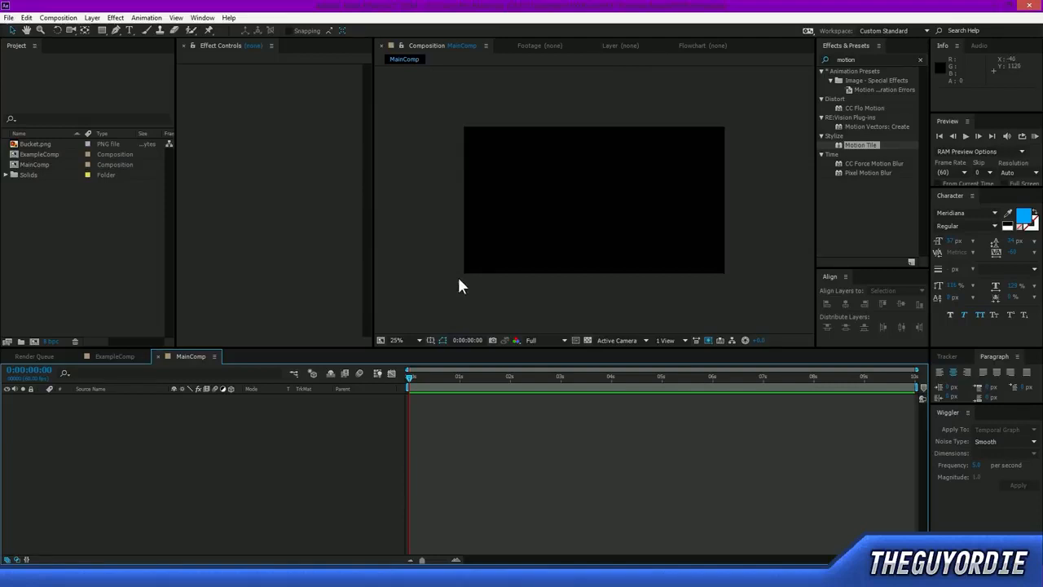
Add Bucket.png to the MainComp timeline and enlarge the bucket in the frame.
click(39, 145)
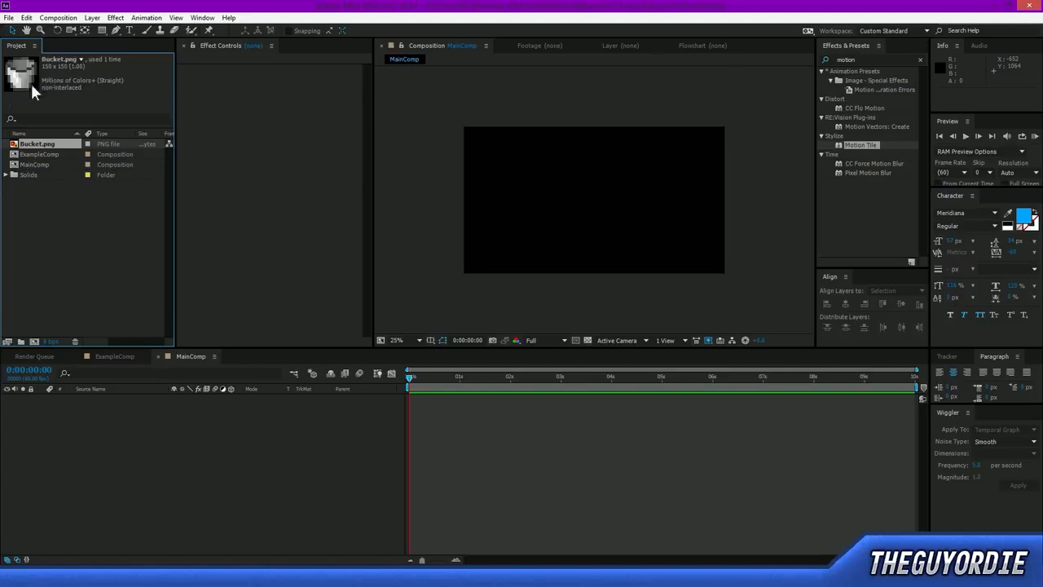
drag(44, 143, 122, 481)
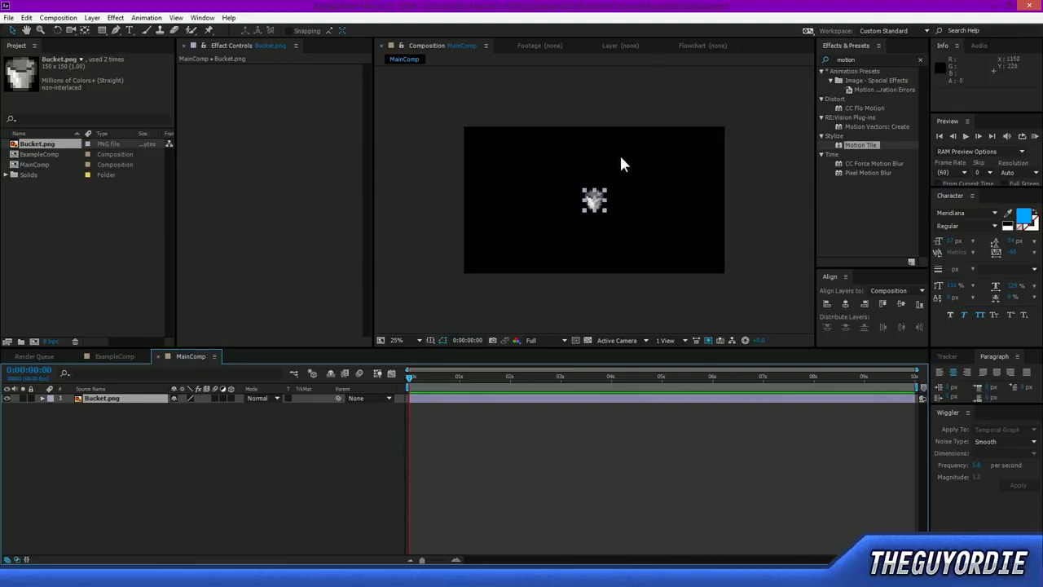
drag(577, 212, 543, 258)
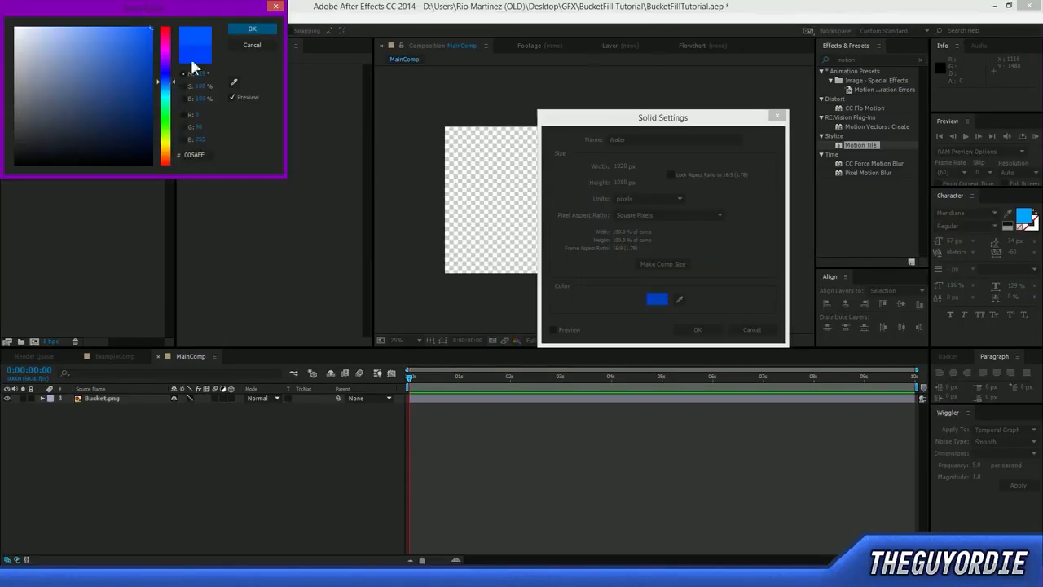
Accept the chosen blue and create the Water solid at 1920 × 1080 px.
click(266, 31)
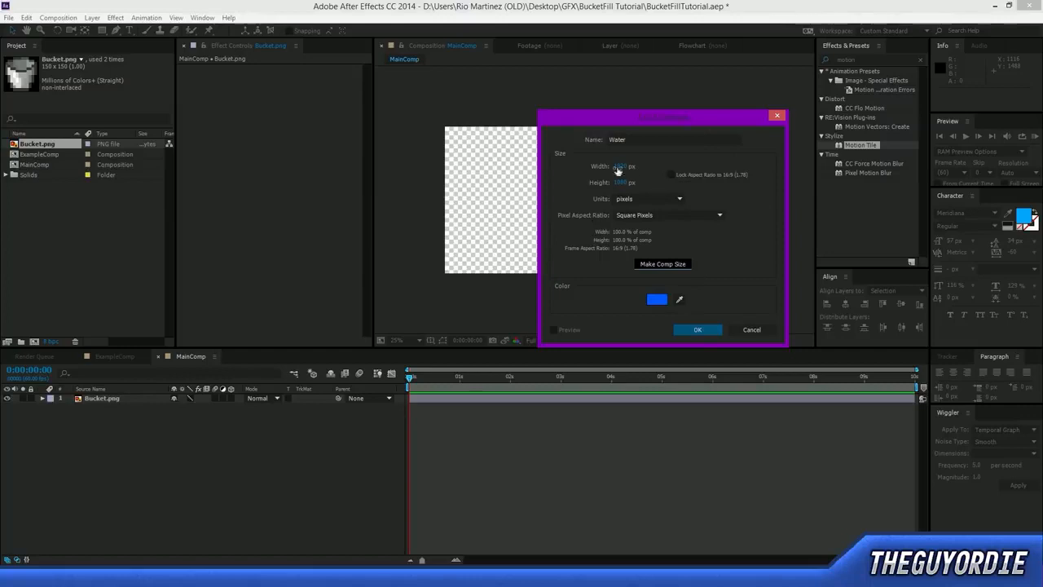
click(692, 329)
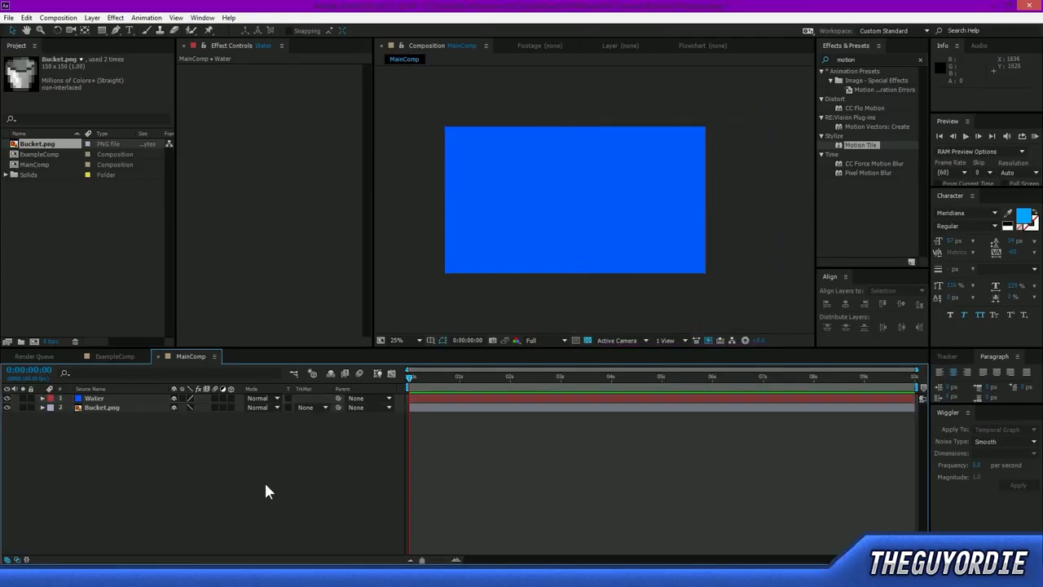
Try moving the Water solid around the frame and undo each move.
click(97, 399)
drag(616, 186, 640, 221)
key(ctrl+z)
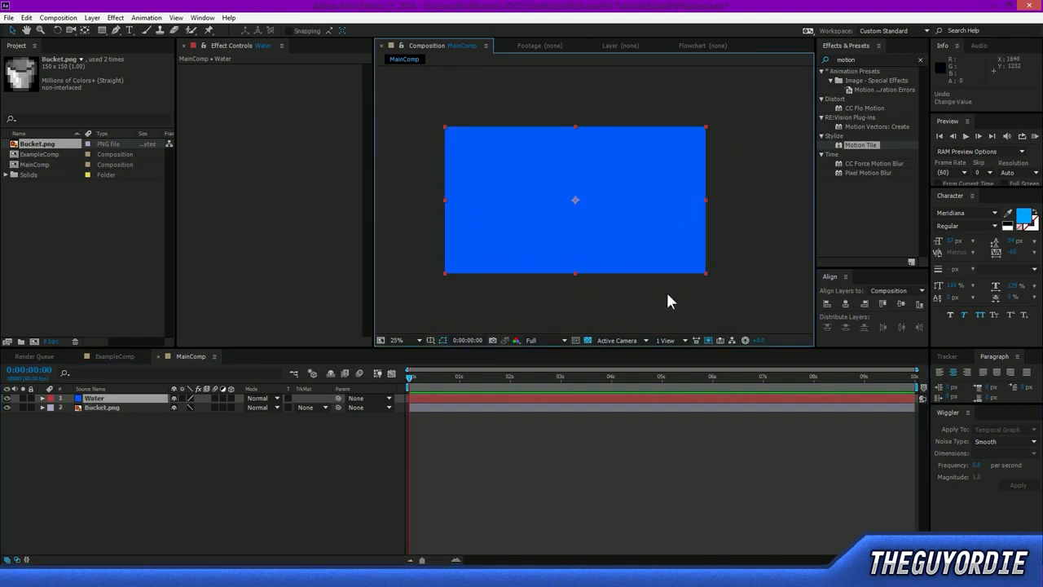
drag(608, 201, 645, 167)
key(ctrl+z)
Search the effects for "jaws" and apply CC Jaws to the Water layer.
drag(871, 57, 735, 60)
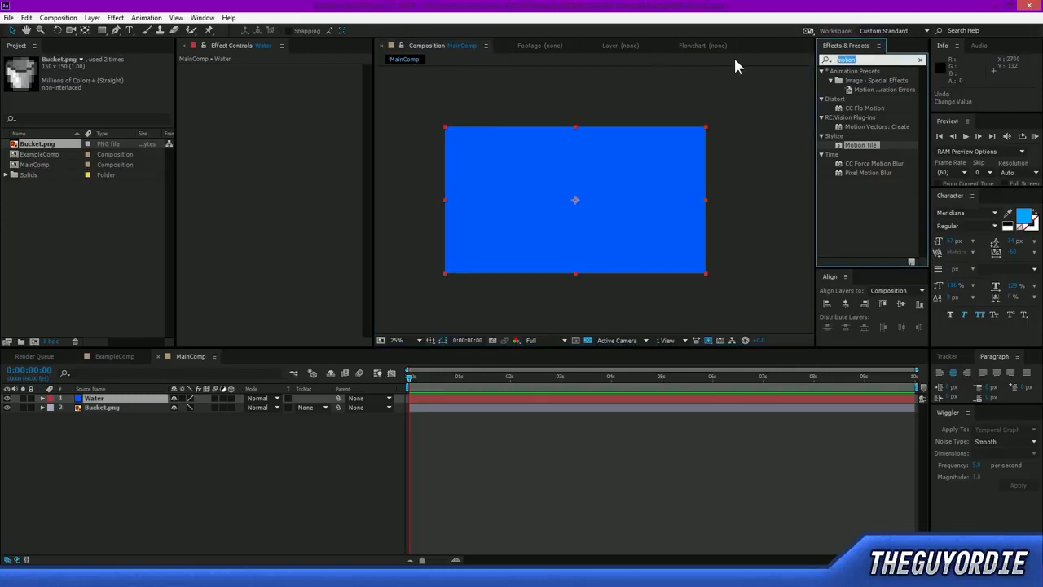
key(BackSpace)
text(jaws)
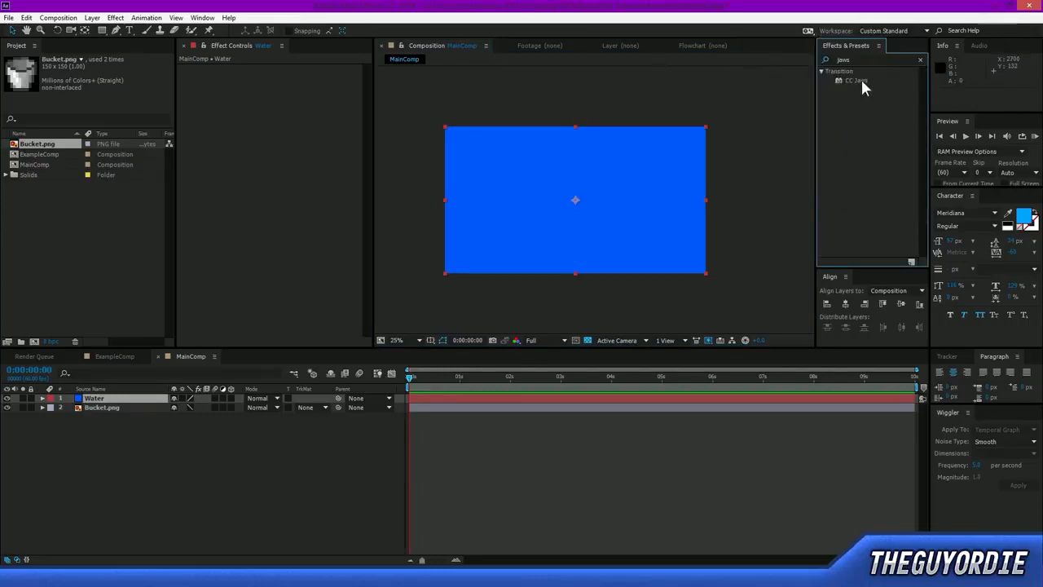
drag(861, 79, 130, 402)
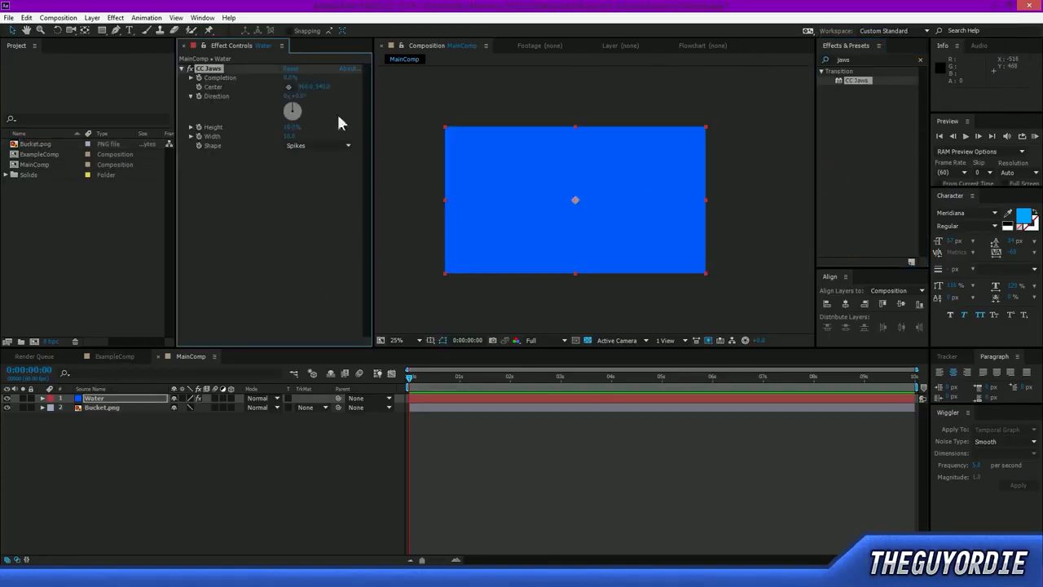
Raise the Completion of CC Jaws on the Water layer to about 20% to open a zigzag gap.
click(288, 87)
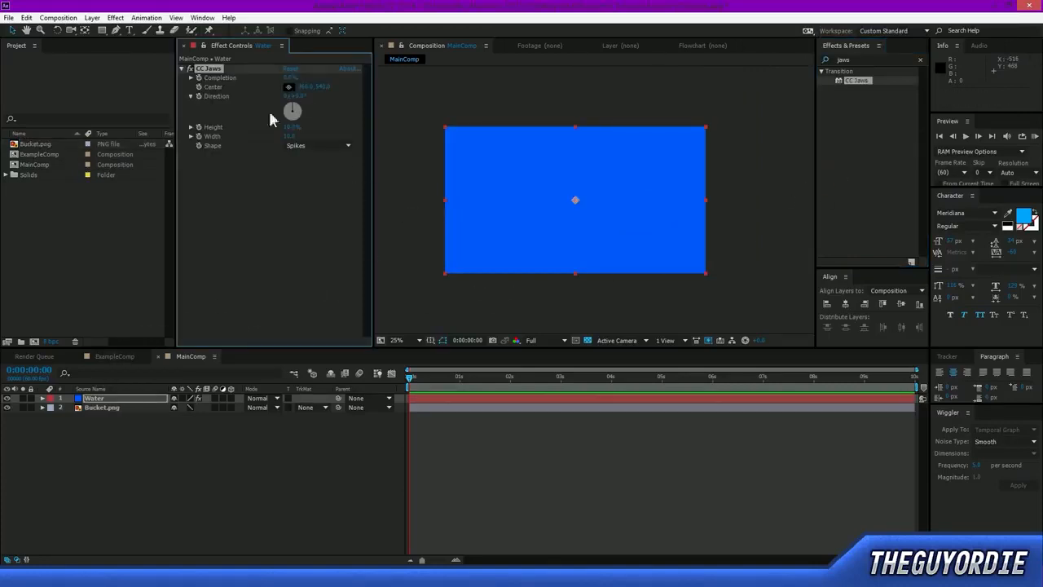
click(135, 398)
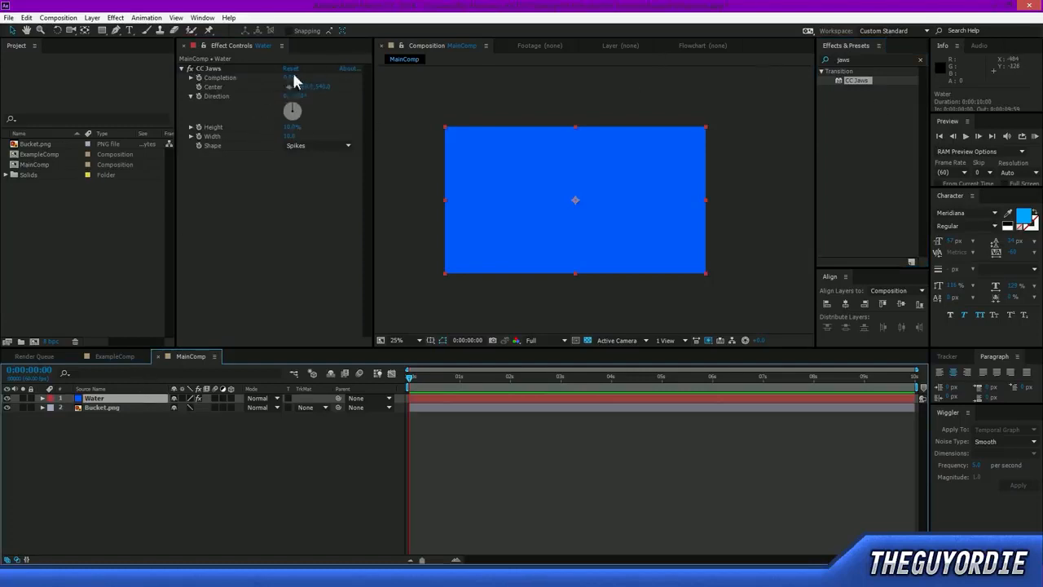
drag(290, 77, 305, 80)
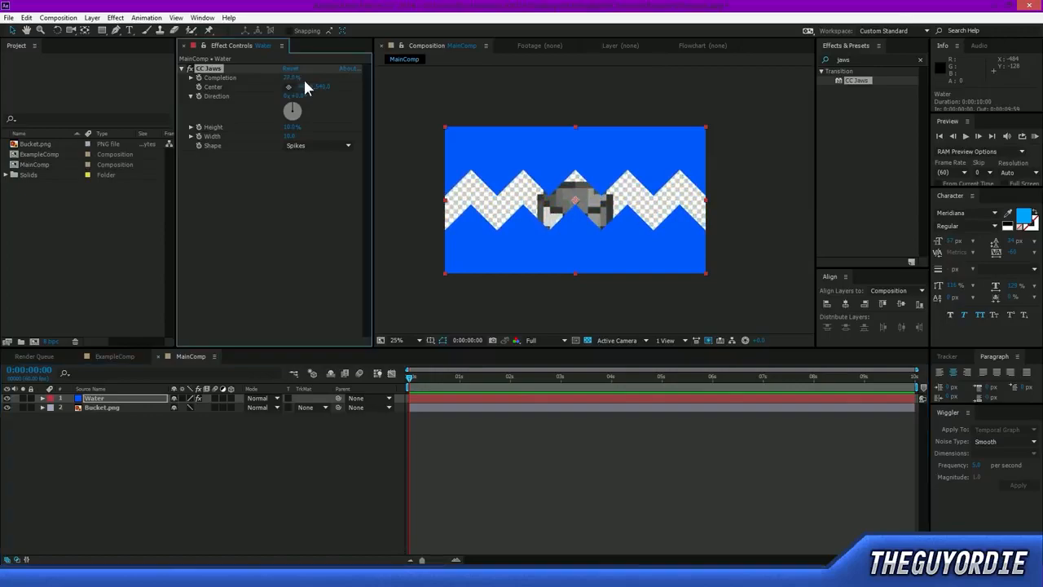